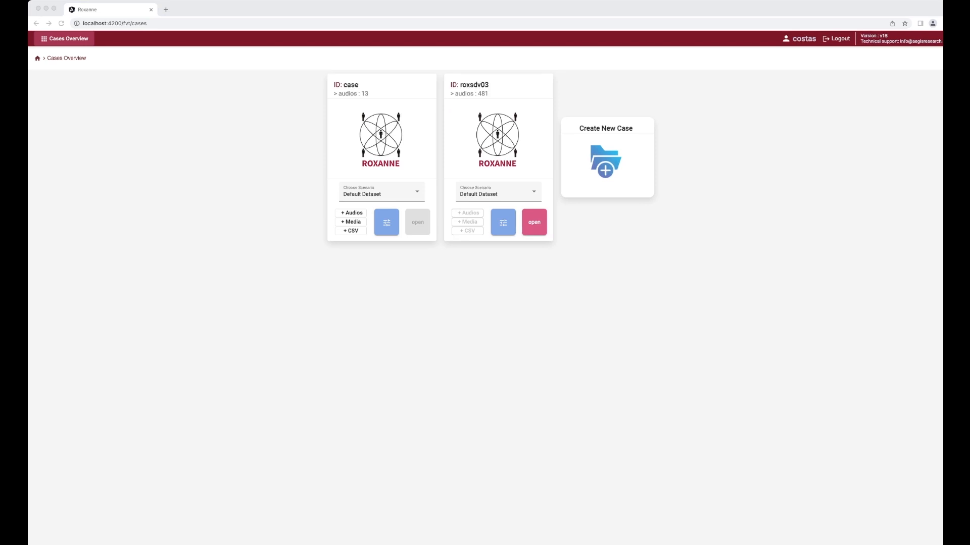
Create a new case named "drugs".
left_click(226, 288)
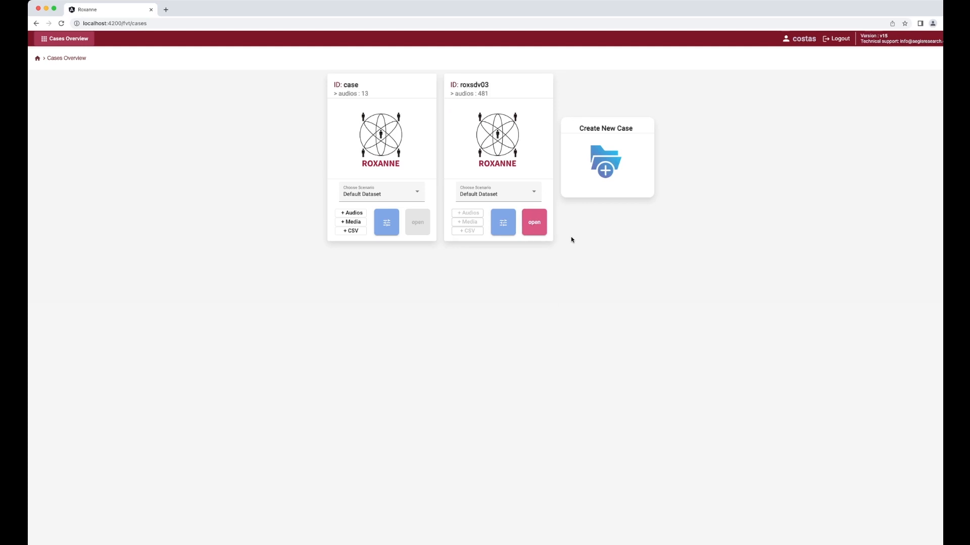
left_click(609, 162)
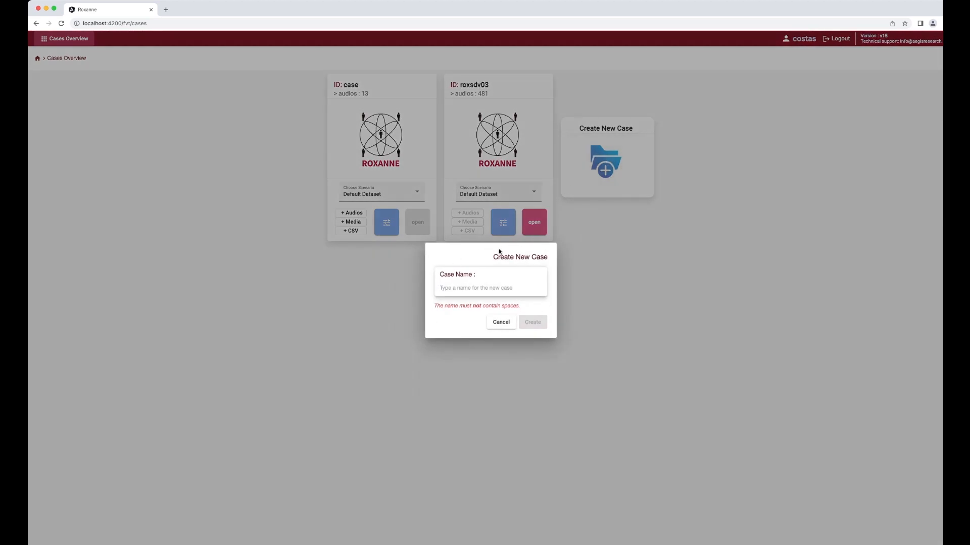
left_click(450, 287)
type("drugs")
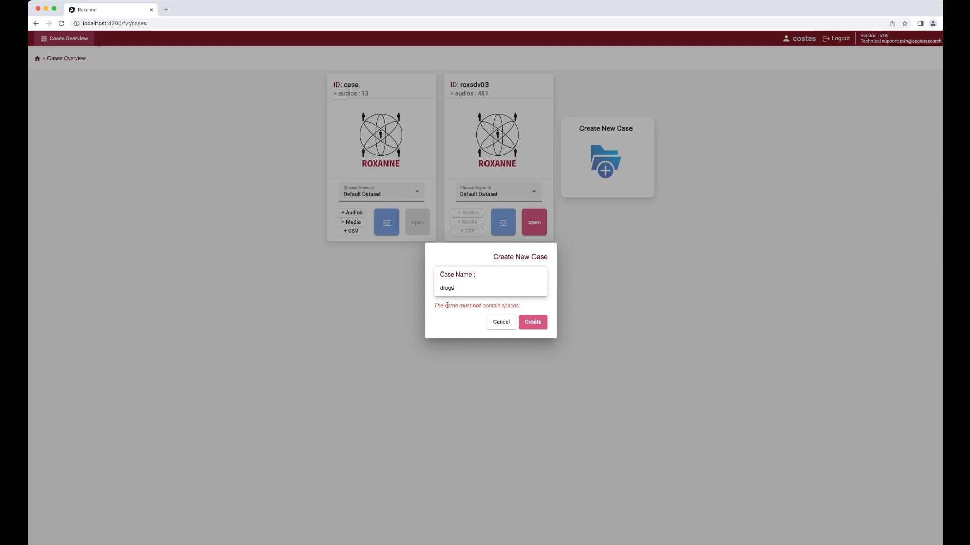
left_click(532, 323)
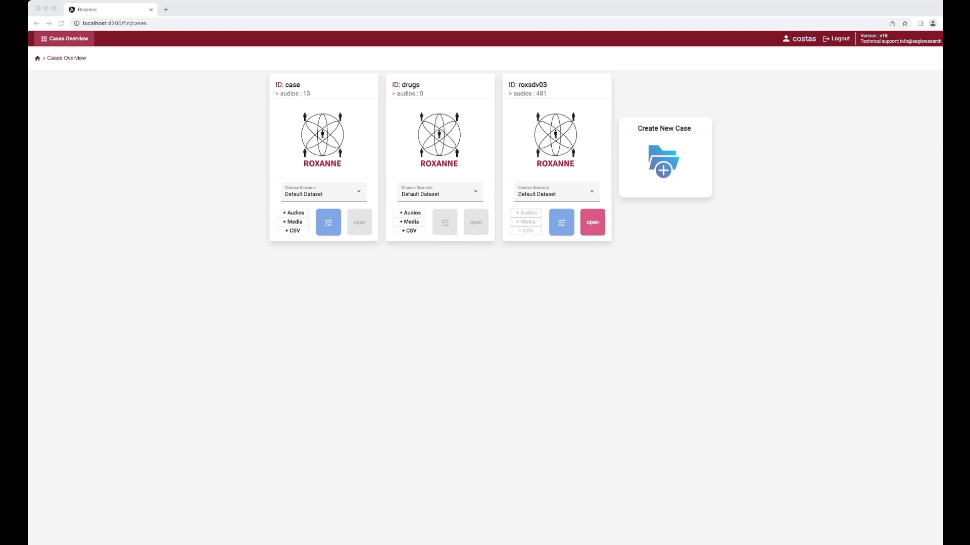
left_click(309, 455)
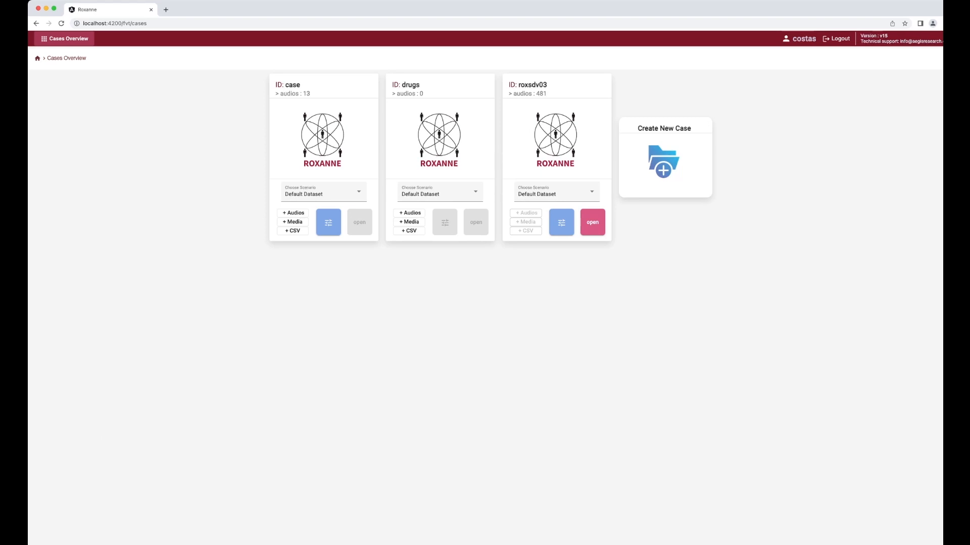
key("super+Tab")
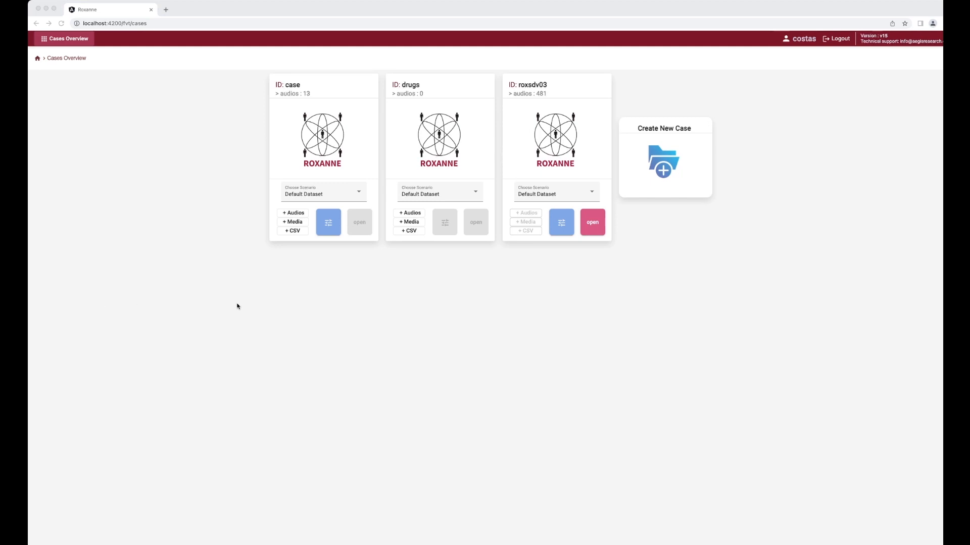
left_click(401, 309)
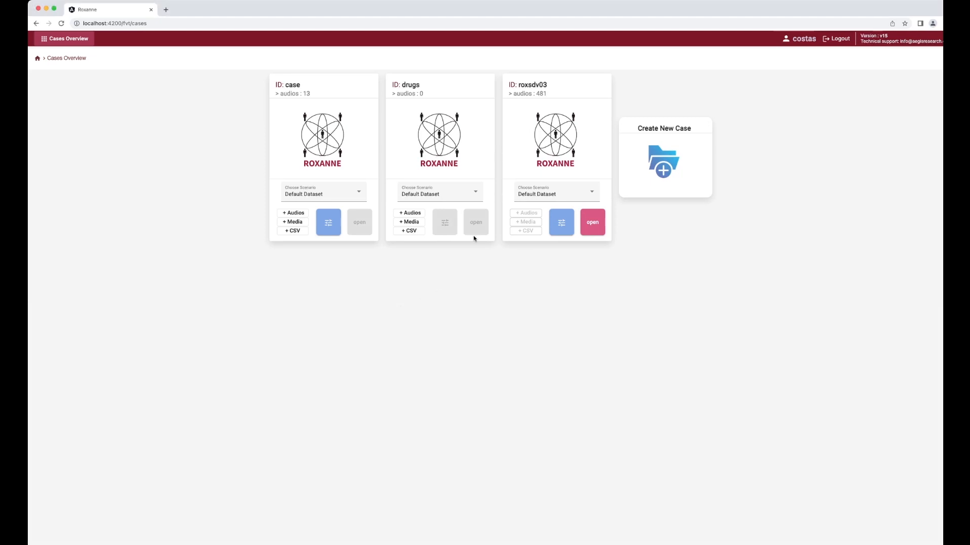
Upload the twelve WAV recordings to the drugs case as audio files and close the upload dialog.
left_click(409, 214)
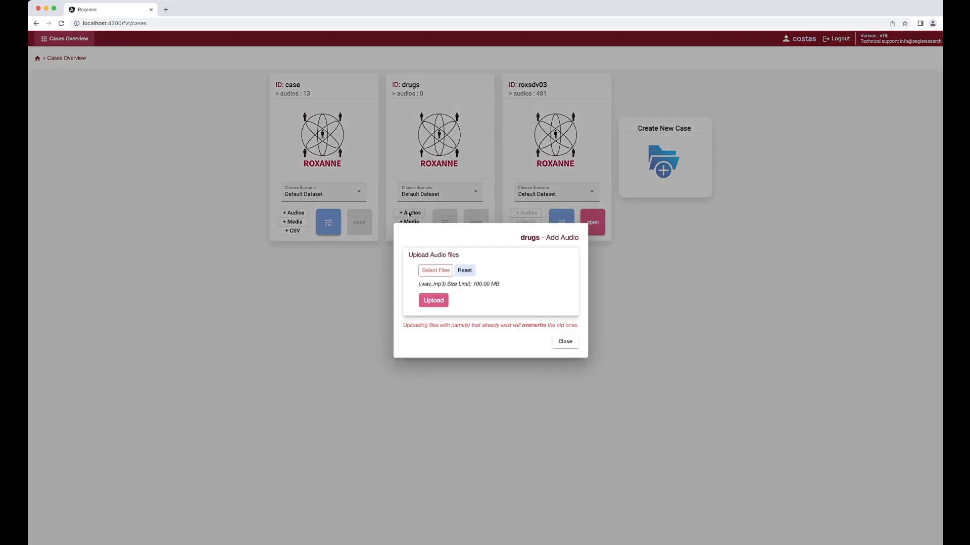
left_click(434, 272)
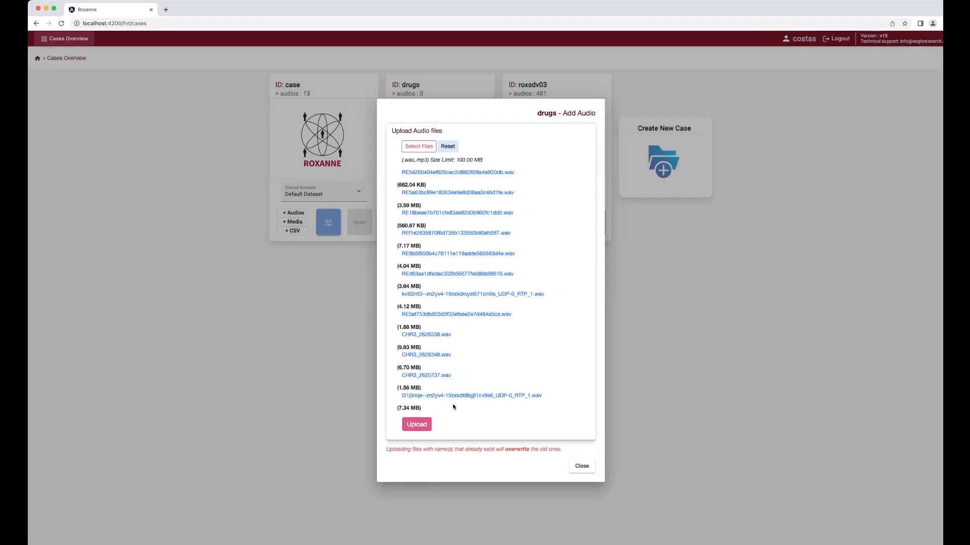
left_click(417, 425)
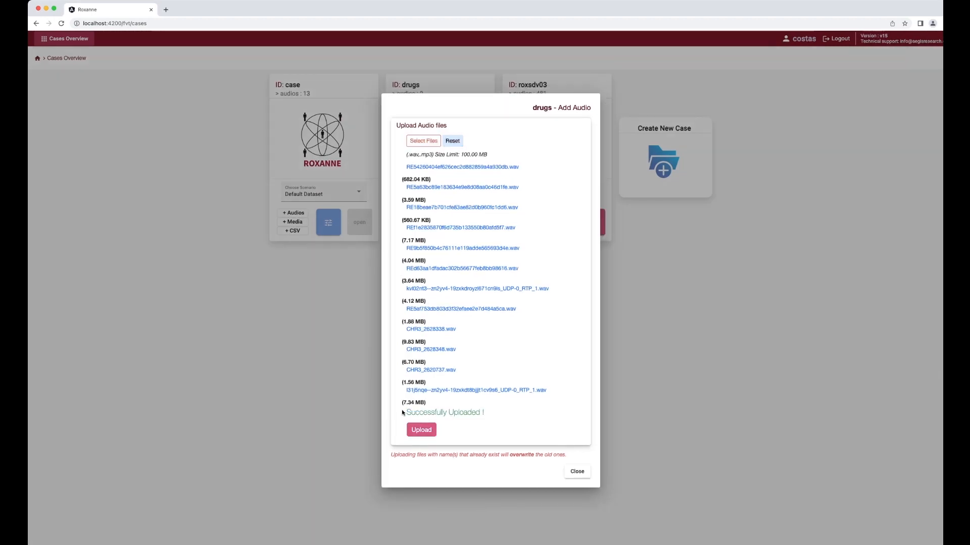
left_click_drag(406, 412, 480, 413)
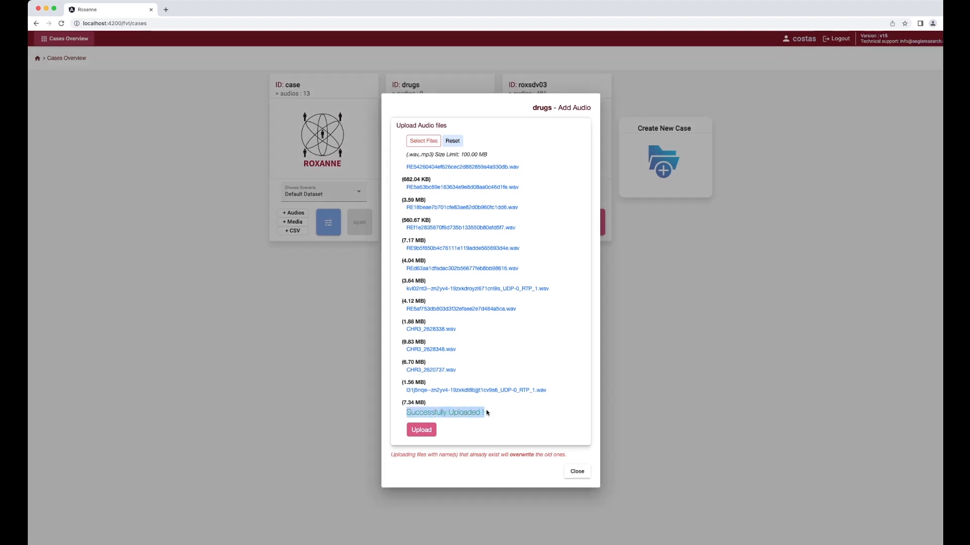
left_click(494, 417)
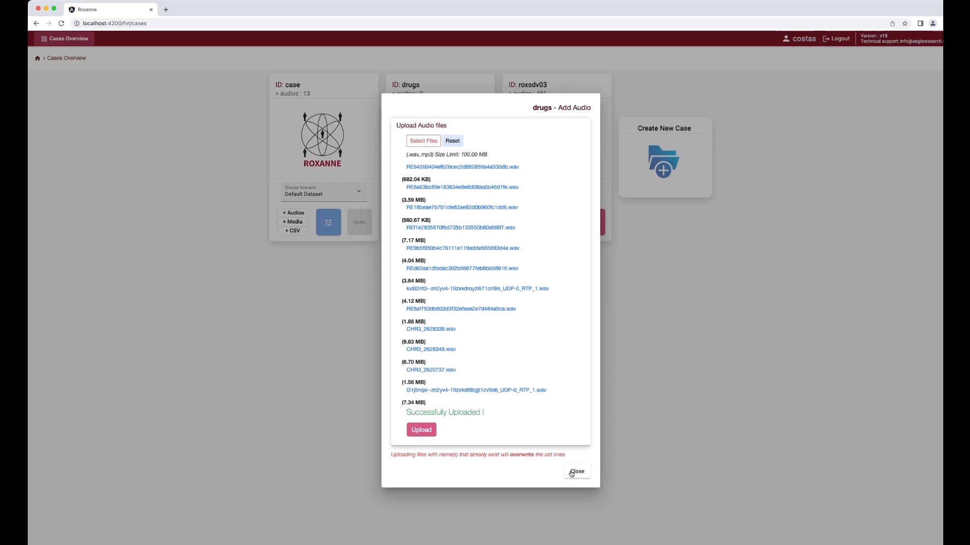
left_click(576, 472)
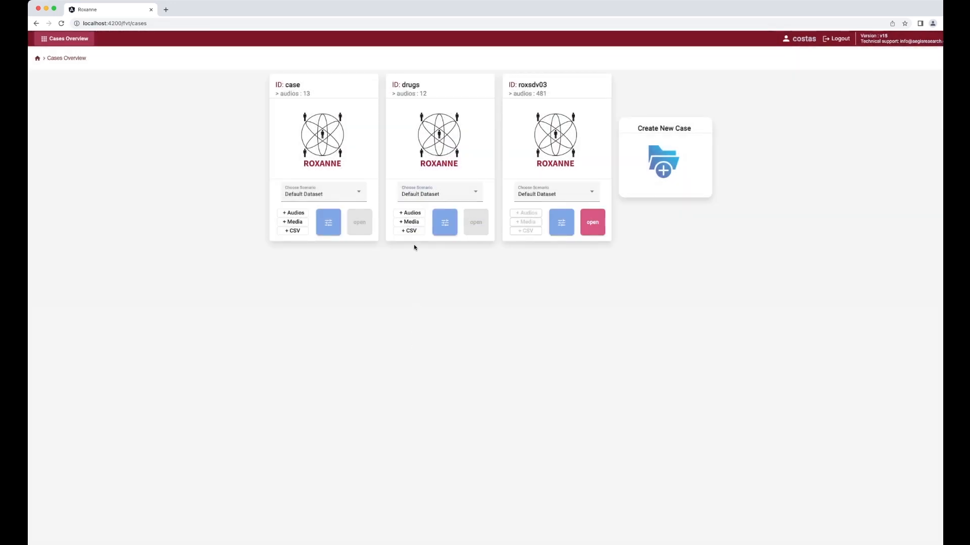
Upload the three JPG face images to the drugs case as media files and close the upload dialog.
left_click(411, 222)
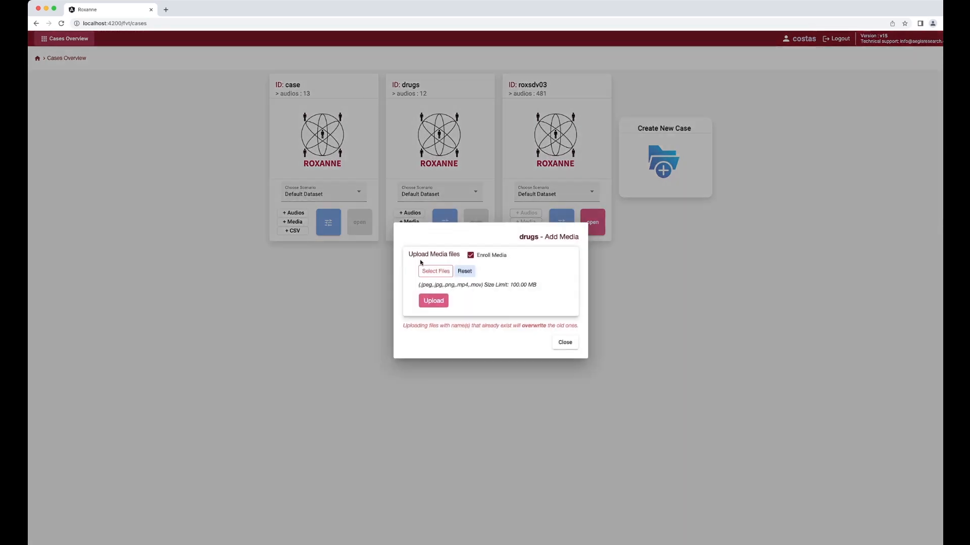
left_click(437, 269)
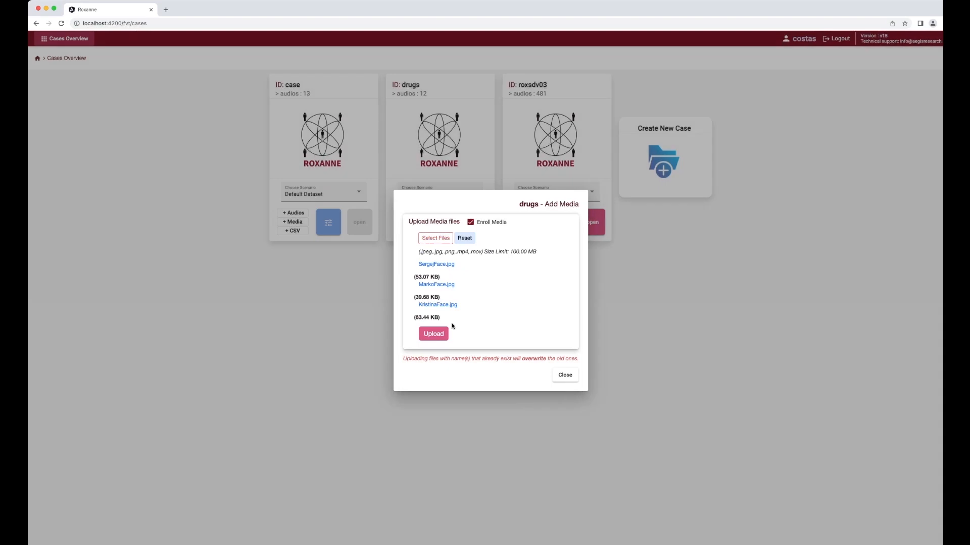
left_click(435, 334)
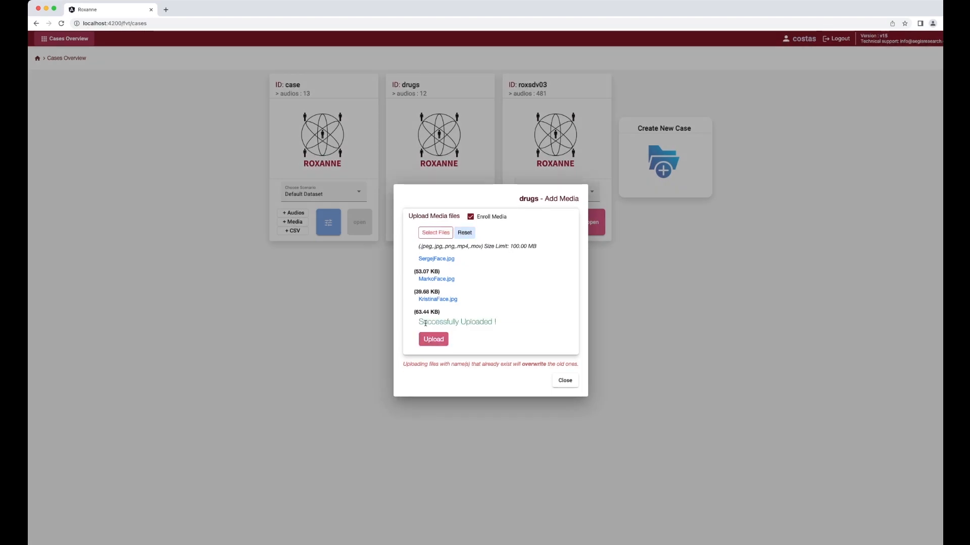
left_click_drag(419, 322, 496, 320)
left_click(496, 320)
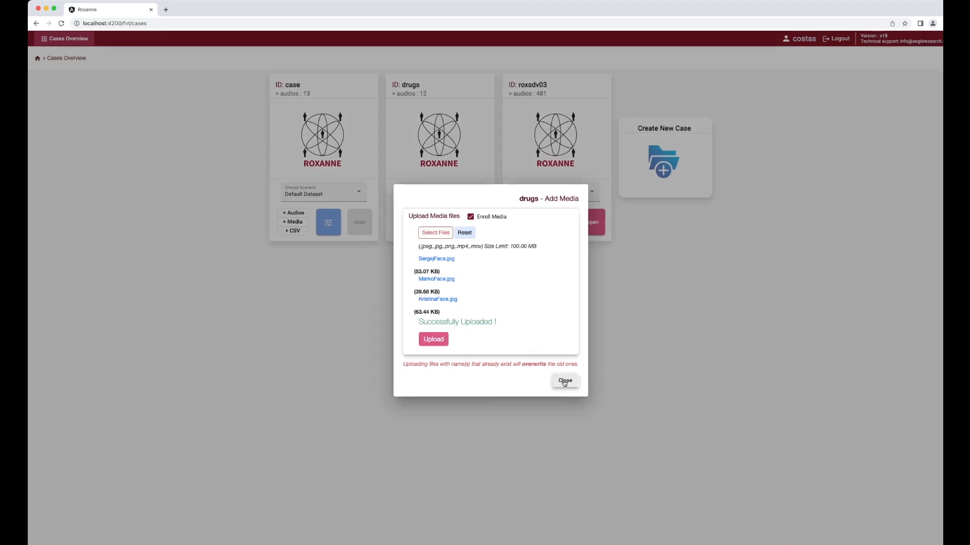
left_click(565, 382)
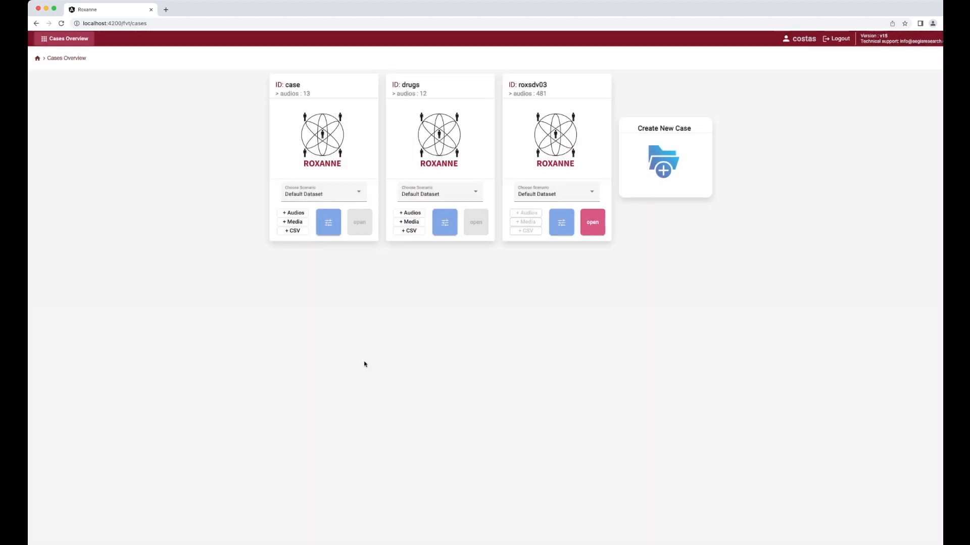
Upload the data-phase1.csv file to the drugs case and close the upload dialog.
left_click(409, 231)
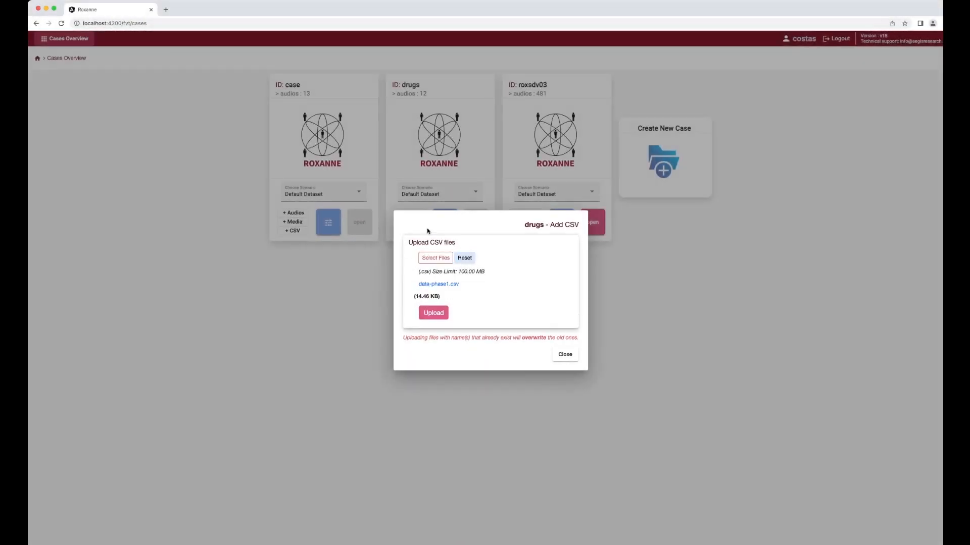
left_click(432, 313)
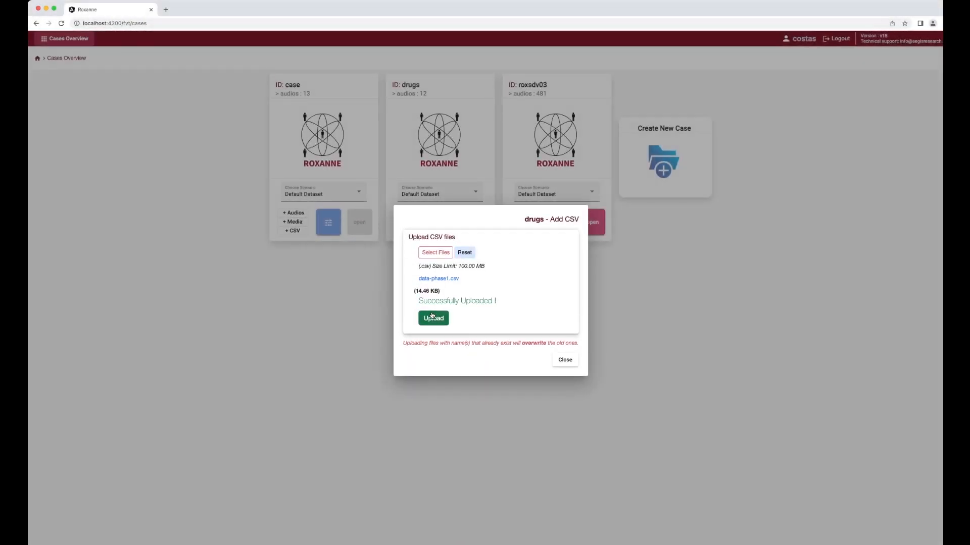
left_click_drag(423, 302, 469, 302)
left_click(469, 306)
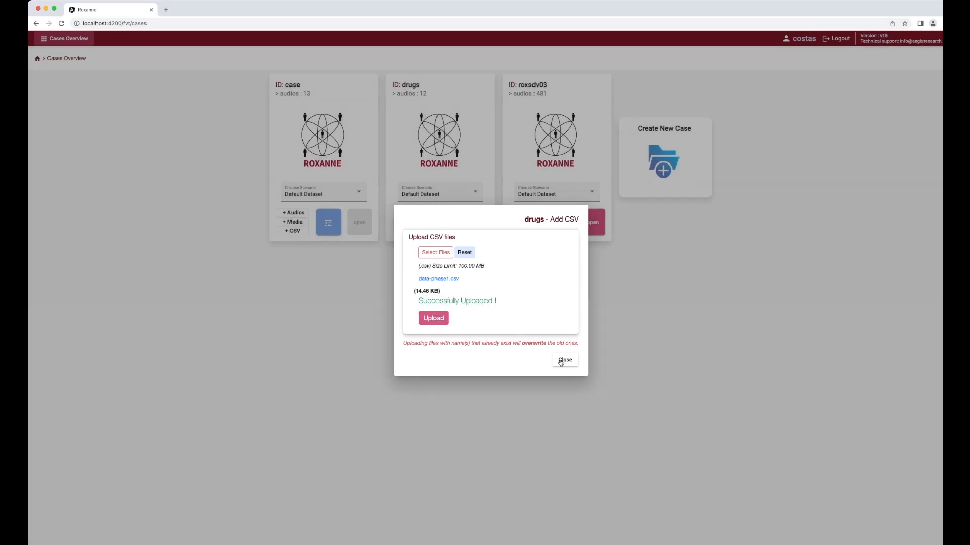
left_click(562, 361)
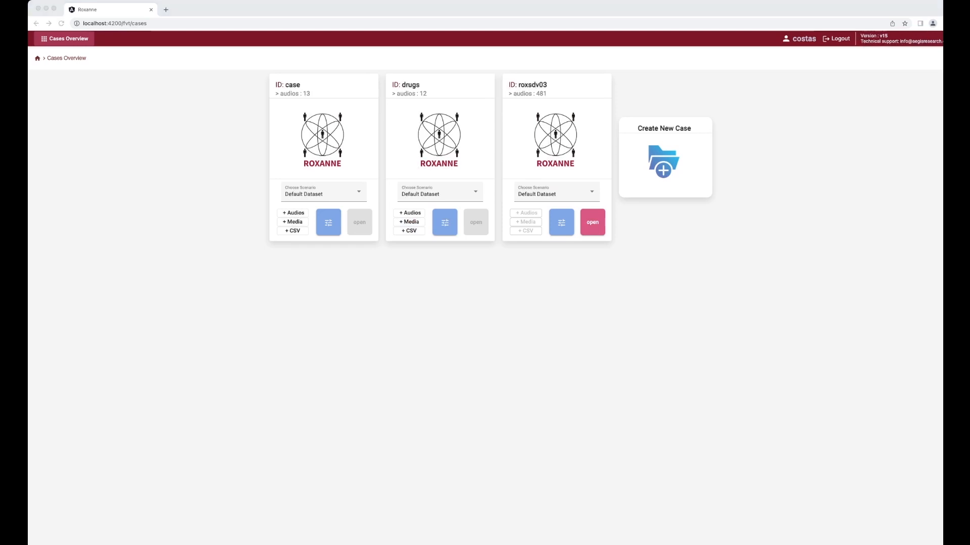
Open the configuration of the drugs case and choose data-phase1.csv as its CSV file.
left_click(344, 367)
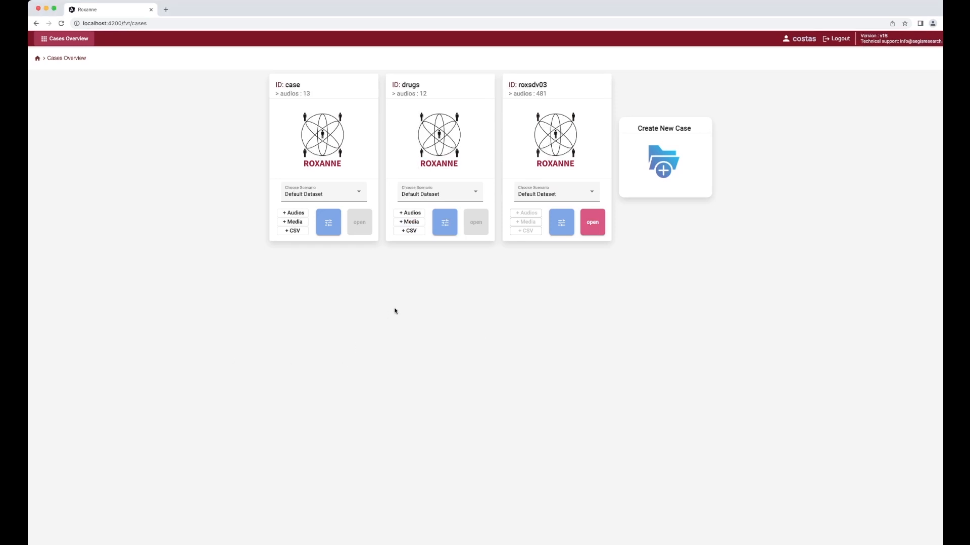
left_click(443, 220)
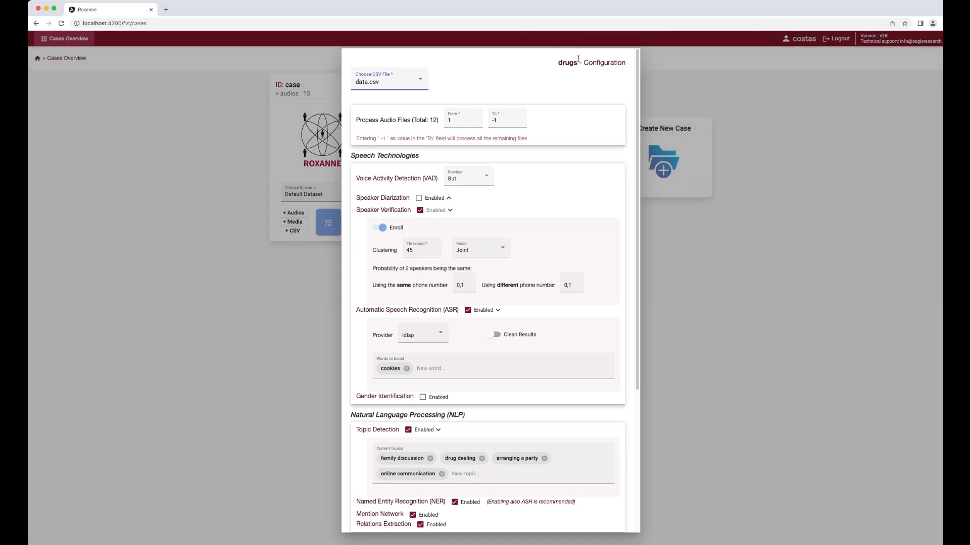
left_click_drag(558, 62, 611, 65)
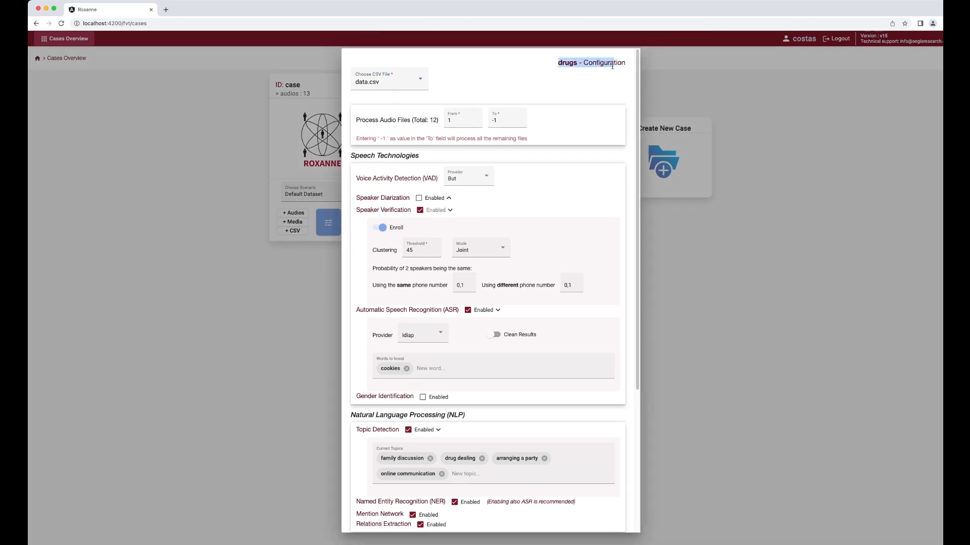
left_click(611, 68)
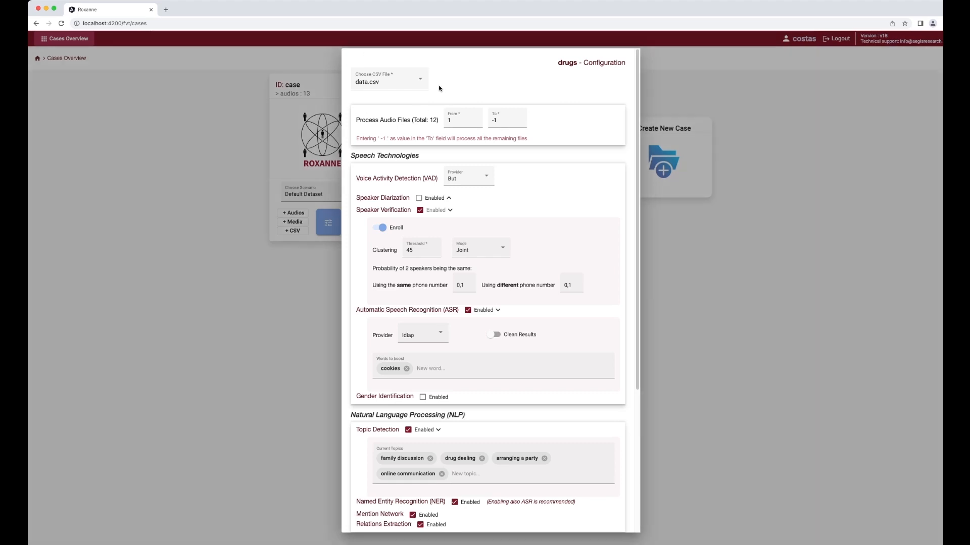
left_click(419, 81)
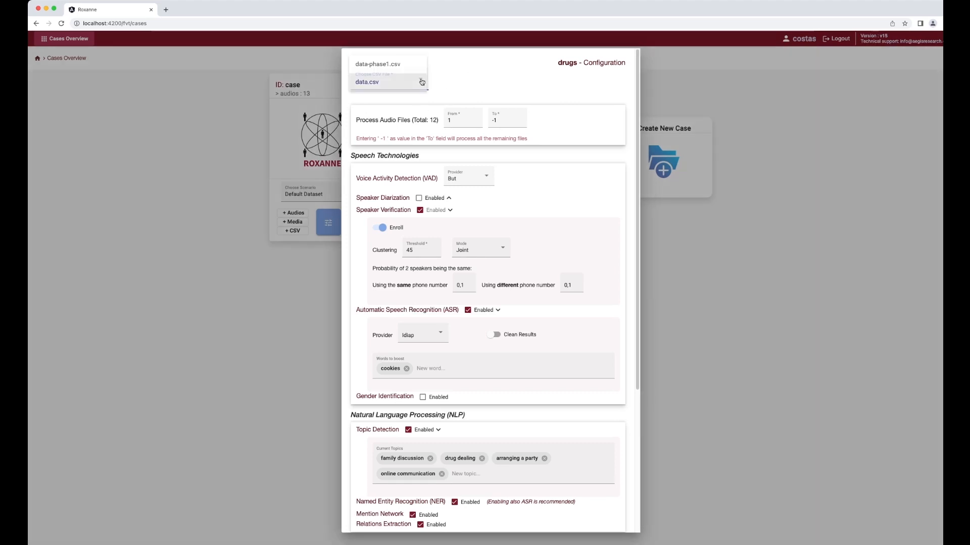
left_click(397, 64)
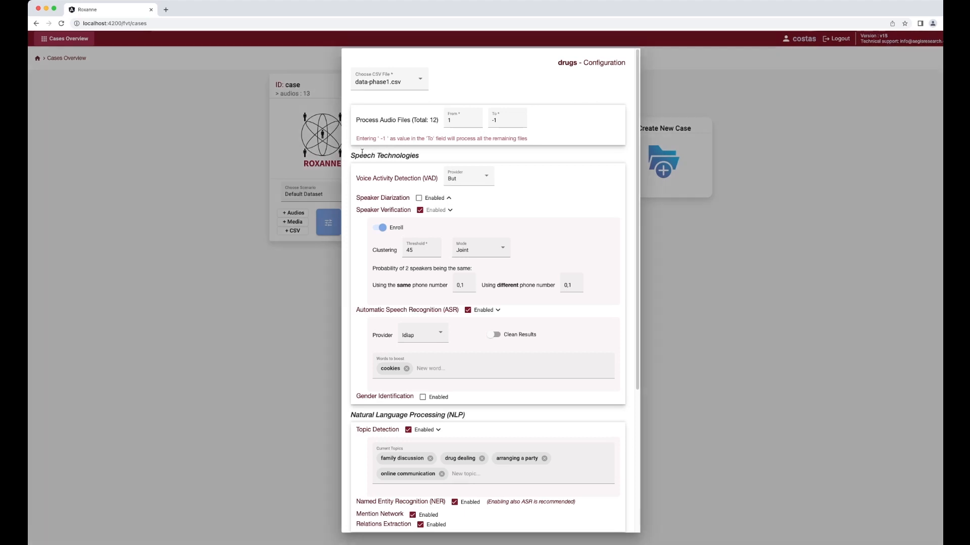
Examine the speech technology settings for Voice Activity Detection and Speaker Diarization, briefly enabling diarization to inspect its options.
left_click_drag(352, 156, 420, 157)
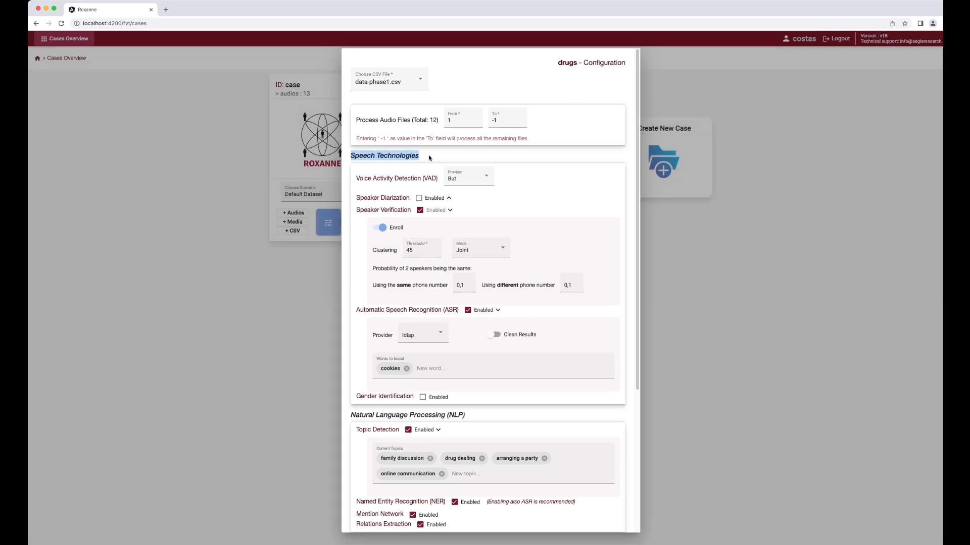
left_click(427, 158)
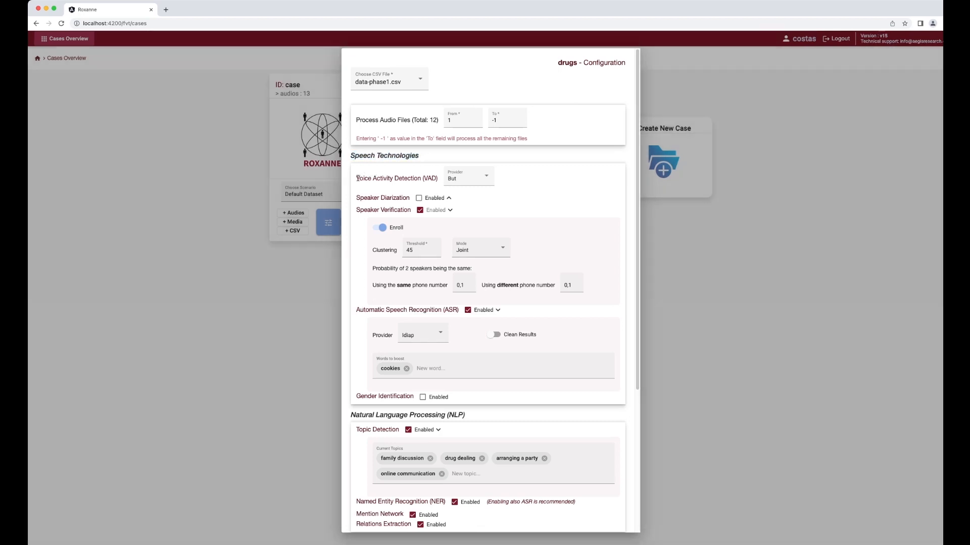
left_click_drag(357, 179, 437, 180)
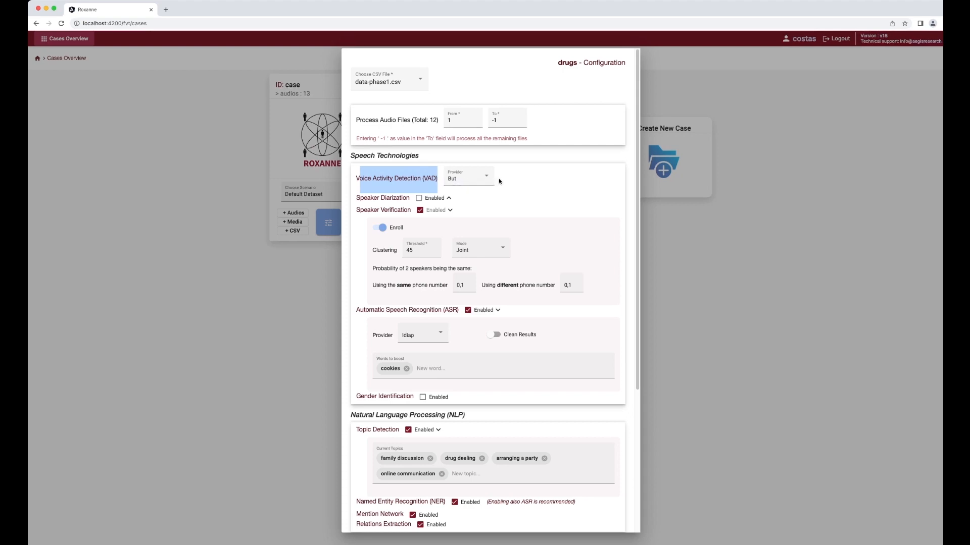
left_click(515, 185)
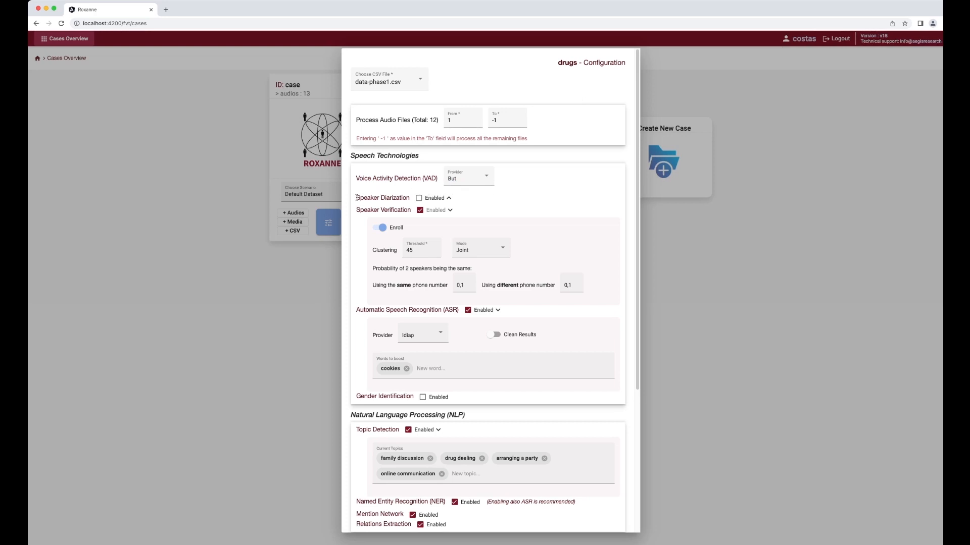
left_click_drag(356, 197, 410, 203)
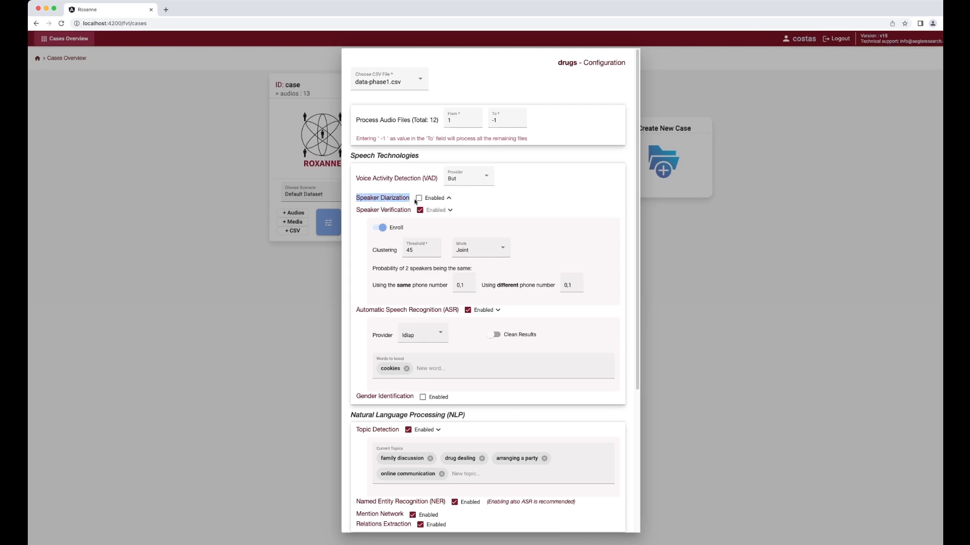
left_click(418, 198)
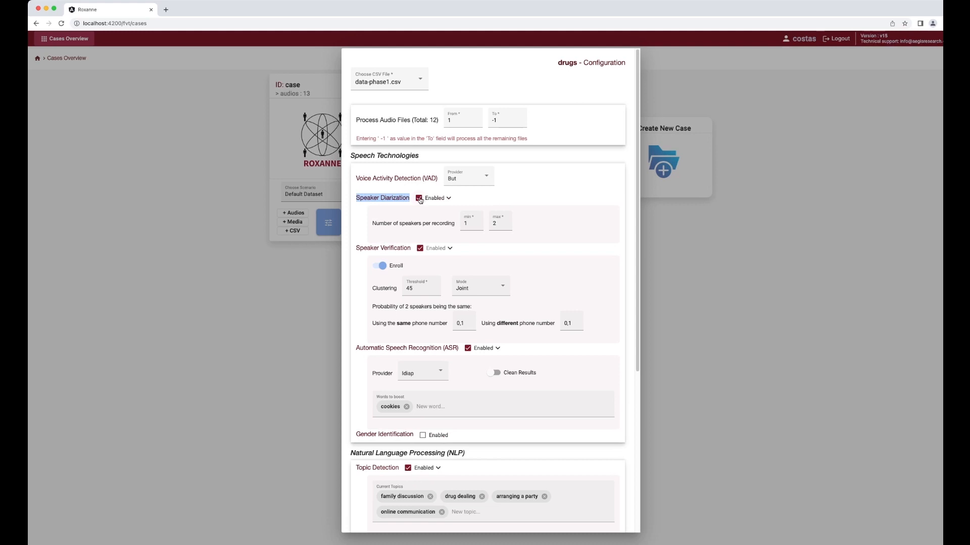
left_click(418, 198)
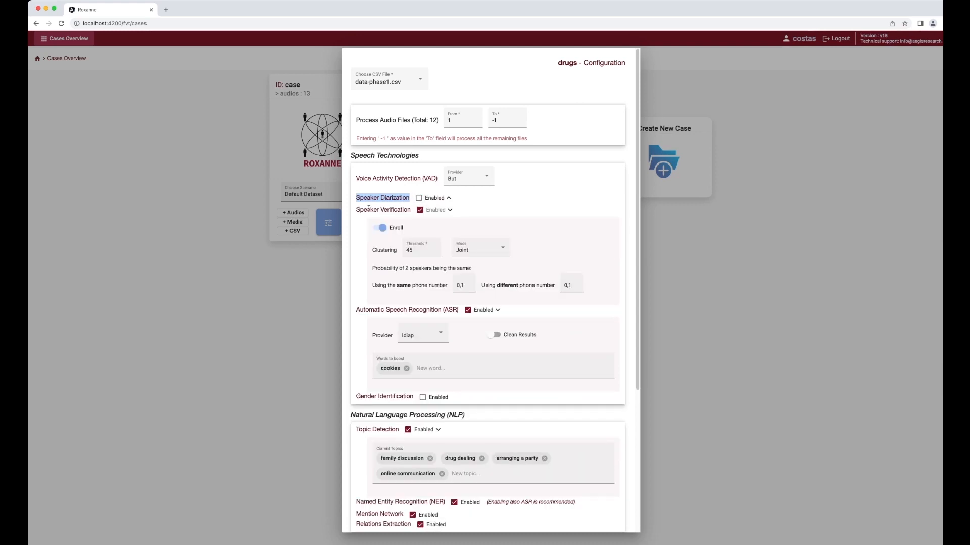
Examine the Speaker Verification, Automatic Speech Recognition, Gender Identification and Topic Detection settings in the drugs case configuration.
left_click(368, 208)
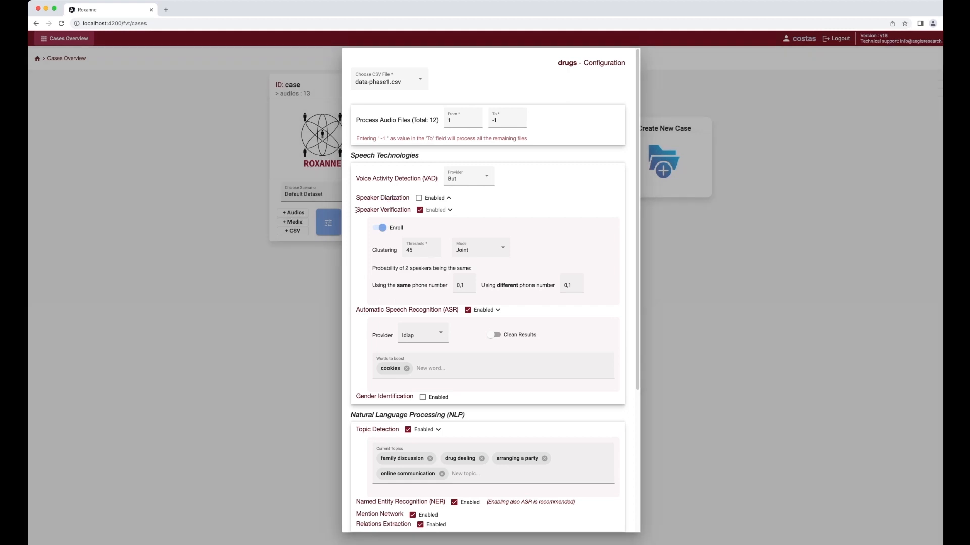
left_click_drag(356, 210, 410, 210)
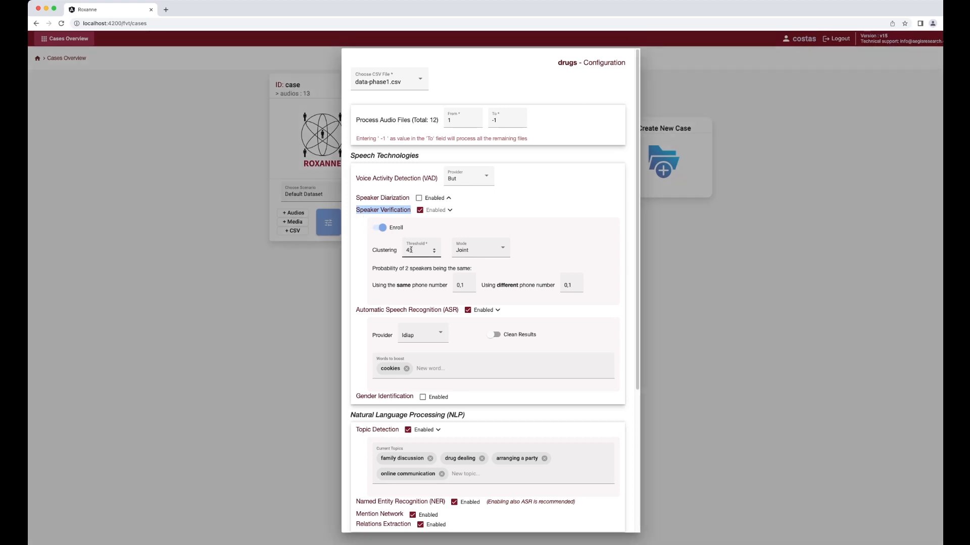
left_click(435, 250)
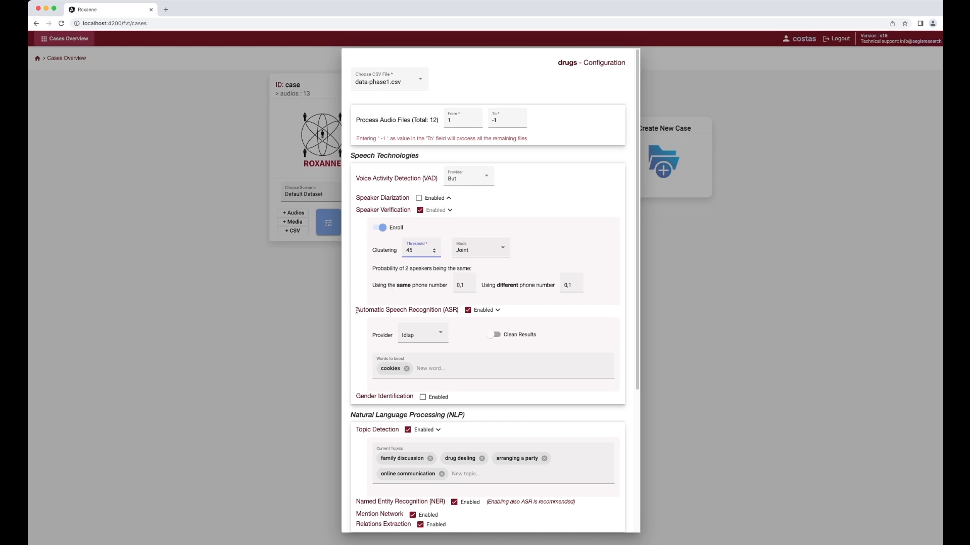
left_click_drag(356, 311, 460, 311)
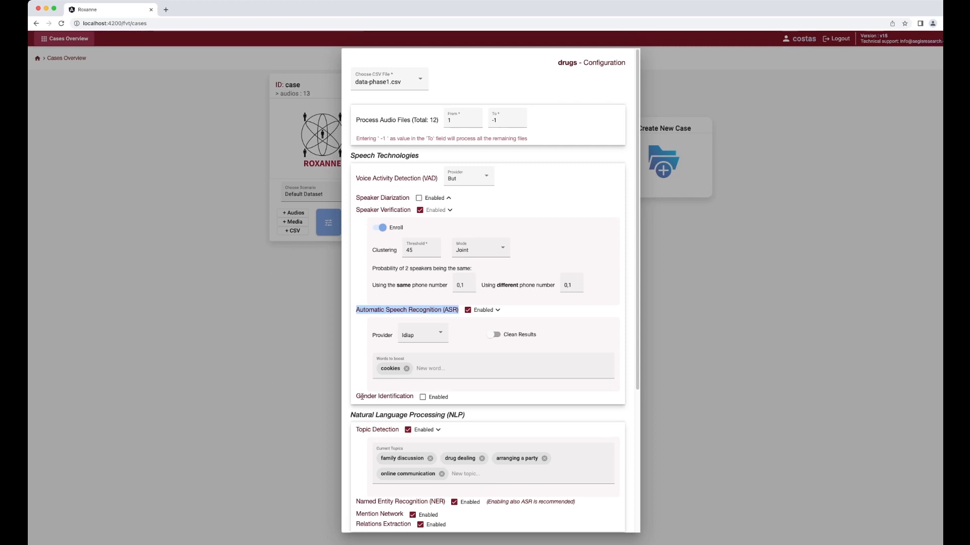
left_click_drag(356, 397, 413, 396)
left_click(413, 397)
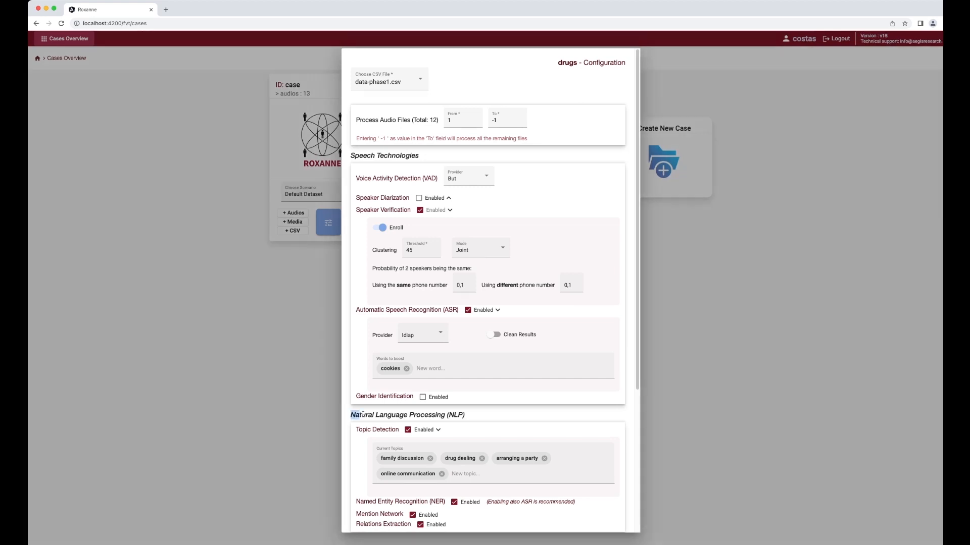
left_click_drag(352, 415, 467, 413)
scroll(466, 412, "down", 1)
scroll(466, 412, "down", 5)
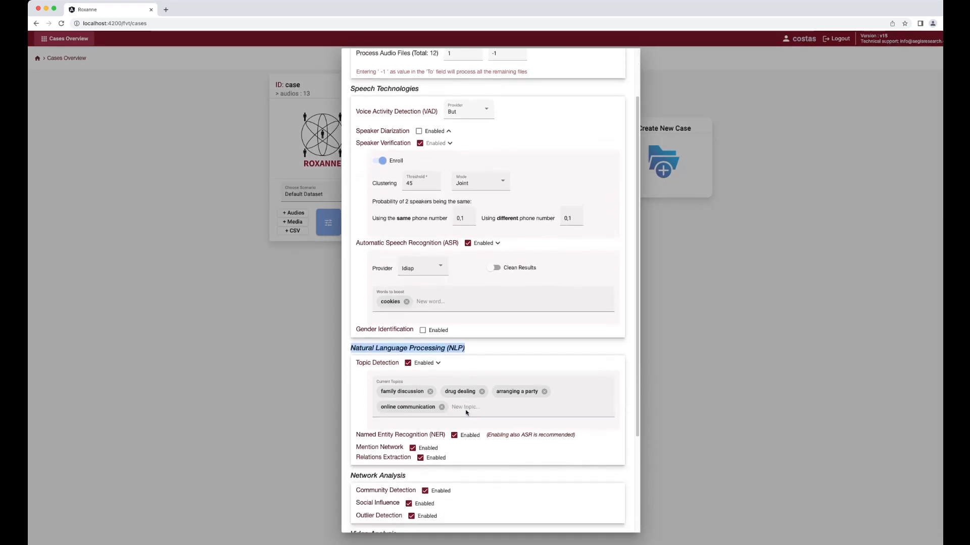
scroll(466, 412, "down", 1)
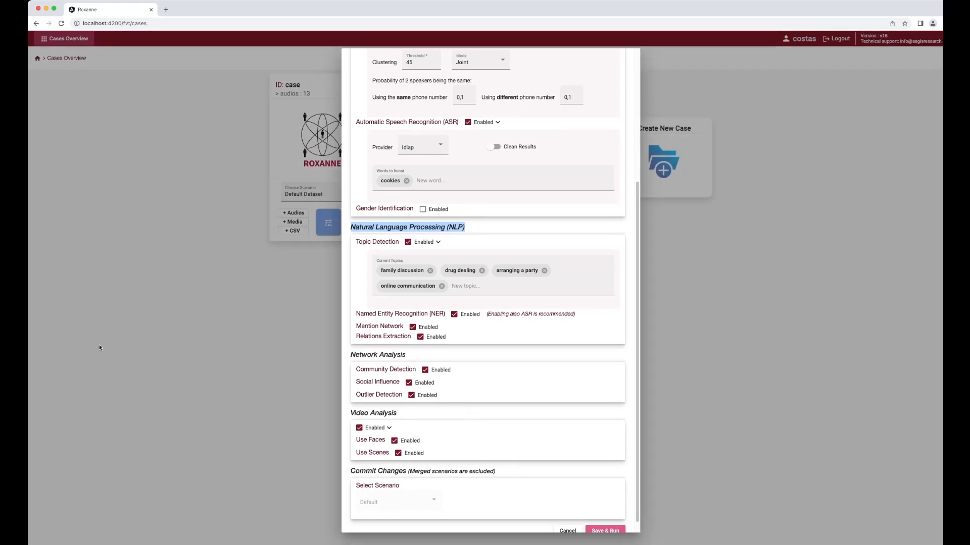
left_click(420, 276)
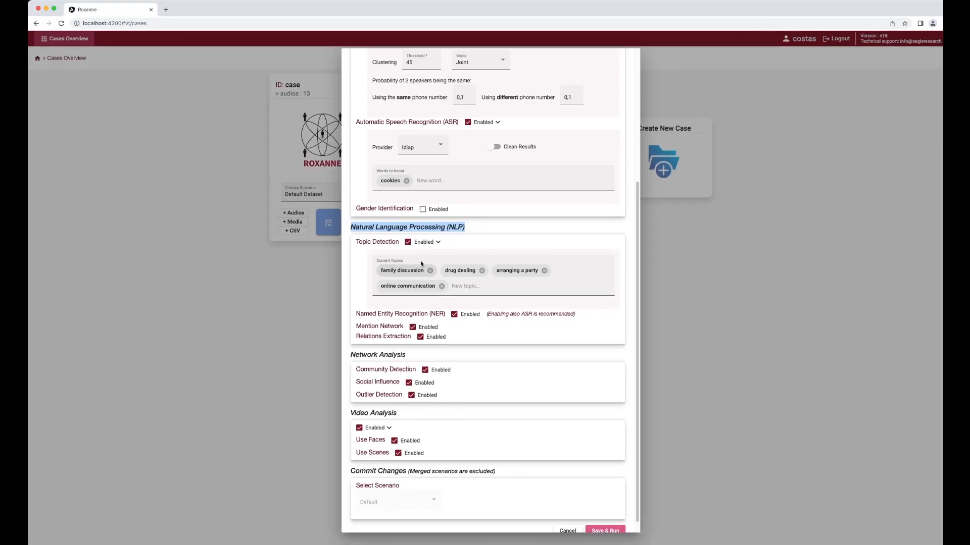
left_click(357, 243)
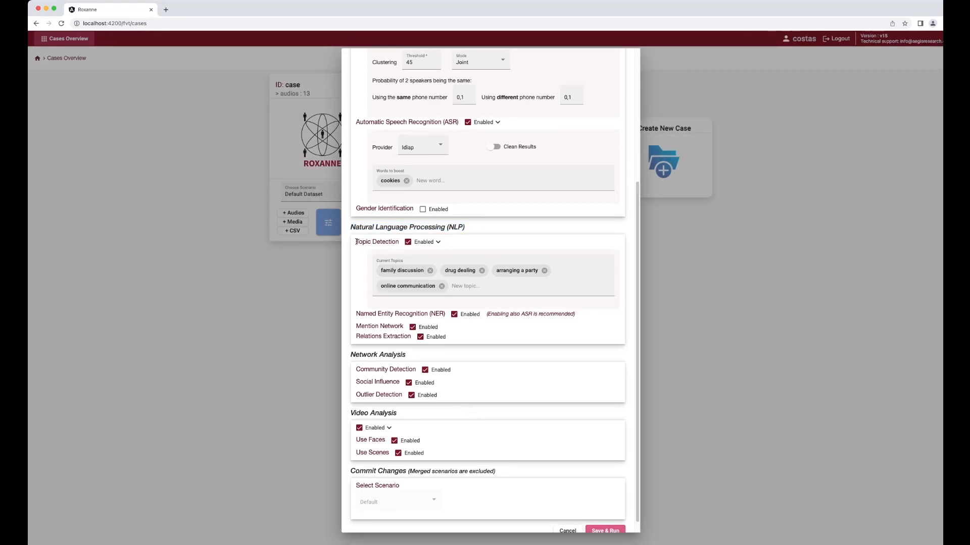
left_click_drag(356, 242, 401, 244)
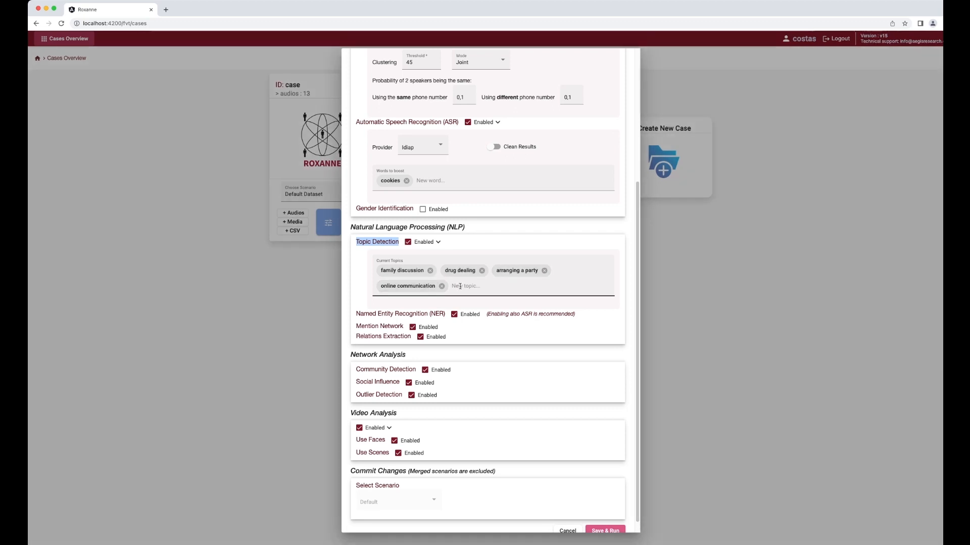
Add money exchange and cooking as new topics for Topic Detection.
left_click(459, 287)
type("mone")
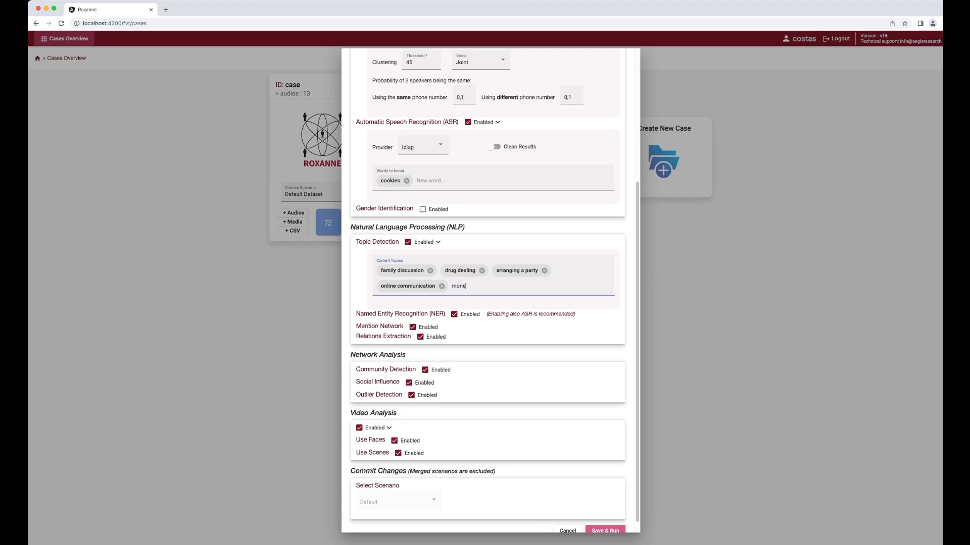
type("y exchange")
key("Return")
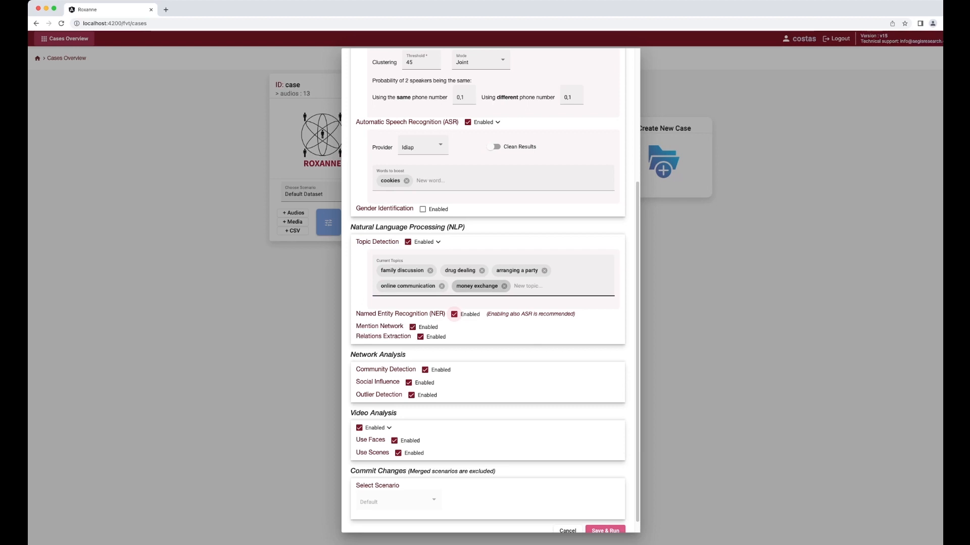
left_click(526, 286)
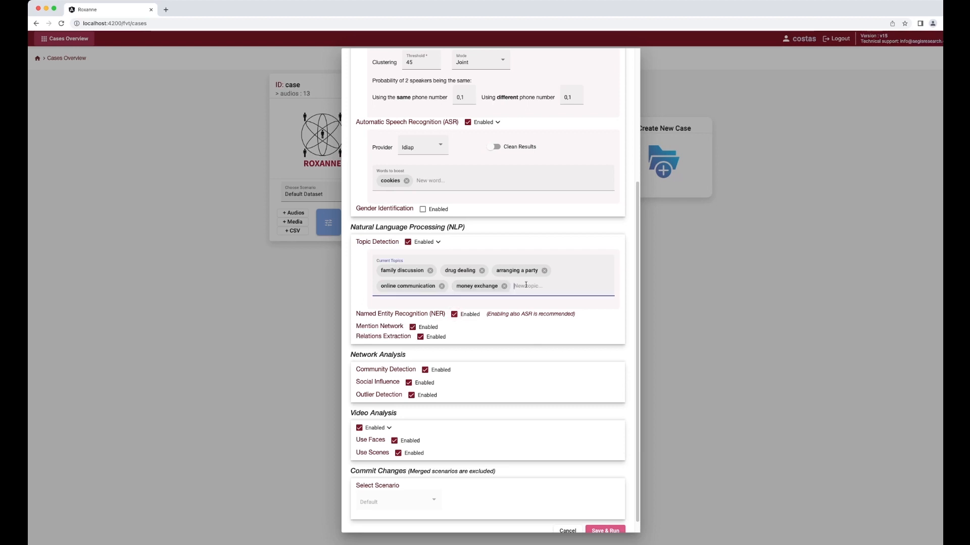
type("cooking")
key("Return")
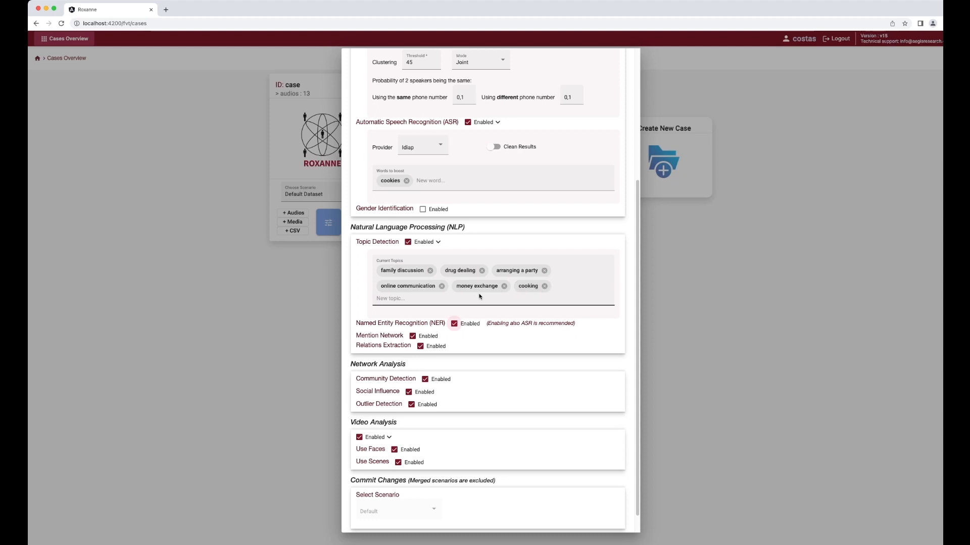
Examine the remaining language processing options, switching Named Entity Recognition and Mention Network off and back on.
scroll(487, 302, "down", 1)
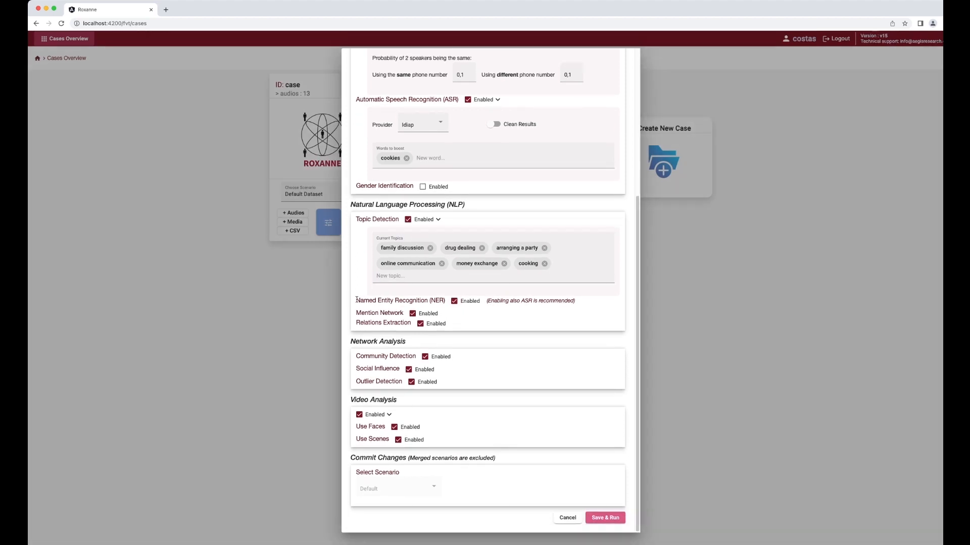
left_click_drag(355, 300, 446, 302)
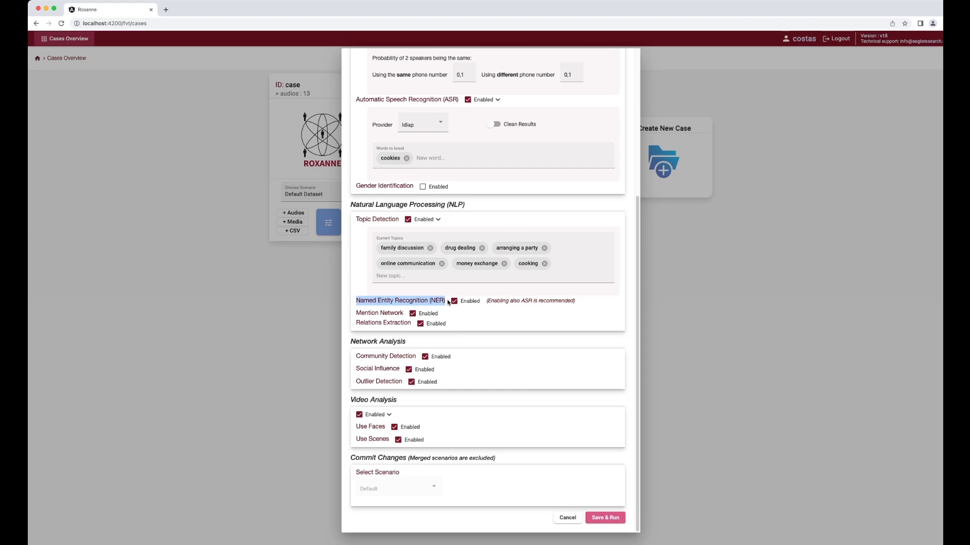
left_click(454, 302)
left_click(454, 301)
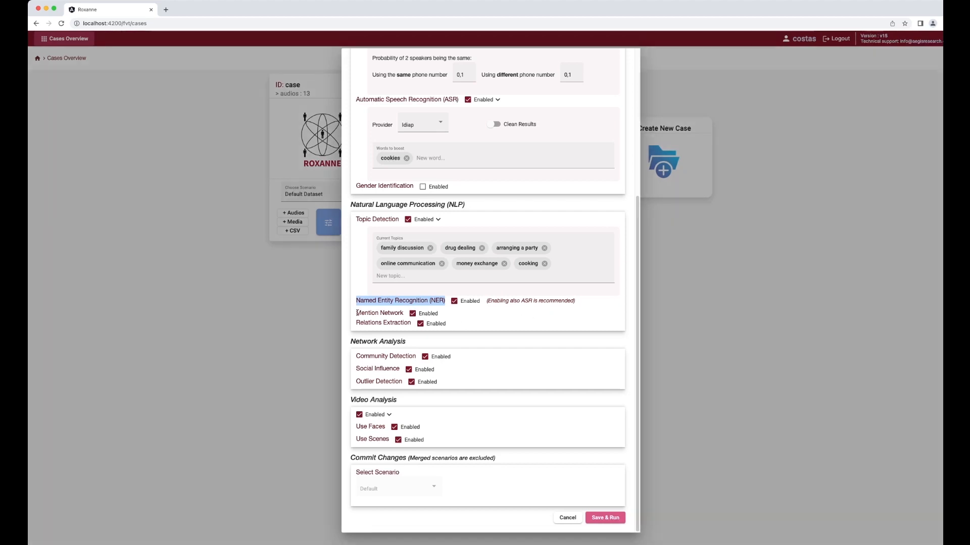
left_click(357, 313)
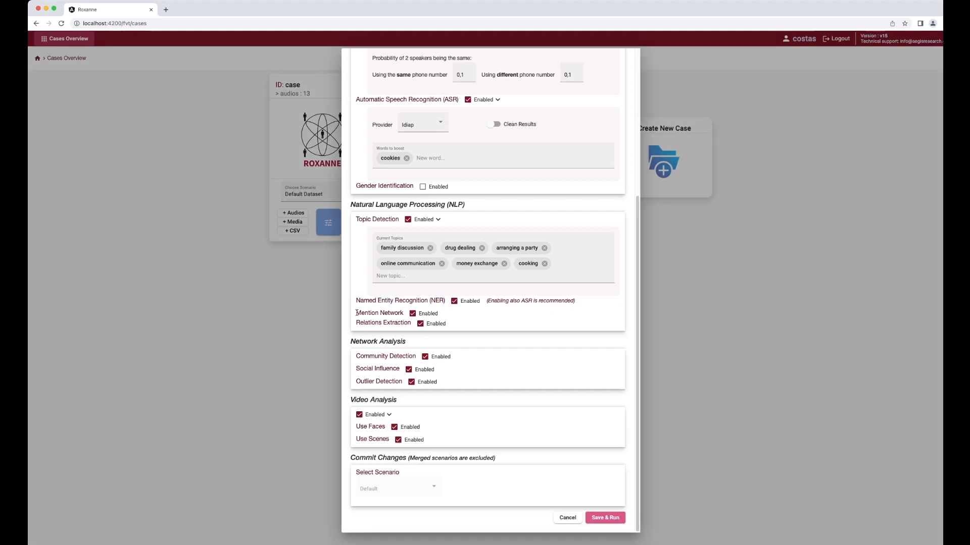
left_click_drag(358, 313, 403, 314)
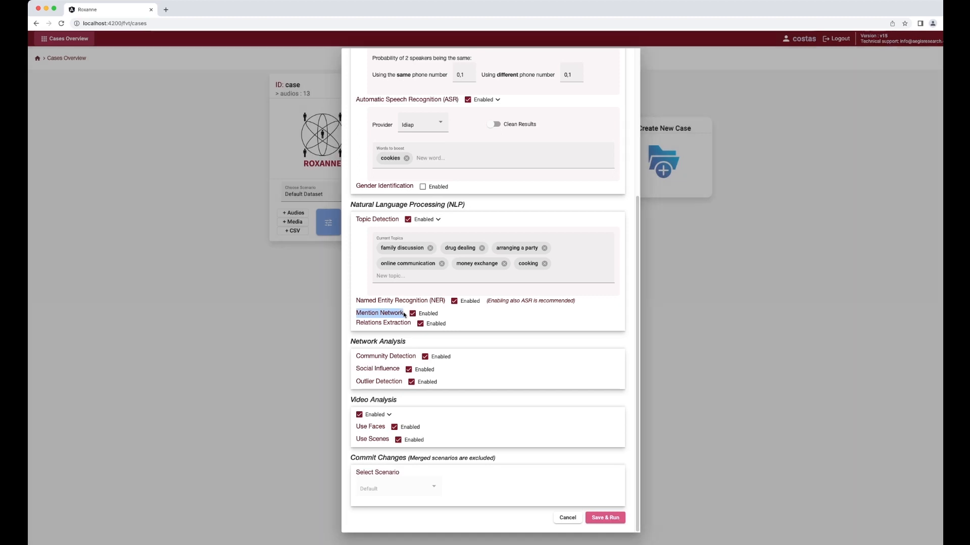
left_click(412, 314)
left_click(412, 314)
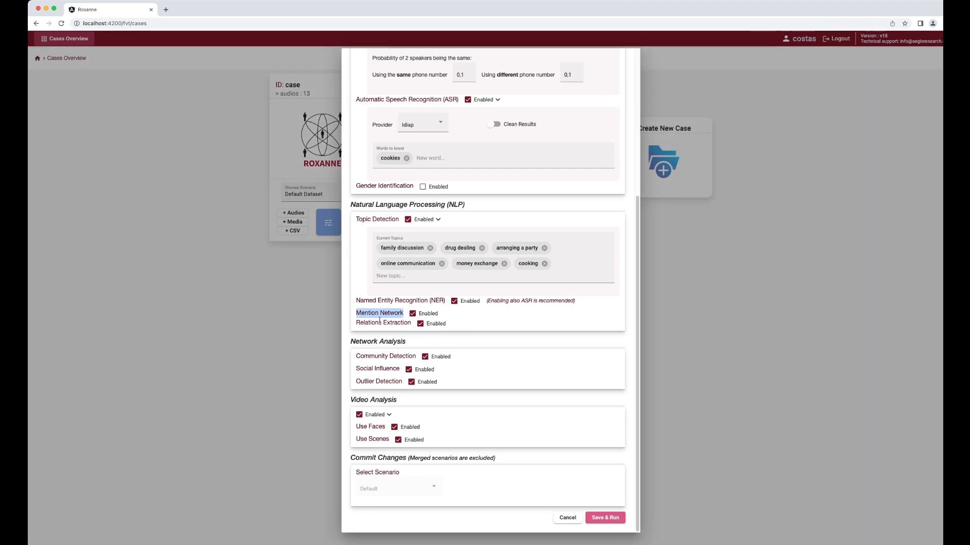
left_click(369, 325)
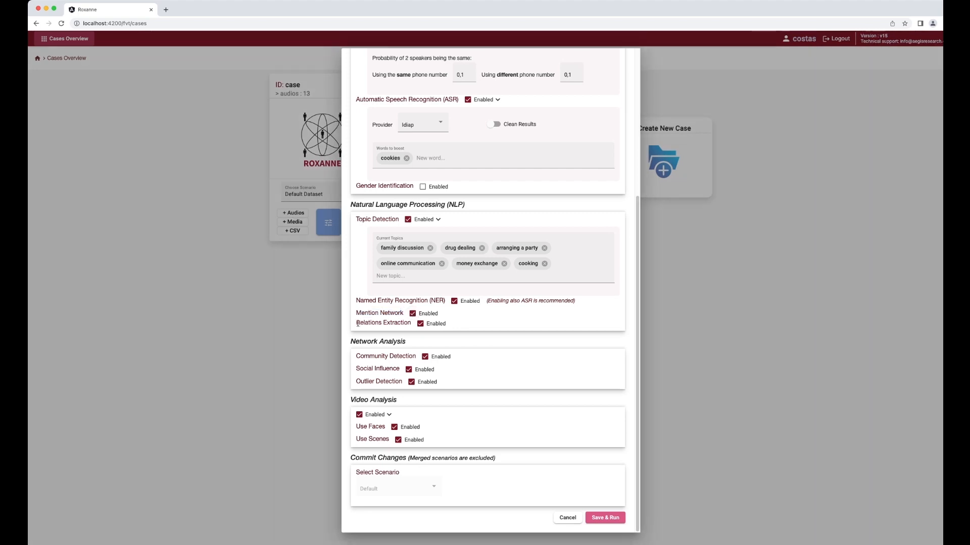
left_click_drag(357, 324, 410, 325)
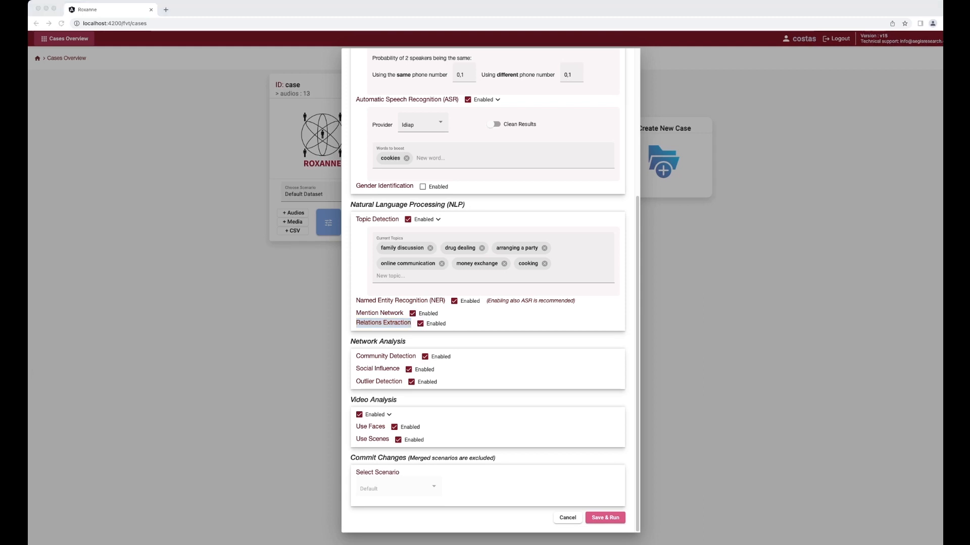
Go through the Network Analysis options, switching Community Detection, Social Influence and Outlier Detection off and back on.
left_click(353, 346)
left_click_drag(352, 343, 414, 343)
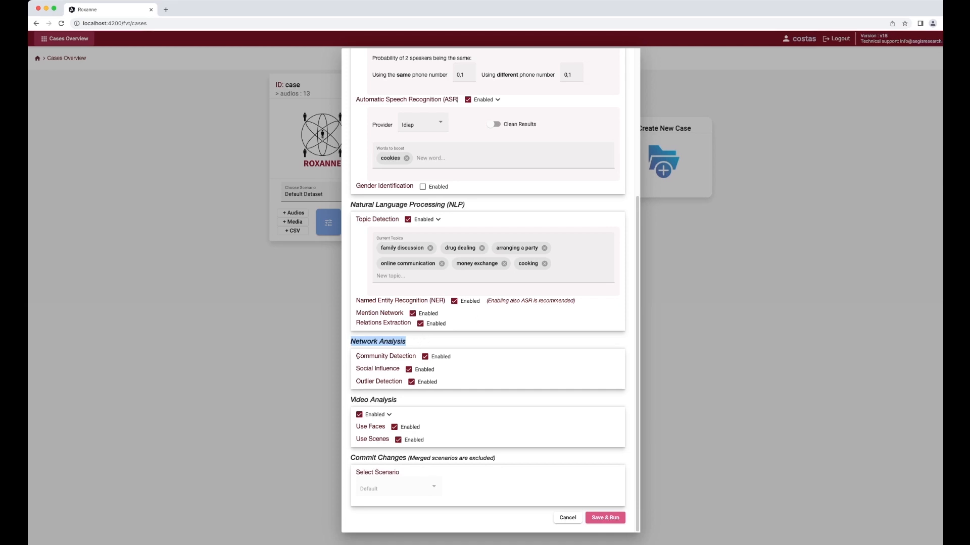
left_click_drag(357, 357, 415, 357)
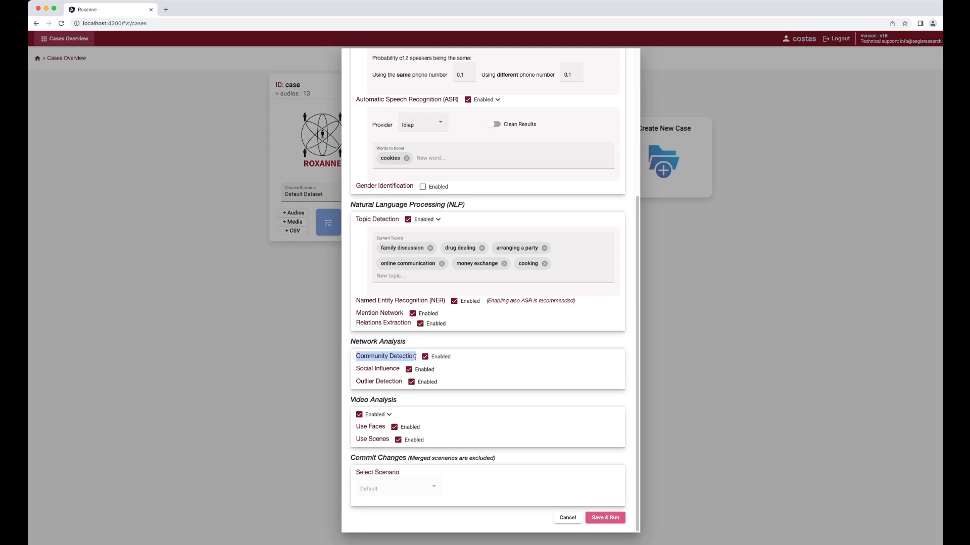
left_click(425, 358)
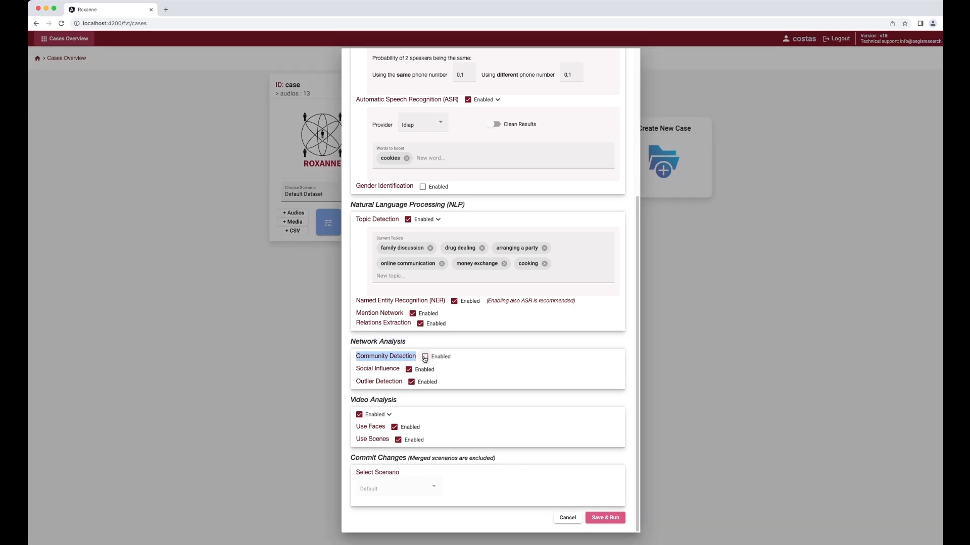
left_click(425, 358)
left_click(357, 369)
left_click_drag(357, 369, 398, 370)
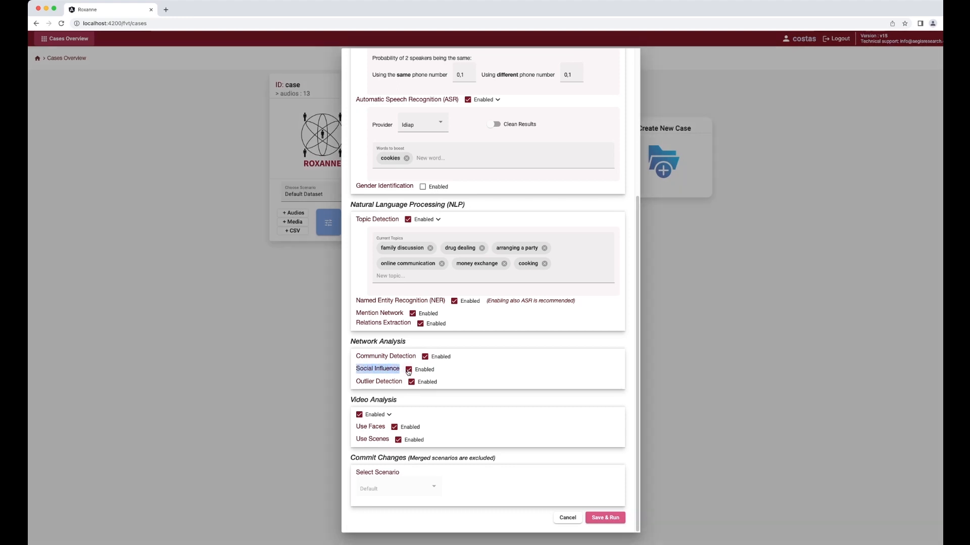
left_click(409, 370)
left_click(409, 370)
left_click_drag(356, 382, 402, 382)
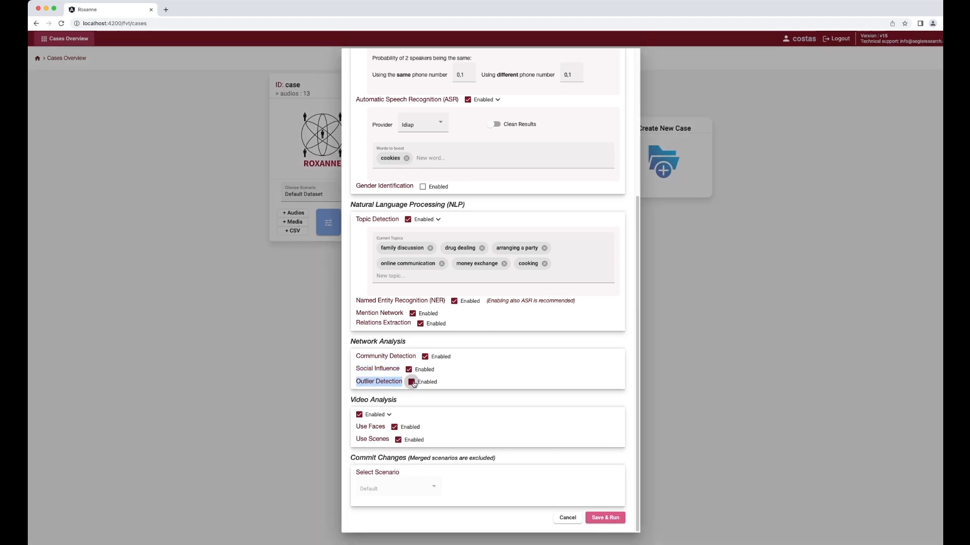
left_click(411, 382)
left_click(412, 382)
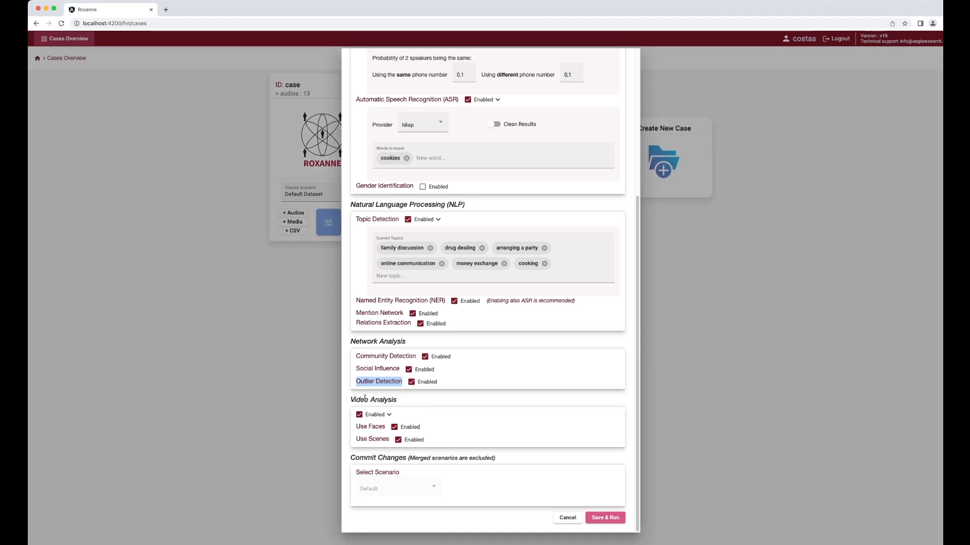
Switch Video Analysis off and back on, and do the same with its Use Faces option.
left_click(364, 399)
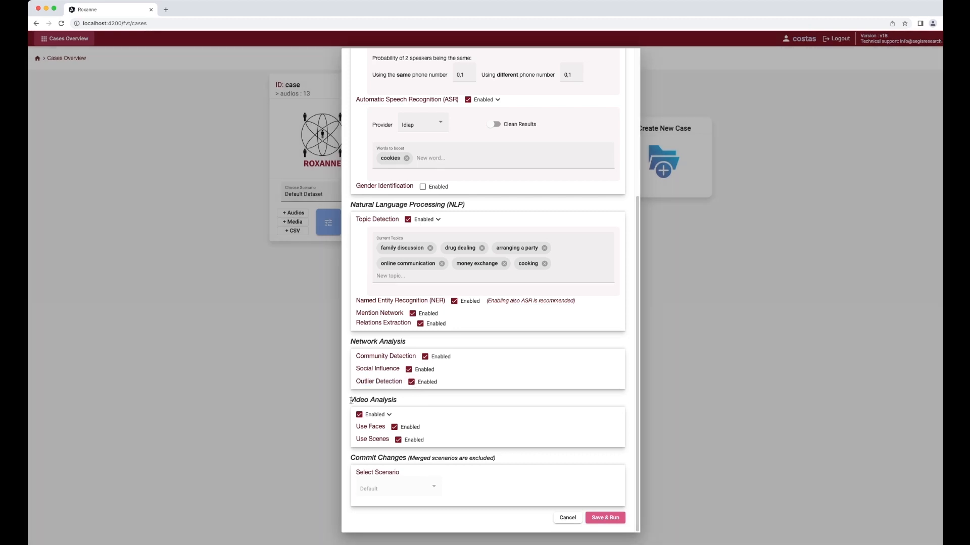
left_click_drag(351, 401, 403, 401)
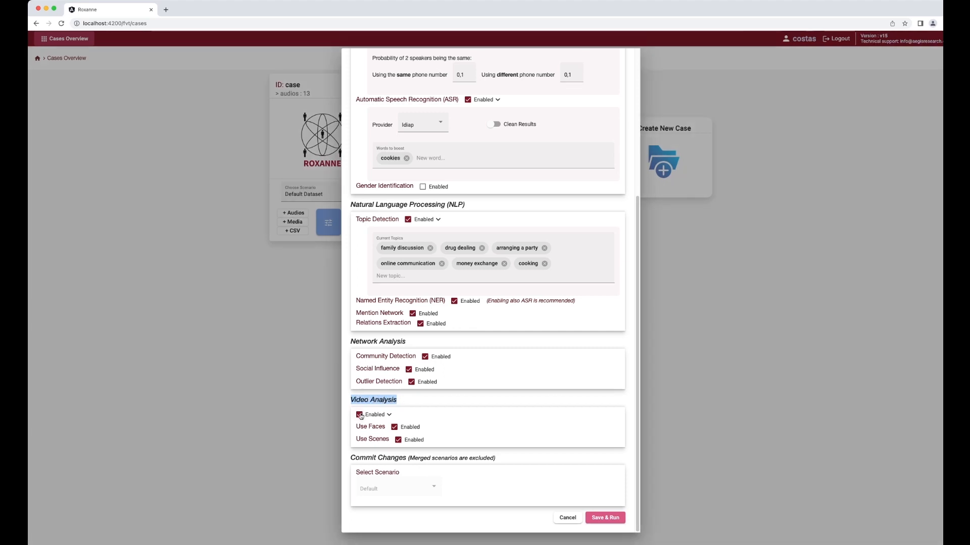
left_click(360, 415)
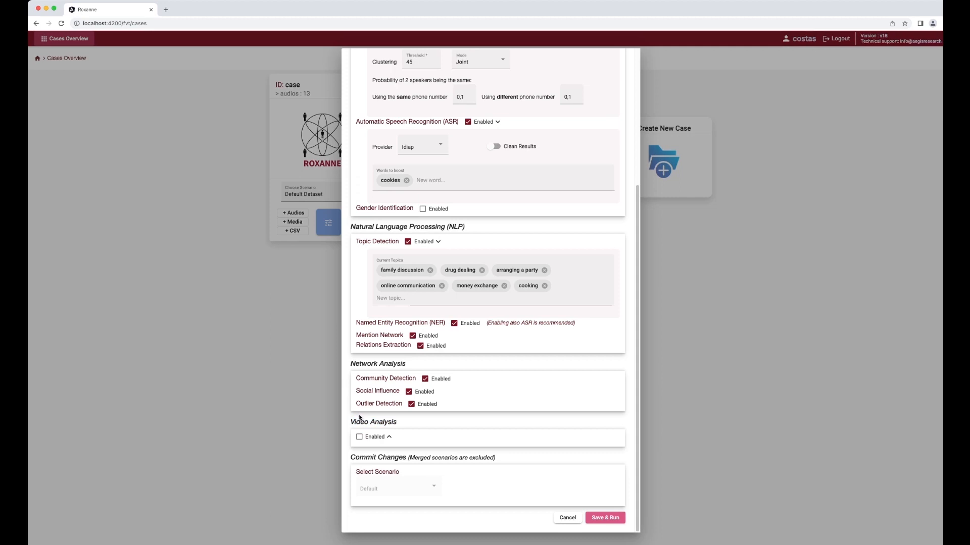
left_click(359, 437)
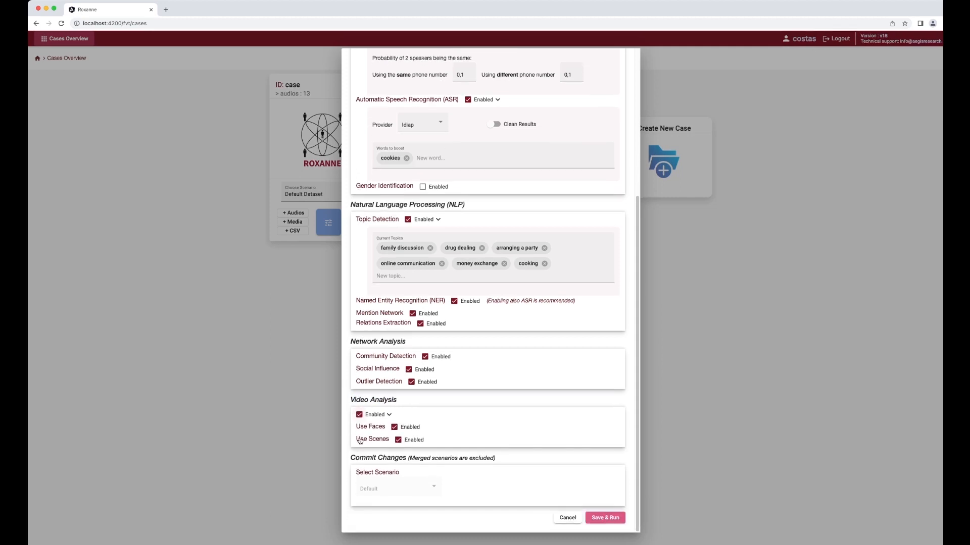
left_click_drag(356, 426, 386, 427)
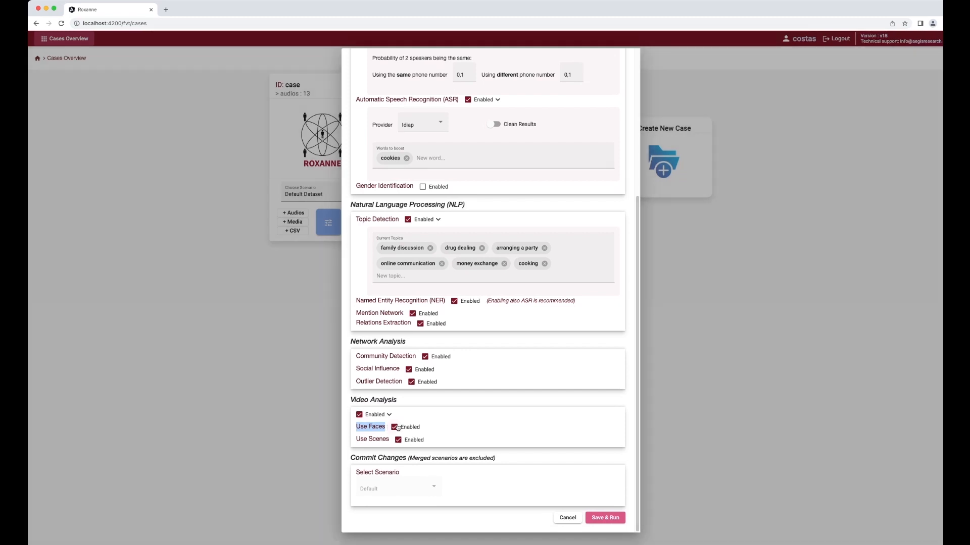
left_click(397, 427)
left_click(396, 427)
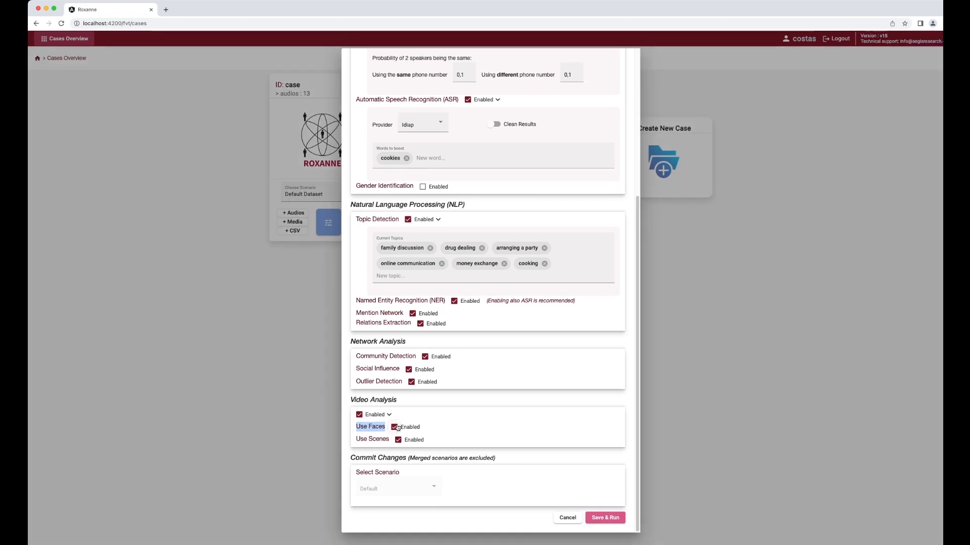
Switch the Use Scenes option of Video Analysis off and back on.
left_click_drag(360, 439, 390, 439)
left_click(399, 441)
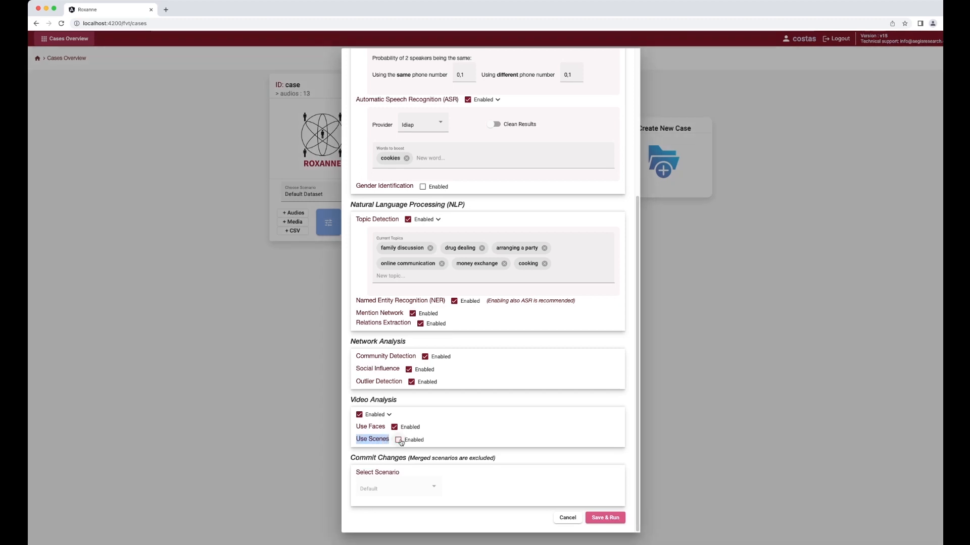
left_click(399, 440)
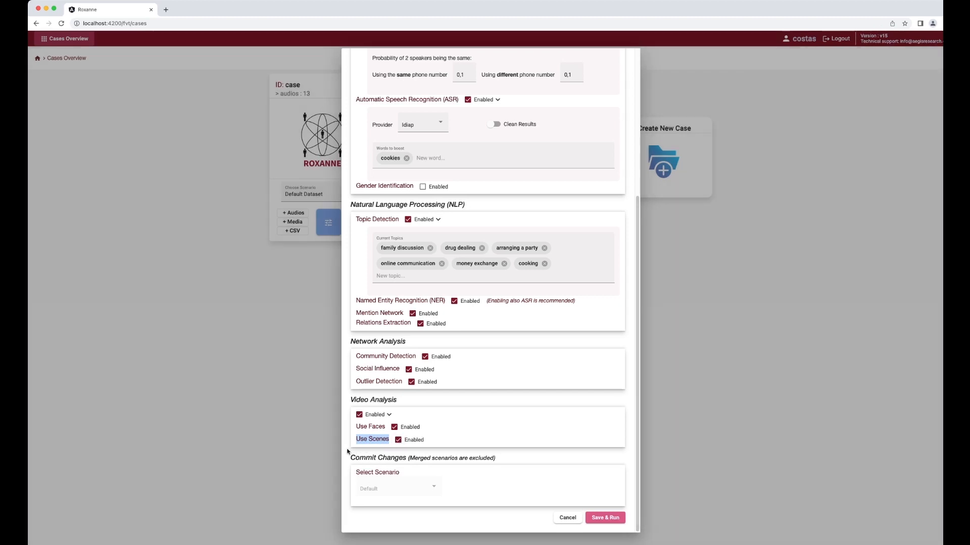
left_click(347, 451)
Save the analysis configuration and run the processing of the drugs case.
left_click(605, 518)
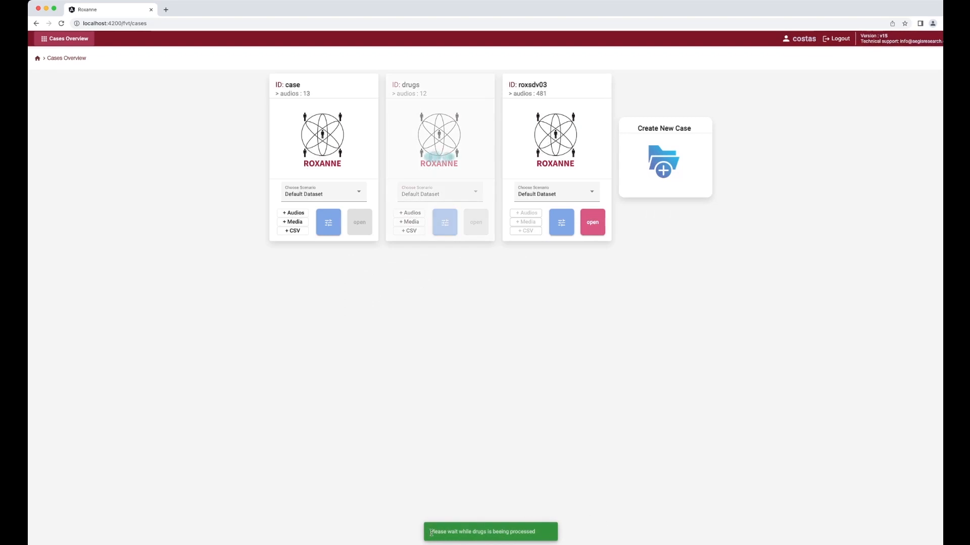
left_click_drag(431, 532, 487, 533)
left_click(502, 451)
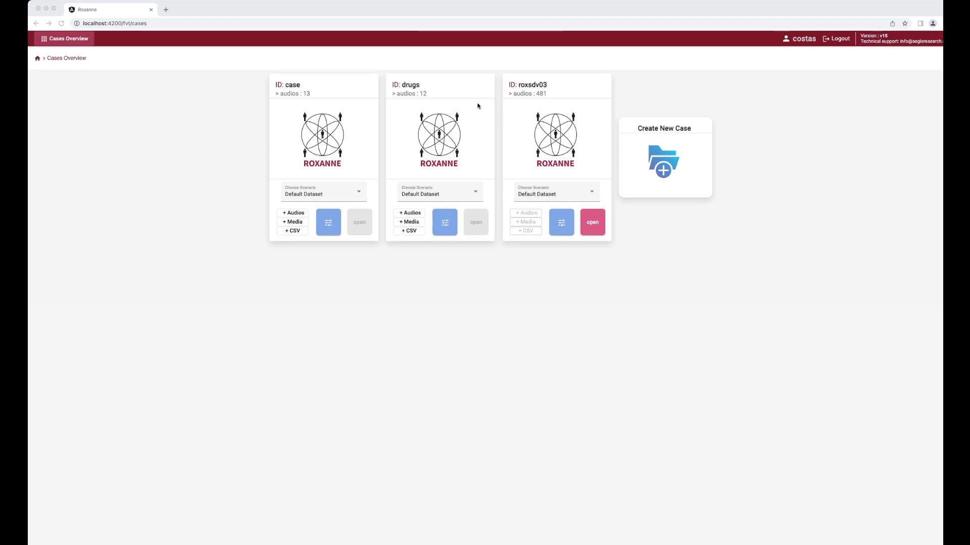
Reload the cases overview, sign in again with the prefilled credentials and open the processed drugs case.
left_click(62, 24)
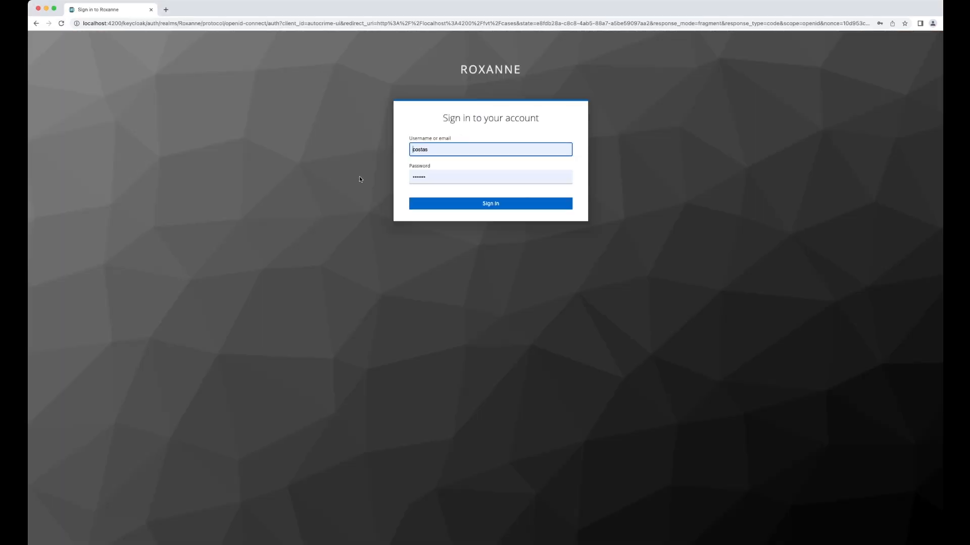
left_click(453, 205)
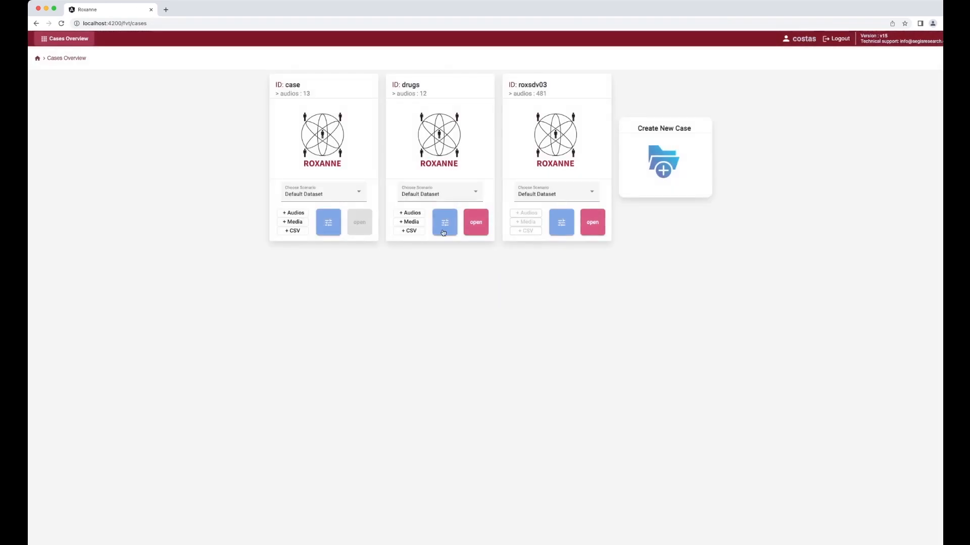
left_click(478, 225)
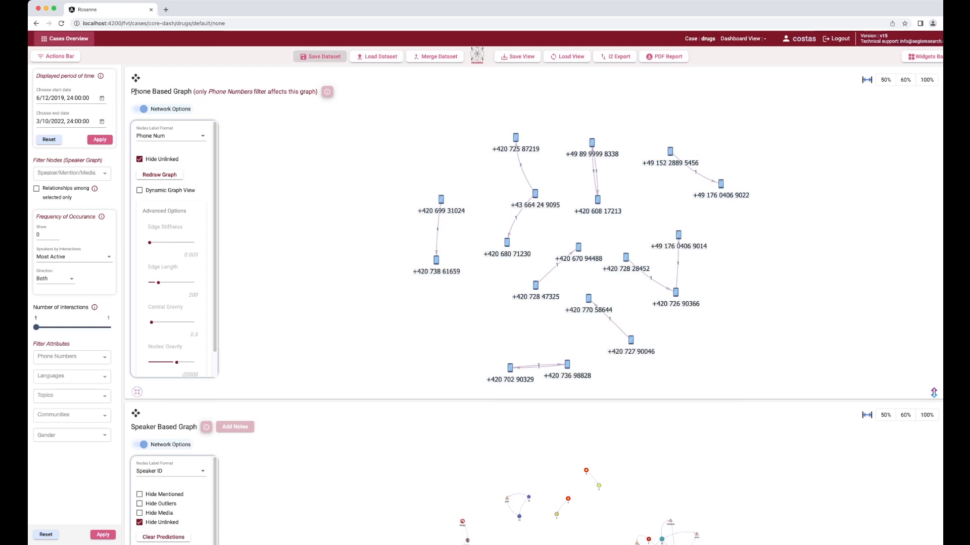
Examine the connections between phone numbers in the Phone Based Graph.
left_click_drag(131, 91, 190, 93)
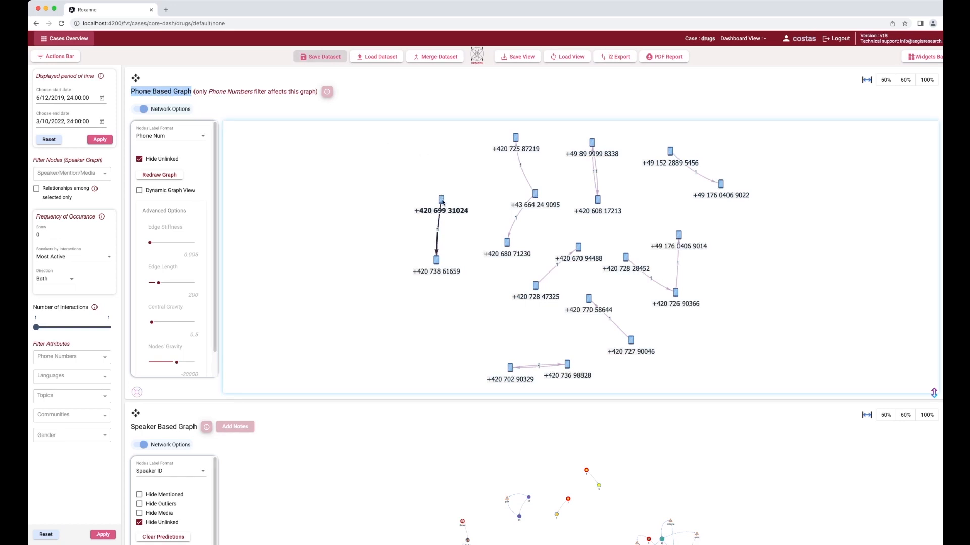
mouse_move(438, 231)
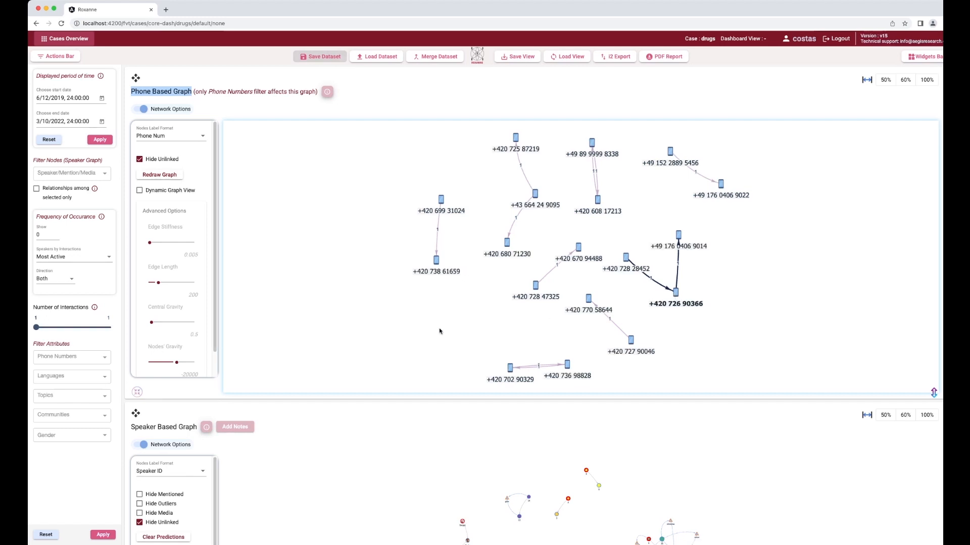
left_click(176, 408)
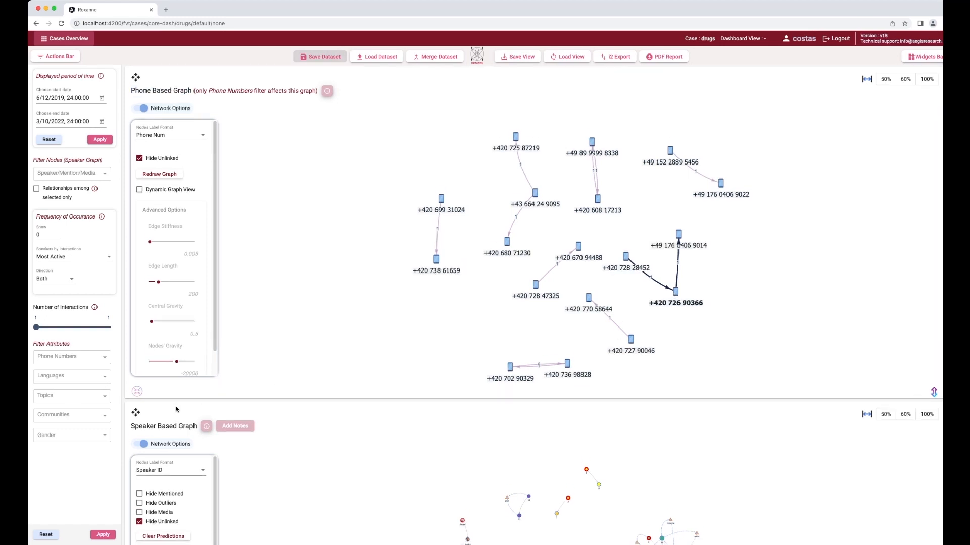
Examine the Speaker Based Graph up close, checking the speaker node with a photo and its neighbouring speakers 6 and 16.
scroll(176, 408, "down", 10)
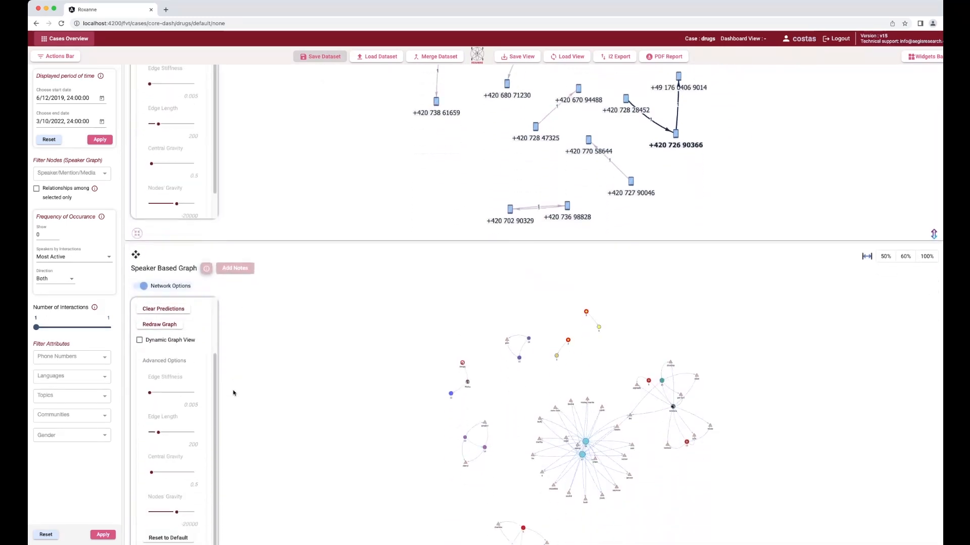
scroll(234, 393, "down", 5)
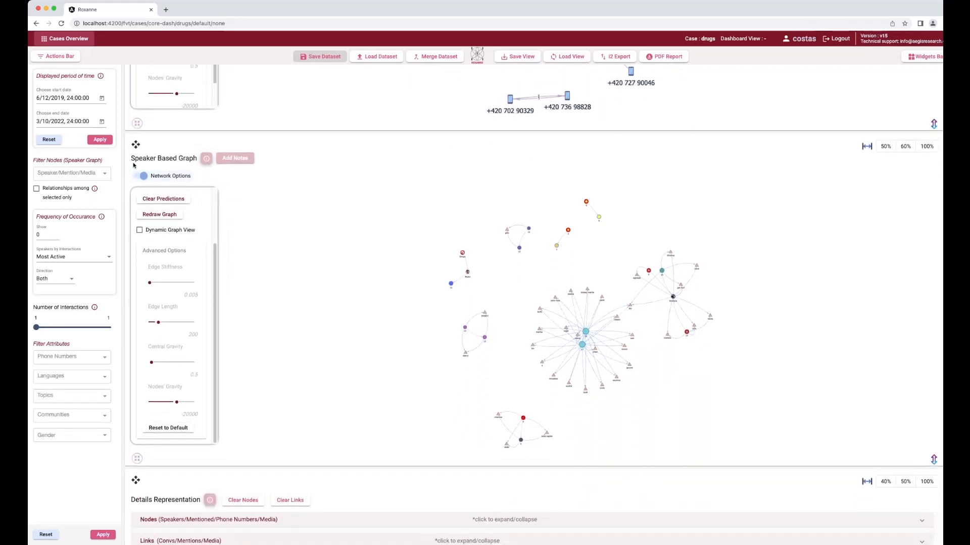
left_click_drag(130, 158, 195, 158)
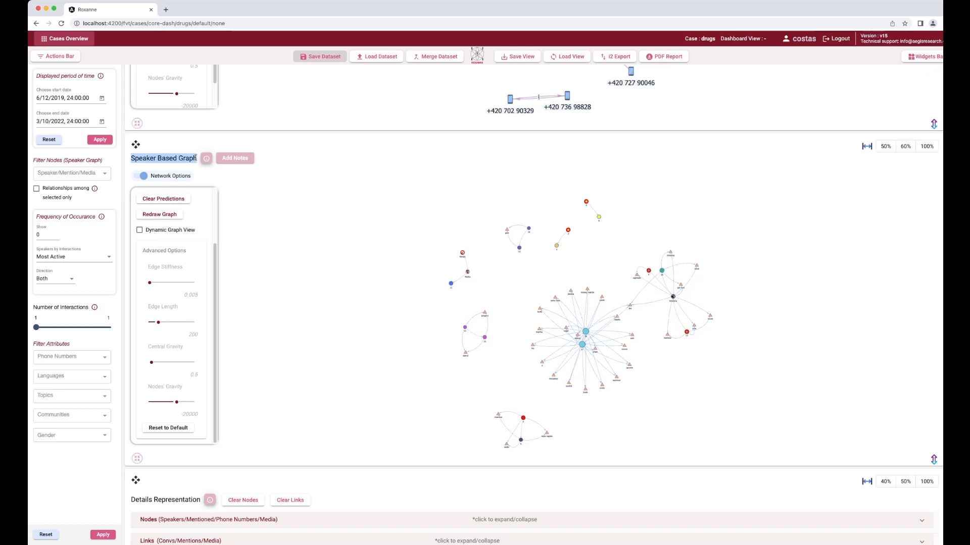
left_click_drag(195, 159, 227, 156)
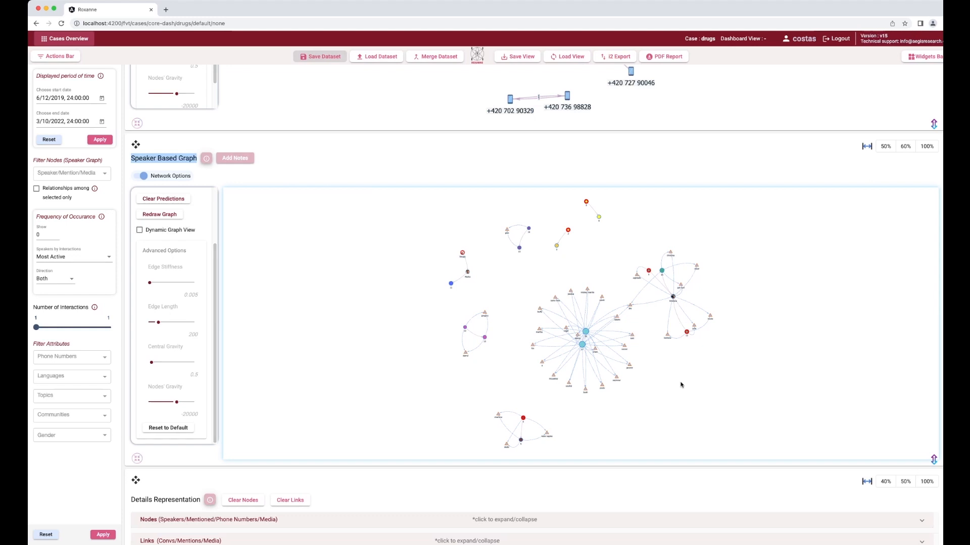
scroll(680, 384, "up", 5)
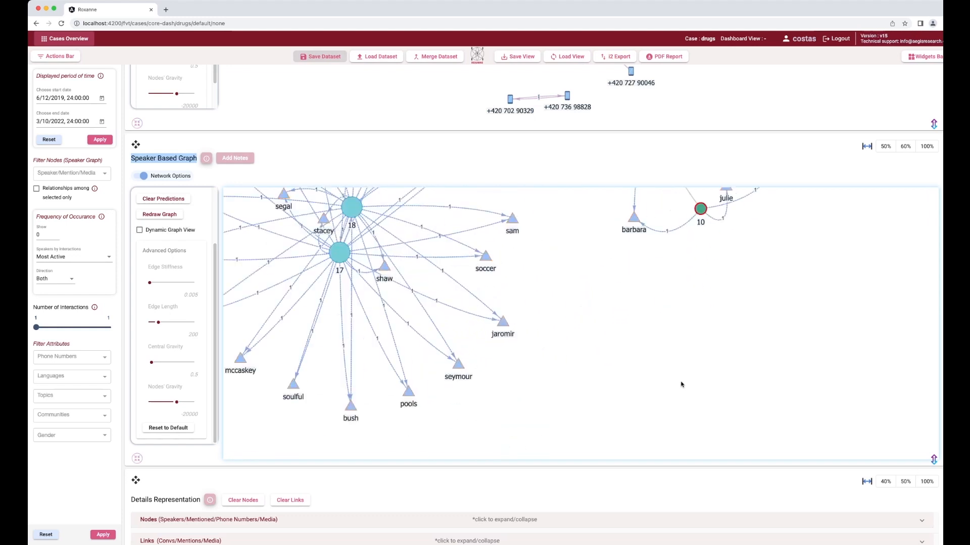
left_click_drag(760, 317, 772, 420)
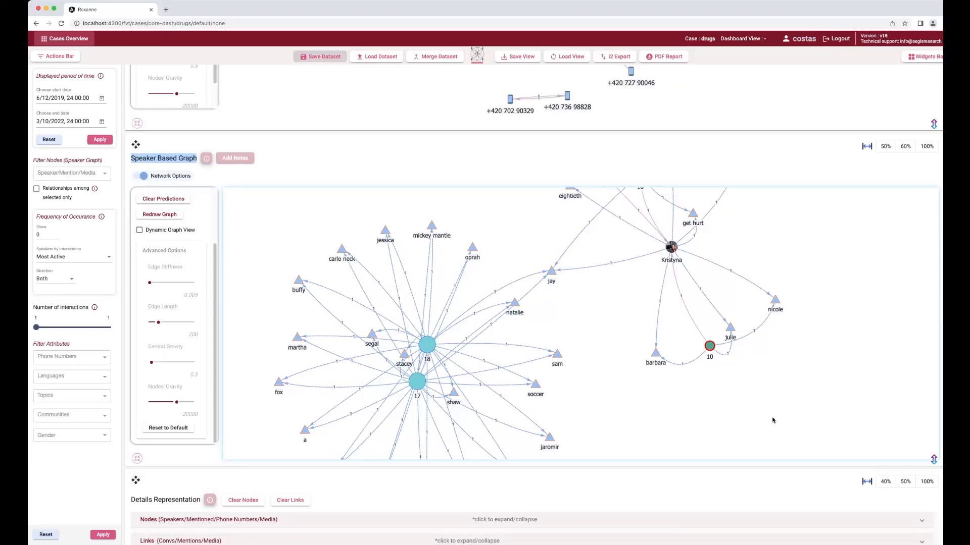
mouse_move(671, 247)
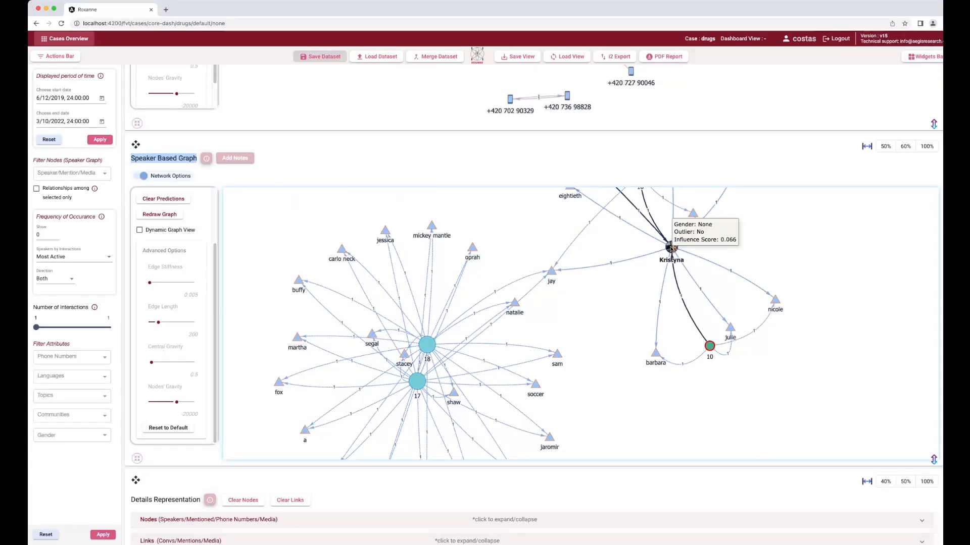
left_click_drag(739, 244, 746, 313)
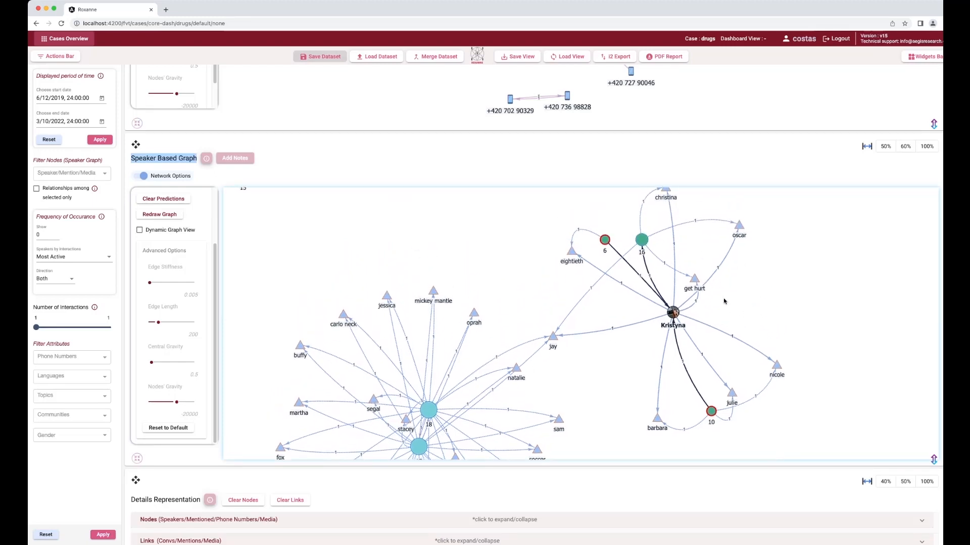
left_click(642, 241)
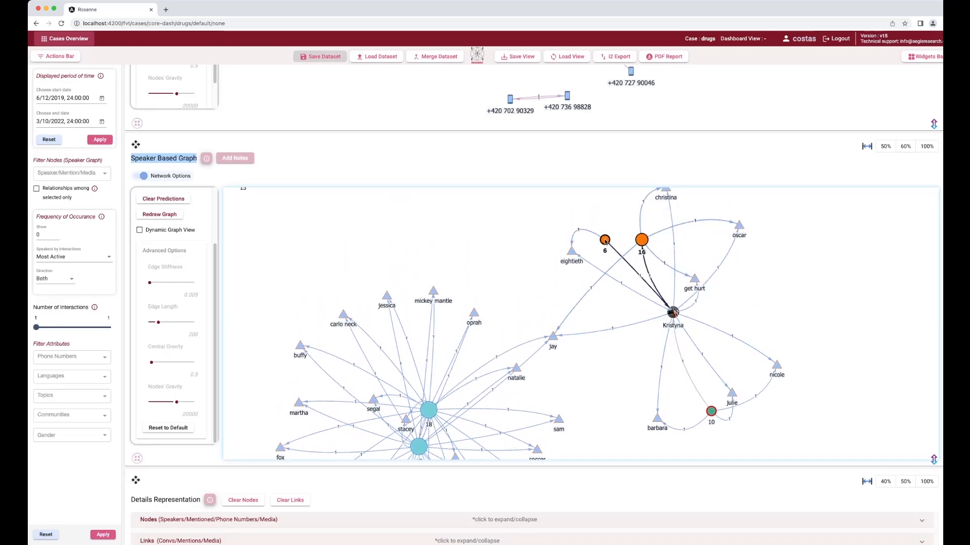
mouse_move(605, 242)
left_click(722, 265)
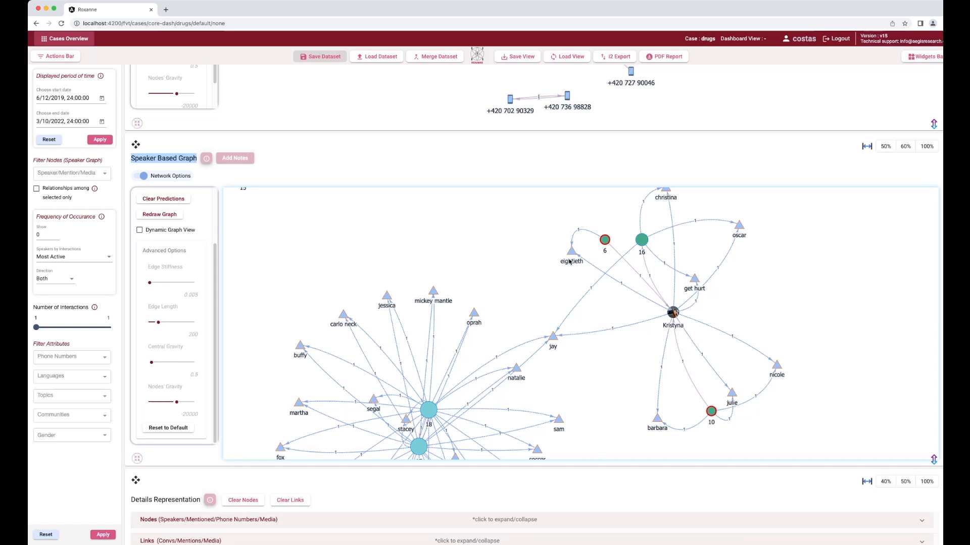
Add the speaker node with a photo and its link from speaker 10 to the Details Representation widget.
left_click(129, 341)
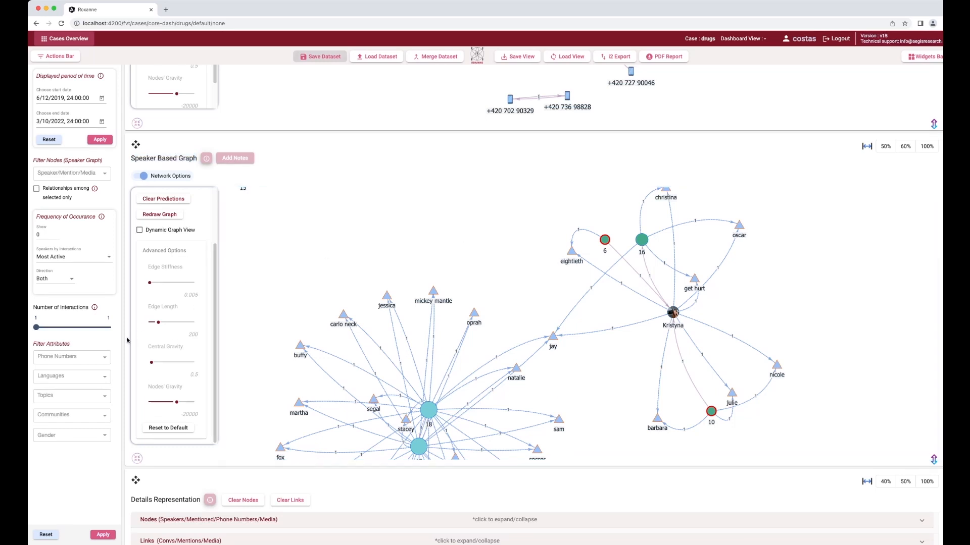
scroll(127, 340, "down", 3)
scroll(128, 340, "down", 3)
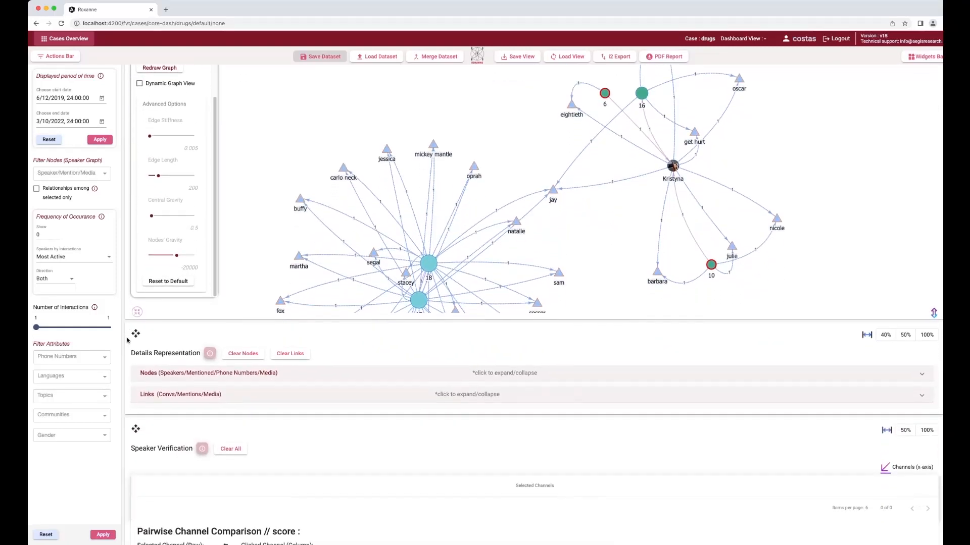
left_click_drag(130, 353, 200, 355)
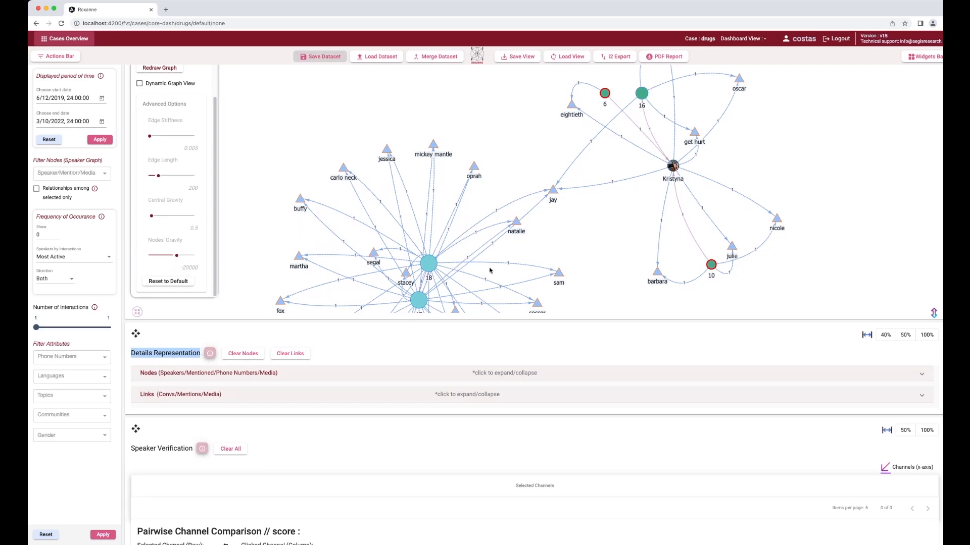
left_click(674, 167)
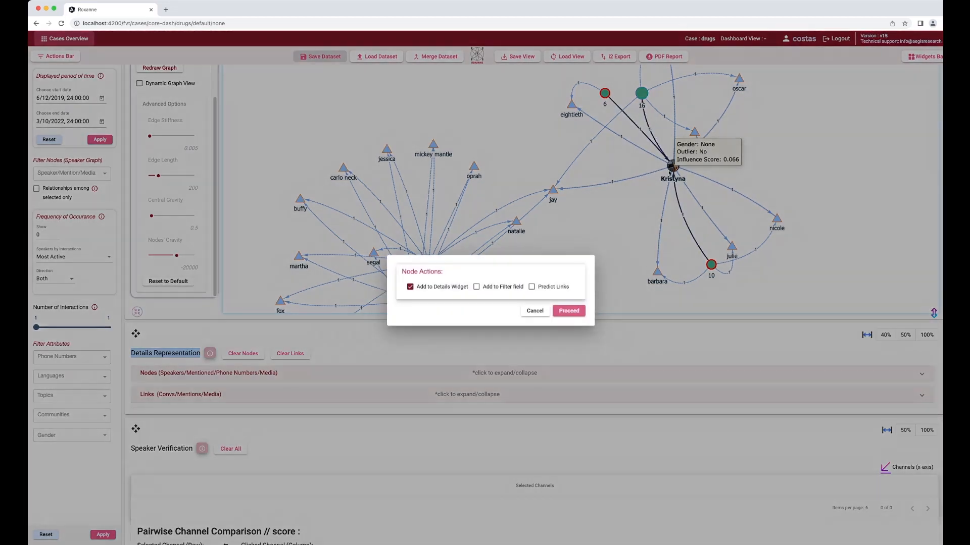
left_click(561, 311)
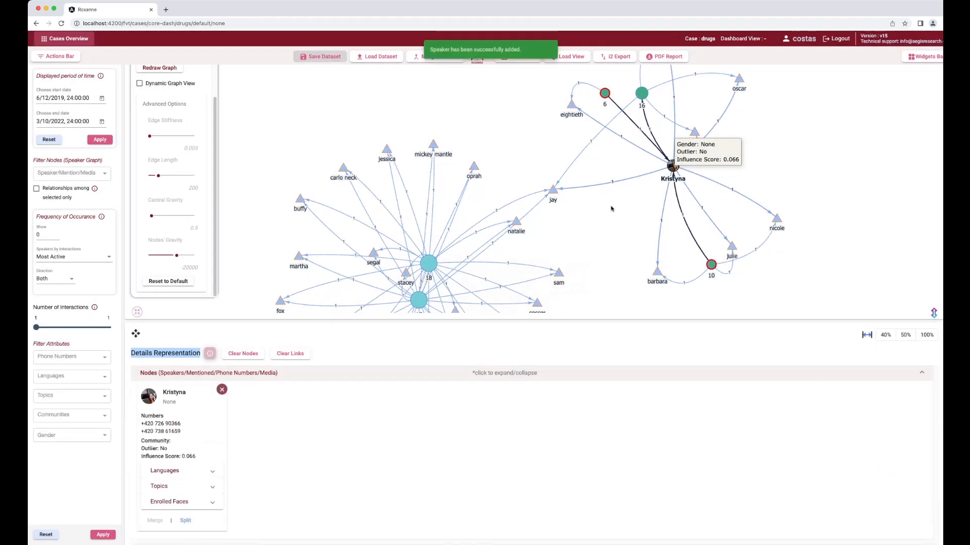
left_click(680, 208)
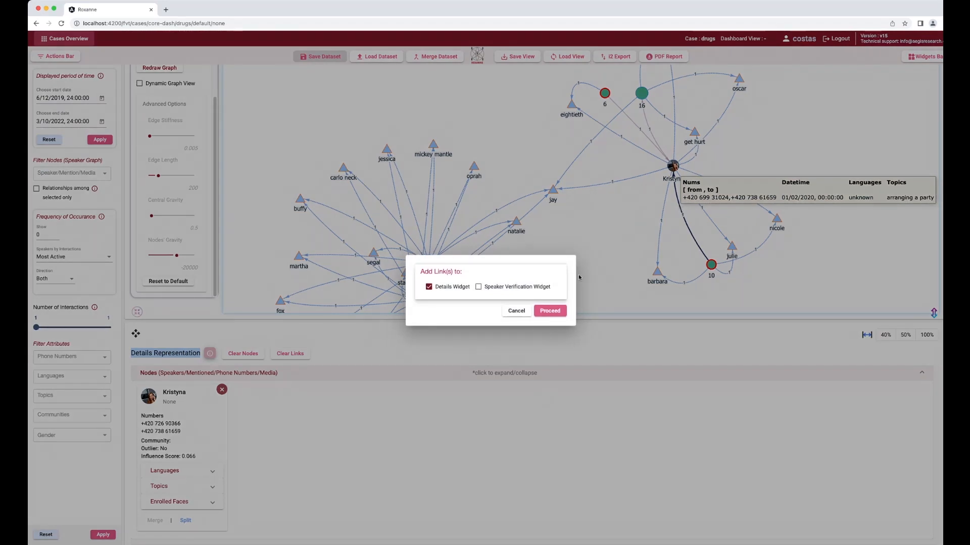
left_click(544, 310)
Review the added speaker's name, phone numbers and community in the Details Representation widget.
scroll(391, 354, "down", 3)
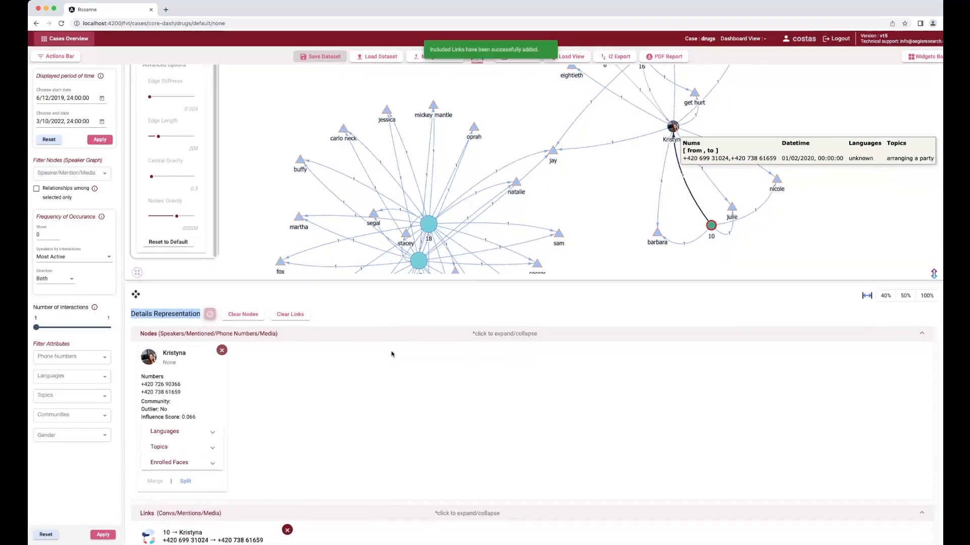
scroll(391, 354, "down", 2)
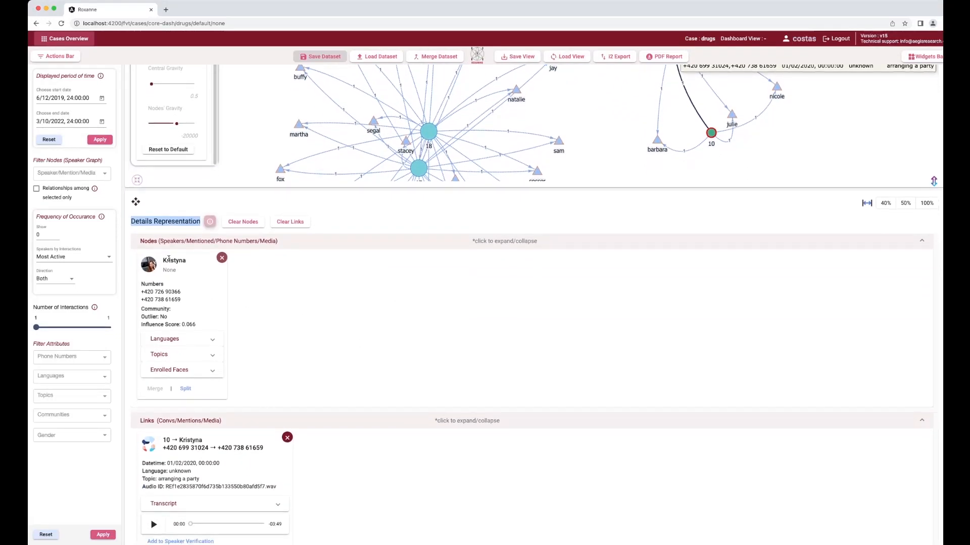
double_click(169, 259)
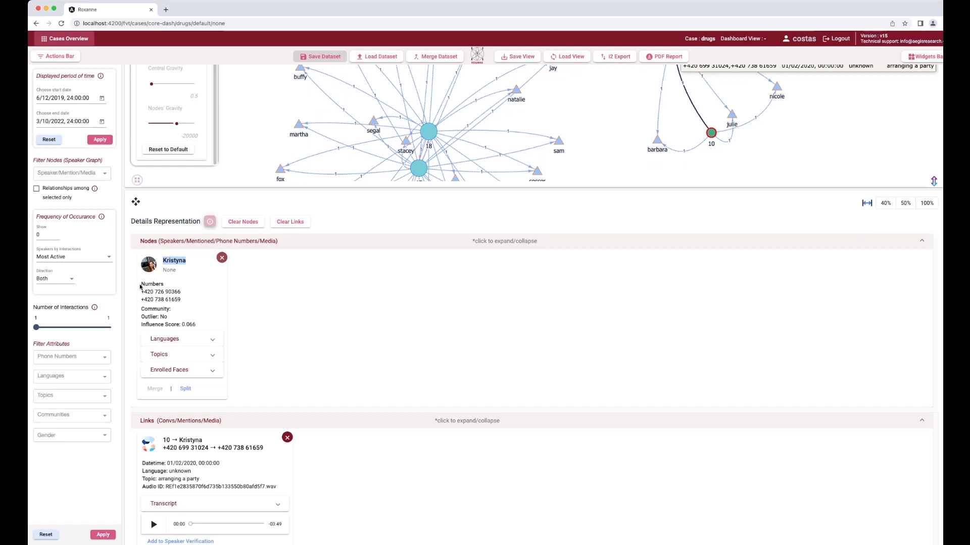
left_click_drag(140, 285, 180, 301)
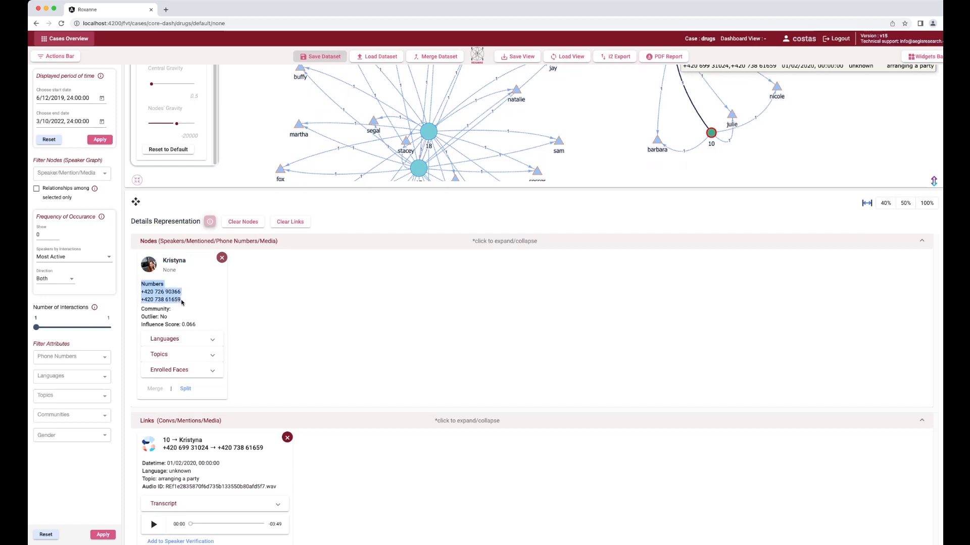
left_click(162, 310)
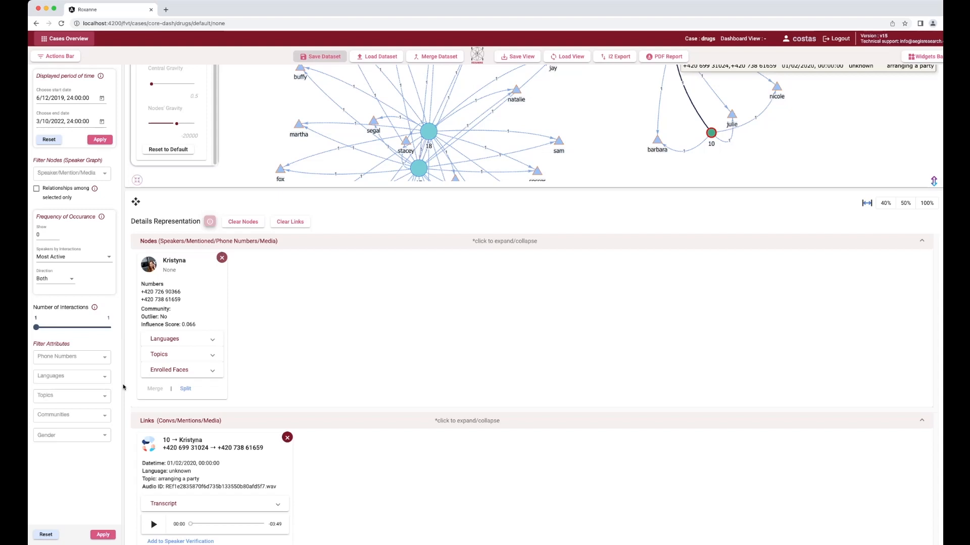
Examine the Speaker Verification table, comparing the named speaker's channel with the other channels.
scroll(124, 387, "down", 5)
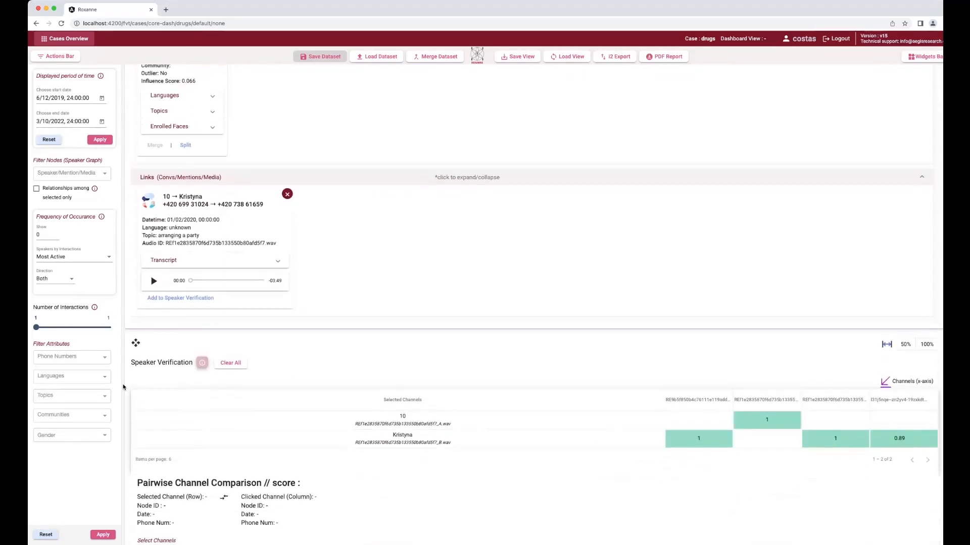
scroll(124, 387, "down", 3)
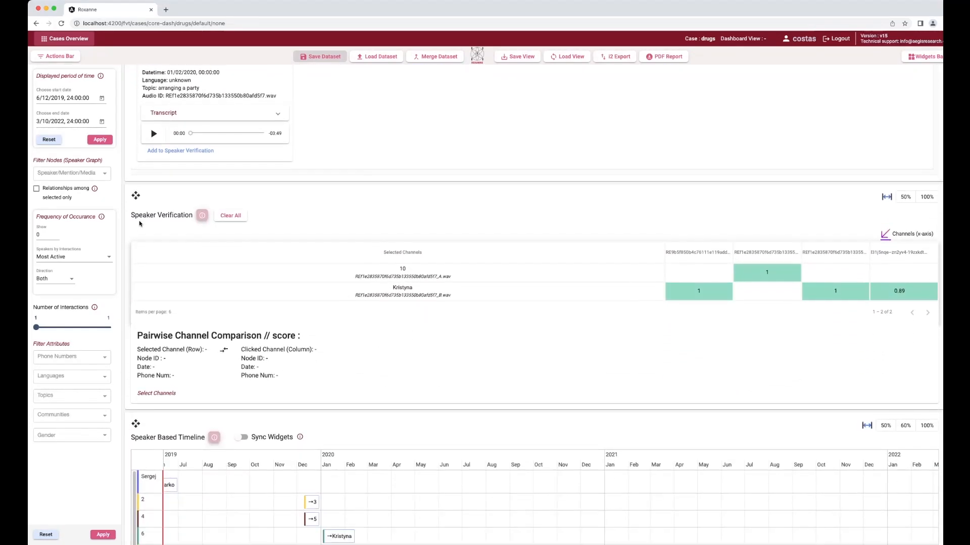
left_click_drag(131, 215, 191, 215)
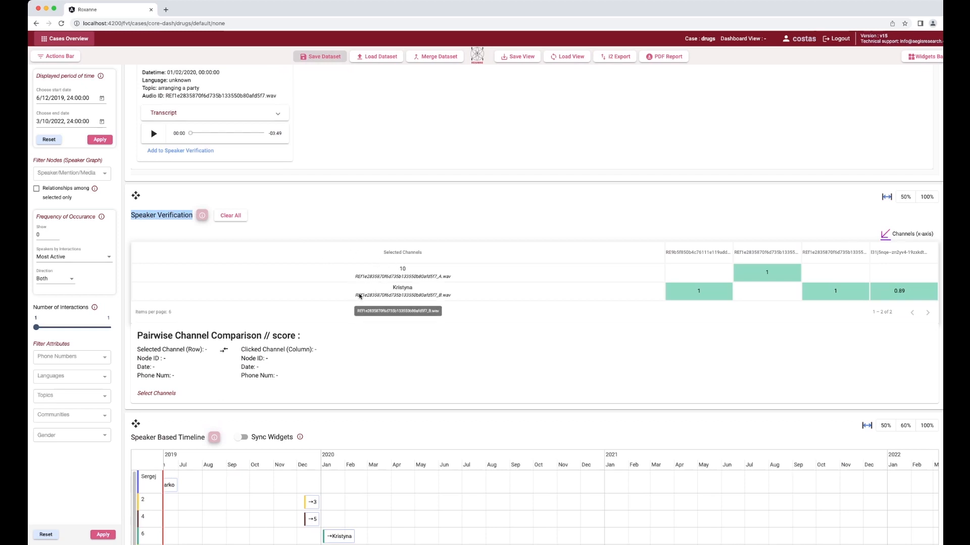
double_click(399, 290)
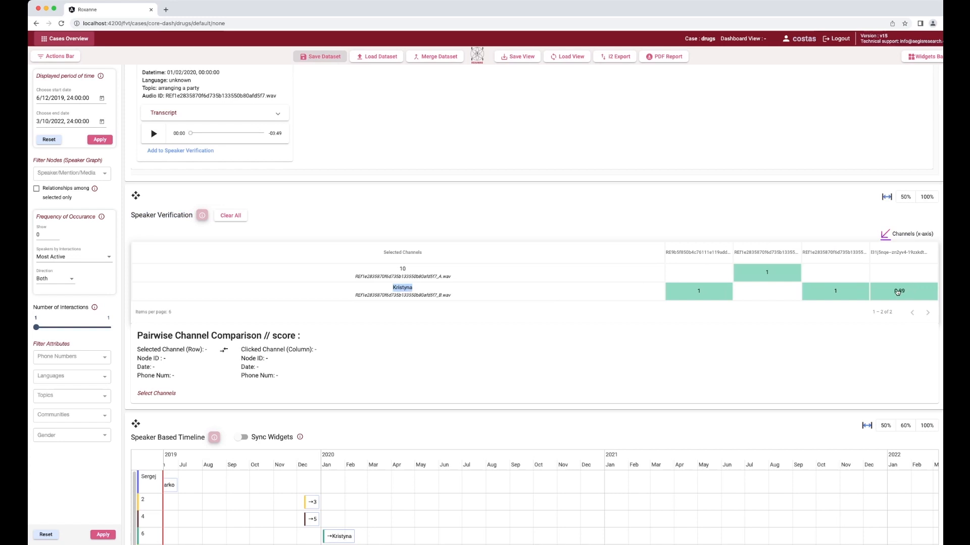
Compare the named speaker's channel pairwise with each of the three matching channels in the Speaker Verification table, ending with the UDP-0_RTP_1_A.wav channel.
left_click(716, 294)
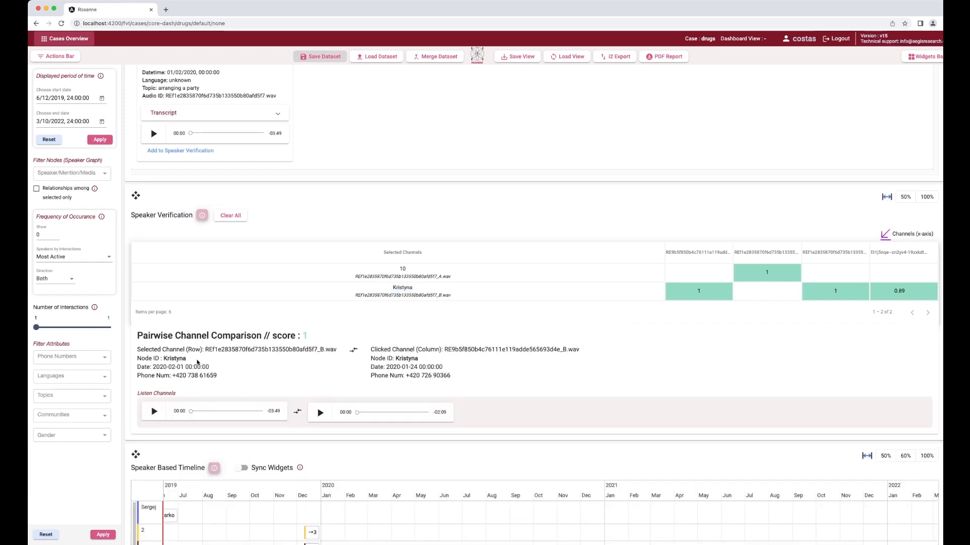
left_click(836, 291)
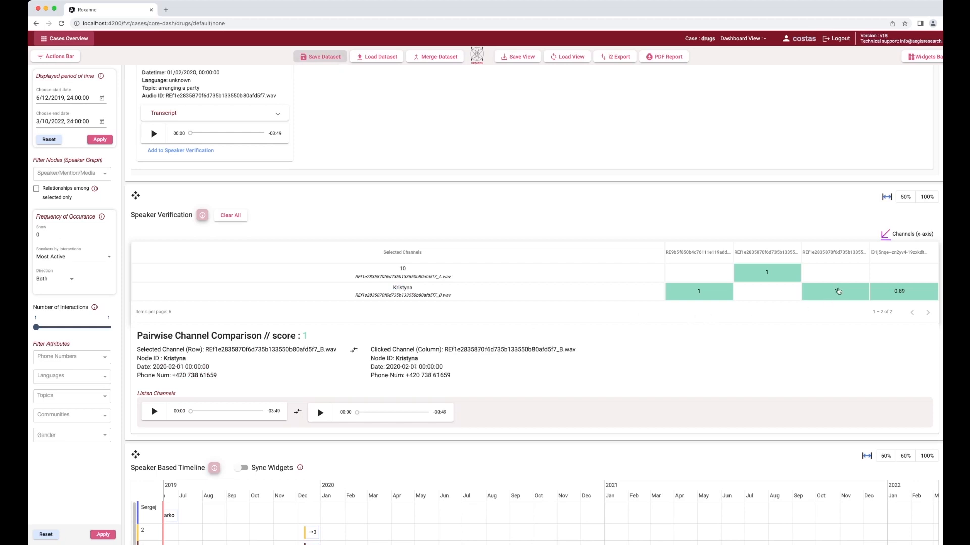
left_click(903, 295)
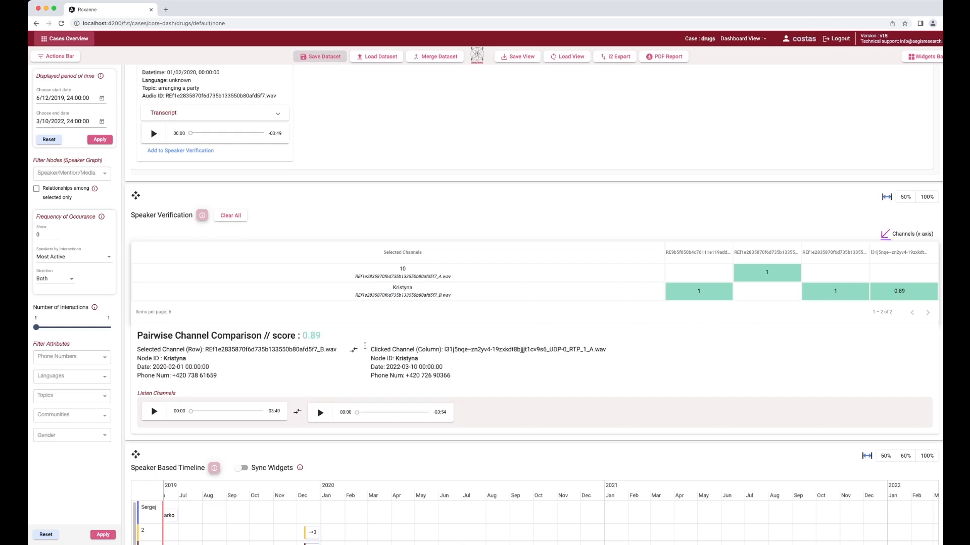
left_click_drag(303, 335, 320, 335)
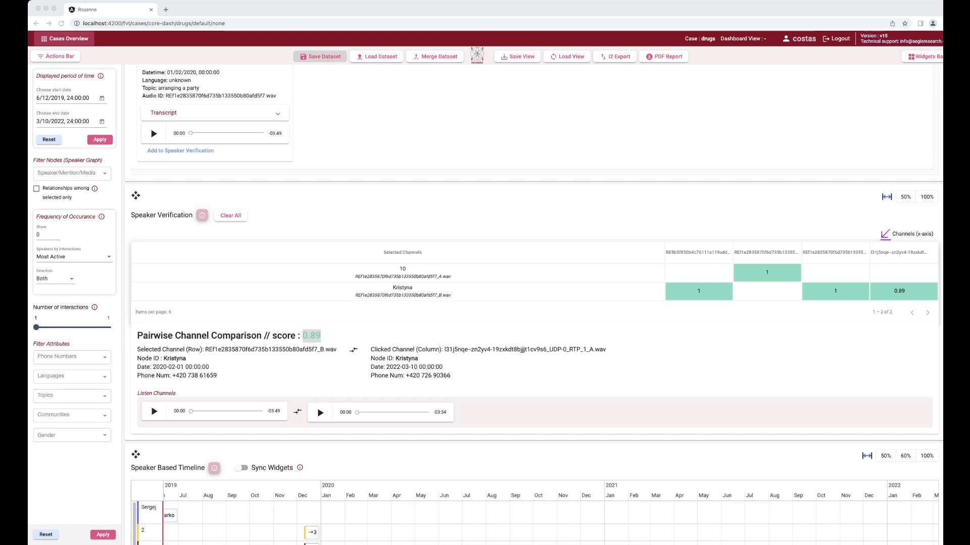
Examine the Speaker Based Timeline, shifting it to show earlier interactions in 2019.
left_click(124, 389)
scroll(125, 388, "down", 1)
scroll(125, 388, "down", 4)
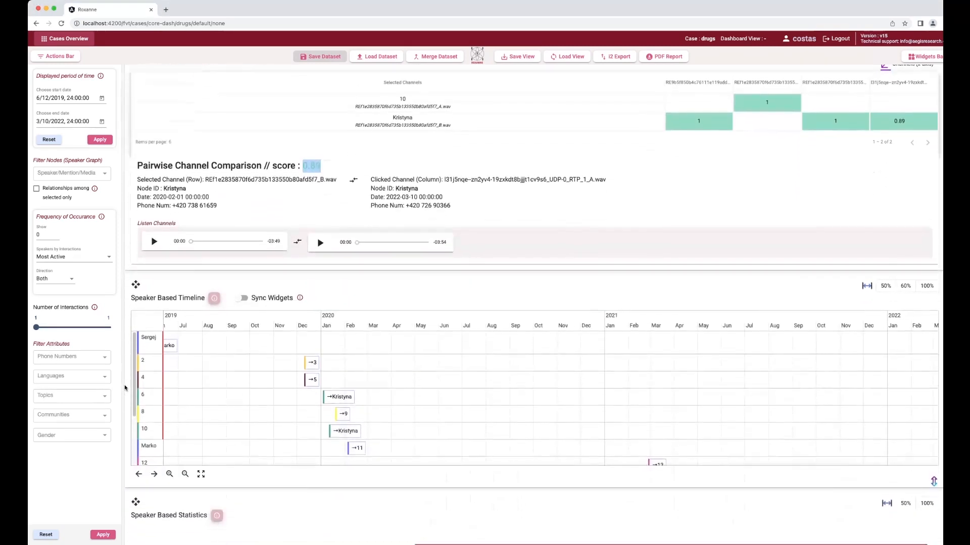
left_click_drag(130, 294, 204, 294)
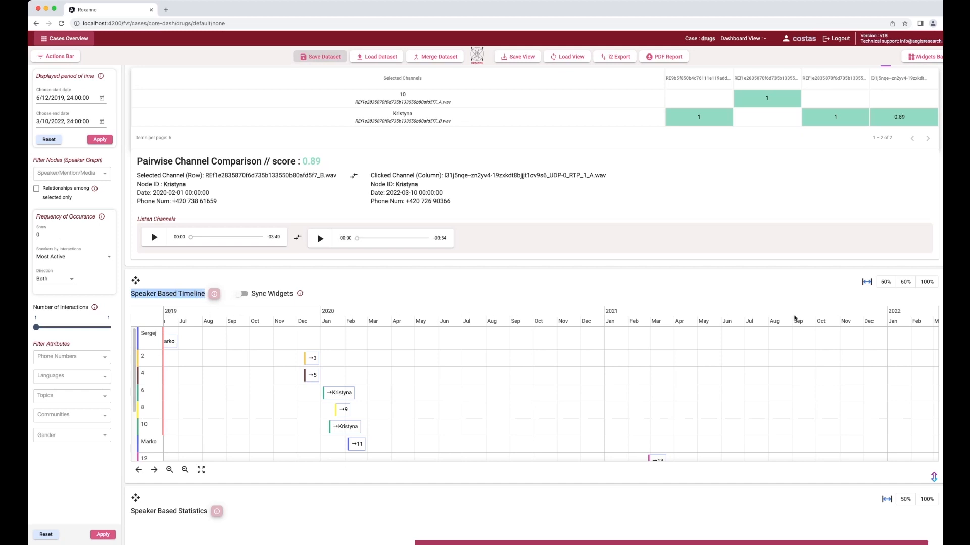
left_click_drag(736, 364, 801, 354)
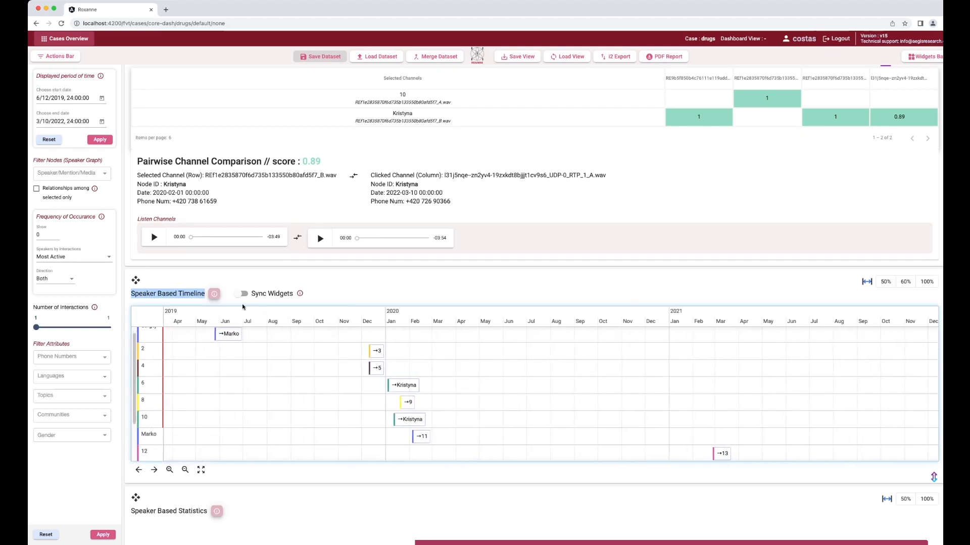
Check the add options for the timeline's first speaker without adding it, and inspect speaker 6's January 2020 interaction.
scroll(172, 352, "up", 5)
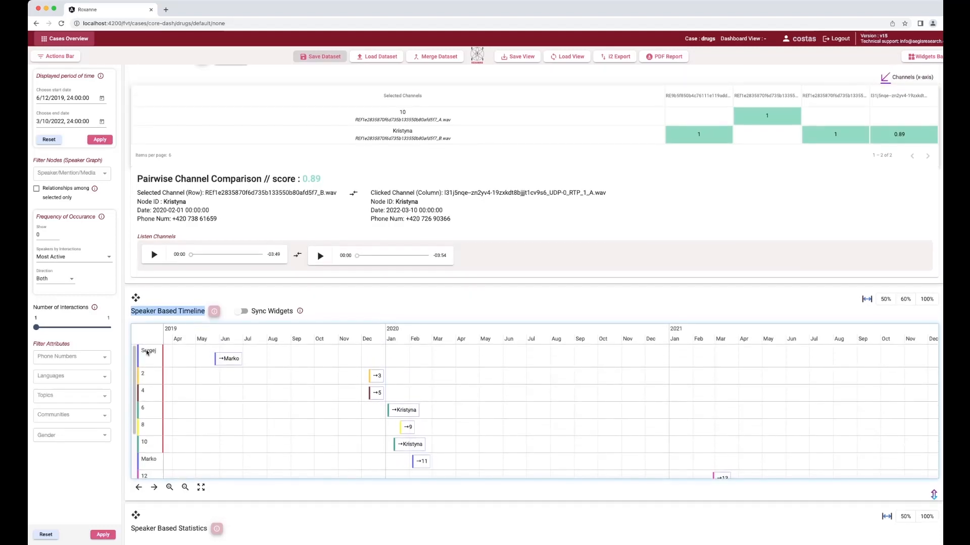
left_click(147, 352)
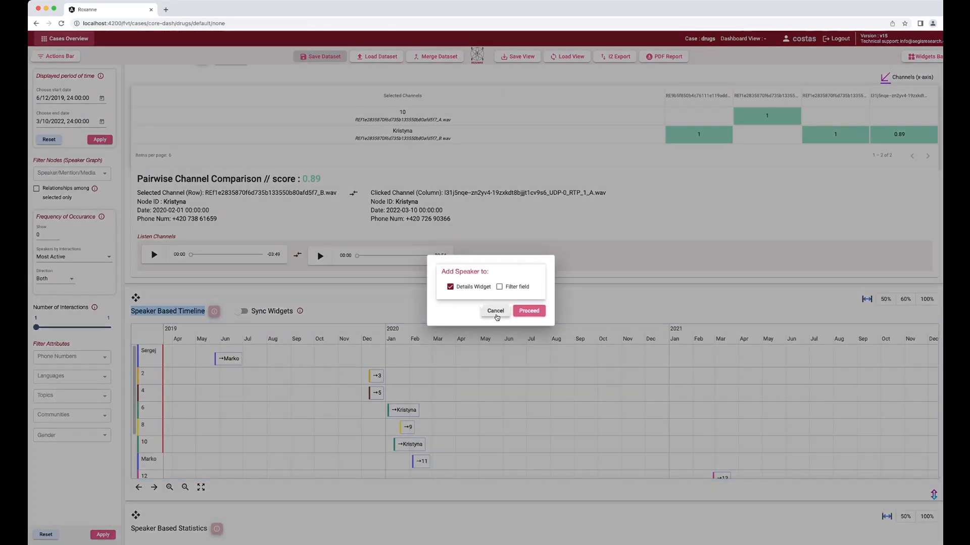
left_click(495, 310)
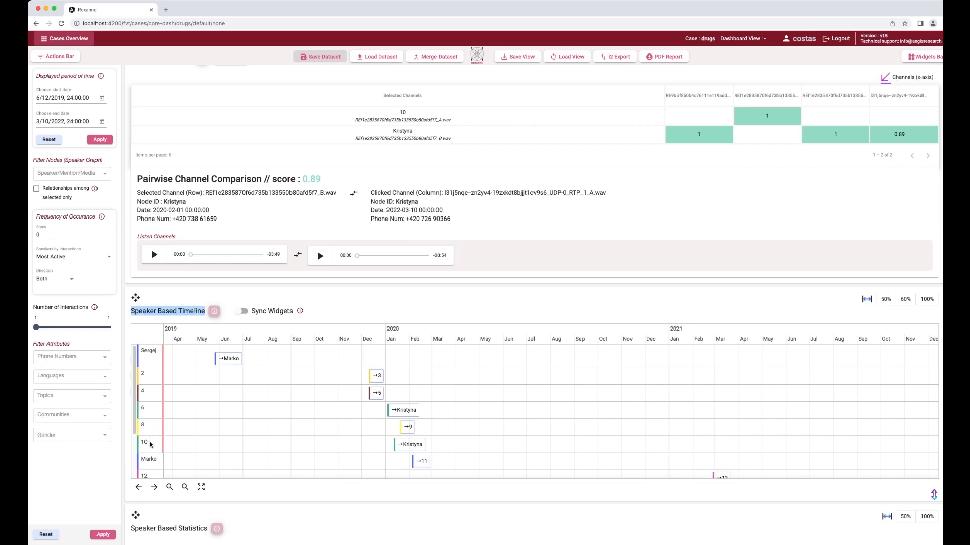
left_click(401, 410)
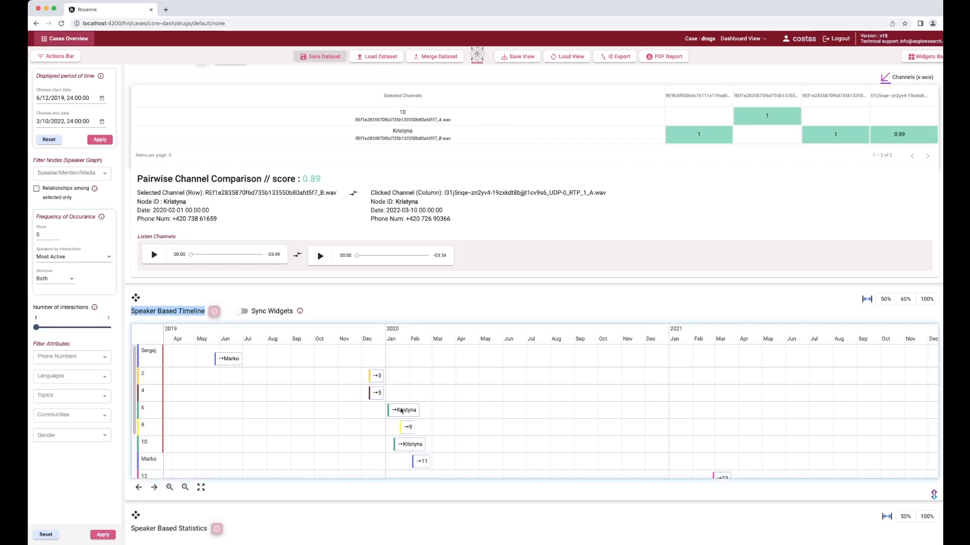
mouse_move(402, 412)
Examine the Speaker Based Statistics charts for gender categorization, detected languages and detected topics.
left_click(133, 505)
scroll(131, 506, "down", 2)
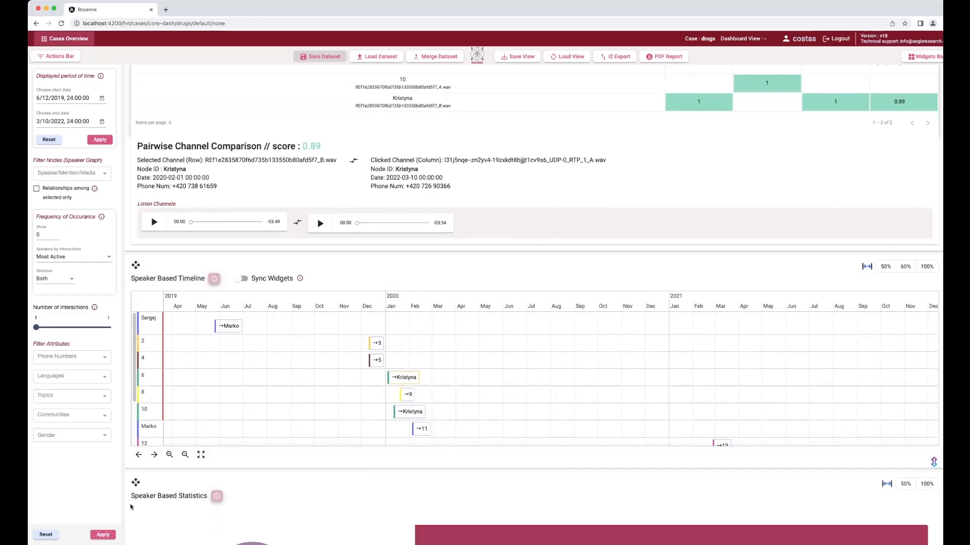
scroll(131, 507, "down", 5)
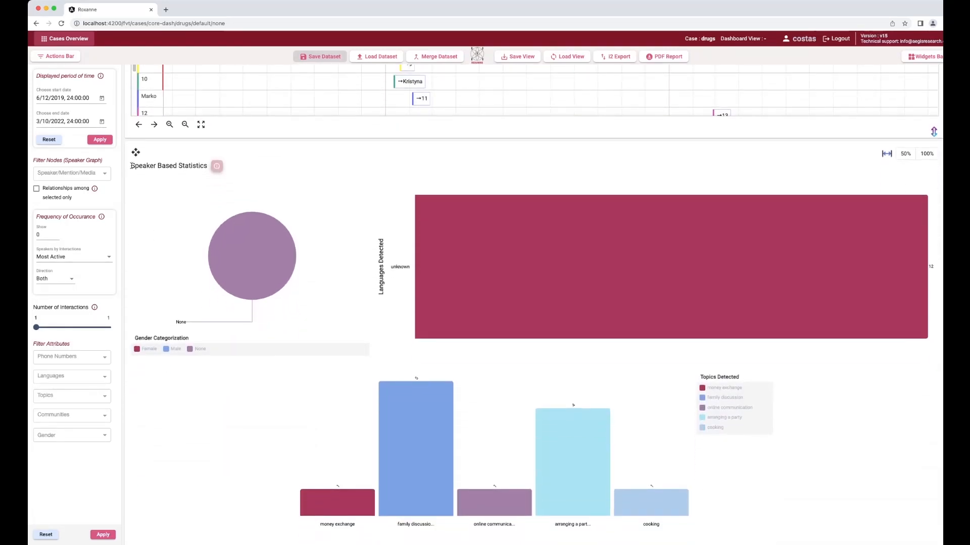
left_click_drag(130, 166, 207, 167)
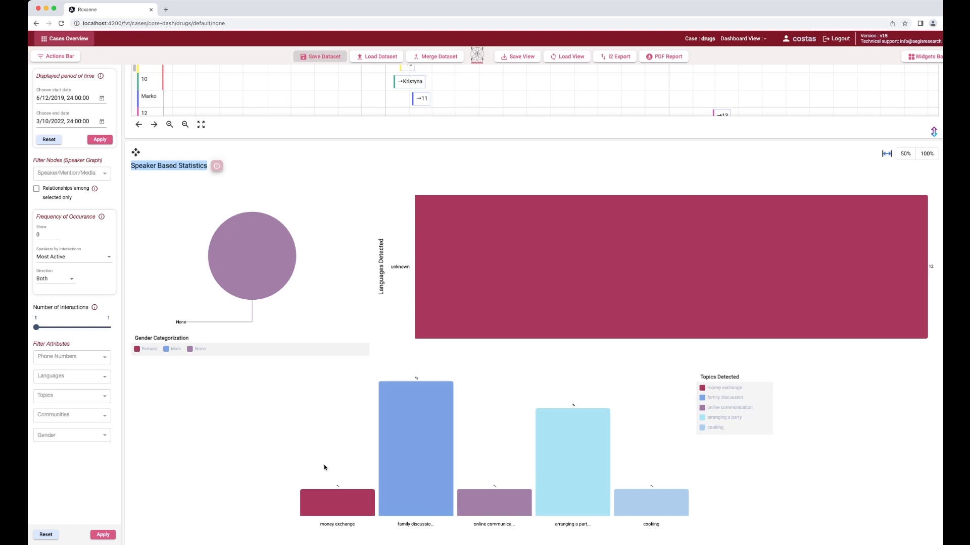
Return to the graphs and check the Actions Bar's displayed period of time, including the start date calendar.
scroll(324, 468, "up", 20)
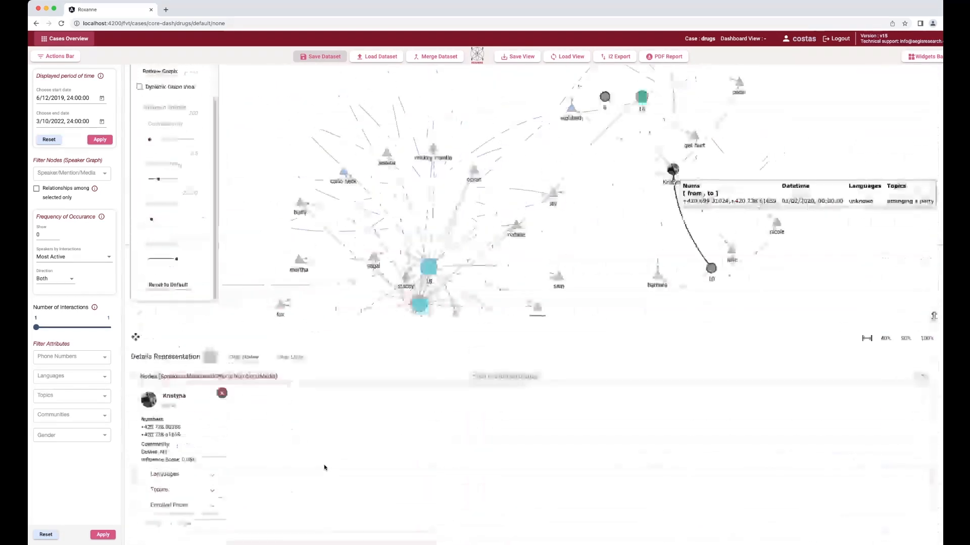
scroll(324, 468, "up", 5)
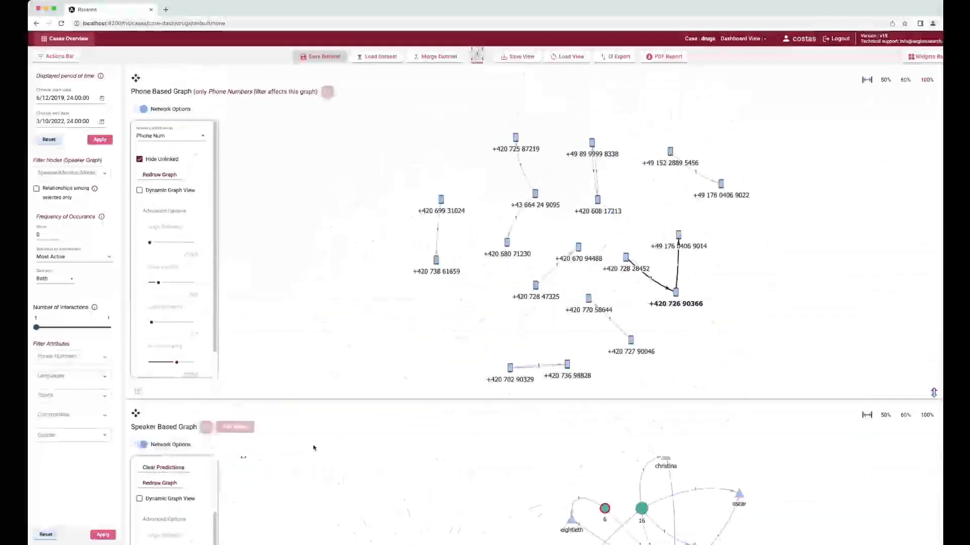
left_click(49, 57)
left_click(53, 59)
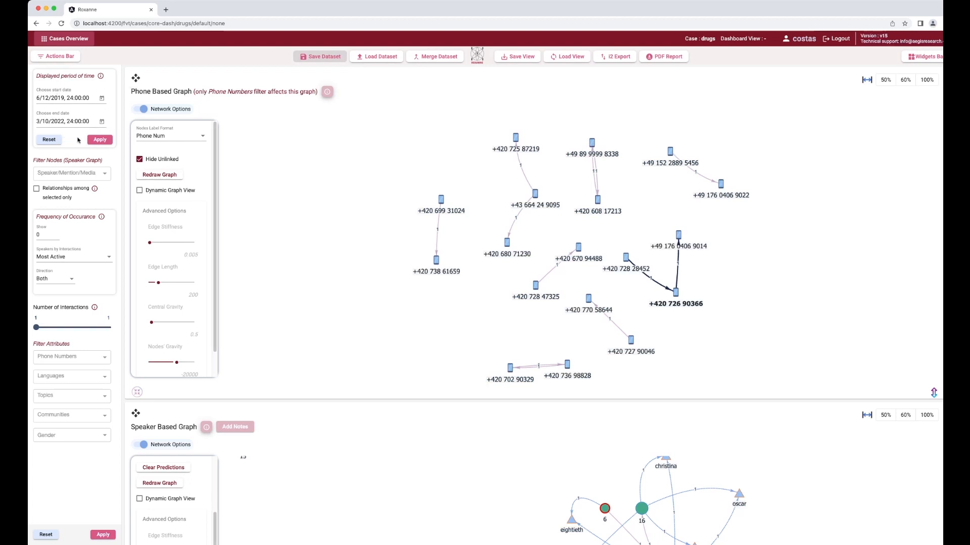
left_click(102, 99)
left_click(105, 97)
Review the Filter Nodes choices and the Filter Attributes section, and hide and show the Actions Bar again.
left_click_drag(34, 160, 105, 162)
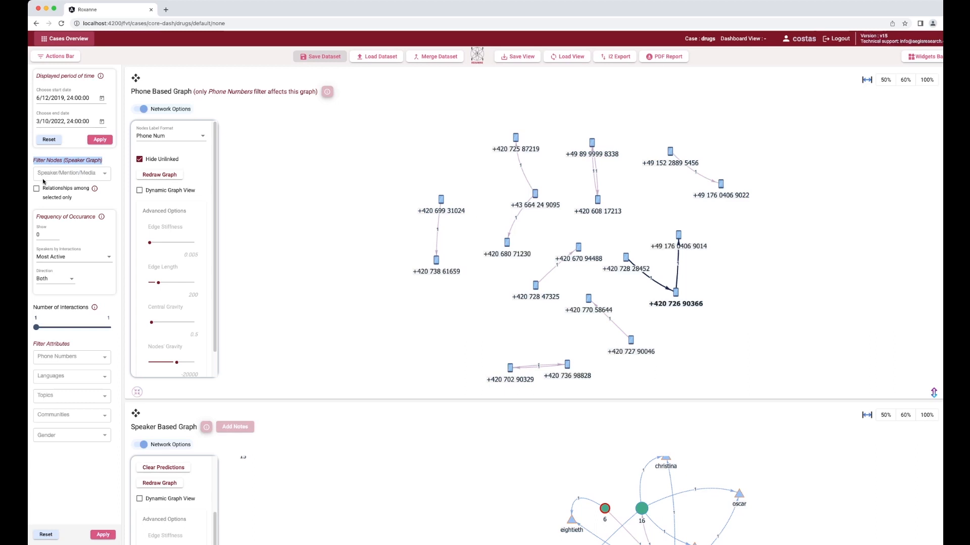
left_click(104, 176)
left_click(105, 176)
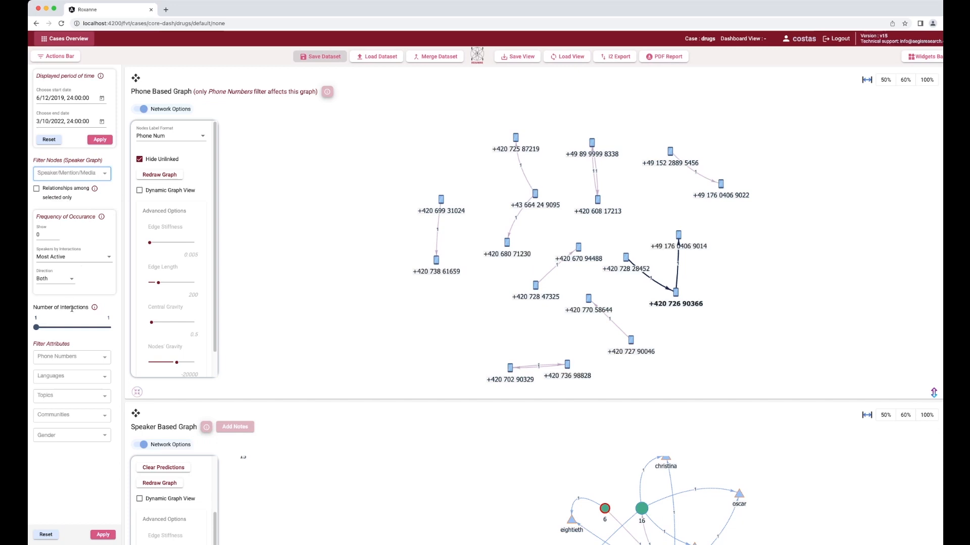
left_click_drag(34, 343, 73, 346)
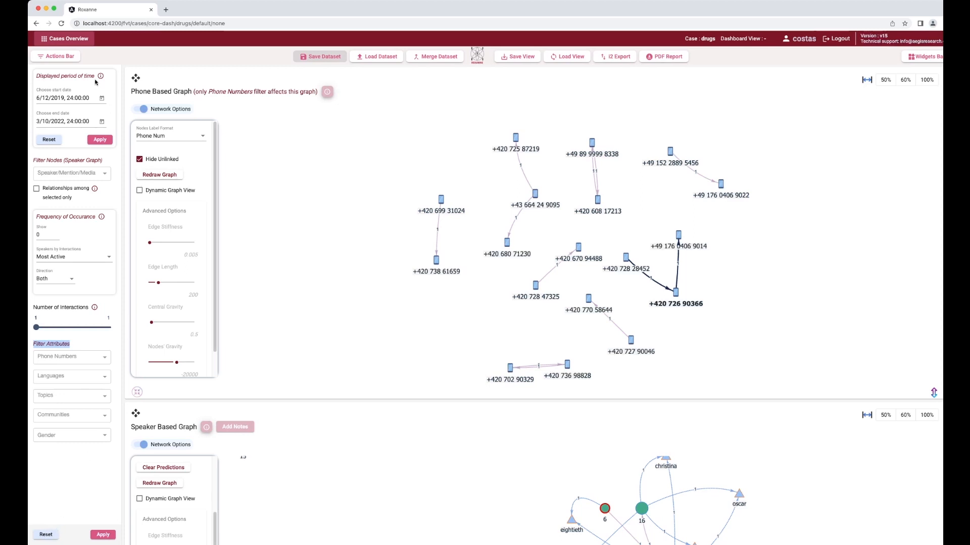
left_click(62, 59)
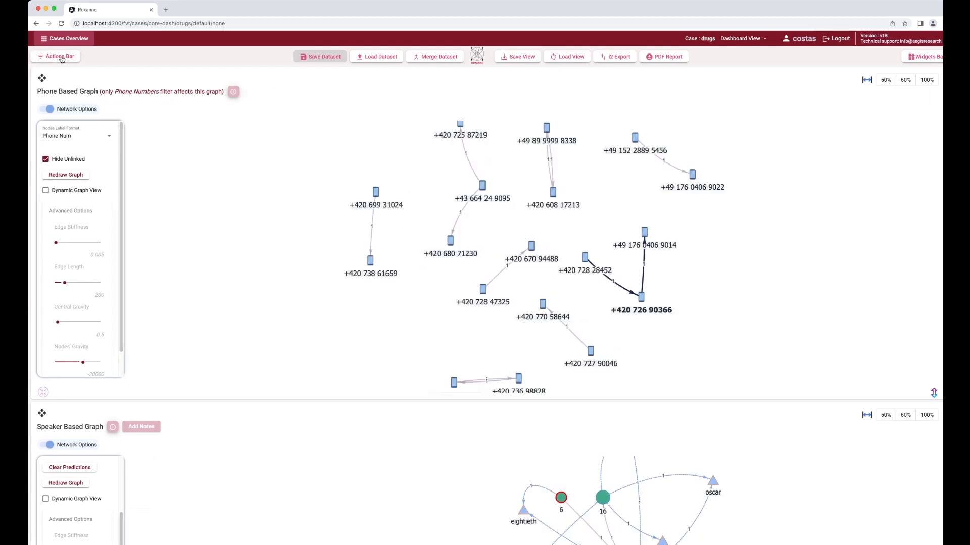
left_click(62, 60)
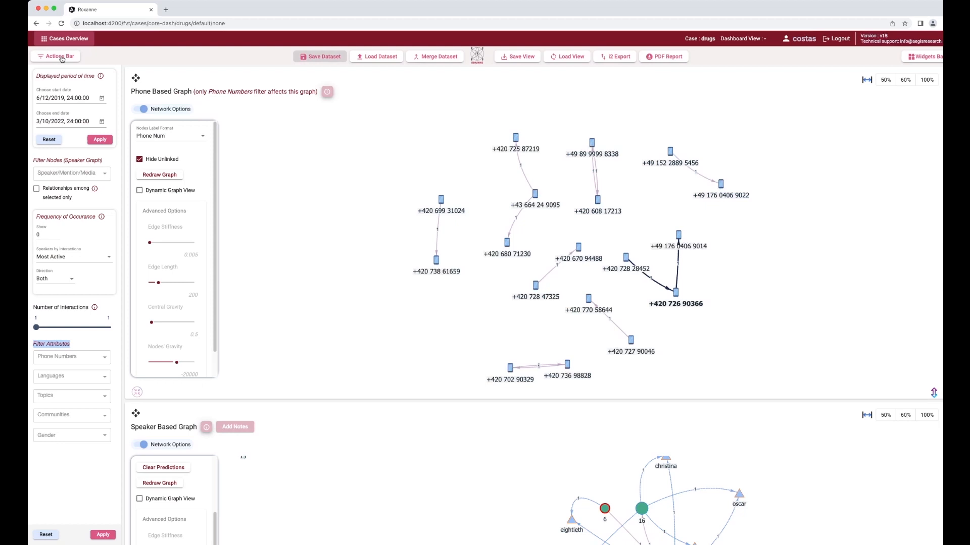
Show the Widgets Bar, move the Phone Based Graph into the Available Widgets, and put it back above the Speaker Based Graph.
left_click(913, 60)
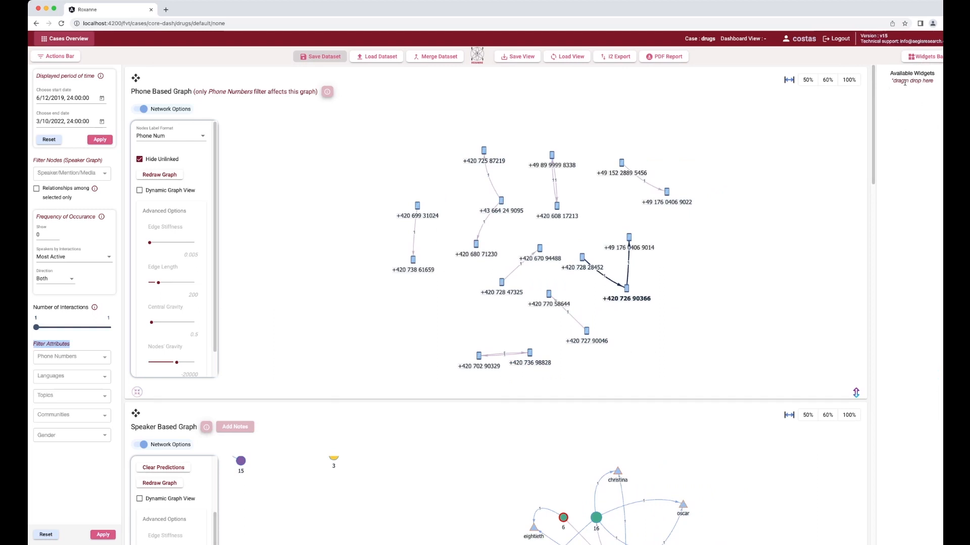
left_click_drag(136, 77, 893, 109)
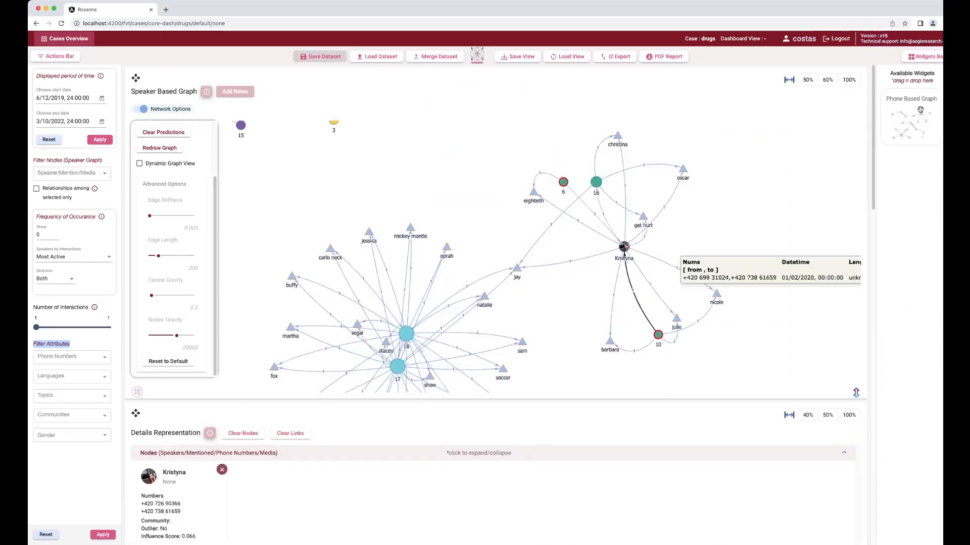
left_click_drag(918, 101, 226, 91)
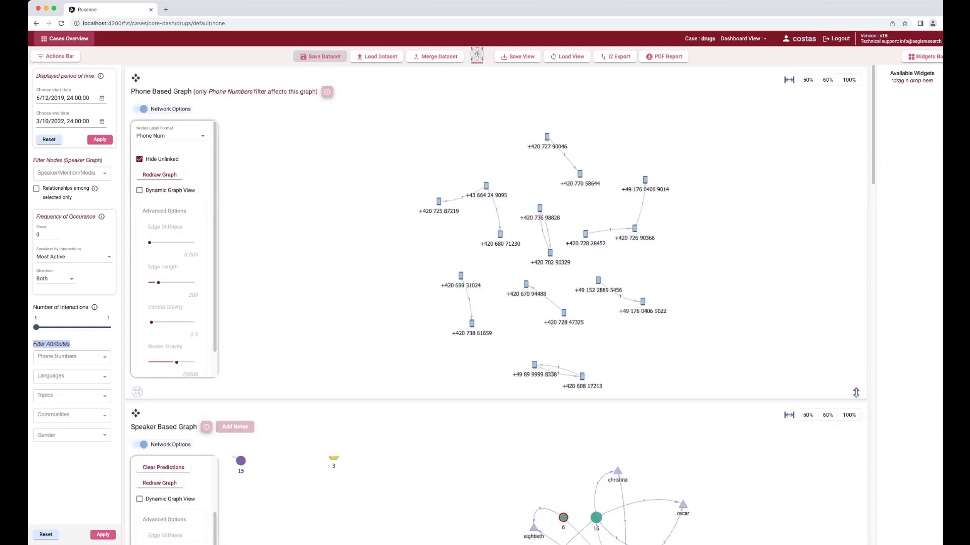
Read the usage hints of the Phone Based Graph and the Speaker Based Graph.
left_click(168, 59)
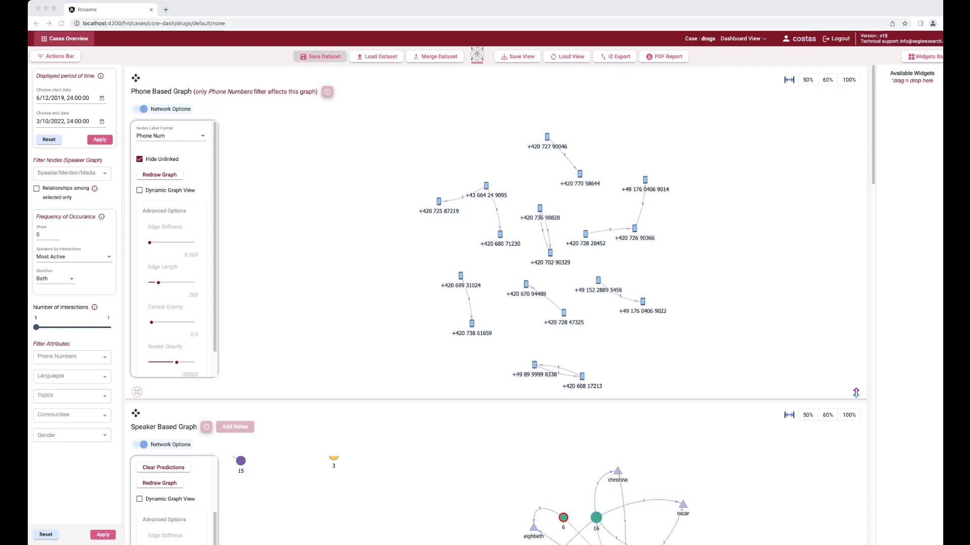
left_click(171, 62)
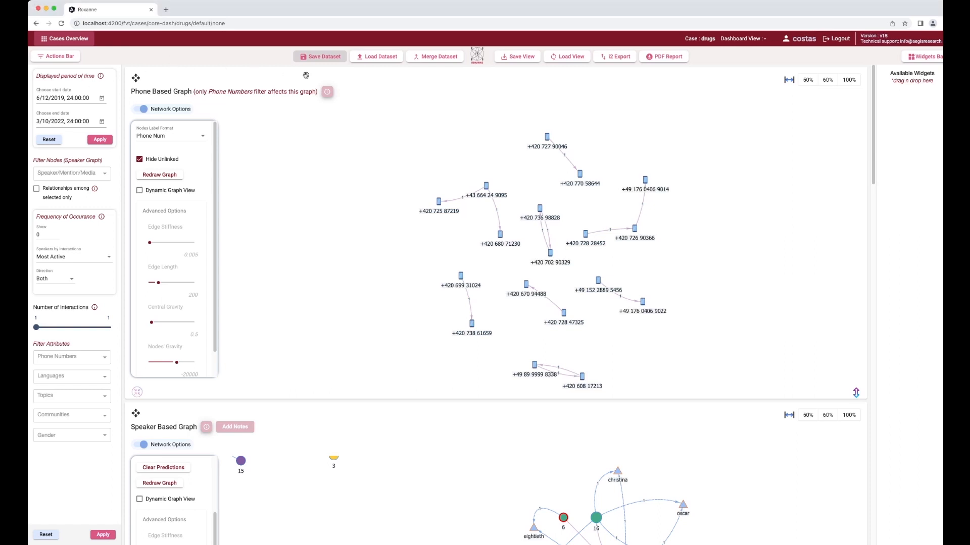
left_click(326, 92)
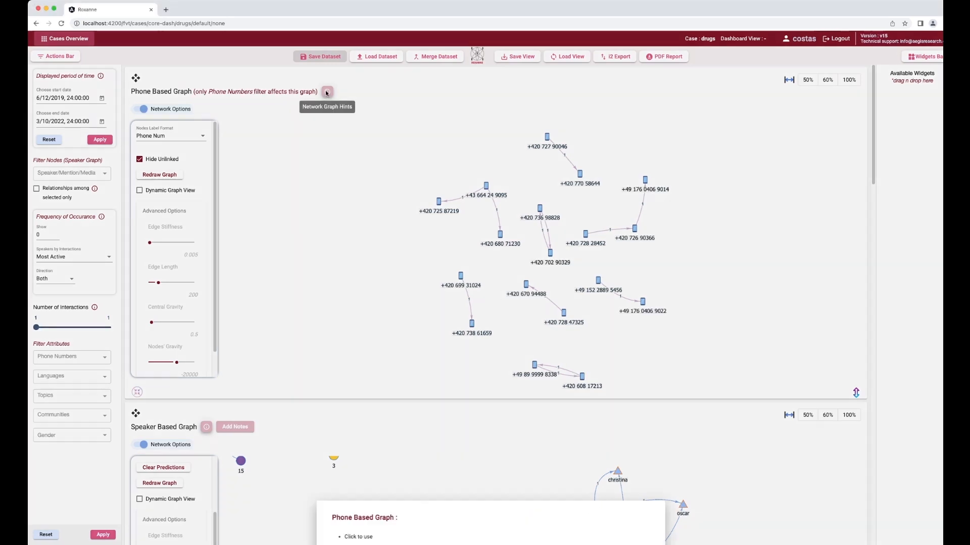
left_click(327, 93)
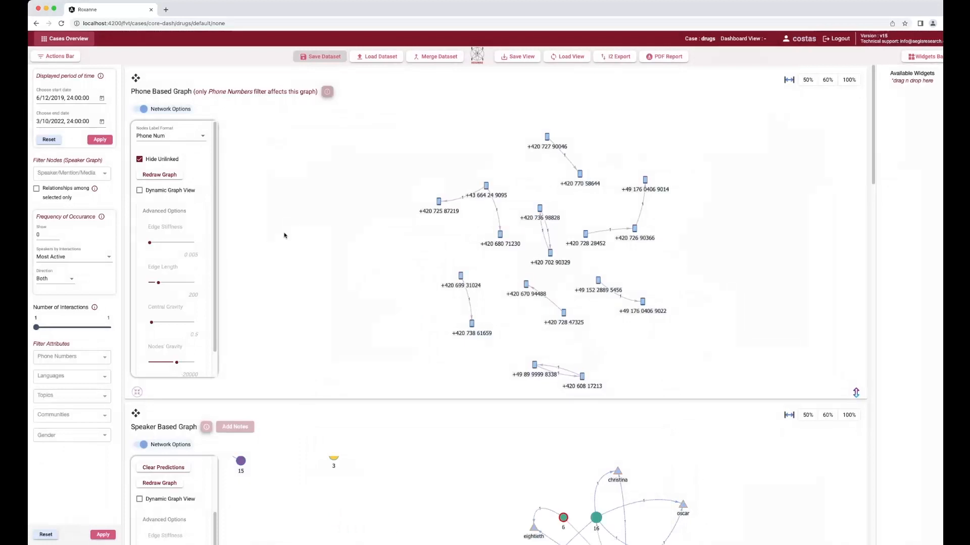
left_click(207, 427)
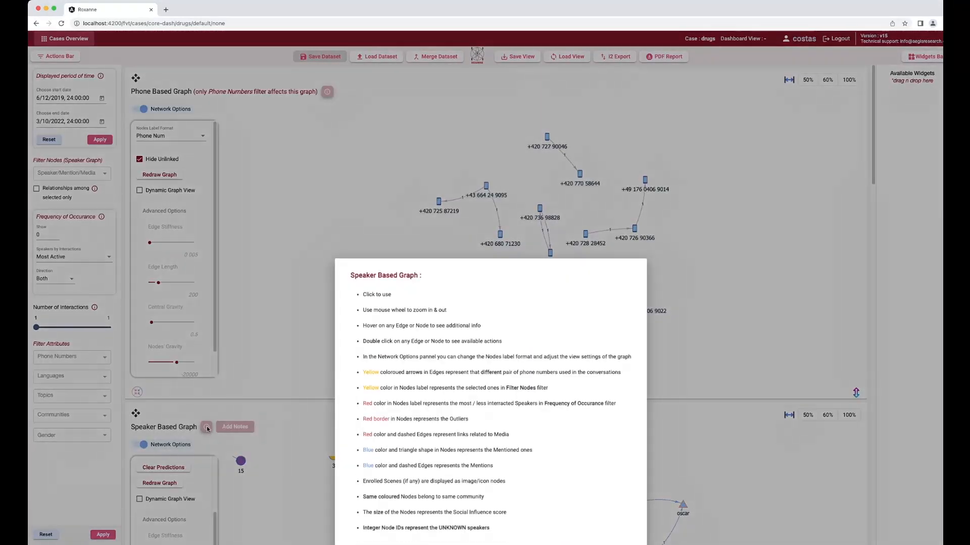
left_click(207, 427)
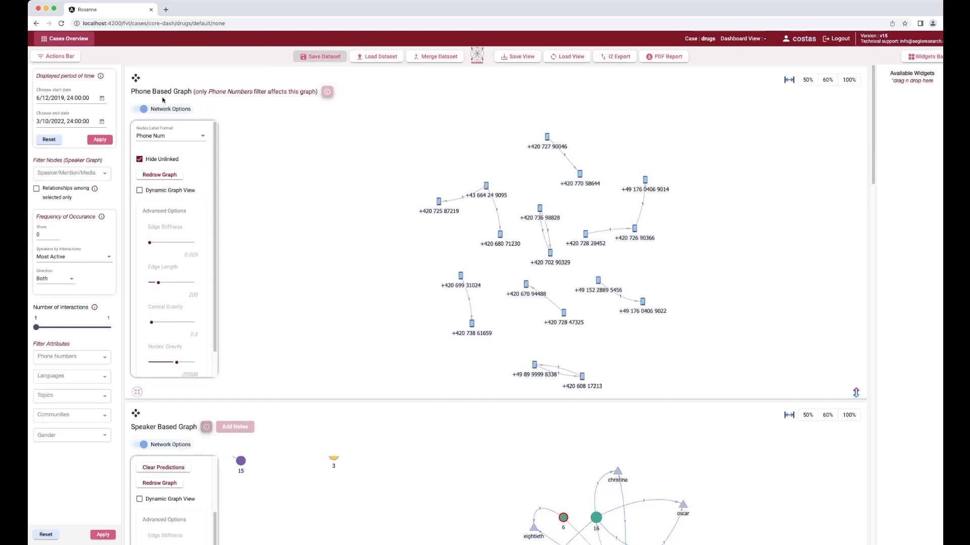
Move the Phone Based Graph below the Speaker Based Graph and back above it, and set its widget width to 60%.
left_click_drag(136, 77, 138, 415)
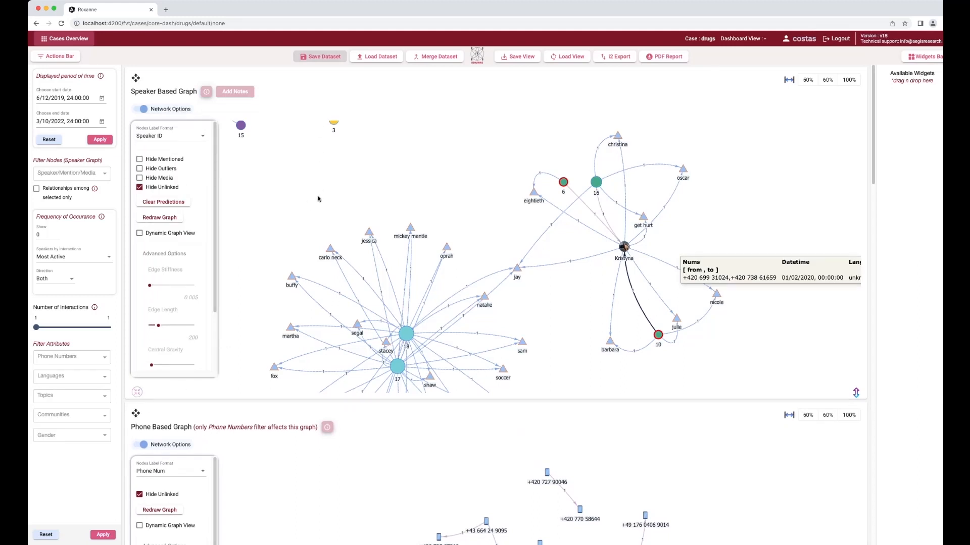
left_click_drag(135, 413, 136, 123)
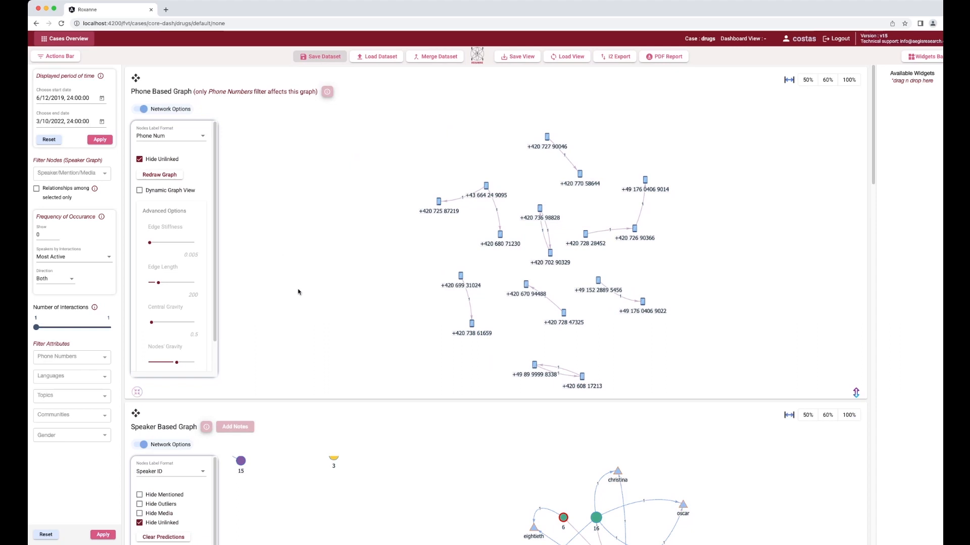
left_click(808, 81)
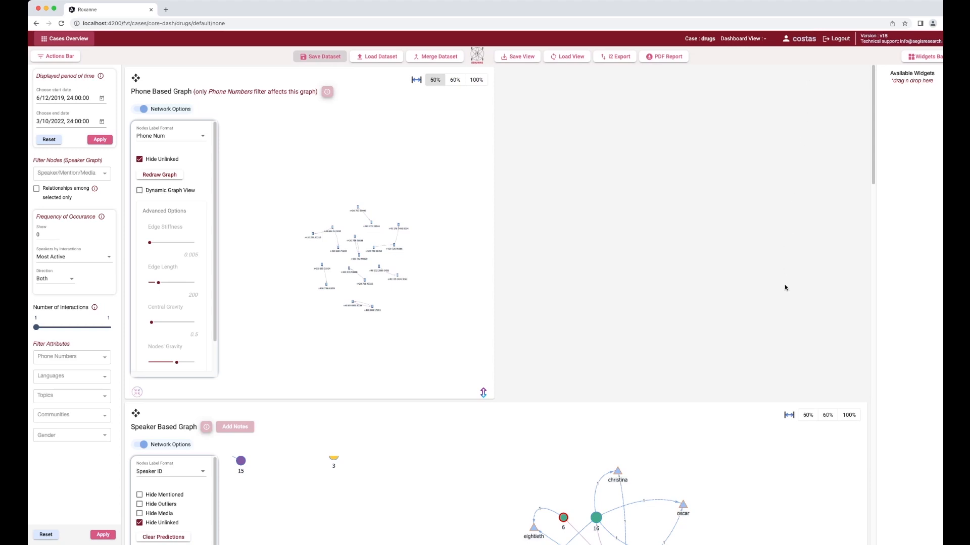
left_click(455, 79)
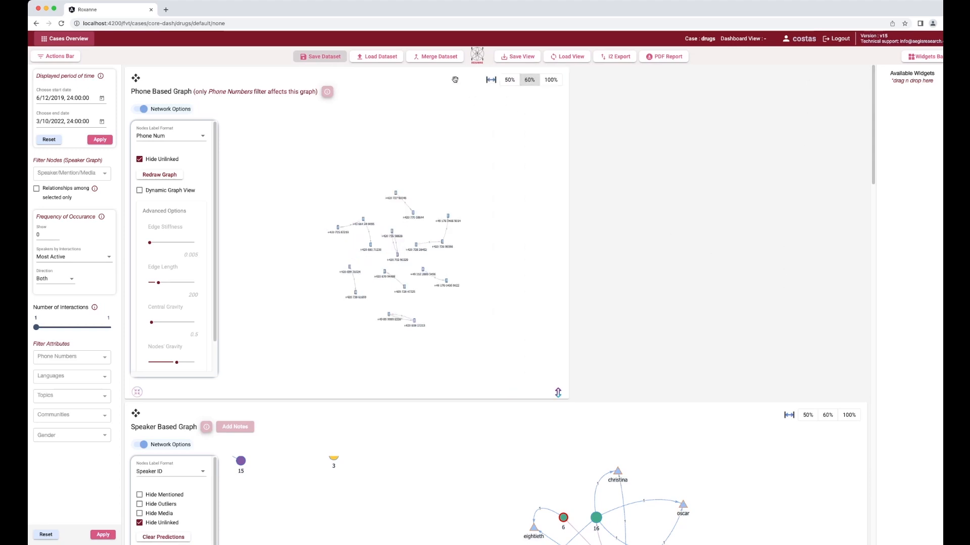
Set the Phone Based Graph and Speaker Based Graph to 50% width side by side, then return both to 100%.
left_click(509, 83)
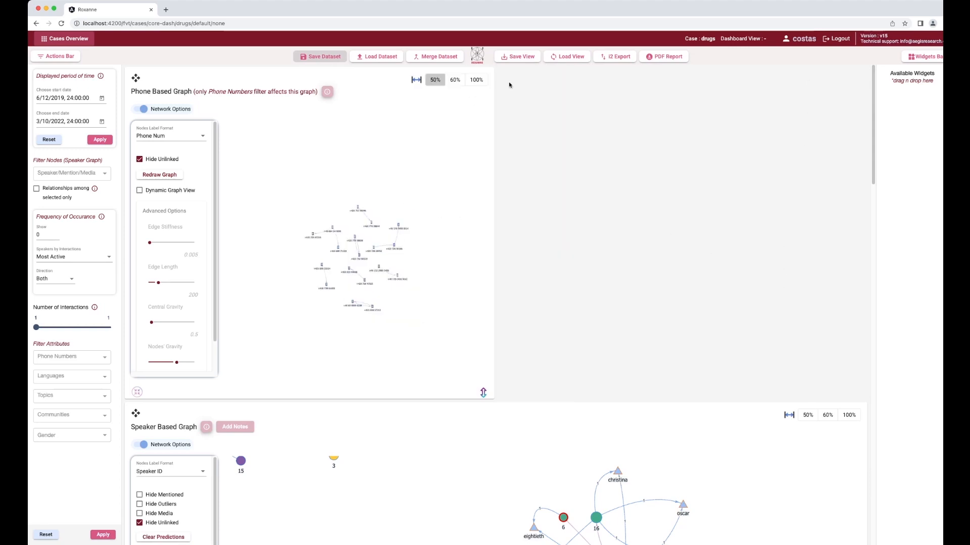
left_click(808, 415)
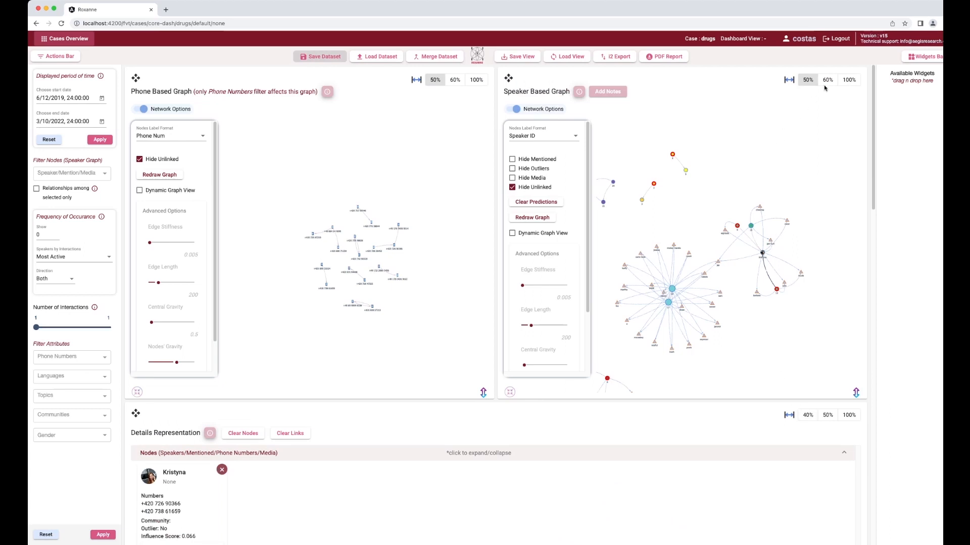
left_click(849, 80)
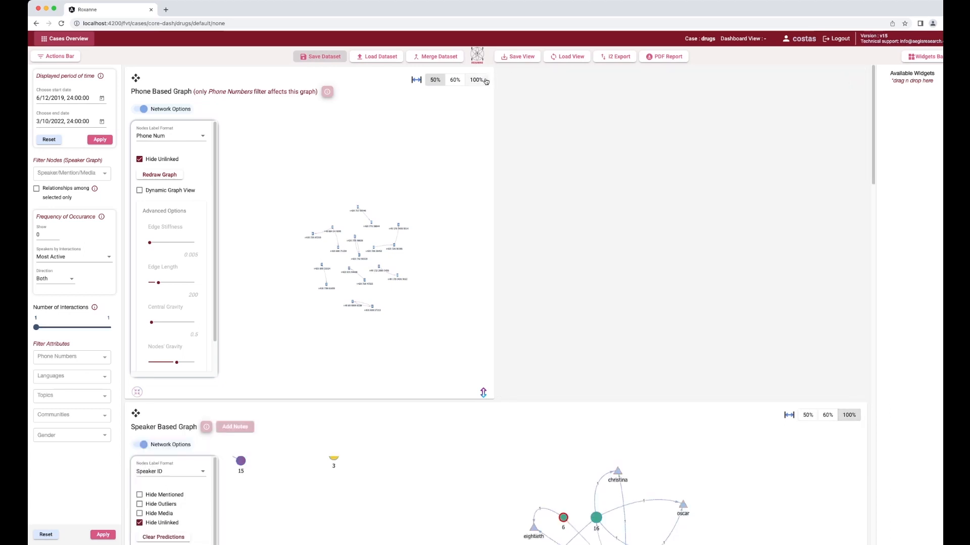
left_click(479, 80)
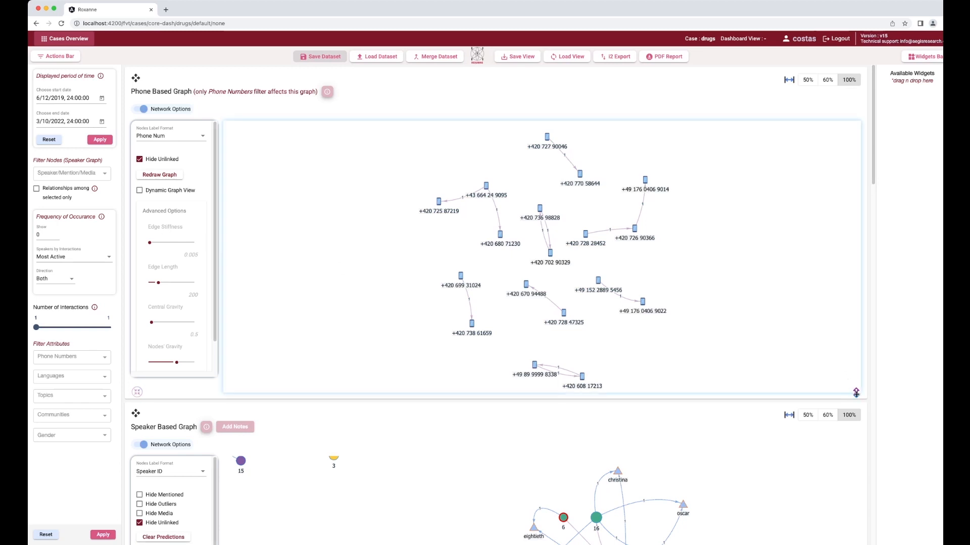
Shorten the Phone Based Graph widget considerably, then enlarge its height slightly again.
left_click_drag(857, 420, 857, 439)
left_click_drag(857, 483, 838, 275)
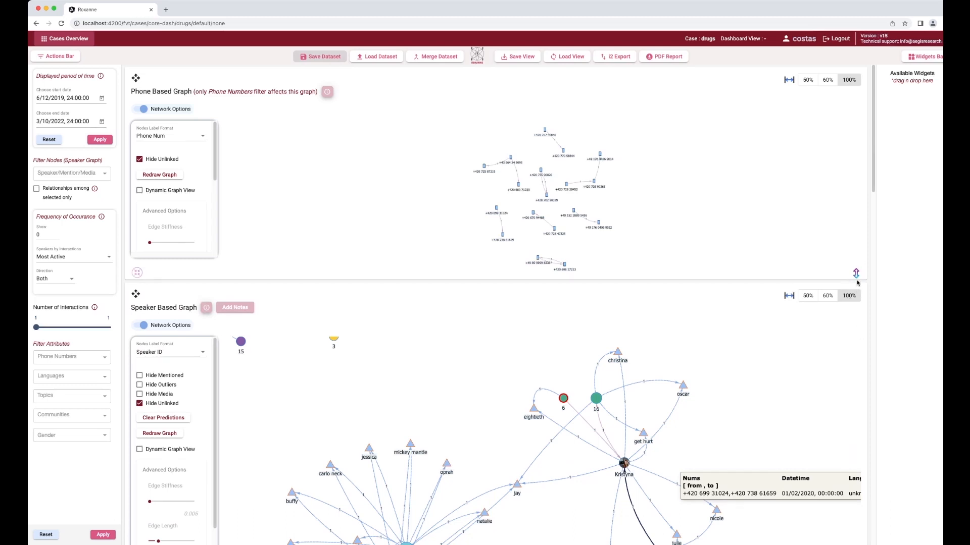
left_click_drag(856, 273, 856, 325)
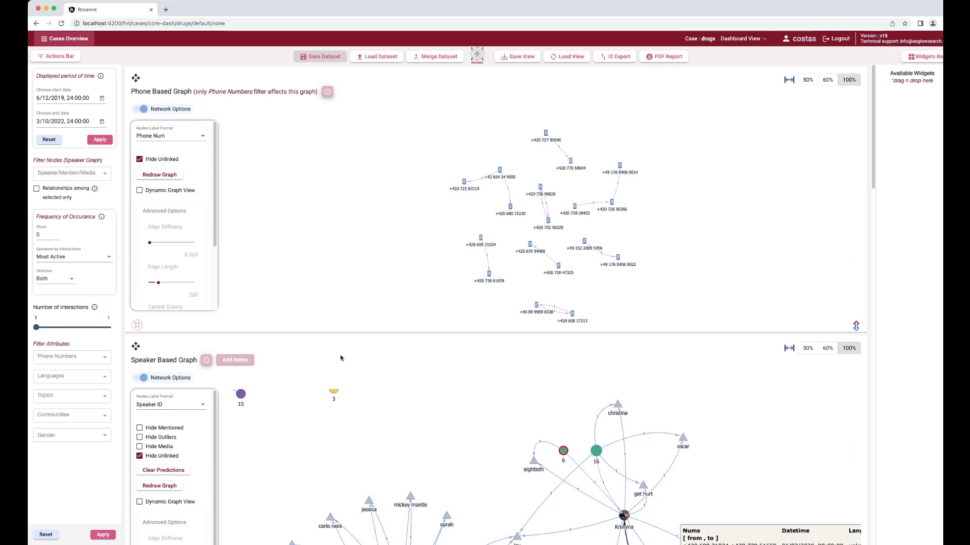
Examine the nodes of the Speaker Based Graph and fit the whole network into its view.
scroll(283, 348, "down", 5)
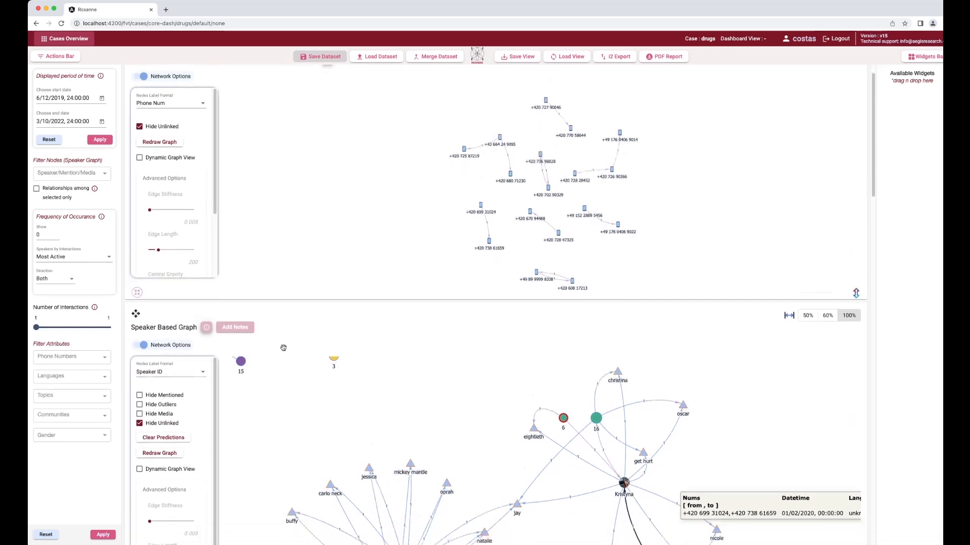
left_click(308, 272)
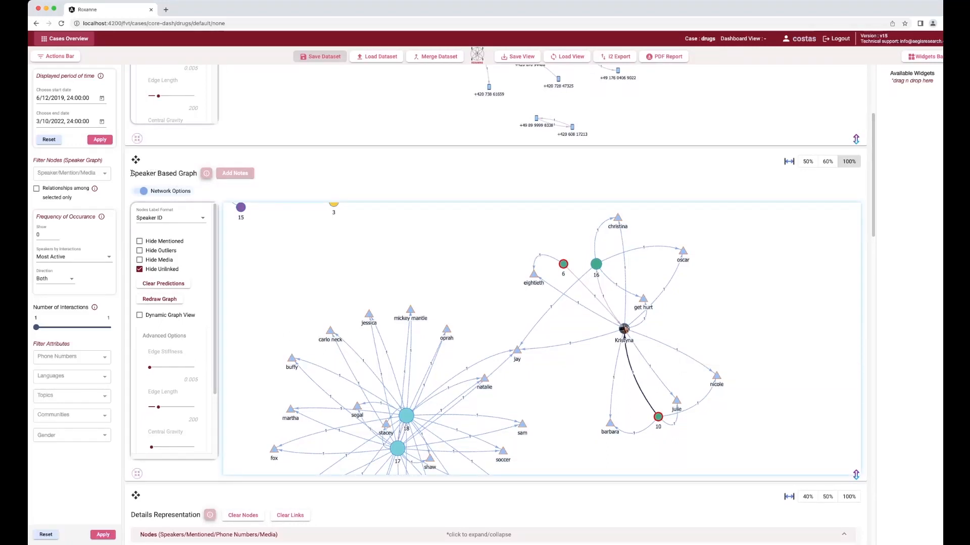
left_click_drag(130, 175, 196, 174)
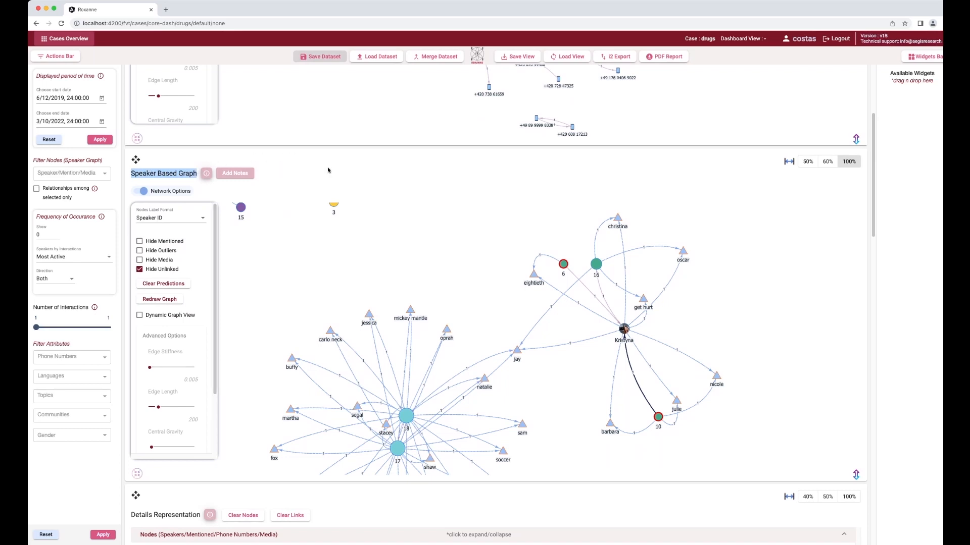
left_click(683, 306)
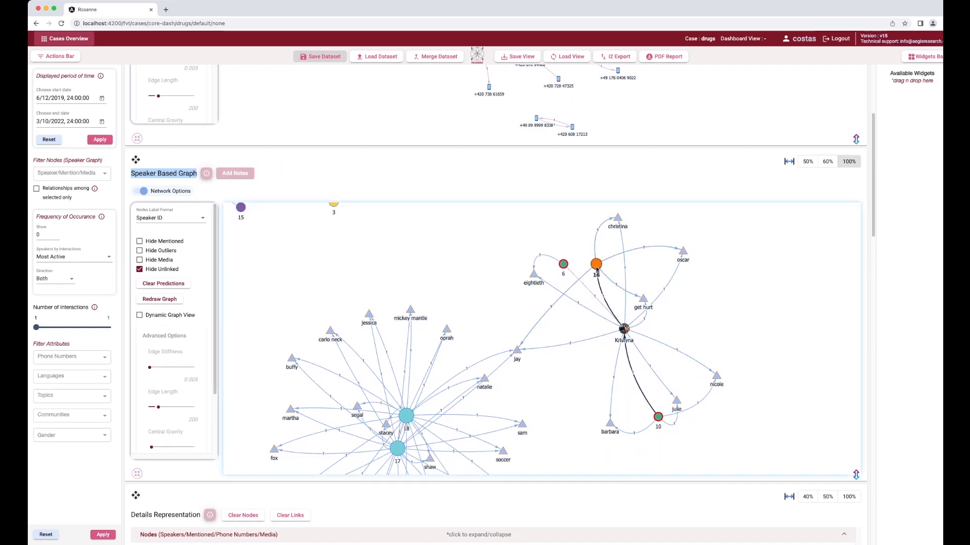
mouse_move(565, 267)
left_click(138, 474)
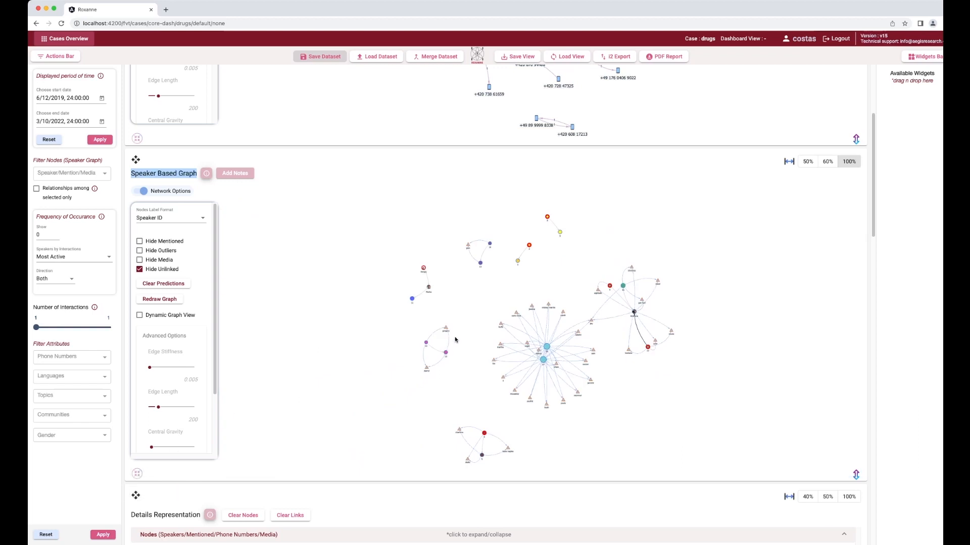
Inspect the node clusters of the Speaker Based Graph, including the mentioned nodes around speakers 17 and 18.
left_click(466, 318)
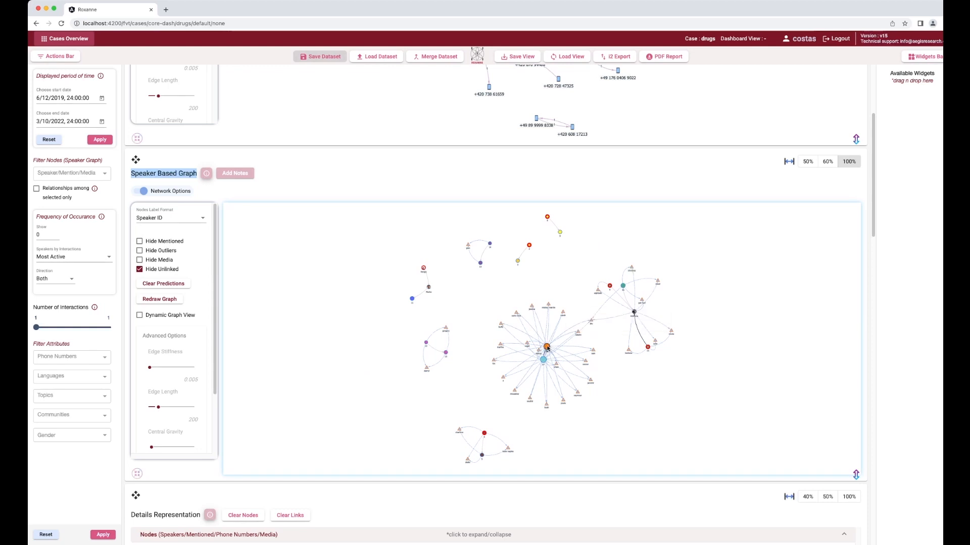
mouse_move(548, 350)
mouse_move(490, 246)
scroll(495, 382, "up", 3)
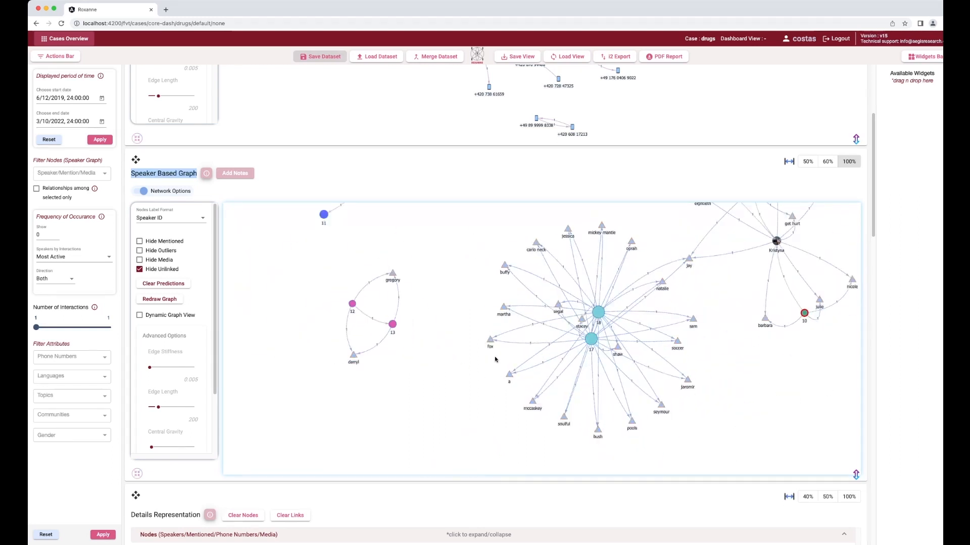
left_click(489, 340)
left_click(510, 374)
left_click(489, 380)
left_click_drag(727, 311, 670, 398)
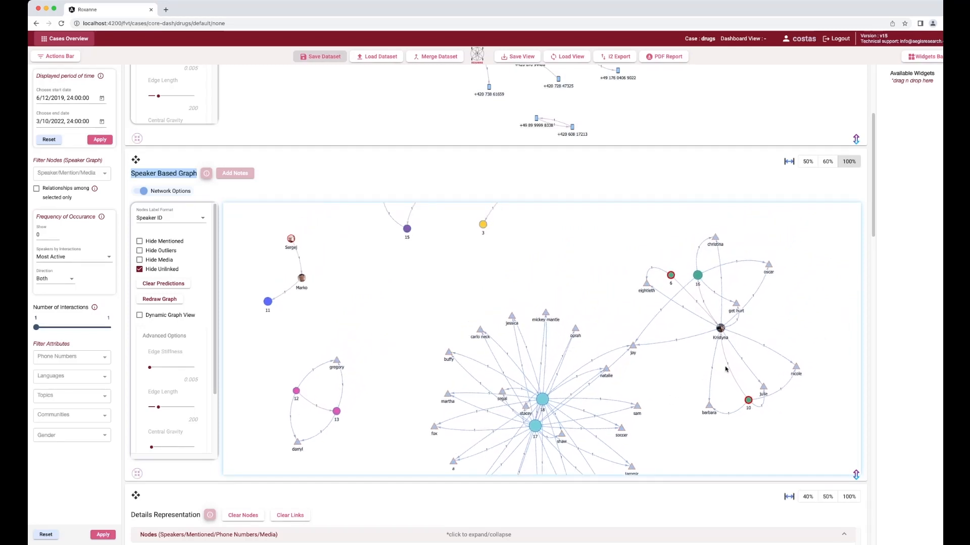
Inspect the links and details of the photo node connected to speakers 6, 10 and 16, and review its Node Actions without applying any.
mouse_move(729, 370)
mouse_move(710, 317)
mouse_move(750, 302)
mouse_move(750, 342)
mouse_move(721, 329)
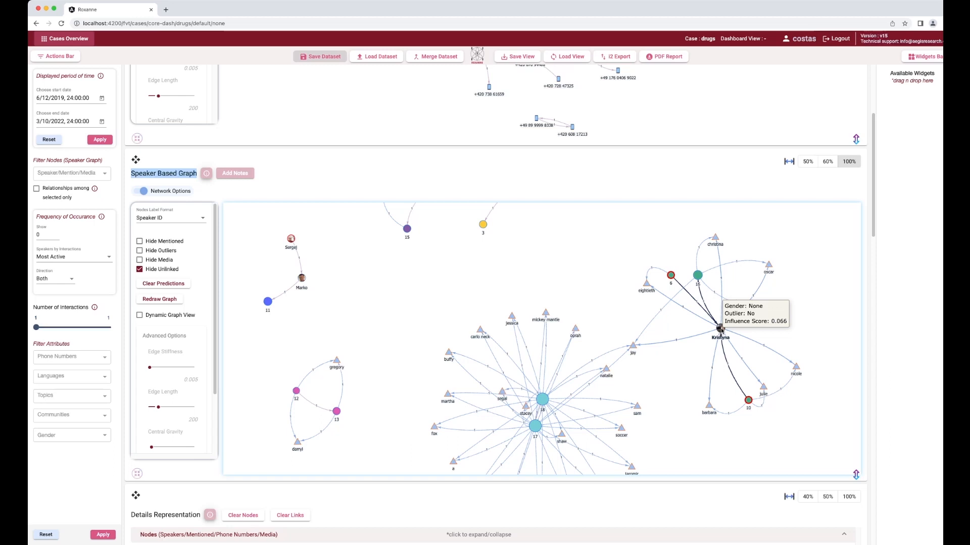
left_click(721, 329)
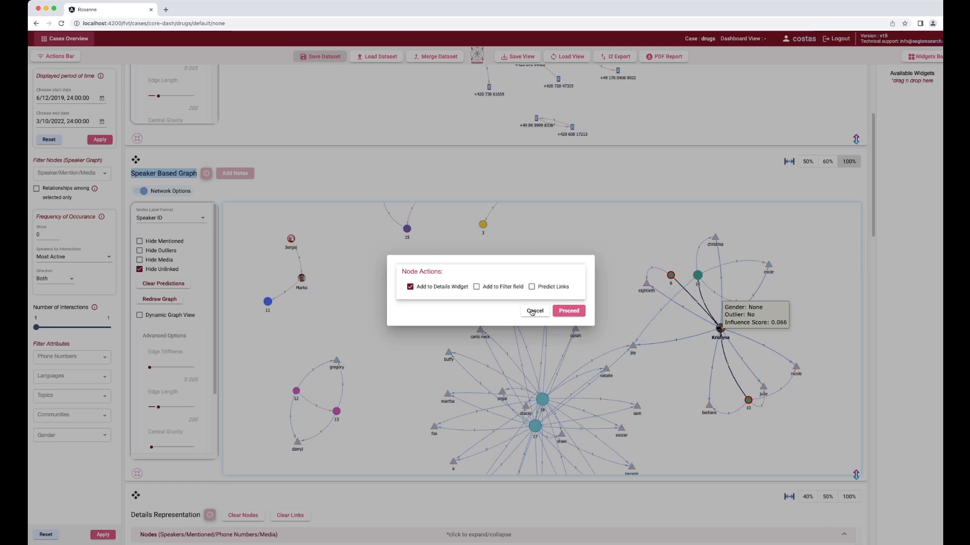
left_click(532, 312)
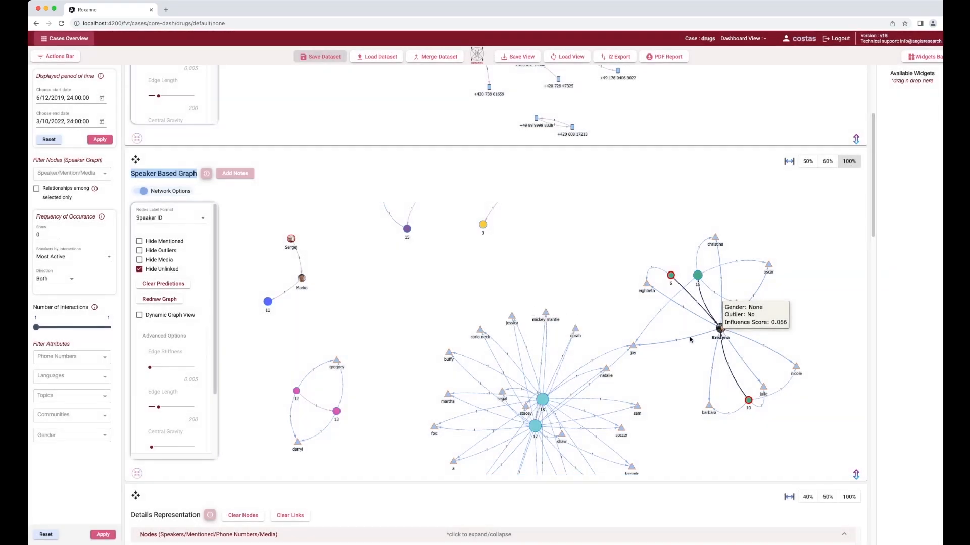
Inspect a link of the photo node, review the Add Link(s) options without applying them, and fit the whole graph in view.
left_click(690, 339)
mouse_move(686, 339)
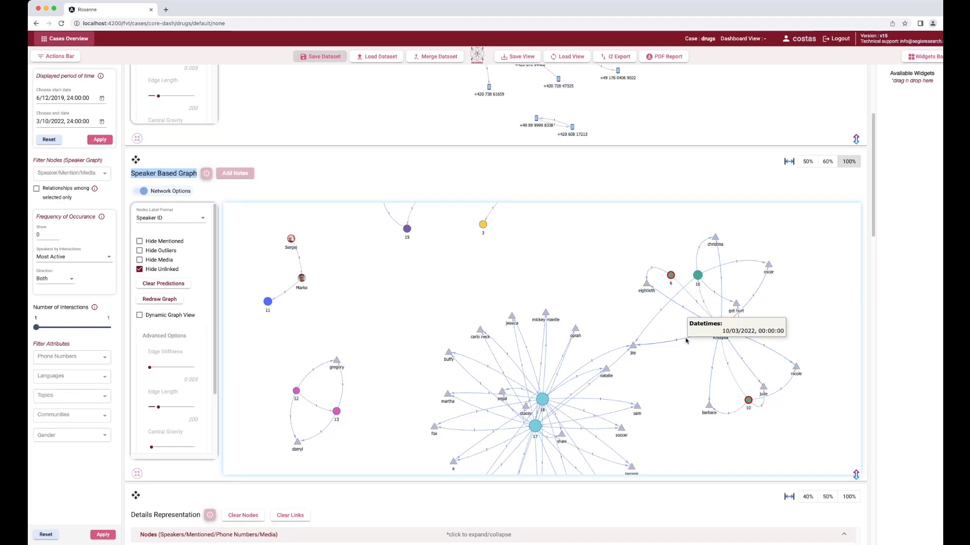
left_click(683, 340)
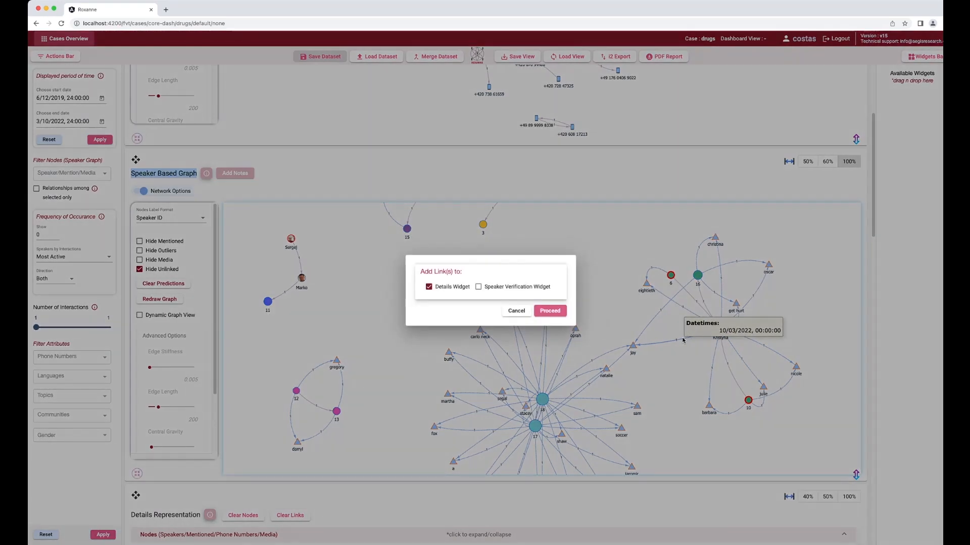
left_click(515, 310)
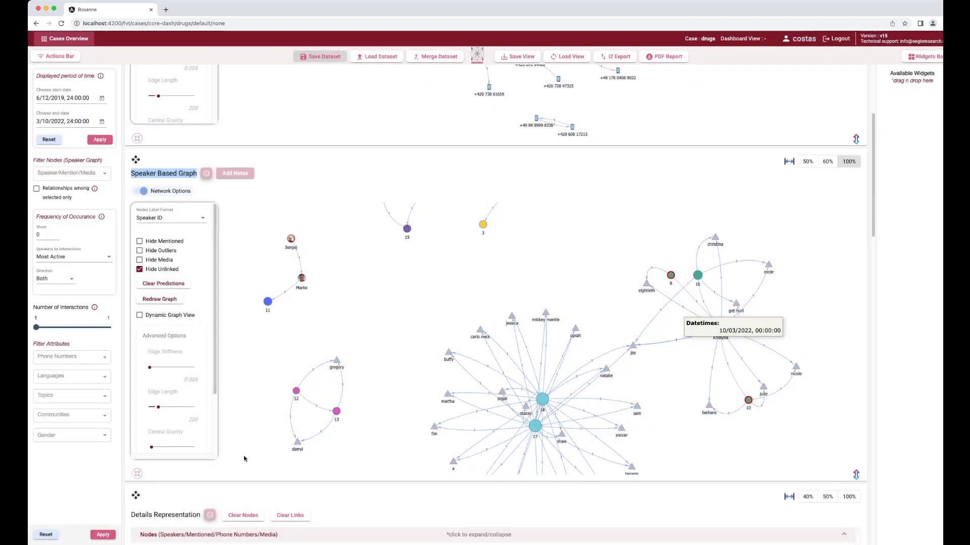
left_click(138, 475)
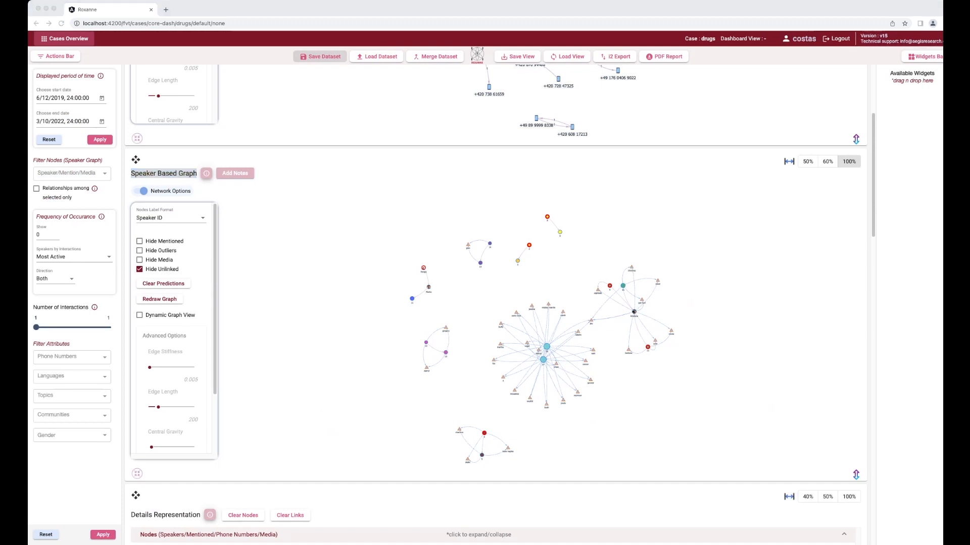
Hide and show the Network Options of the Speaker Based Graph.
left_click(269, 201)
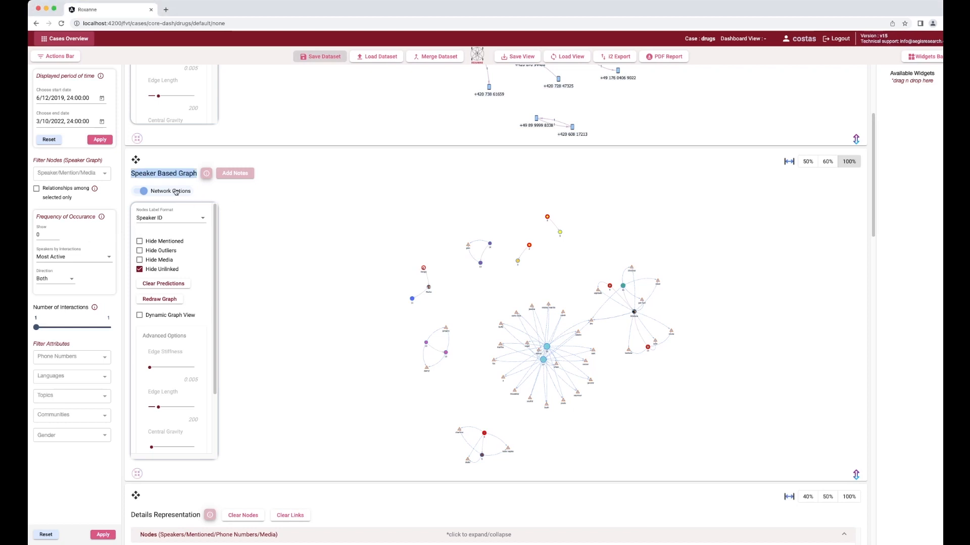
left_click(155, 192)
left_click(148, 192)
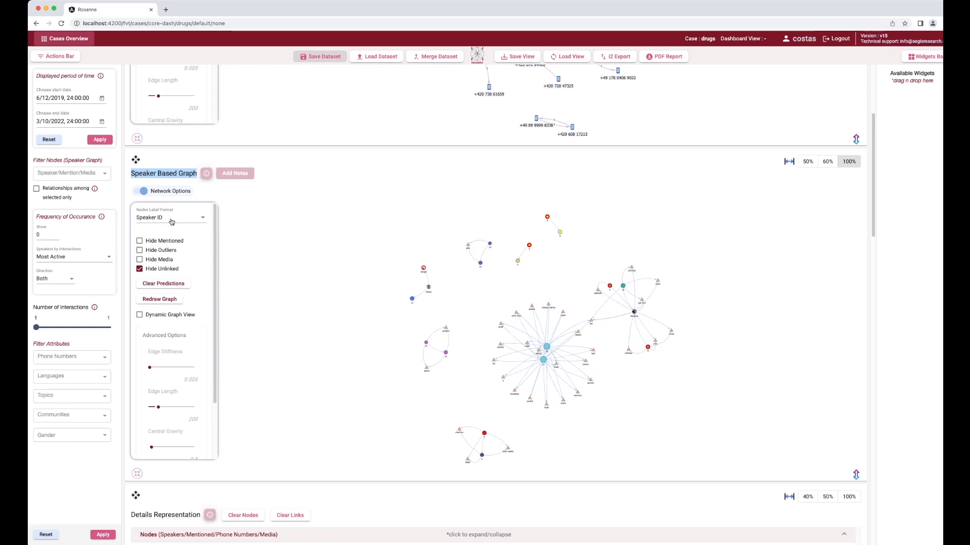
Label the Speaker Based Graph's nodes by Speaker ID & Phone Num(s), then switch back to Speaker ID.
left_click(172, 221)
left_click(172, 236)
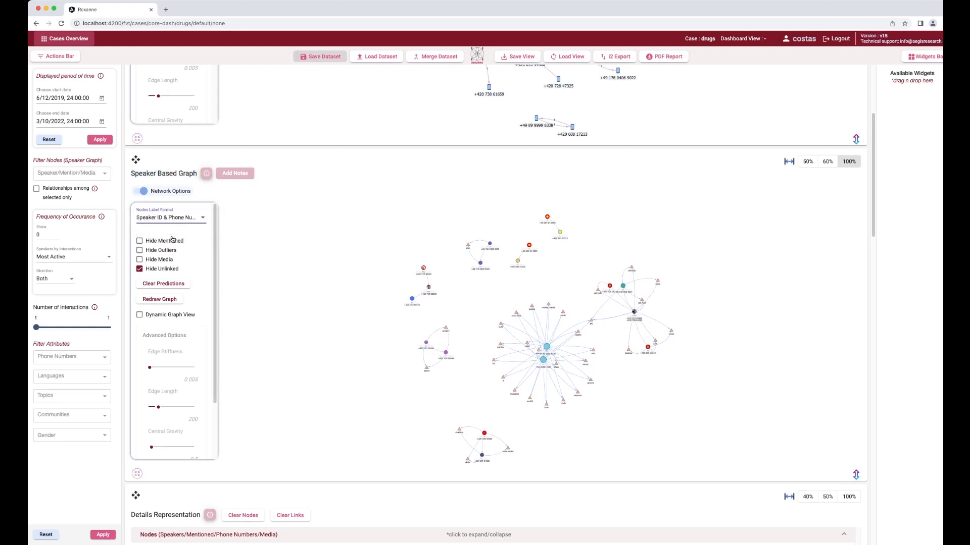
left_click(176, 219)
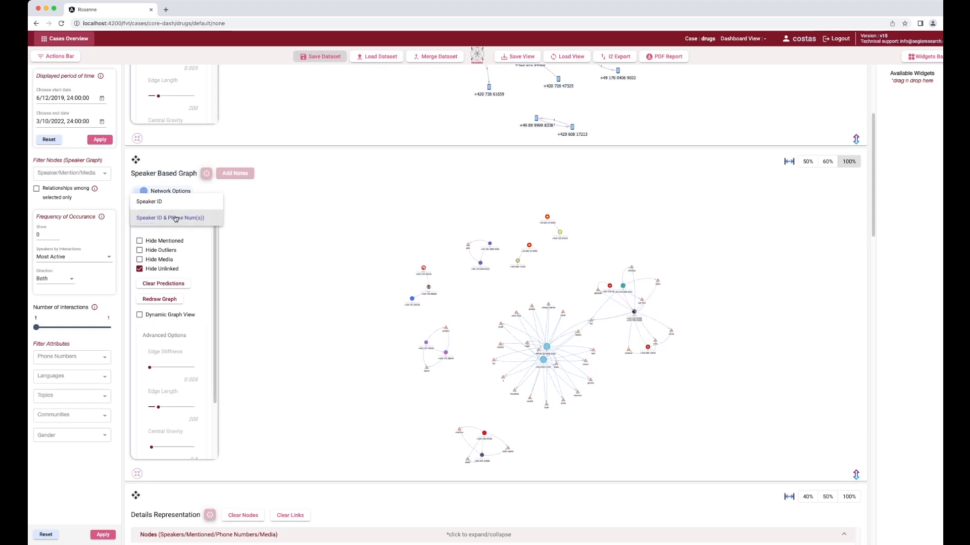
left_click(178, 203)
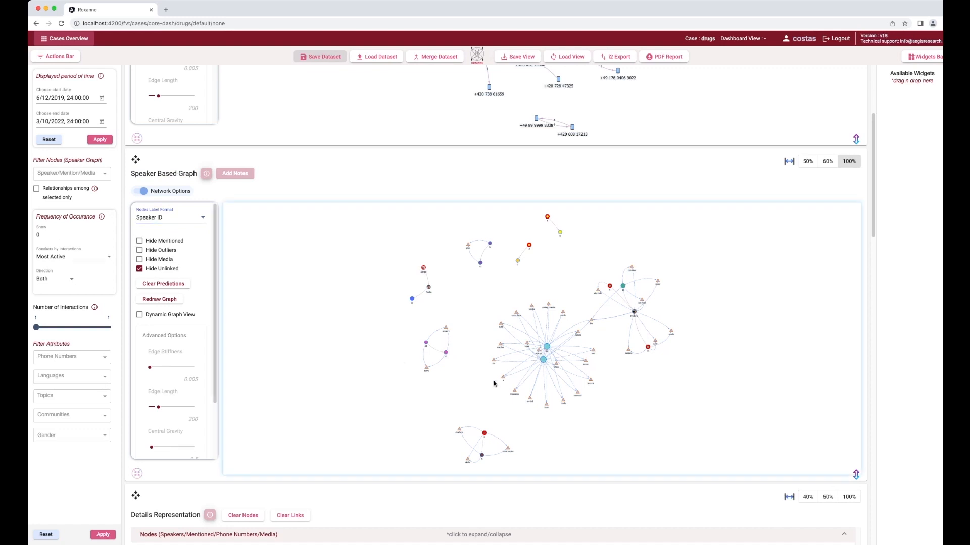
Set the Speaker Based Graph's node label format to Speaker ID & Phone Num(s).
scroll(494, 381, "up", 5)
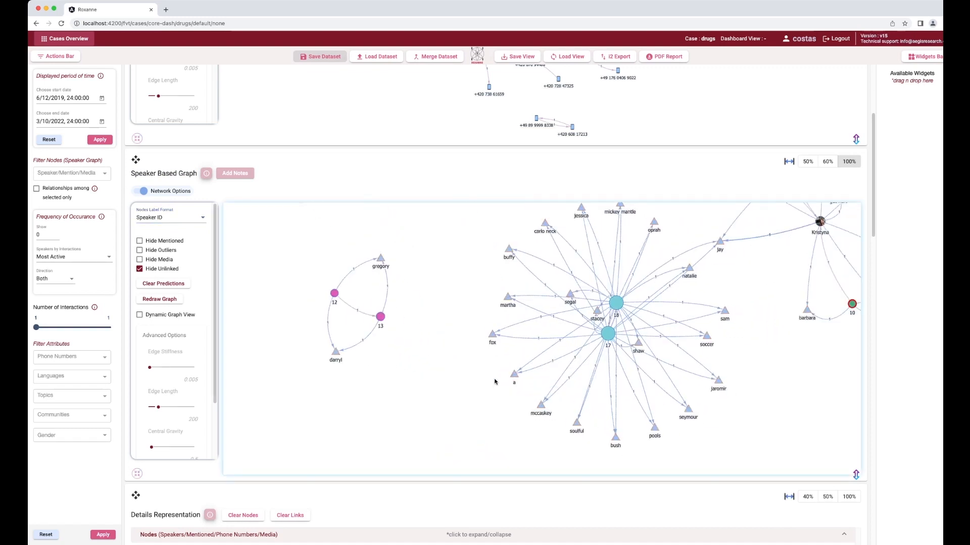
left_click(198, 223)
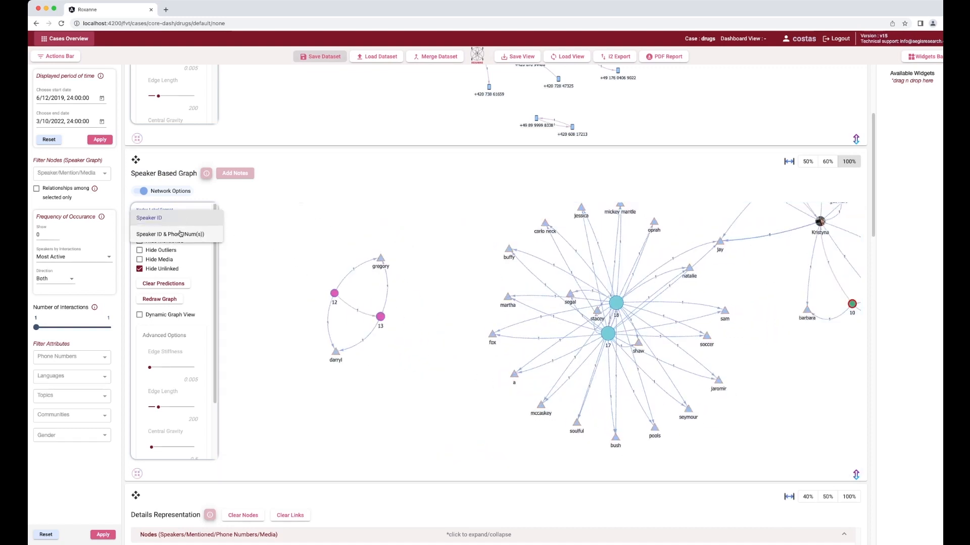
left_click(179, 234)
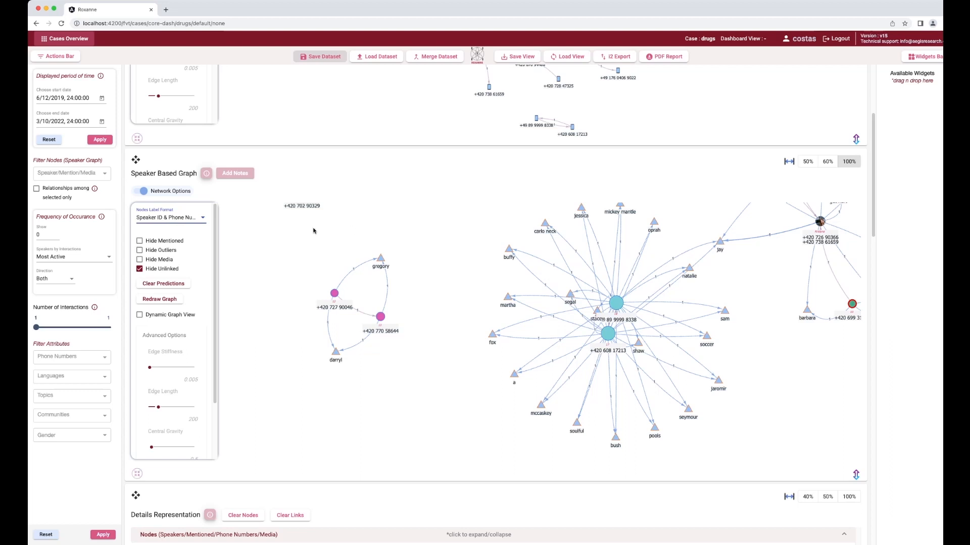
Hide the mentioned nodes in the Speaker Based Graph, fit the graph in view, and show them again.
left_click(140, 241)
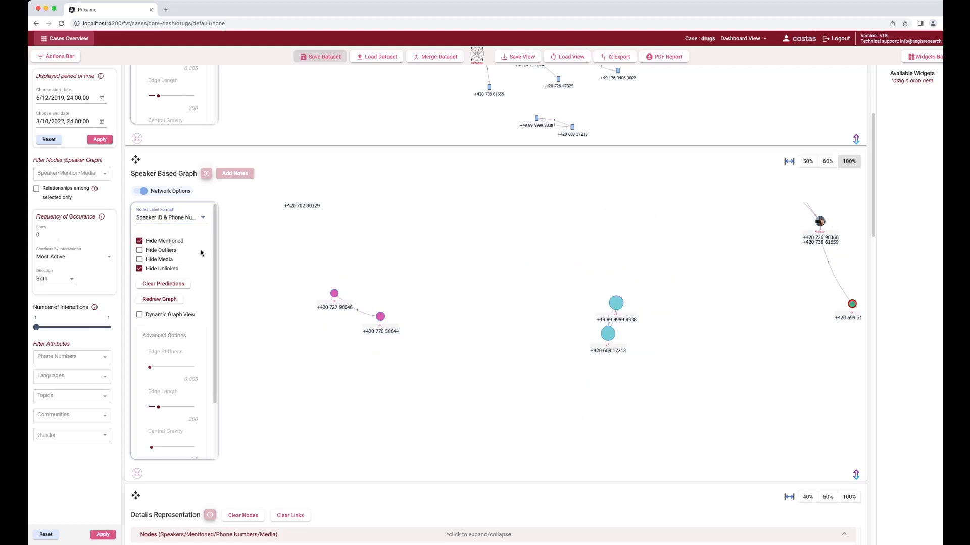
left_click(137, 473)
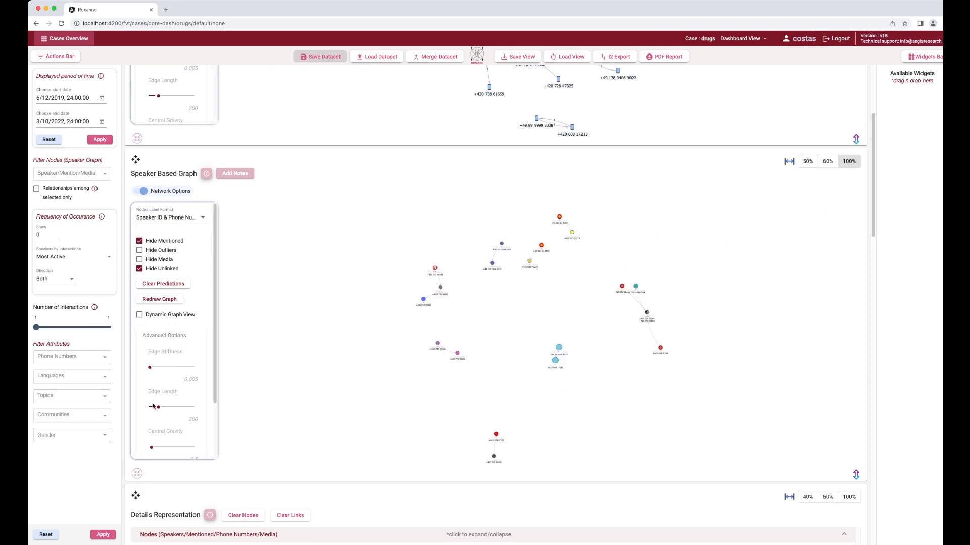
left_click(139, 241)
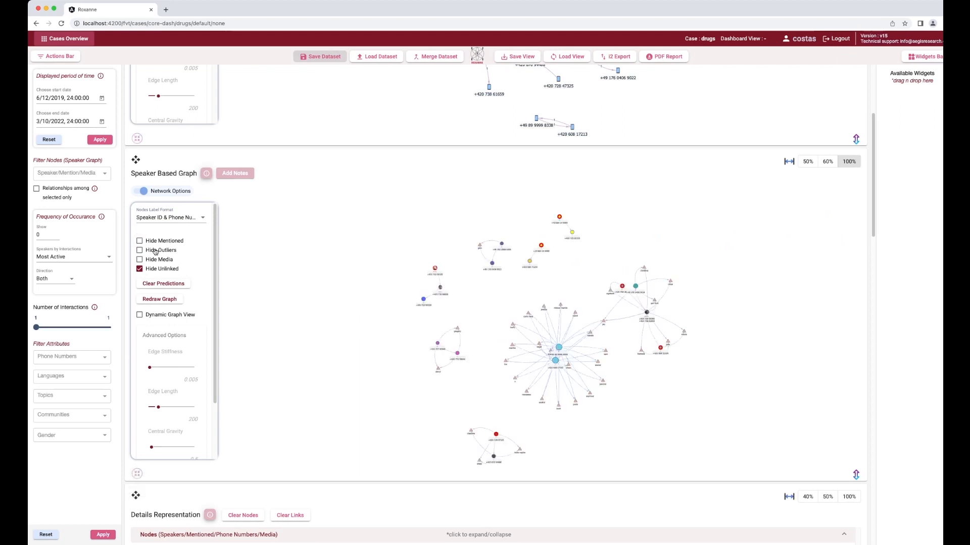
Turn Hide Outliers on and off in the Speaker Based Graph, and do the same with Dynamic Graph View.
left_click(140, 251)
left_click(139, 250)
left_click(140, 315)
left_click(140, 315)
Hide the mentioned nodes in the Speaker Based Graph and reposition the speaker node below the linked photo node to its upper right.
left_click(622, 363)
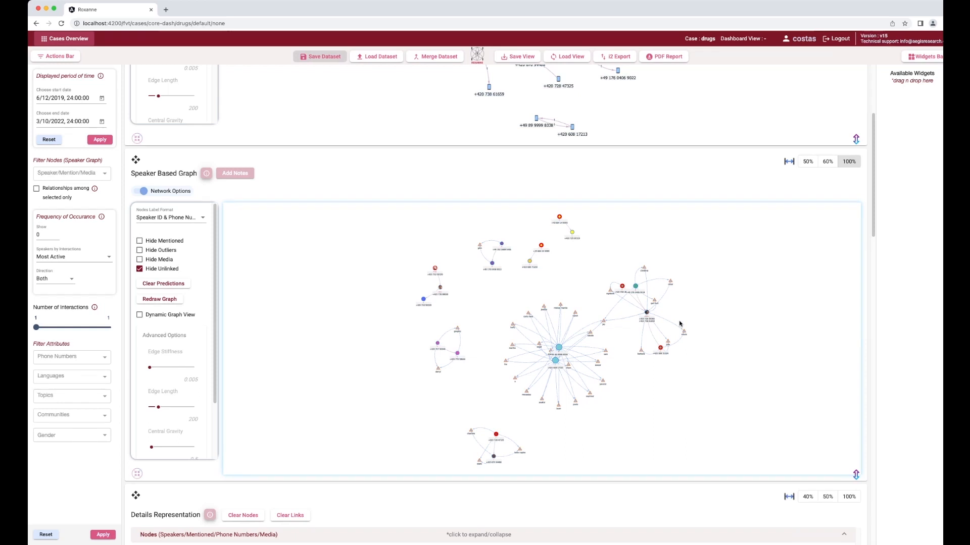
scroll(680, 323, "up", 5)
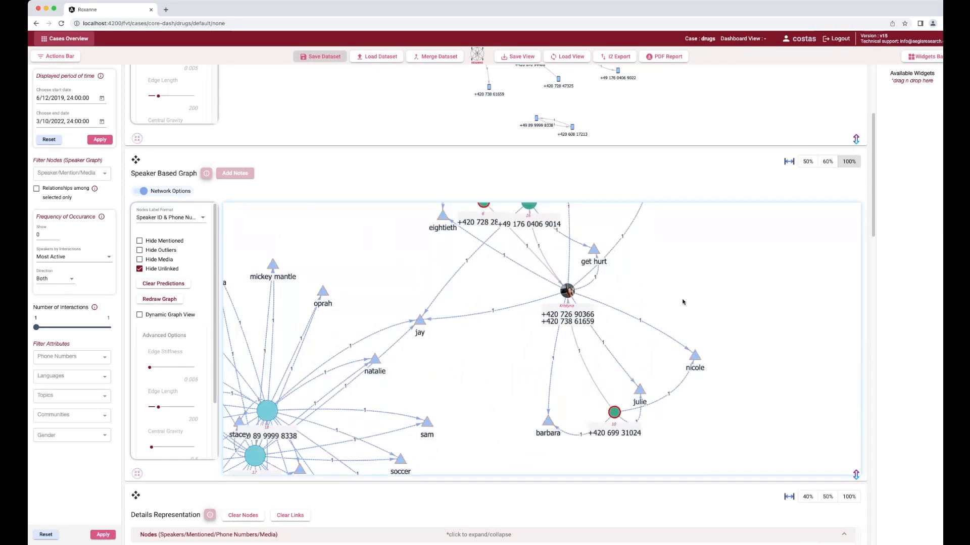
left_click_drag(683, 302, 695, 339)
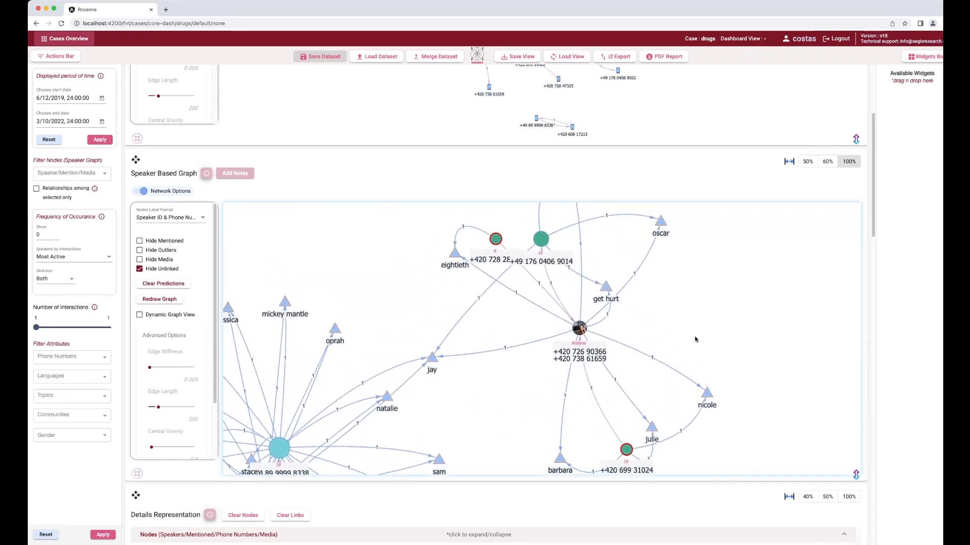
left_click(166, 242)
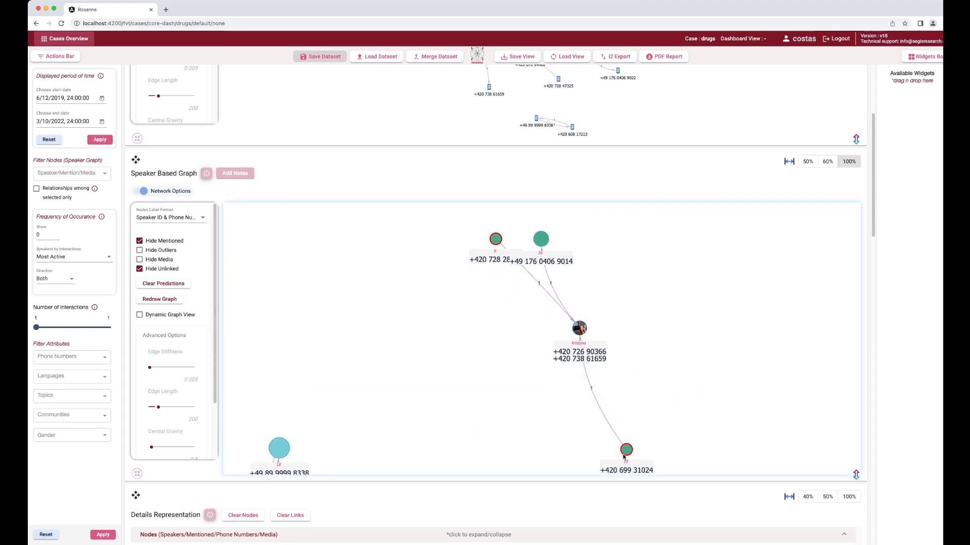
left_click_drag(626, 449, 666, 312)
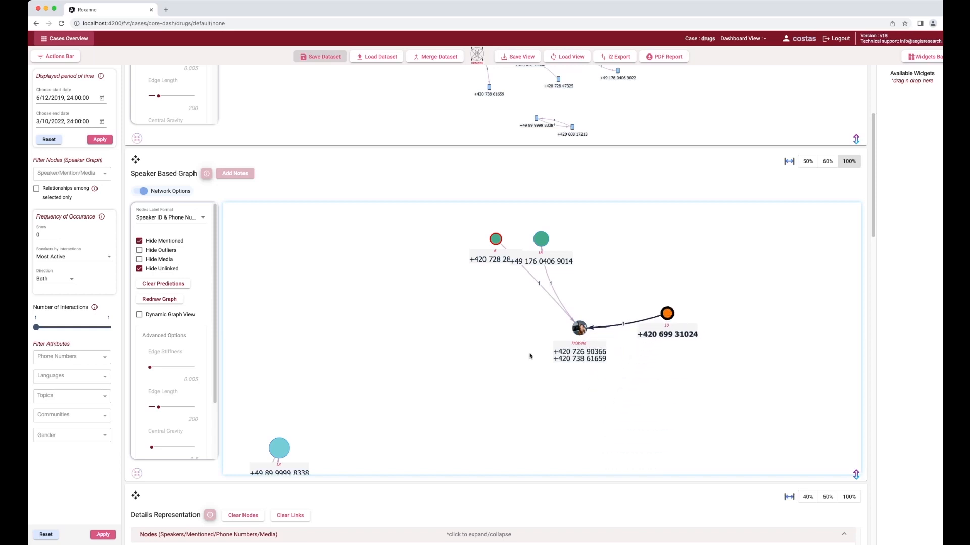
scroll(508, 365, "down", 5)
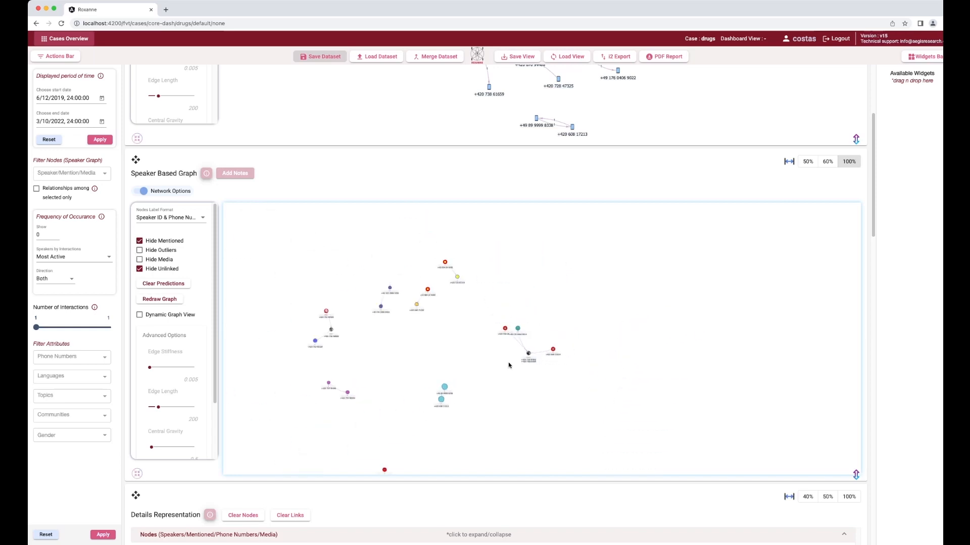
scroll(509, 365, "up", 2)
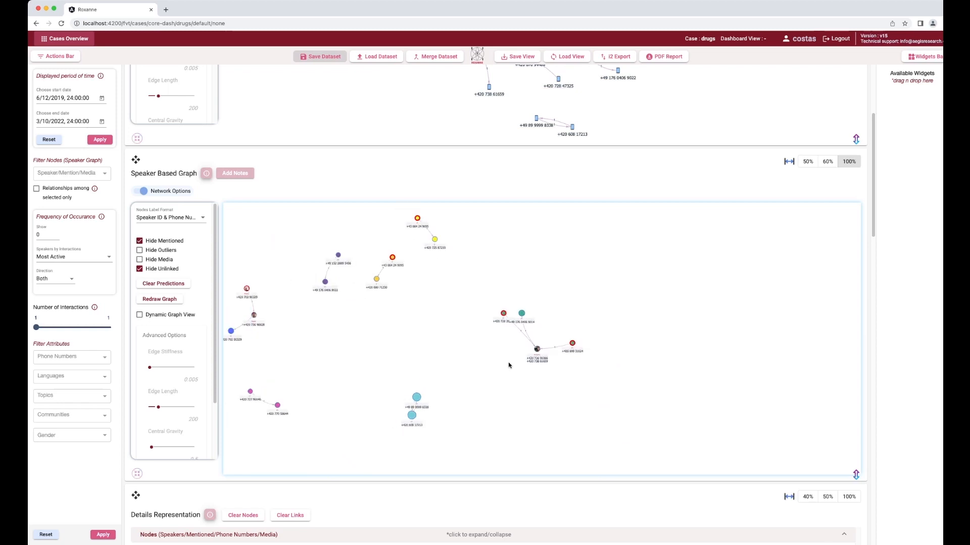
scroll(545, 365, "up", 5)
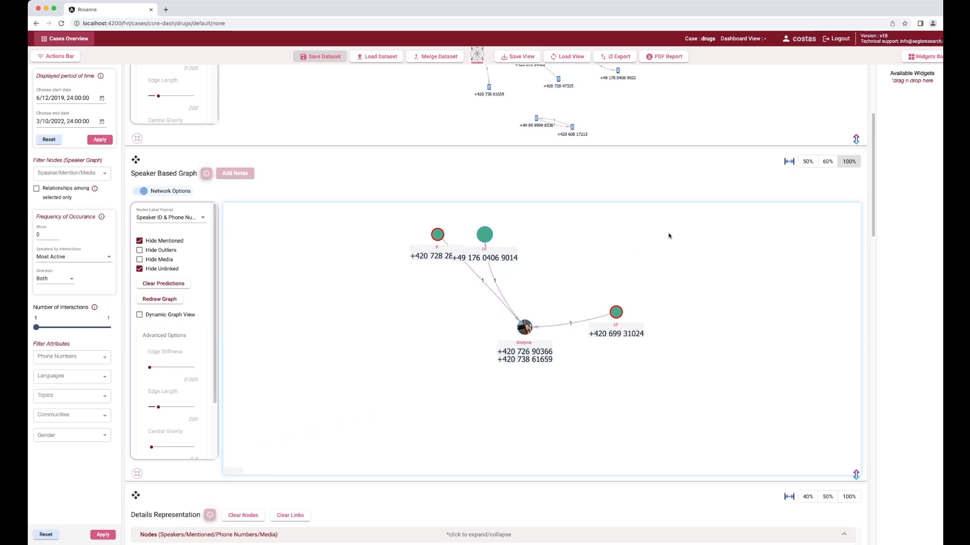
Set the Speaker Based Graph and Phone Based Graph widgets to 50% width and hide the Network Options of both.
left_click(804, 162)
scroll(803, 162, "up", 5)
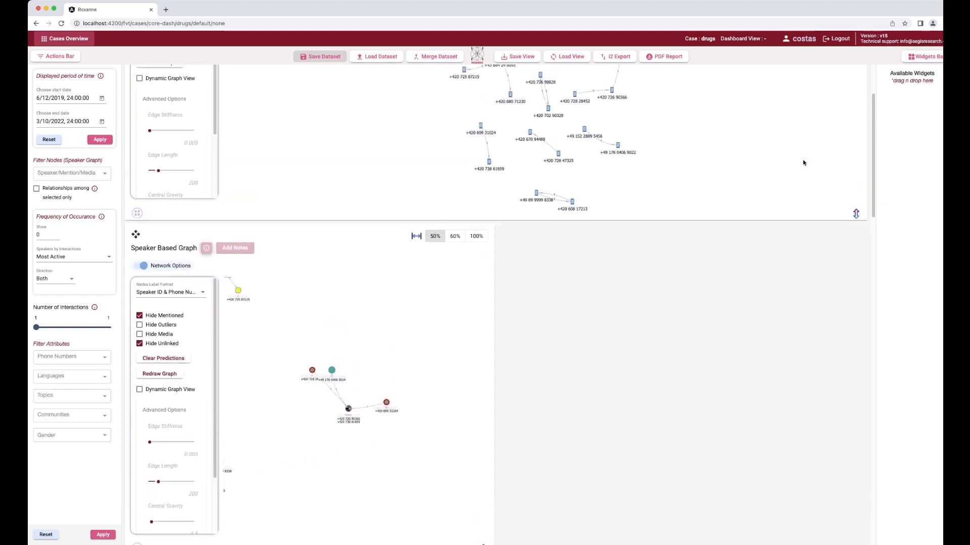
left_click(805, 80)
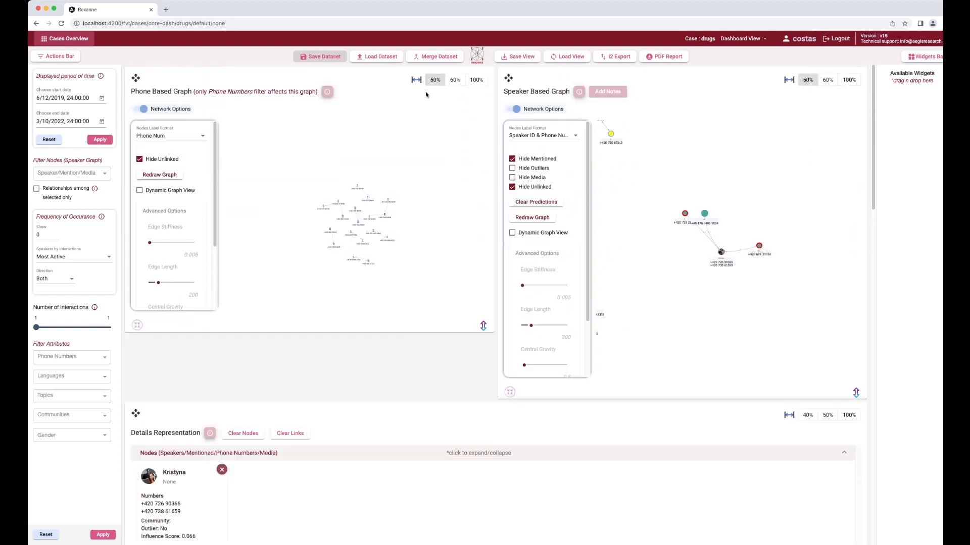
left_click(526, 110)
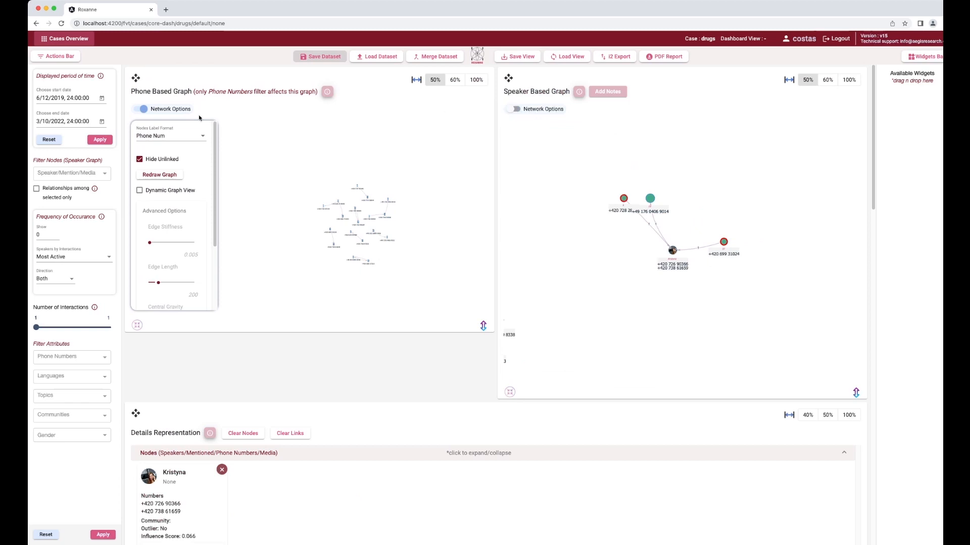
left_click(141, 109)
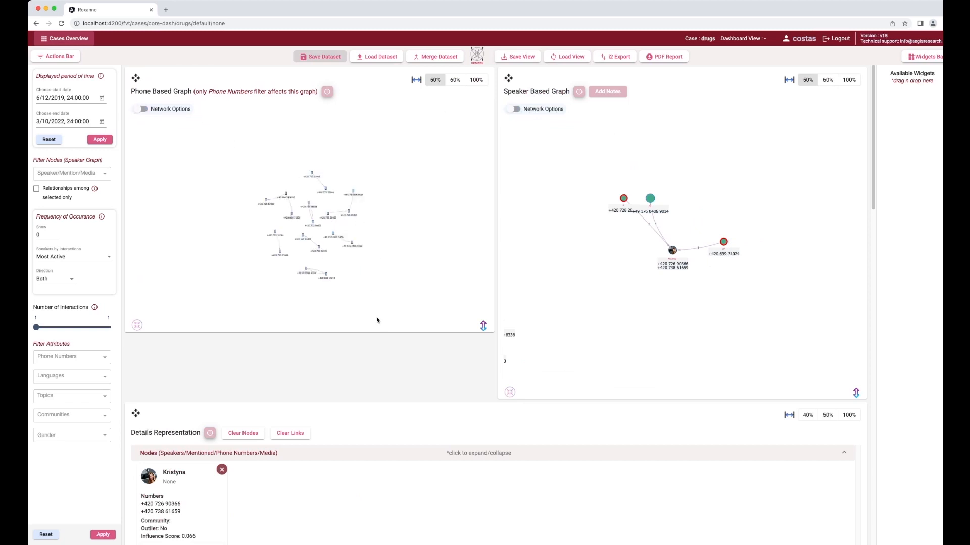
Increase the Phone Based Graph widget's height to match the neighbouring widget and fit the Speaker Based Graph in view.
left_click_drag(483, 326, 485, 396)
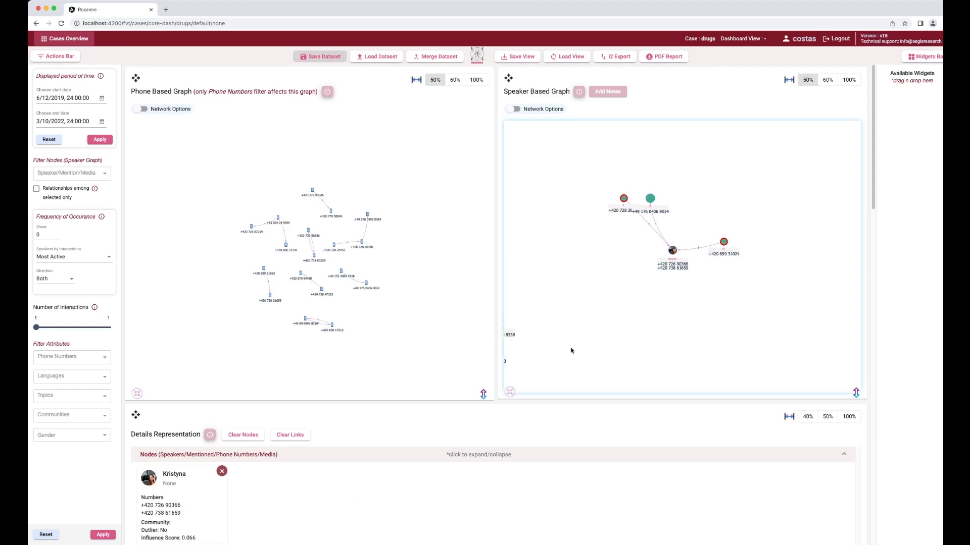
left_click(510, 392)
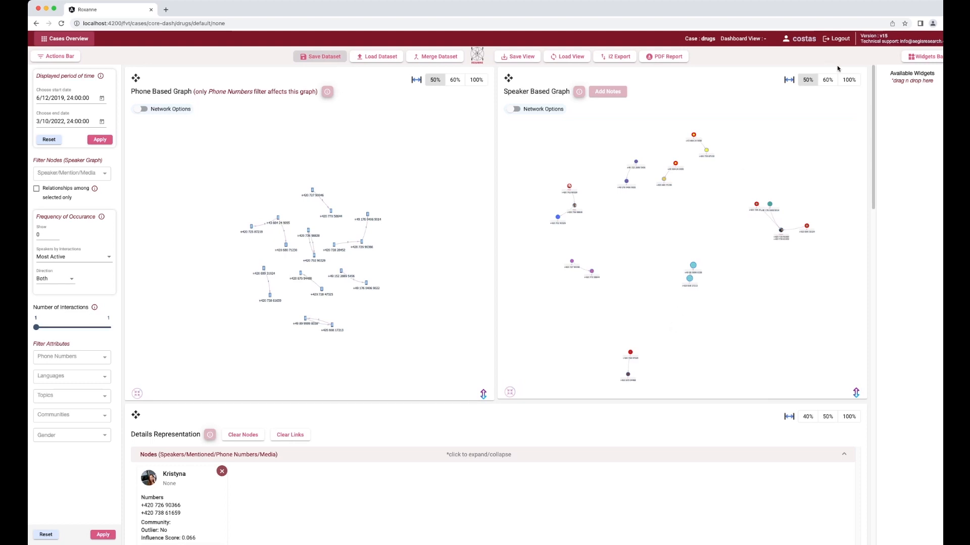
Set both graph widgets back to 100% width and show their Network Options again.
left_click(848, 80)
left_click(478, 82)
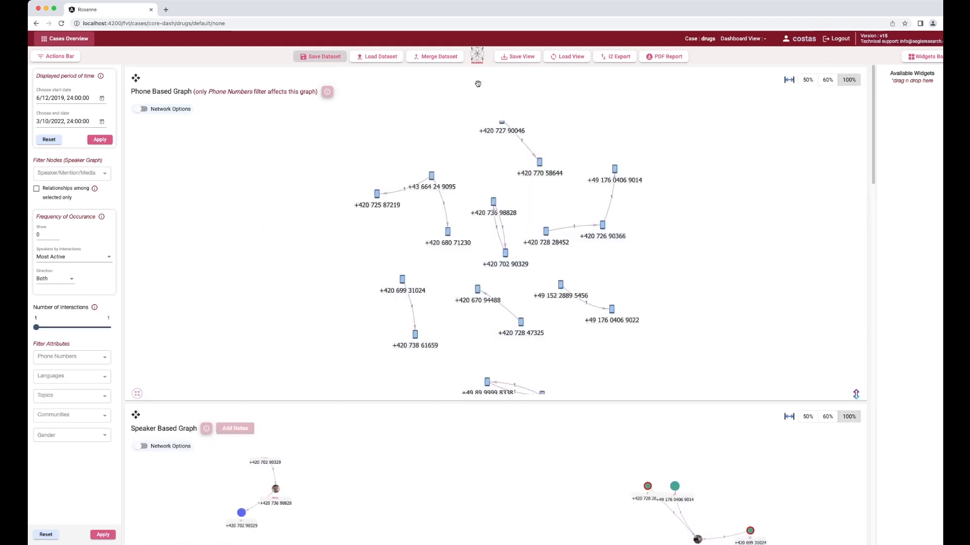
left_click(144, 109)
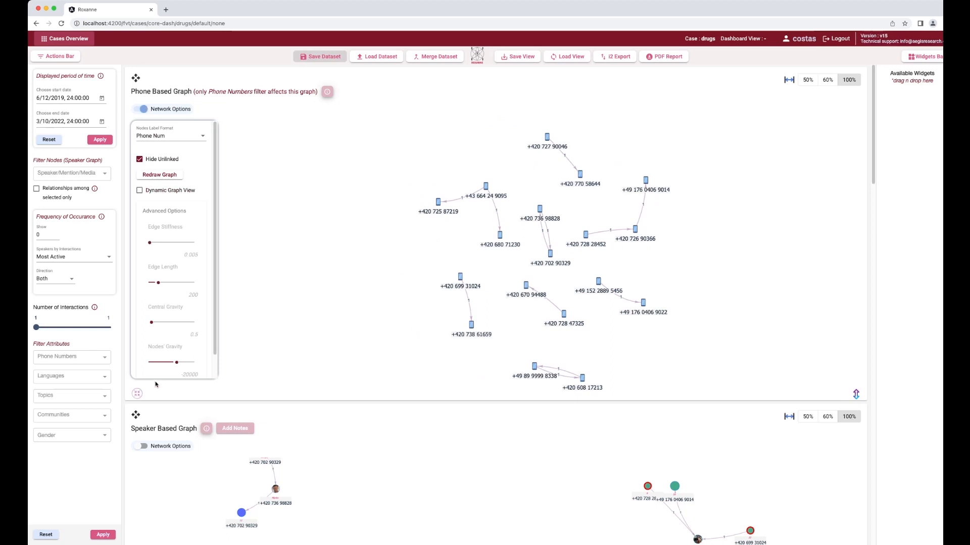
left_click(143, 446)
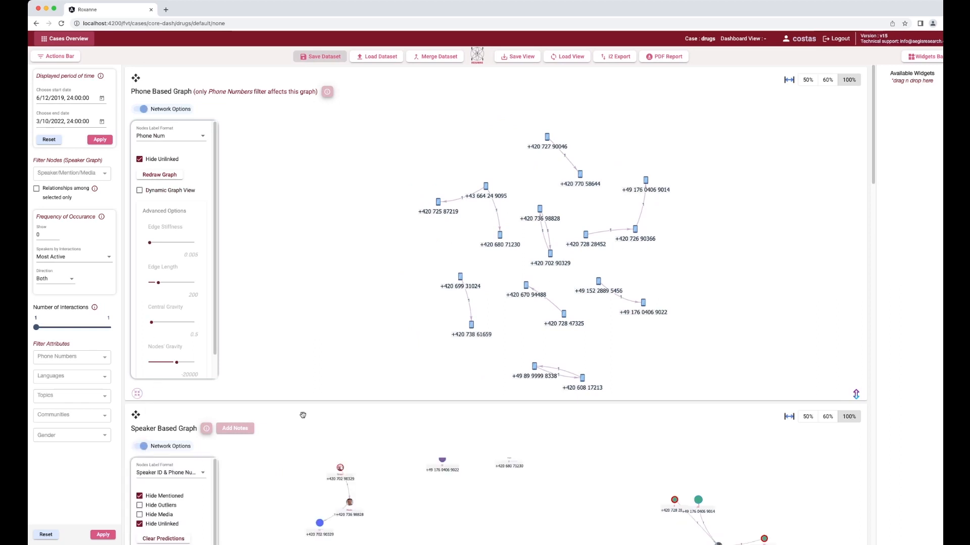
Filter the case by the topics cooking and money exchange, and fit the Speaker Based Graph in view.
scroll(251, 416, "down", 3)
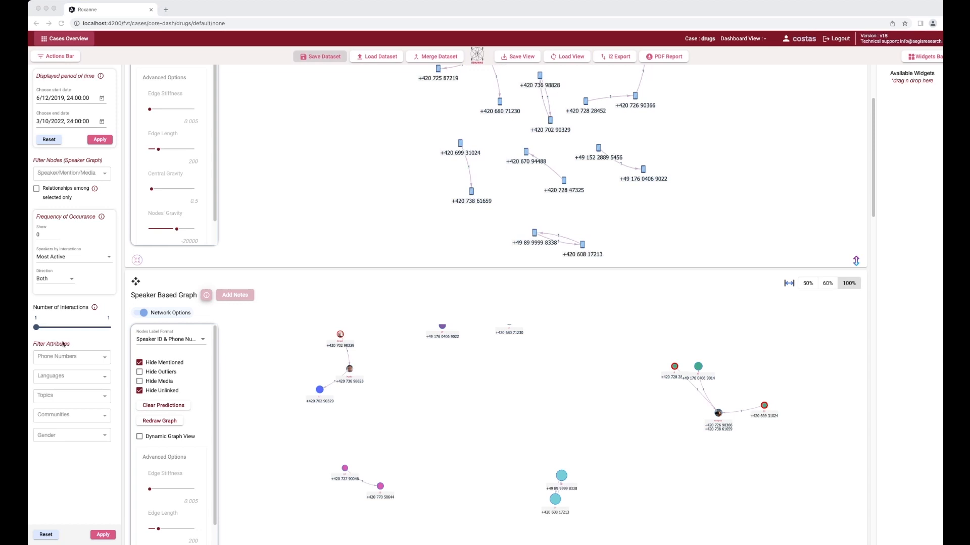
left_click(72, 395)
left_click(90, 400)
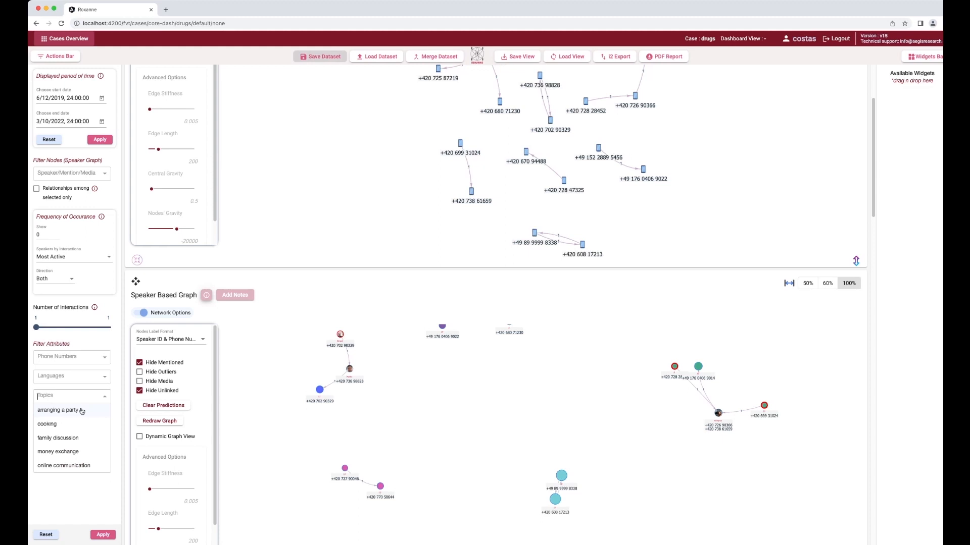
left_click(65, 428)
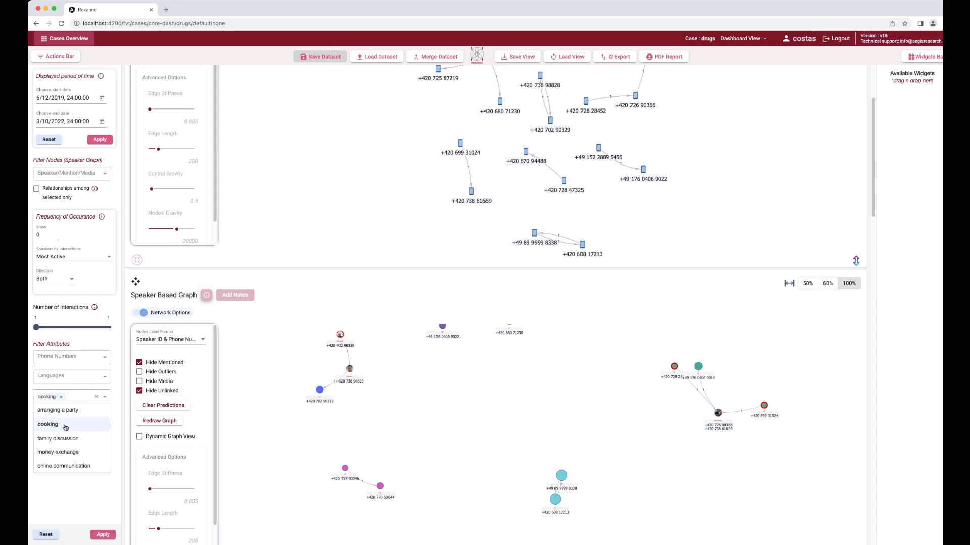
left_click(65, 487)
left_click(104, 399)
left_click(70, 453)
left_click(67, 500)
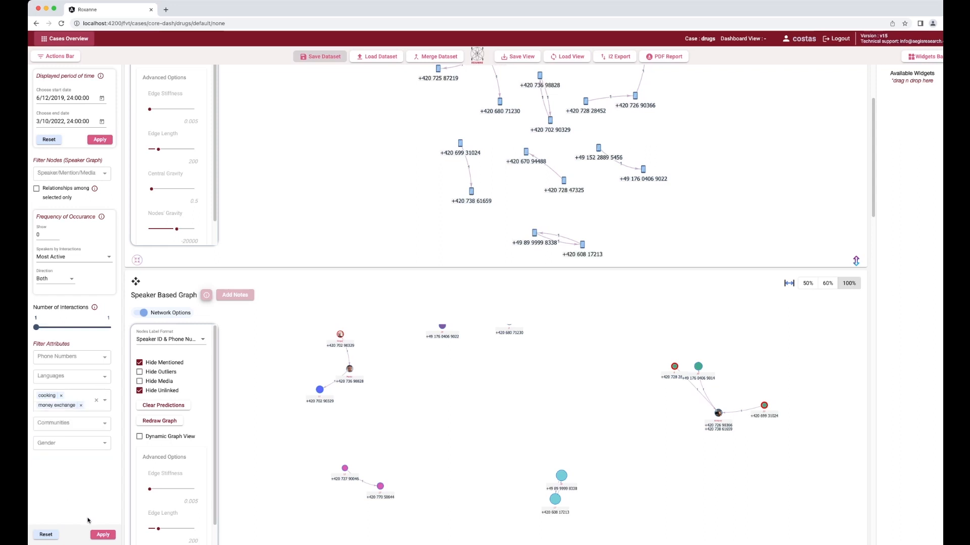
left_click(103, 536)
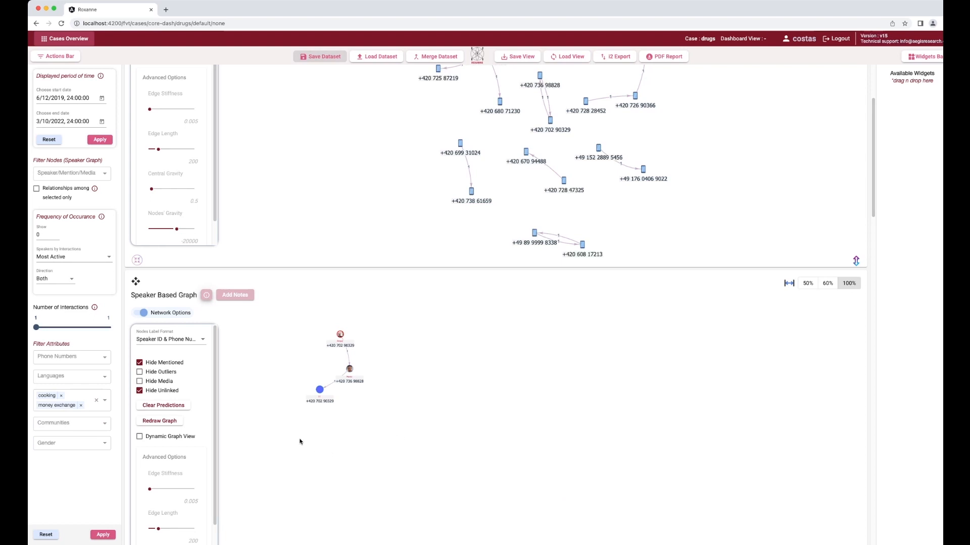
scroll(134, 477, "down", 3)
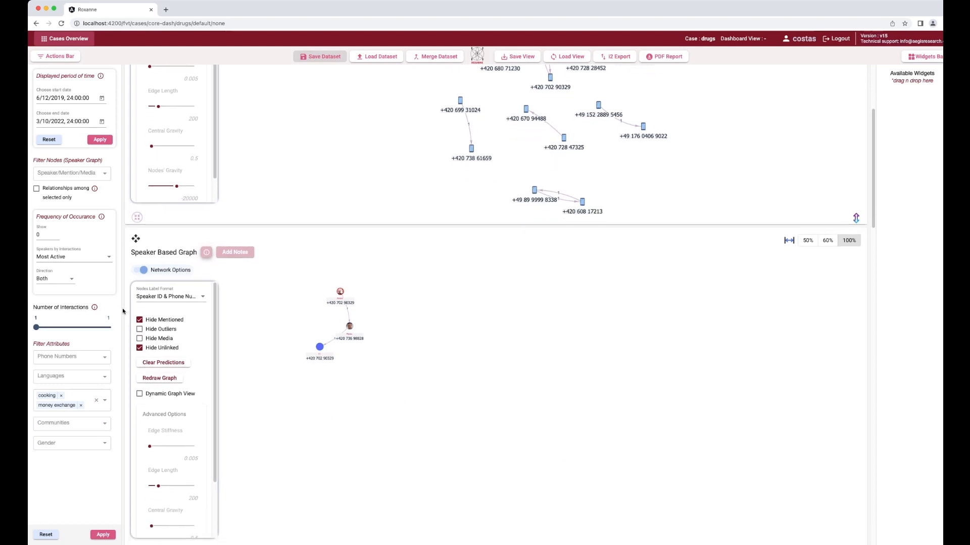
left_click(136, 529)
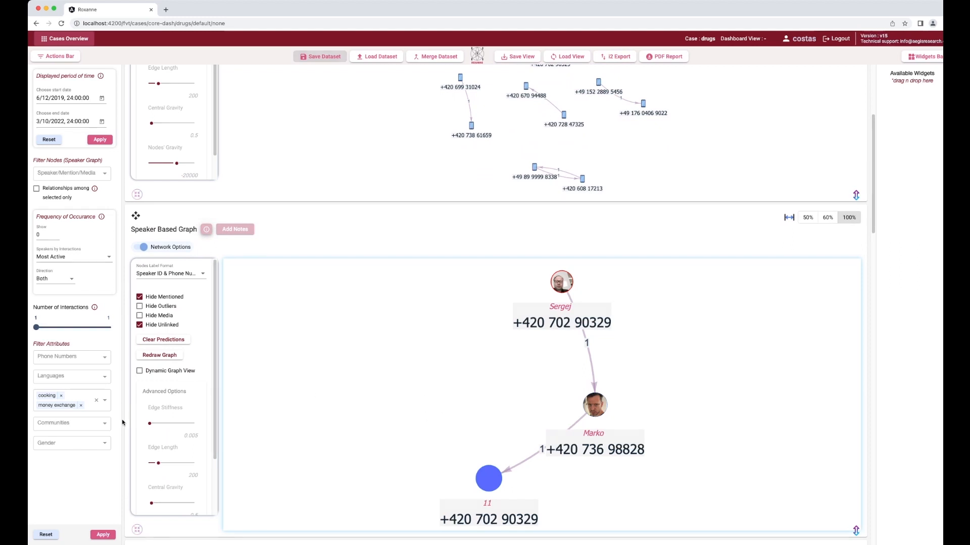
Clear all nodes and links from the Details Representation.
scroll(122, 421, "down", 3)
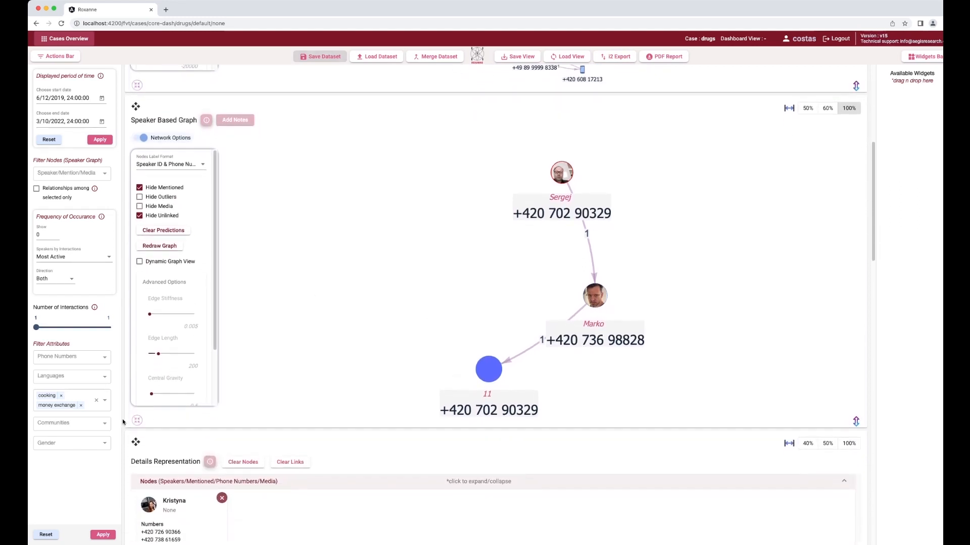
left_click(245, 462)
left_click(291, 465)
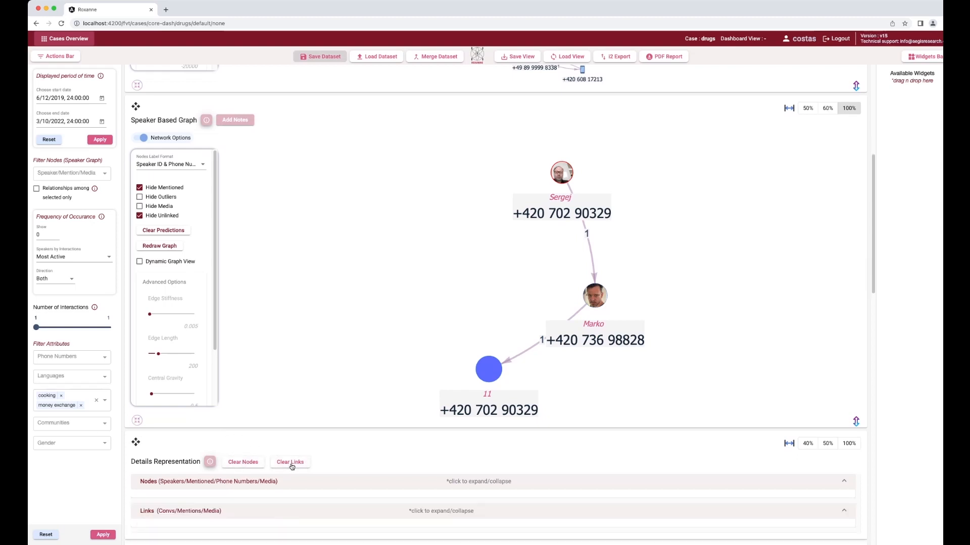
Add the money exchange link and the cooking link from the Speaker Based Graph to the Details Widget.
left_click(508, 262)
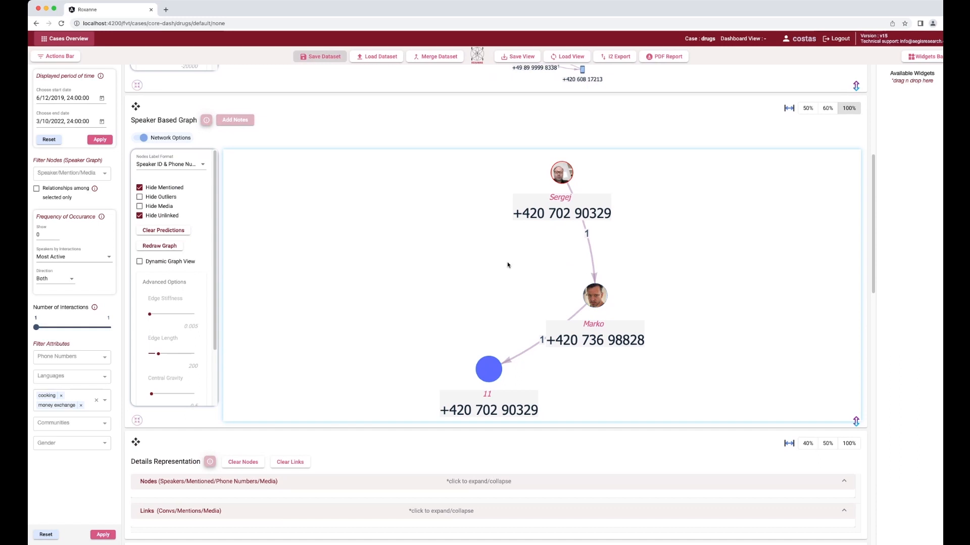
left_click(590, 248)
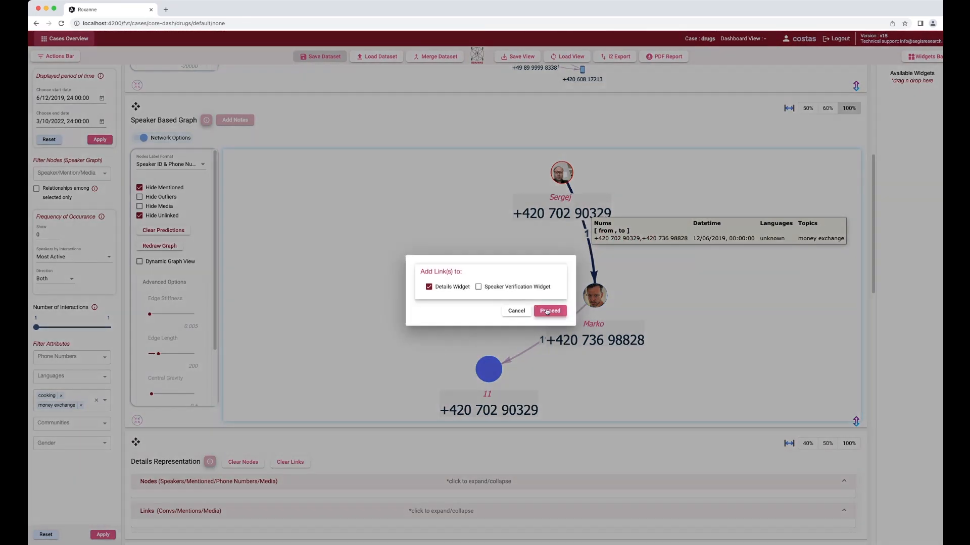
left_click(546, 311)
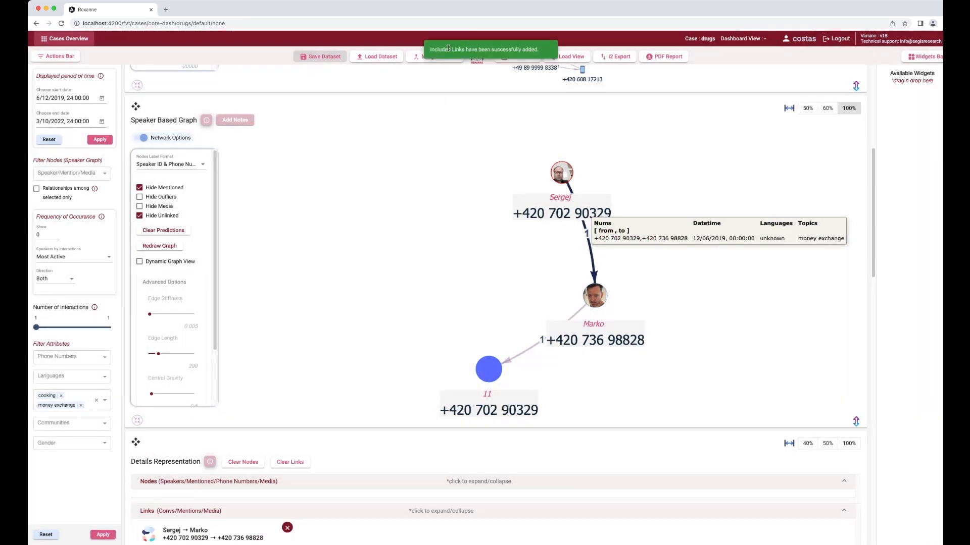
left_click(528, 351)
left_click(548, 311)
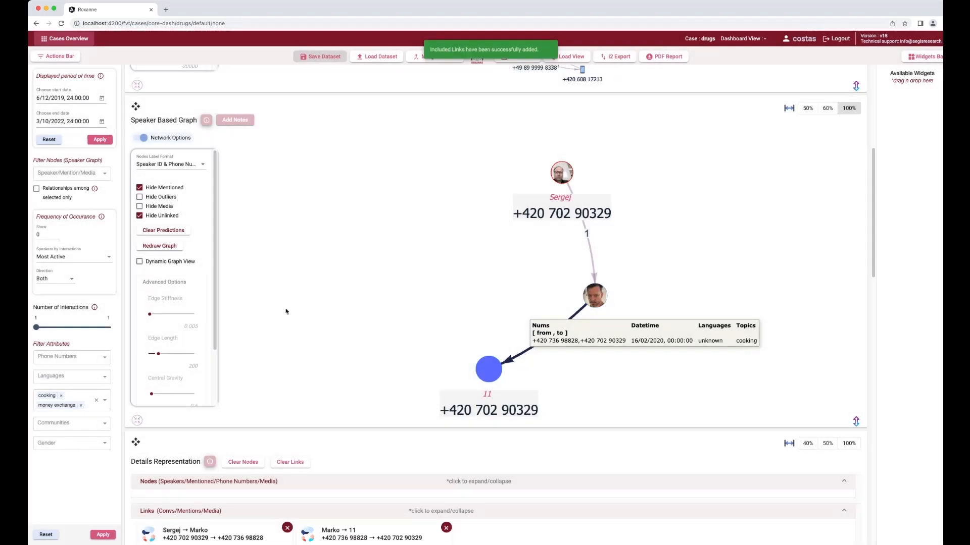
Expand and read the transcripts of the cooking and money exchange conversations in the Details Representation.
scroll(130, 356, "down", 5)
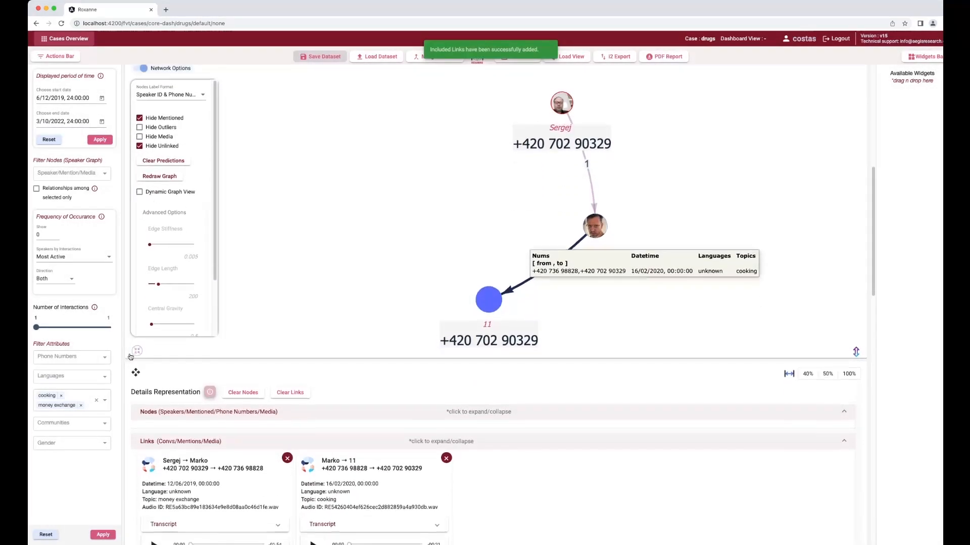
scroll(130, 356, "down", 1)
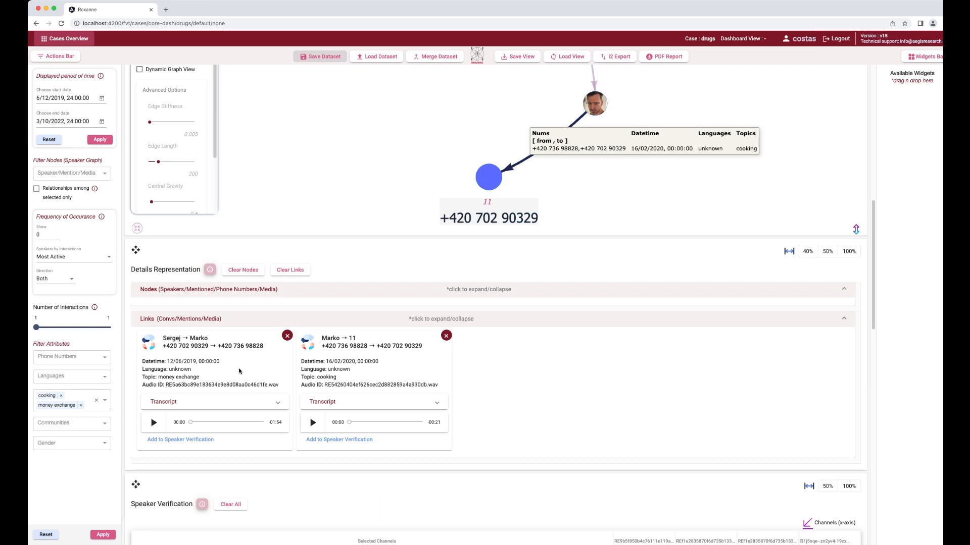
left_click(395, 404)
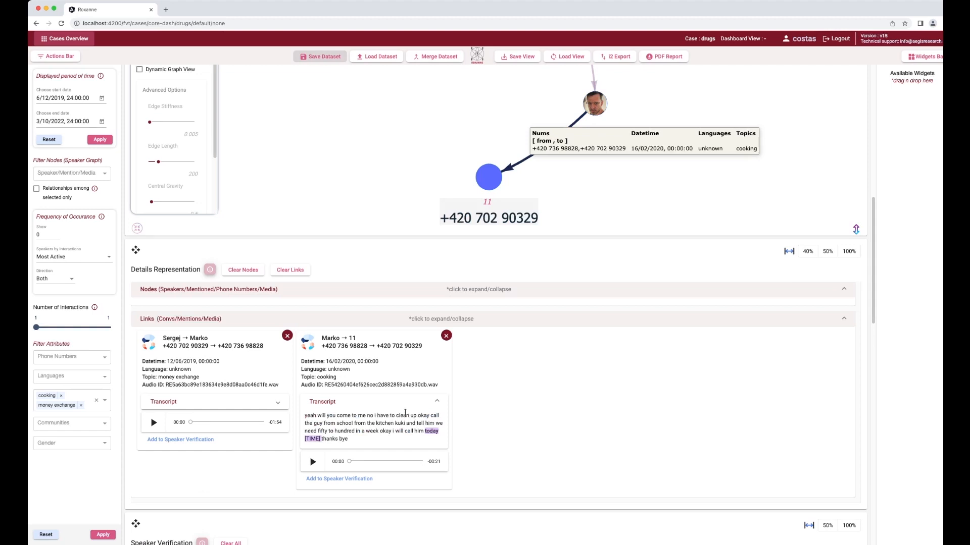
left_click_drag(376, 424, 405, 423)
left_click(252, 381)
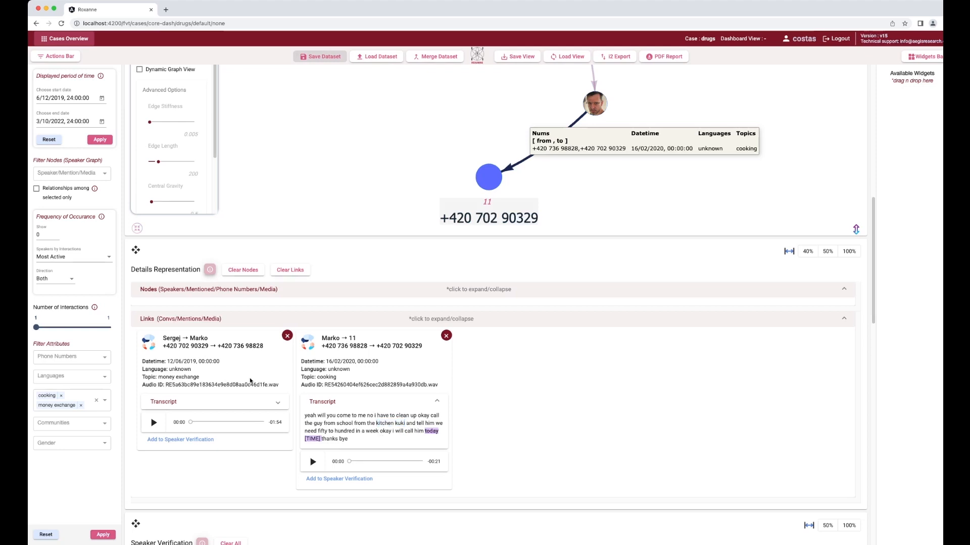
left_click(277, 403)
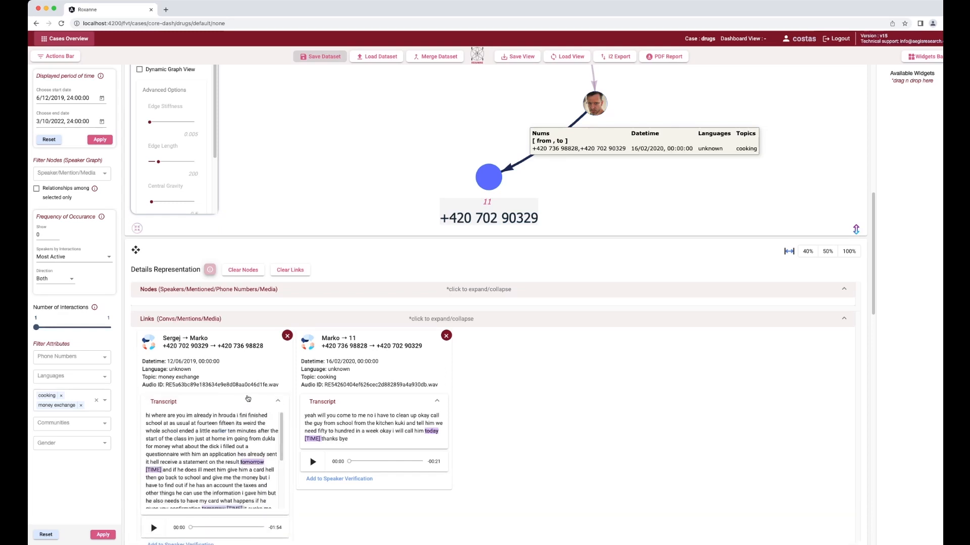
Read the money exchange conversation's transcript through to its end in the Details Representation, checking the passages that mention money.
scroll(254, 386, "down", 1)
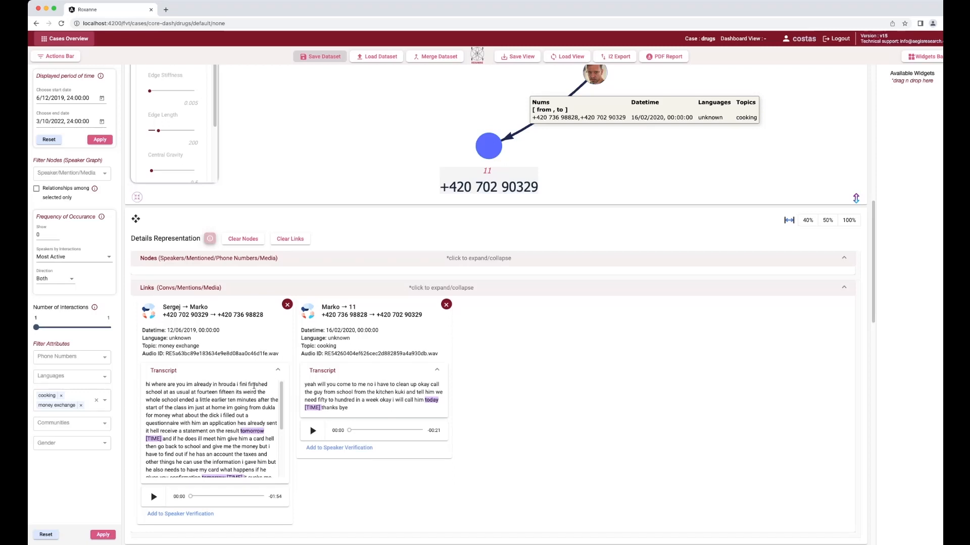
scroll(253, 386, "down", 1)
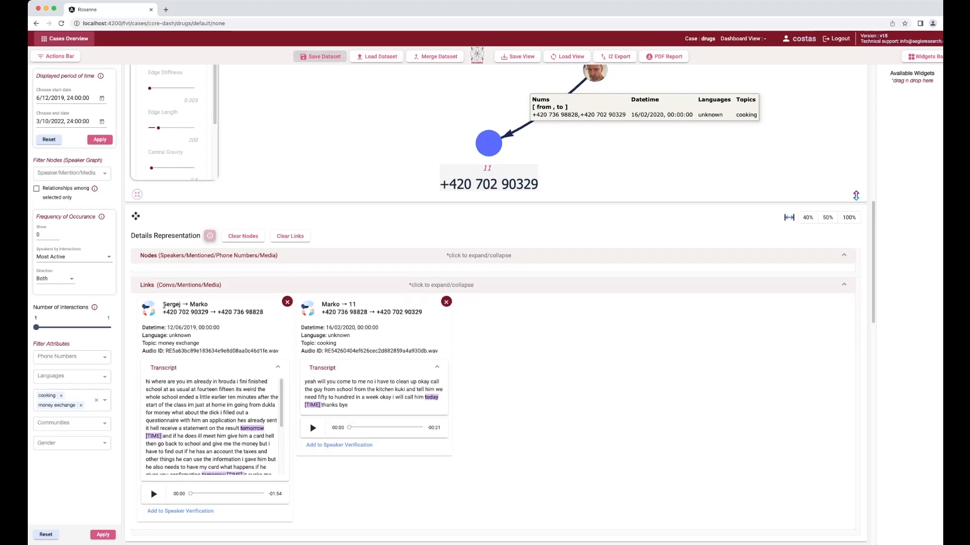
left_click_drag(163, 305, 206, 304)
left_click(196, 411)
scroll(196, 411, "down", 3)
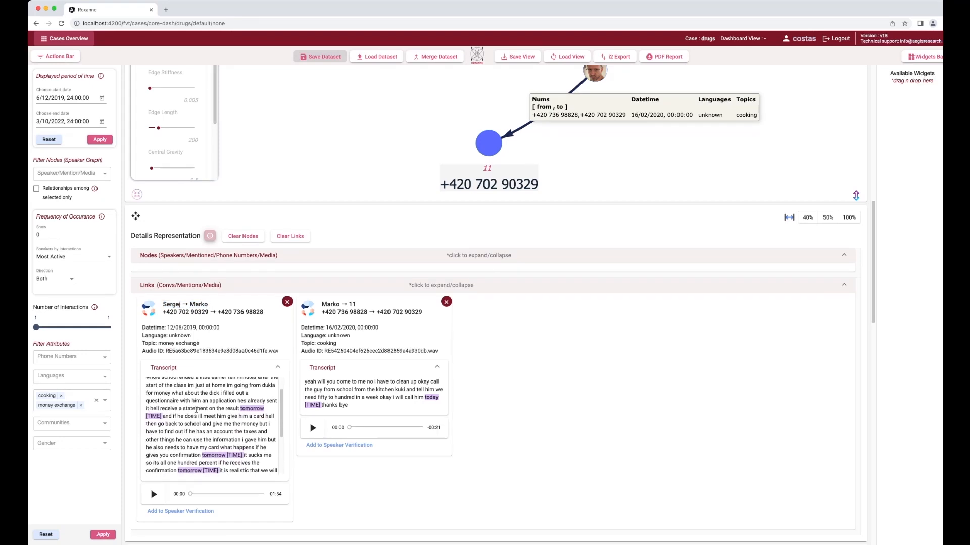
left_click_drag(240, 424, 259, 424)
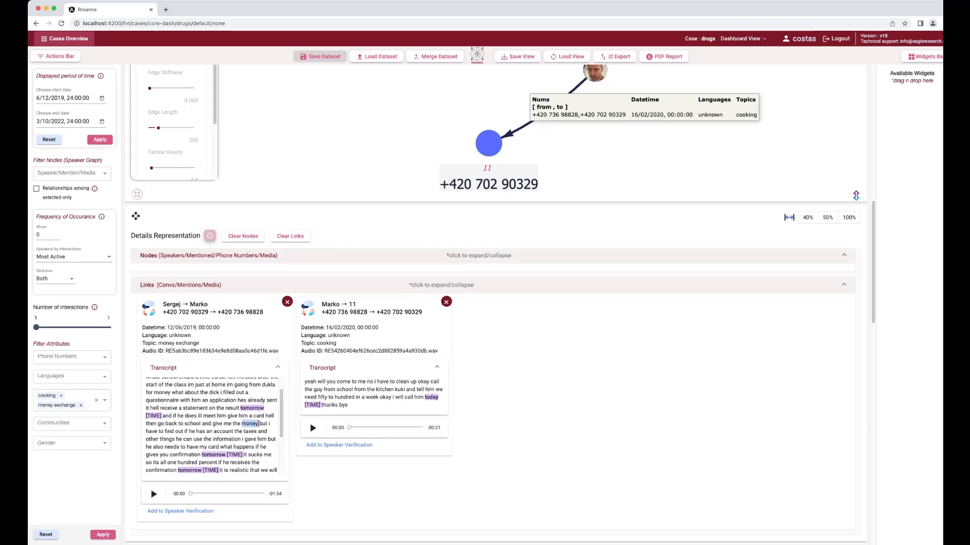
scroll(259, 424, "down", 4)
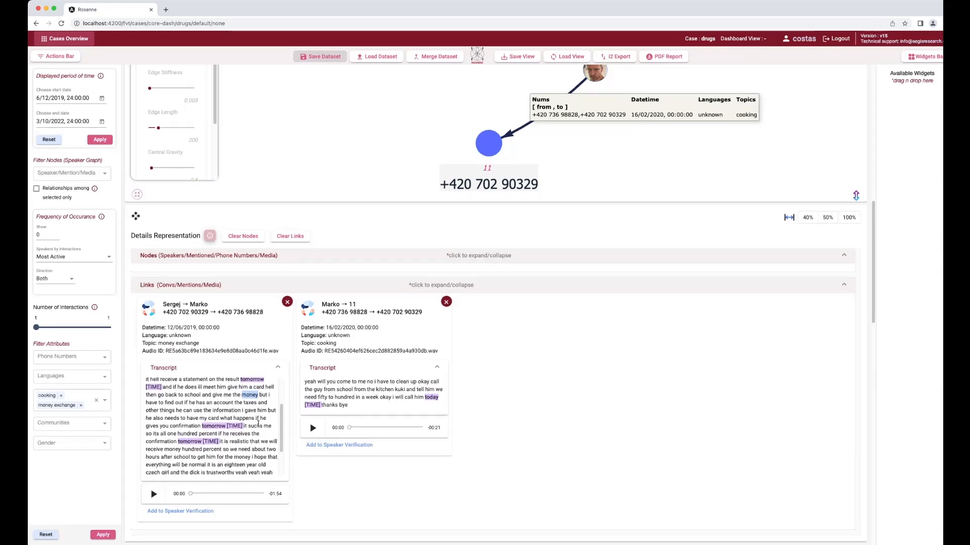
scroll(259, 424, "down", 3)
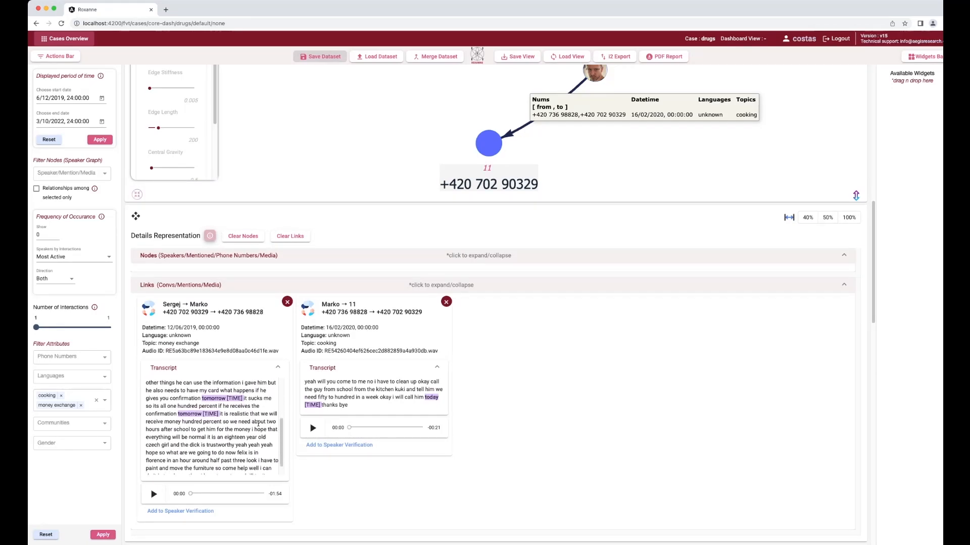
left_click_drag(175, 429, 257, 435)
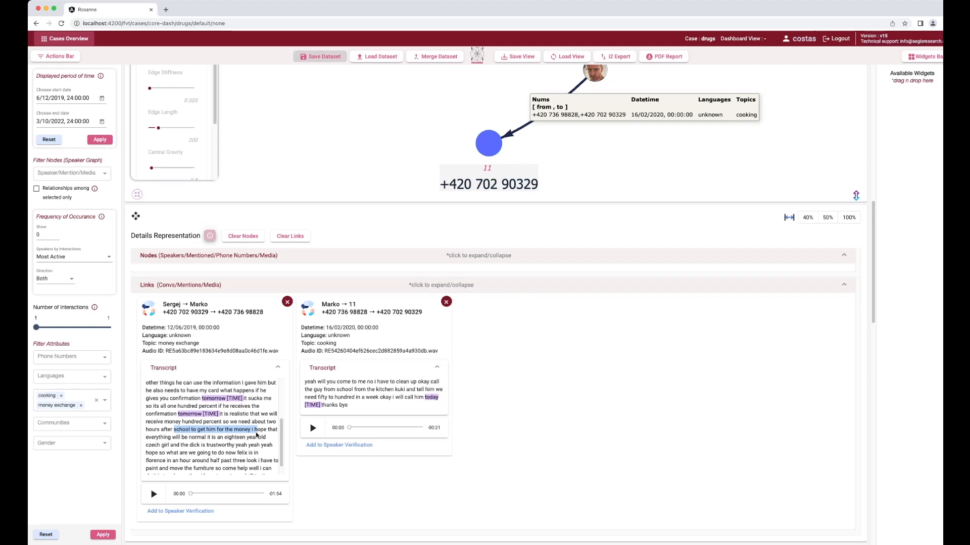
scroll(257, 435, "down", 2)
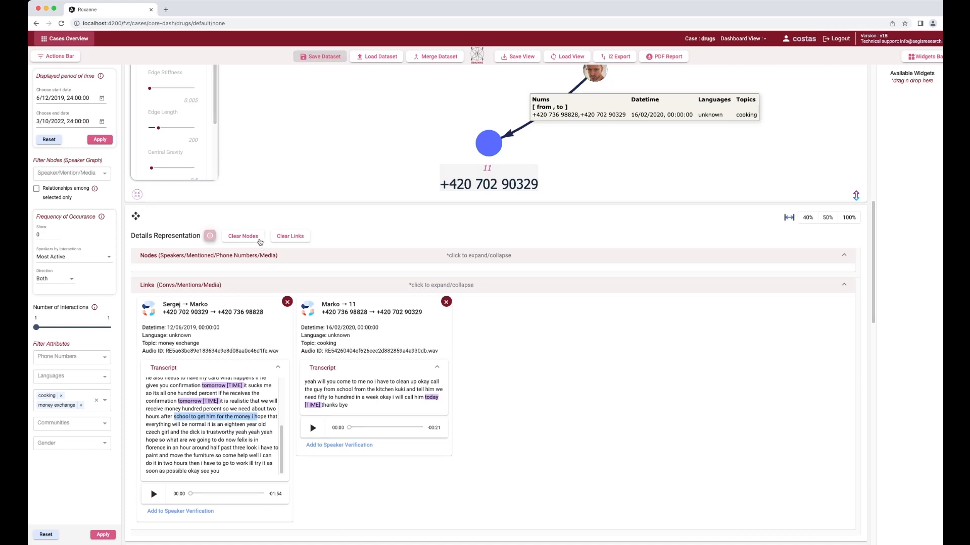
Clear the links from the Details Representation and all selected channels from Speaker Verification.
left_click(285, 239)
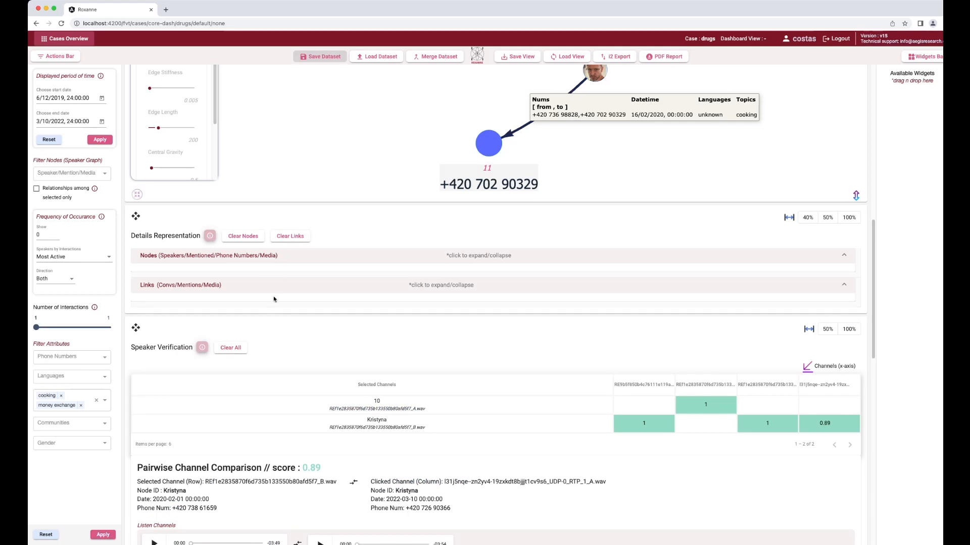
left_click(233, 354)
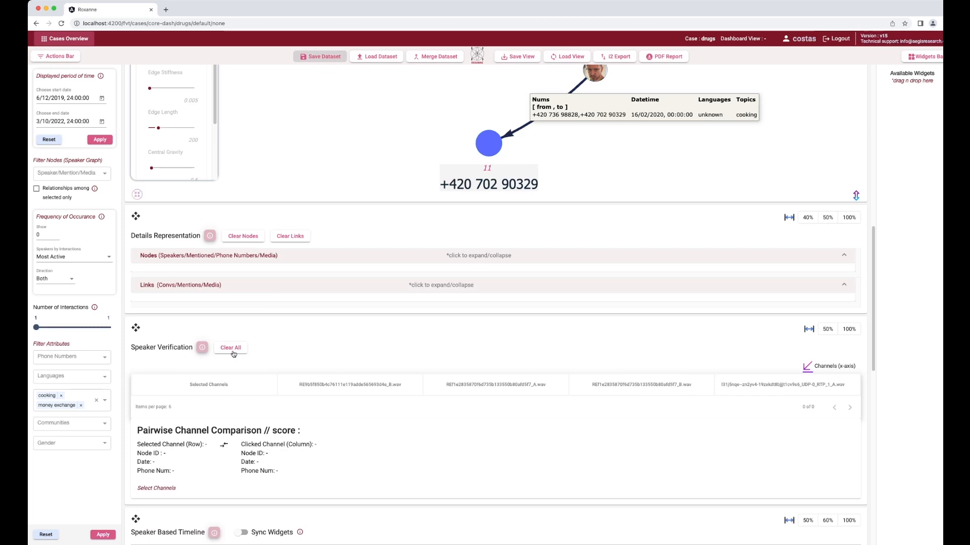
Replace the topic filters with a node filter for the speaker who has two phone numbers, and fit the Speaker Based Graph in view.
left_click(96, 400)
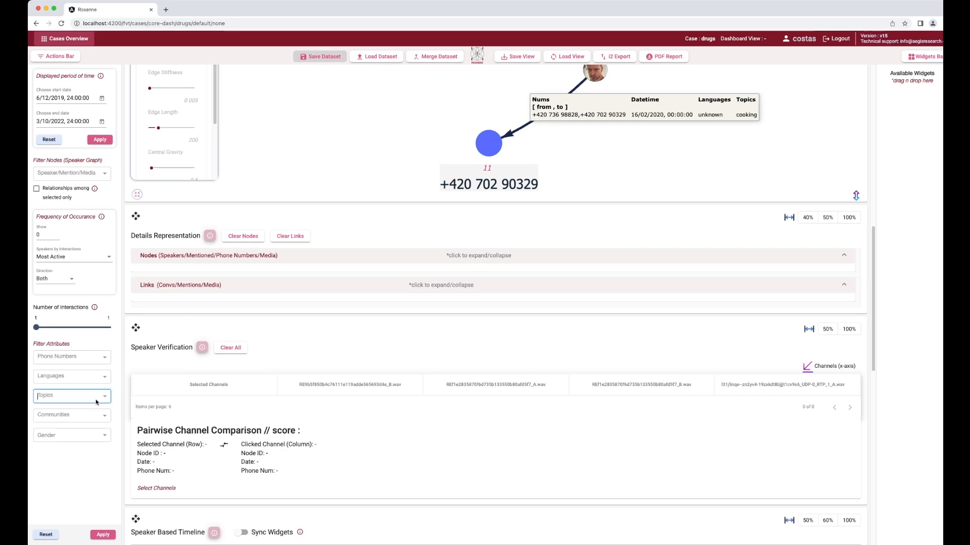
left_click(103, 175)
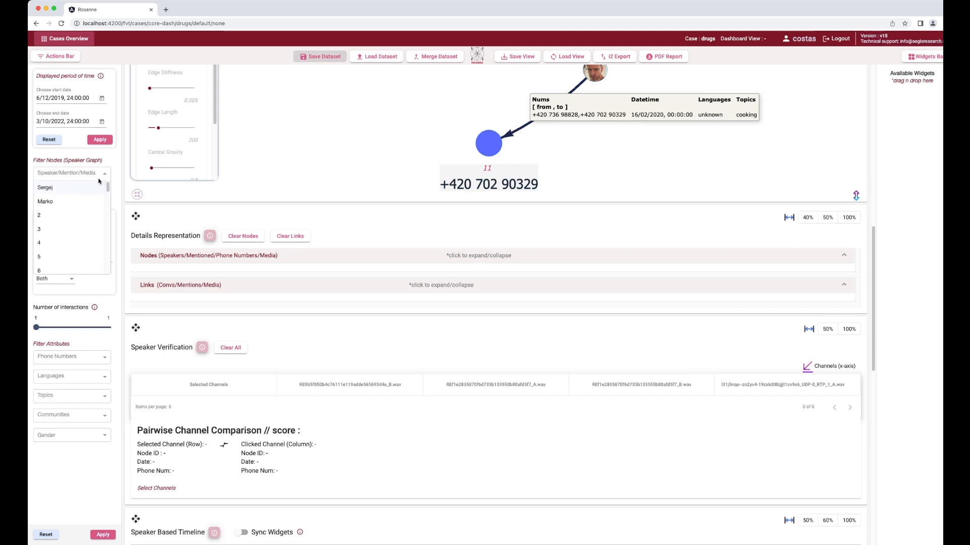
scroll(67, 234, "down", 2)
left_click(53, 244)
left_click(59, 479)
left_click(99, 536)
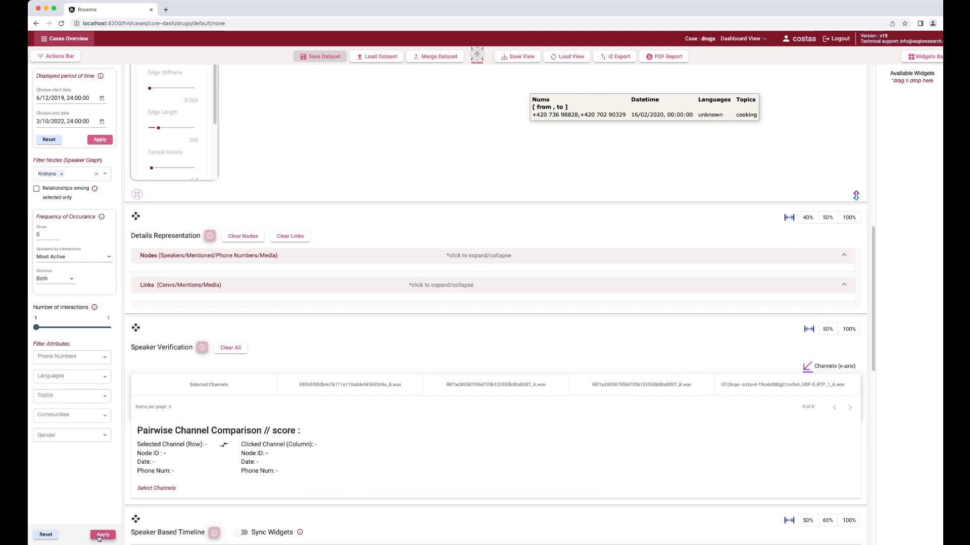
scroll(267, 207, "up", 5)
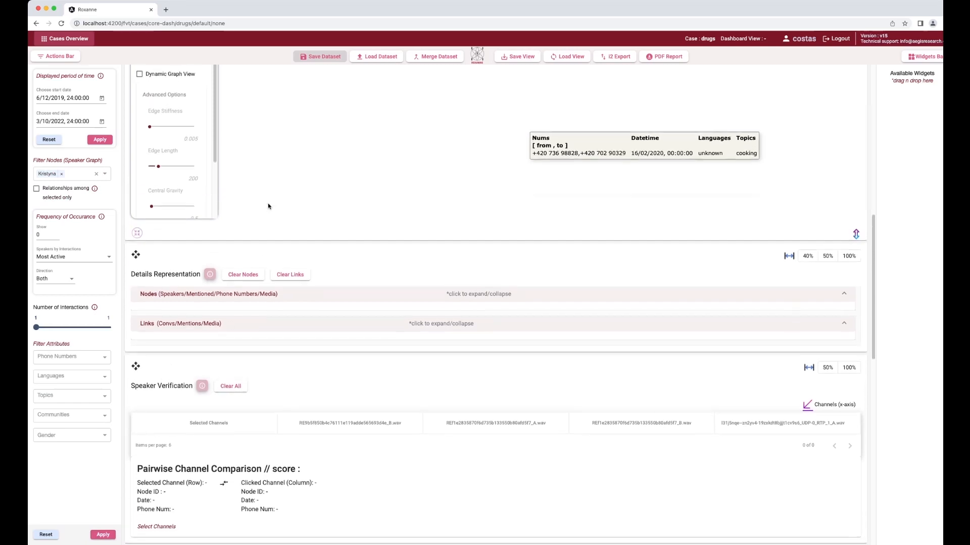
left_click(137, 359)
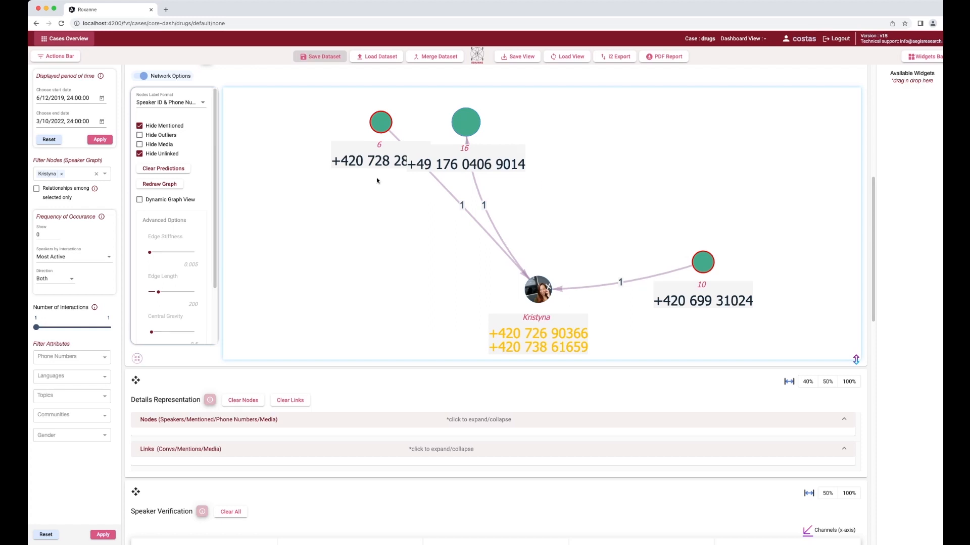
left_click(200, 103)
left_click(200, 103)
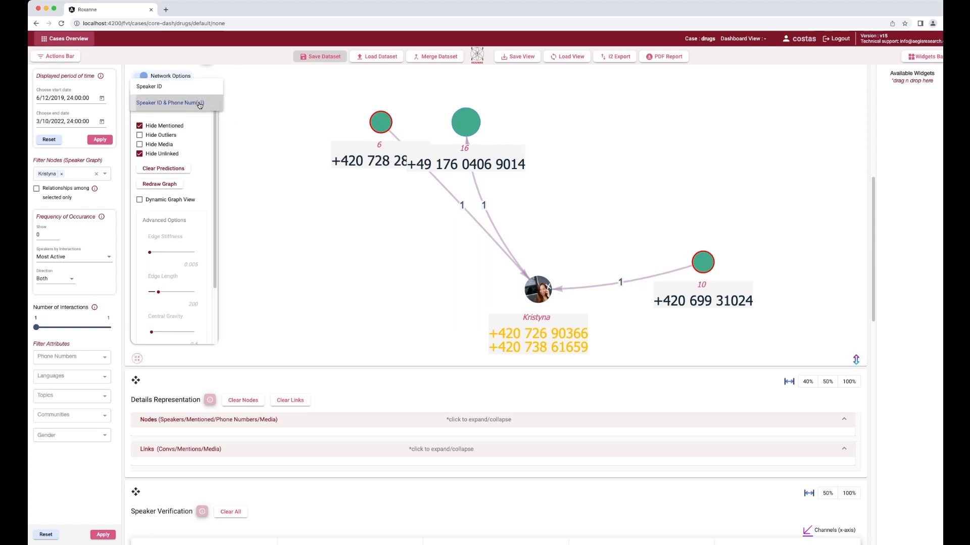
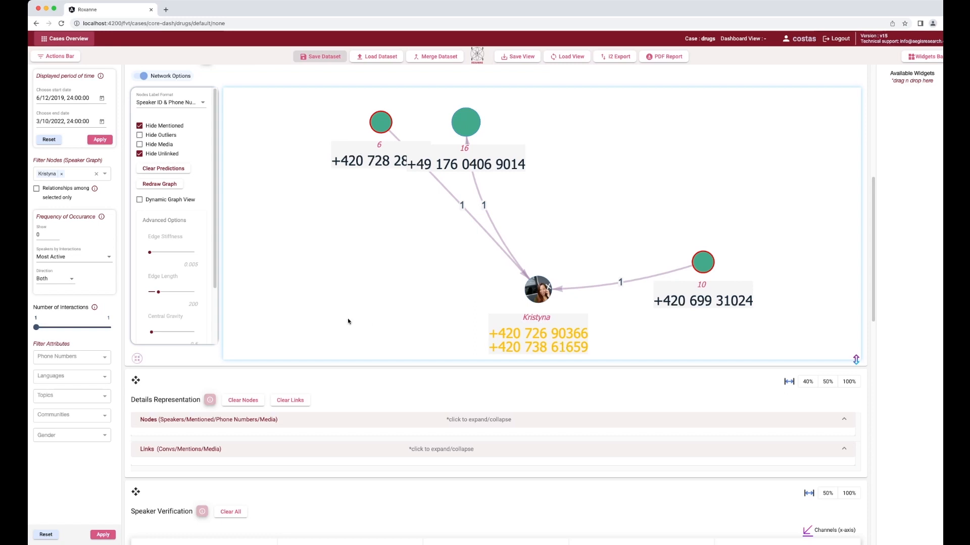
Restrict the Speaker Based Graph to the filtered speaker's second listed phone number.
left_click(105, 361)
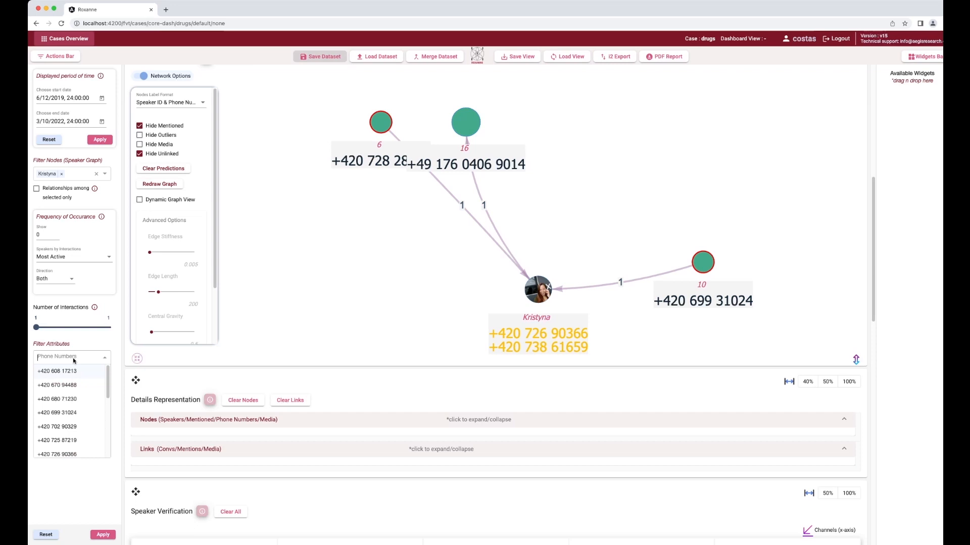
type("61659")
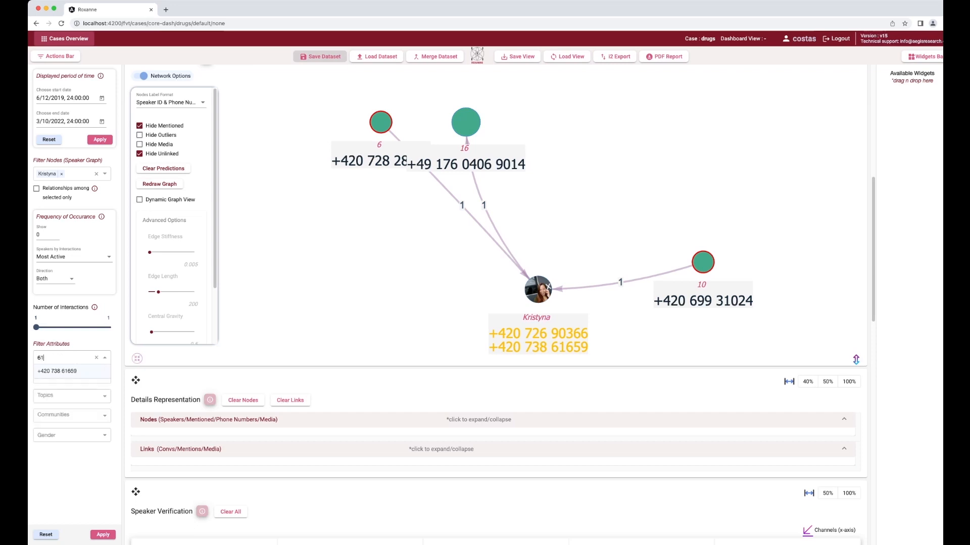
left_click(62, 373)
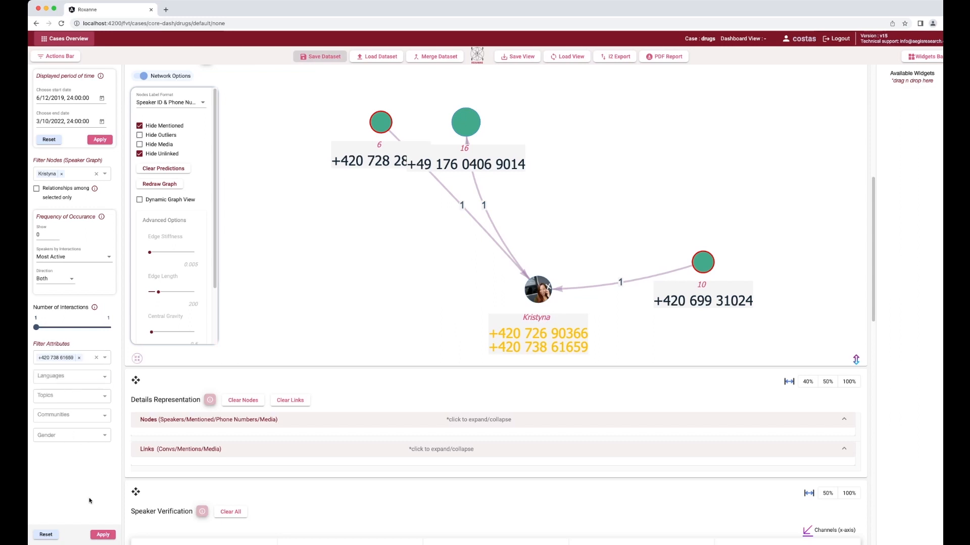
left_click(103, 535)
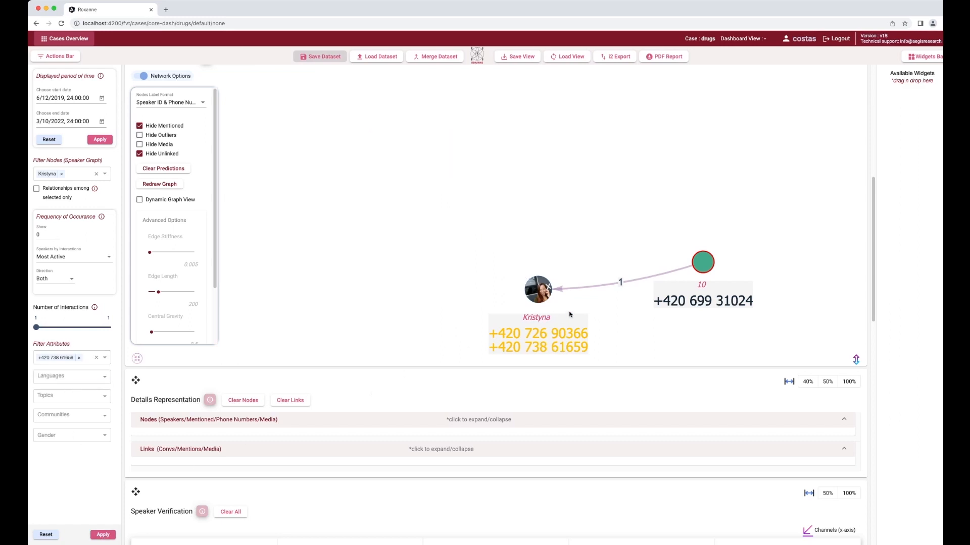
Add the arranging a party link from speaker 10 to the filtered speaker to the Speaker Verification Widget only.
left_click(590, 289)
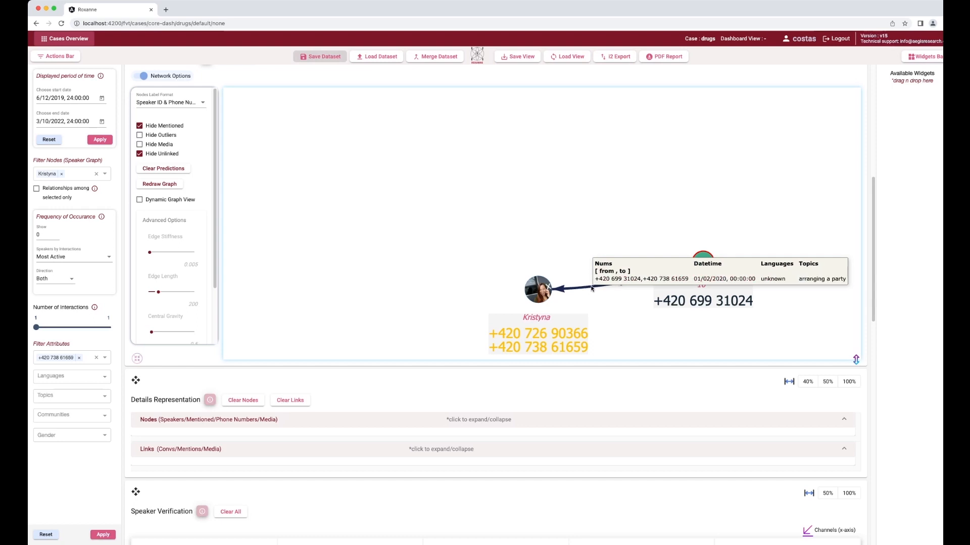
left_click(591, 288)
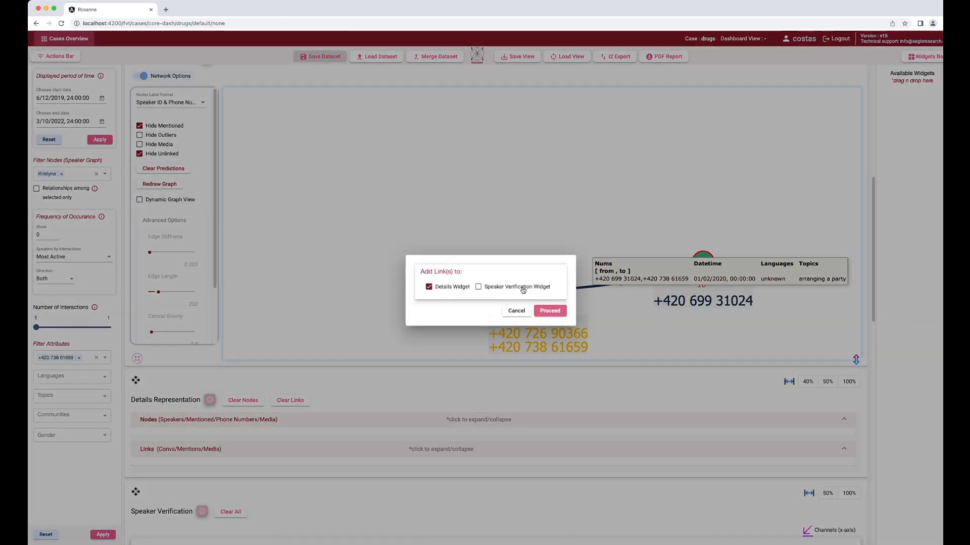
left_click(519, 287)
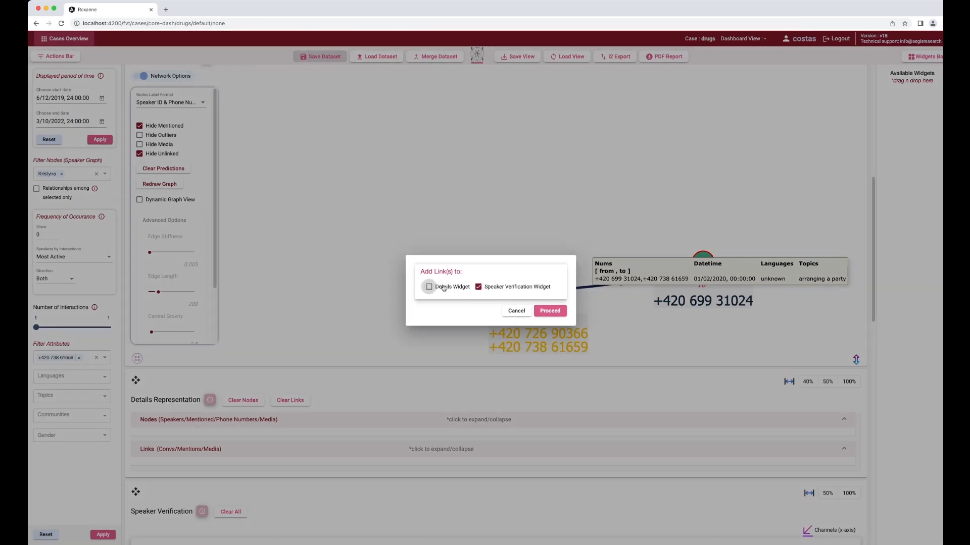
left_click(430, 286)
left_click(557, 311)
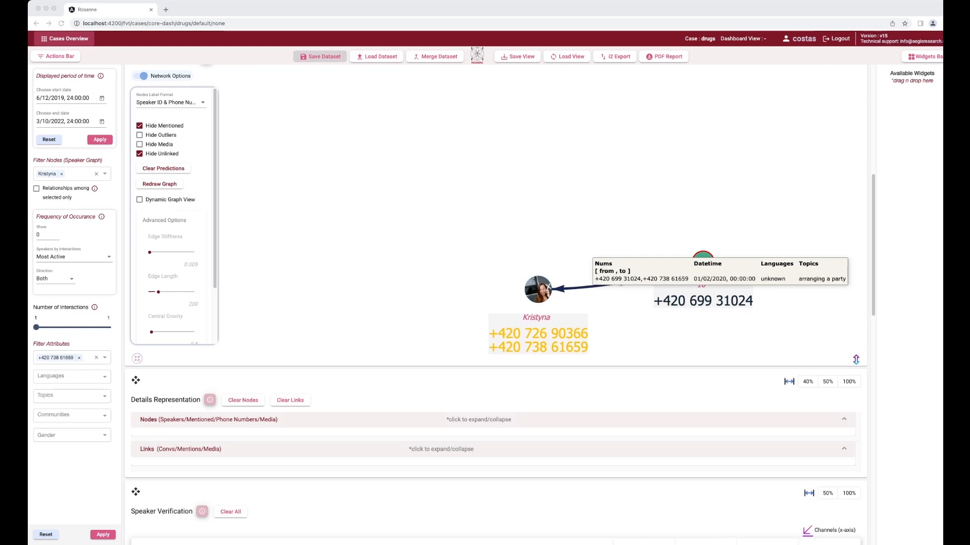
Compare the filtered speaker's channel with the first channel column in Speaker Verification and listen briefly to both recordings.
left_click(301, 372)
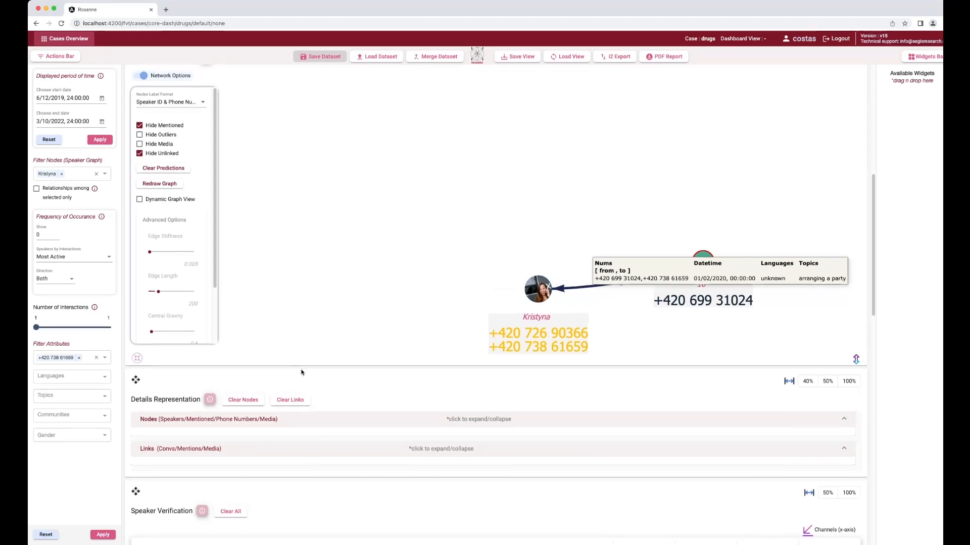
scroll(301, 372, "down", 3)
scroll(301, 373, "down", 3)
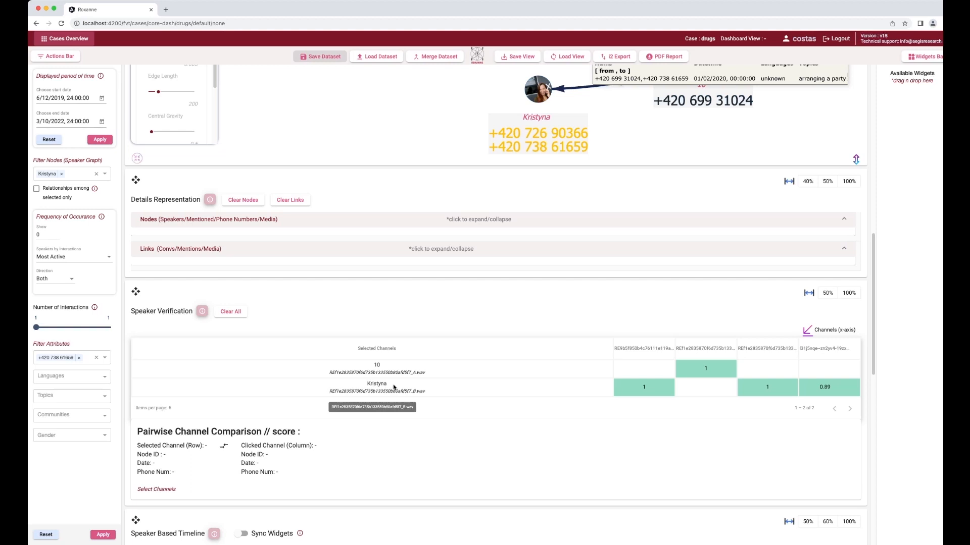
left_click(646, 389)
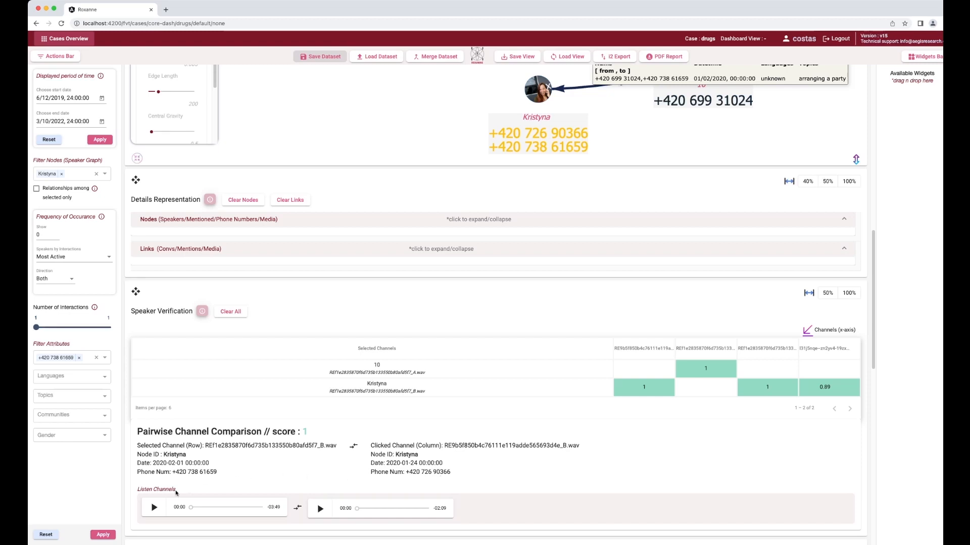
left_click(153, 507)
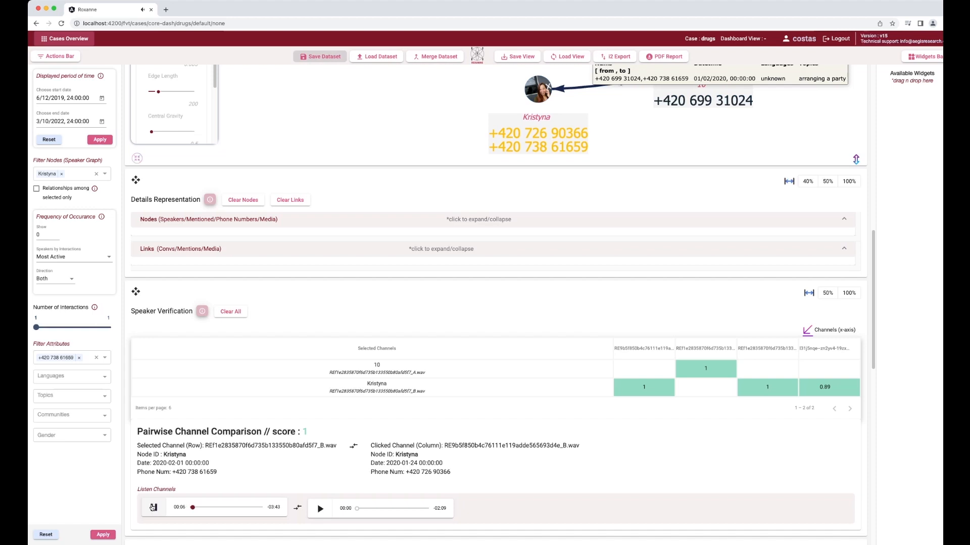
left_click(153, 508)
left_click(320, 509)
left_click(319, 509)
Add the arranging a party link from the Speaker Based Graph to the Details Widget.
scroll(304, 426, "up", 3)
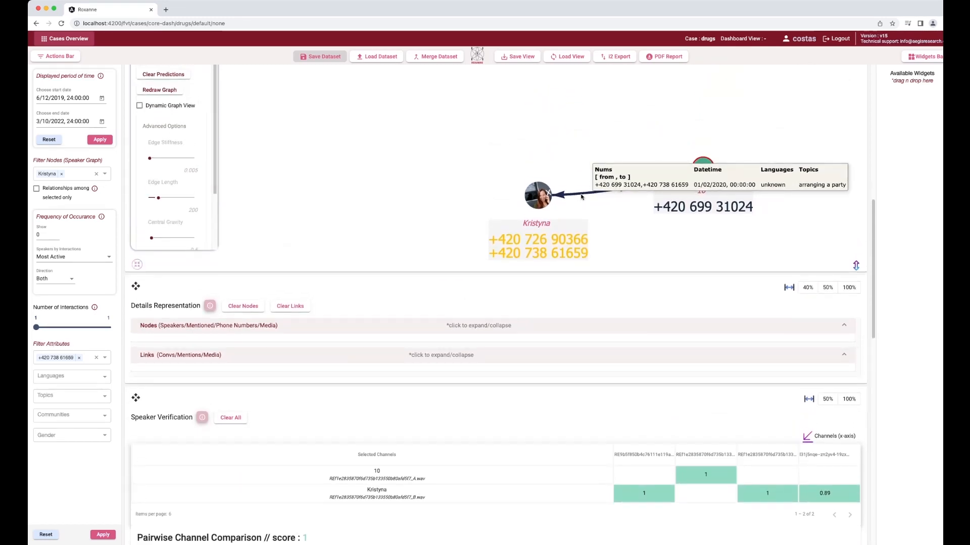
left_click(581, 197)
left_click(582, 197)
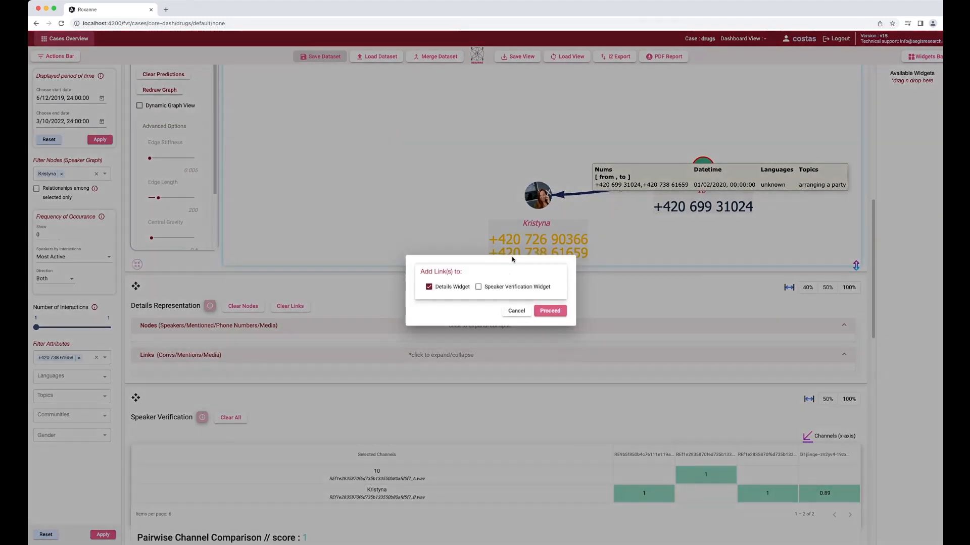
left_click(559, 311)
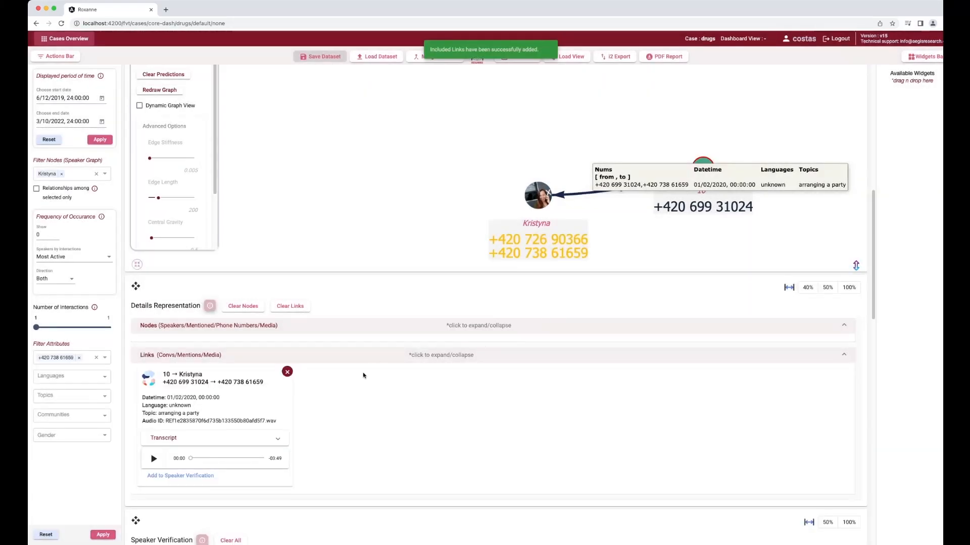
Read the arranging a party link's transcript in Details Representation, focusing on the passages about the party and the assigned topic.
scroll(364, 374, "down", 1)
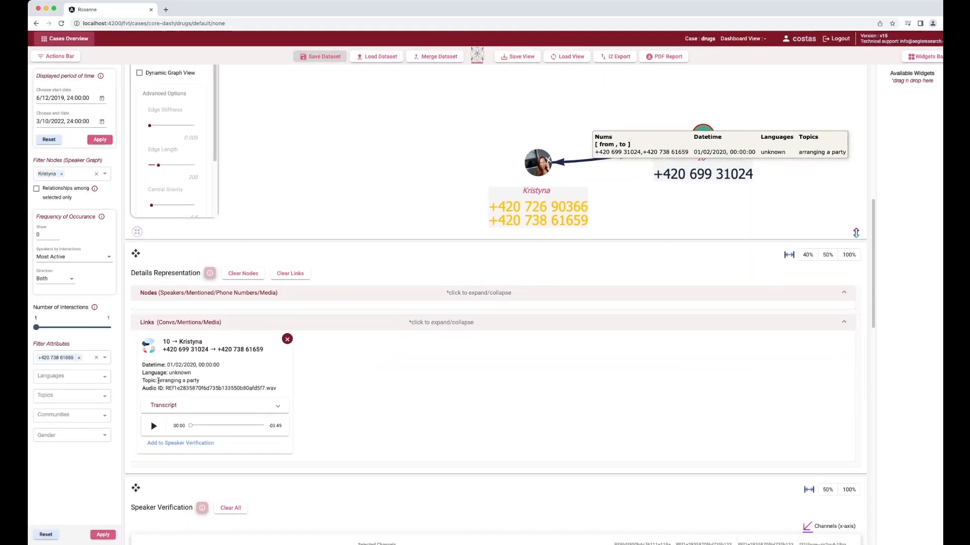
left_click(277, 406)
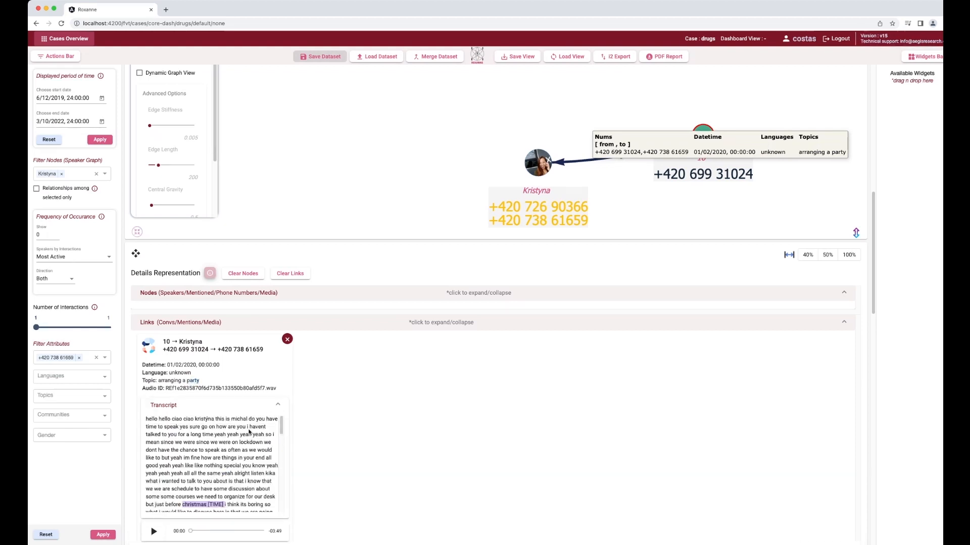
scroll(249, 432, "down", 1)
scroll(249, 432, "down", 3)
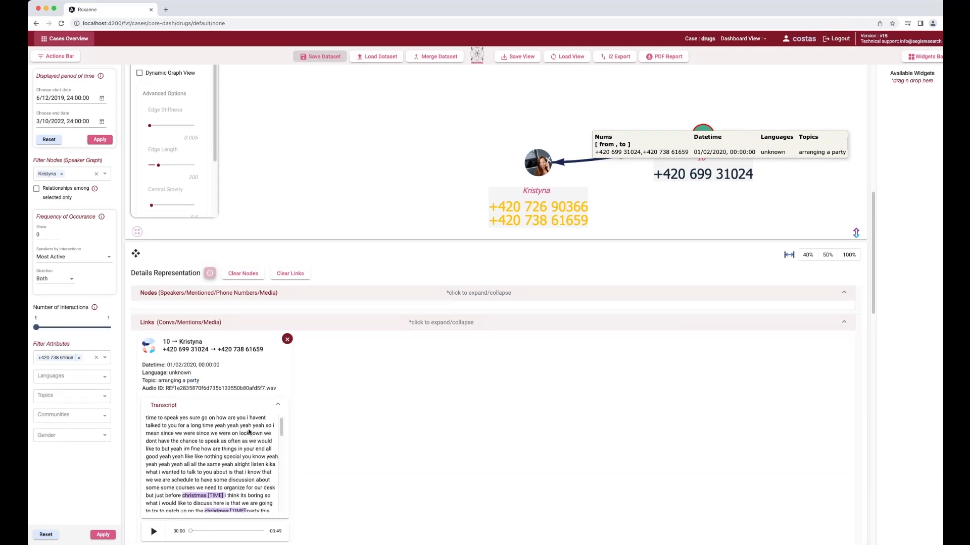
scroll(249, 432, "down", 4)
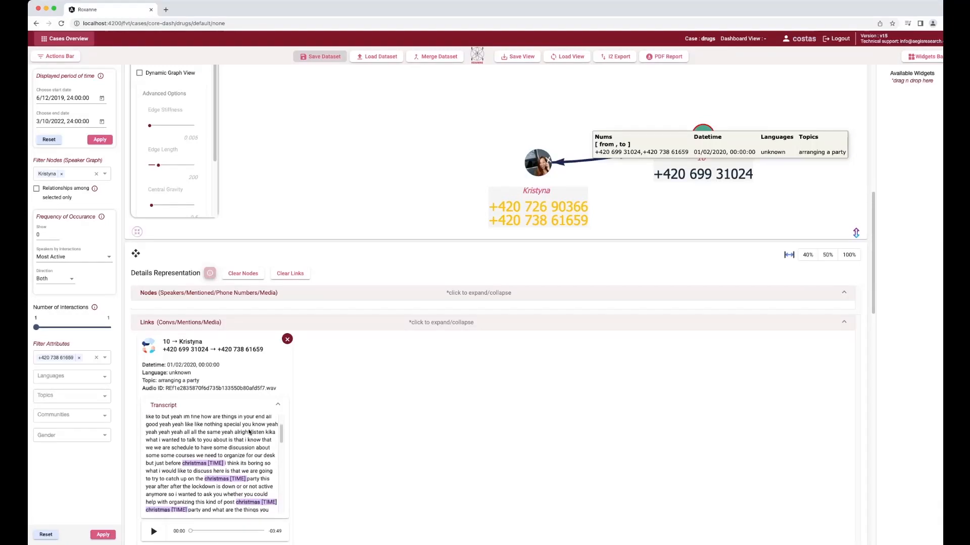
scroll(249, 433, "down", 1)
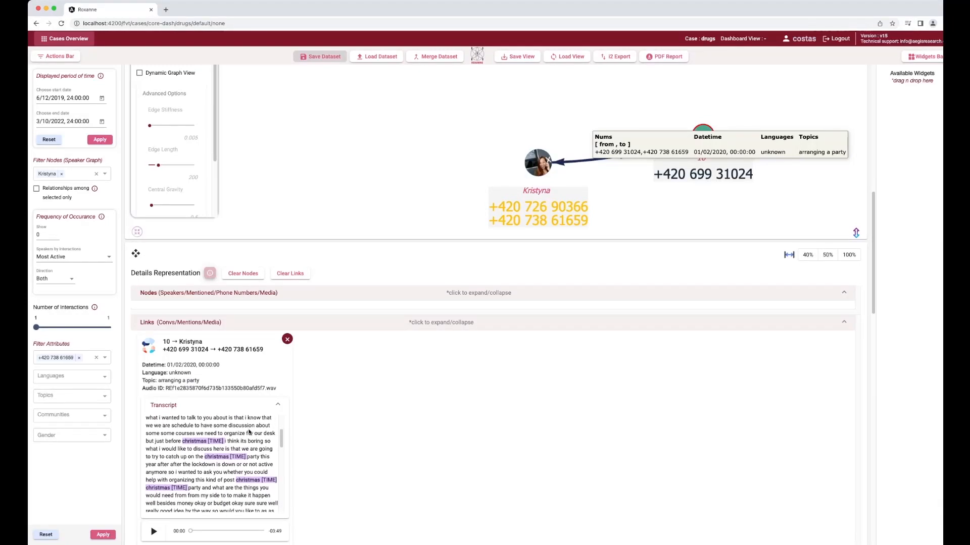
scroll(262, 457, "down", 3)
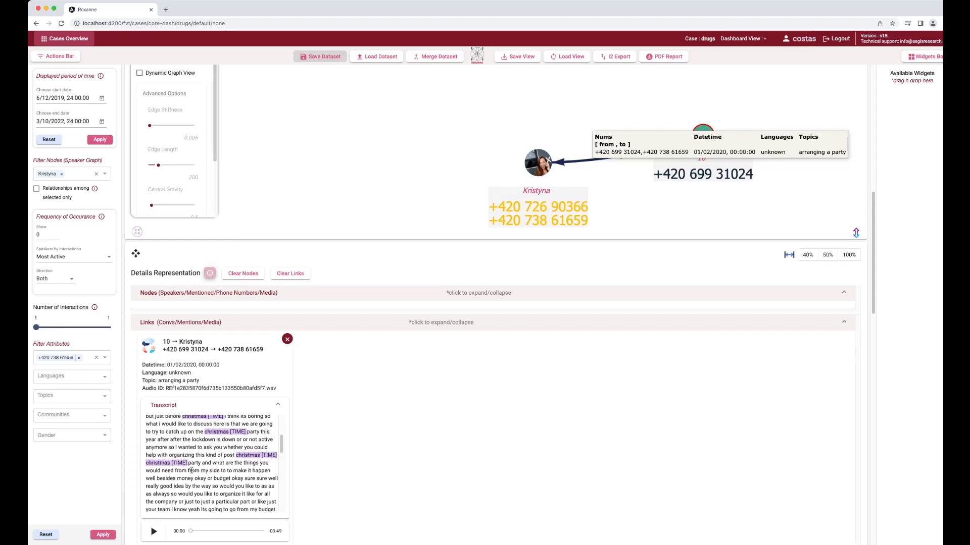
double_click(195, 463)
scroll(220, 480, "down", 1)
scroll(220, 480, "down", 1)
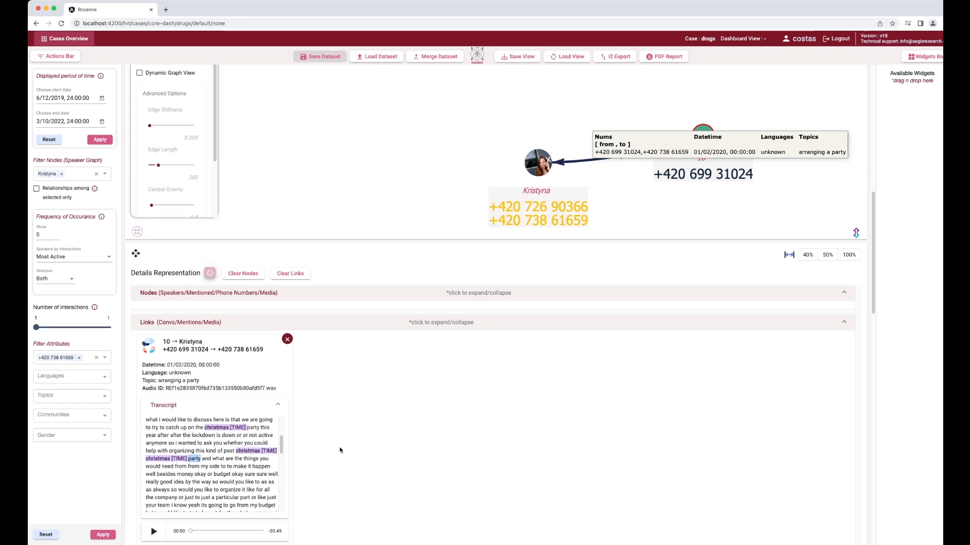
triple_click(172, 381)
left_click(171, 381)
Clear the links from Details Representation and all channels from Speaker Verification.
left_click(286, 278)
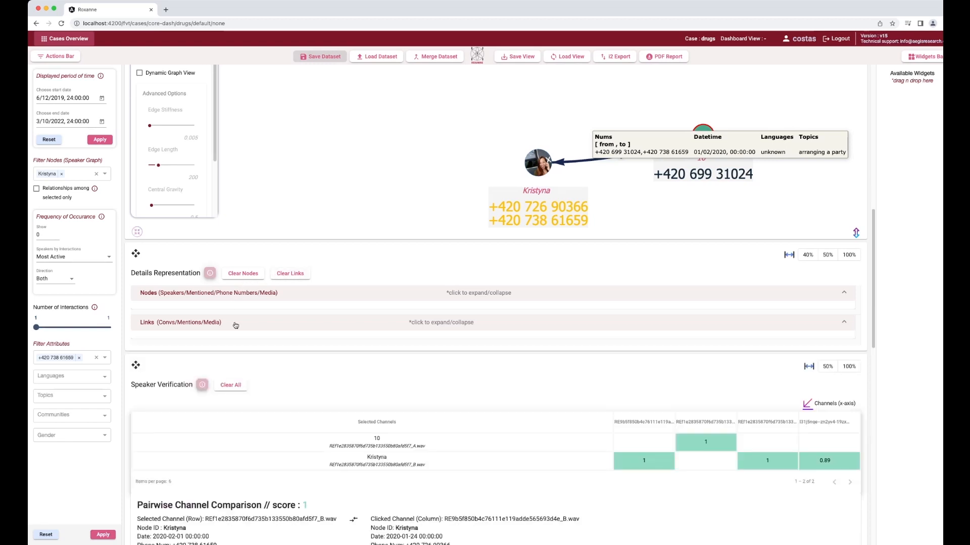
left_click(237, 384)
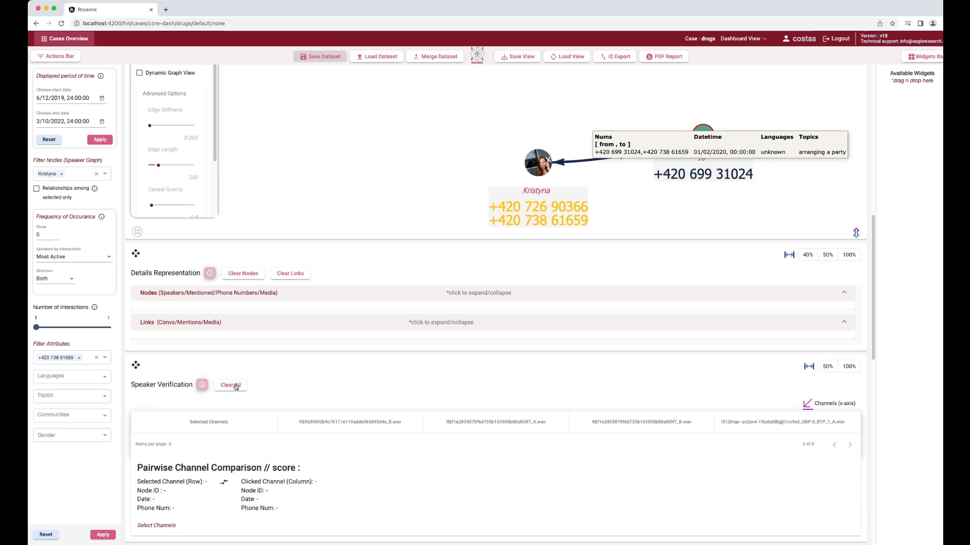
Remove the phone number from the attribute filters and apply the change so the Speaker Based Timeline updates.
left_click(79, 358)
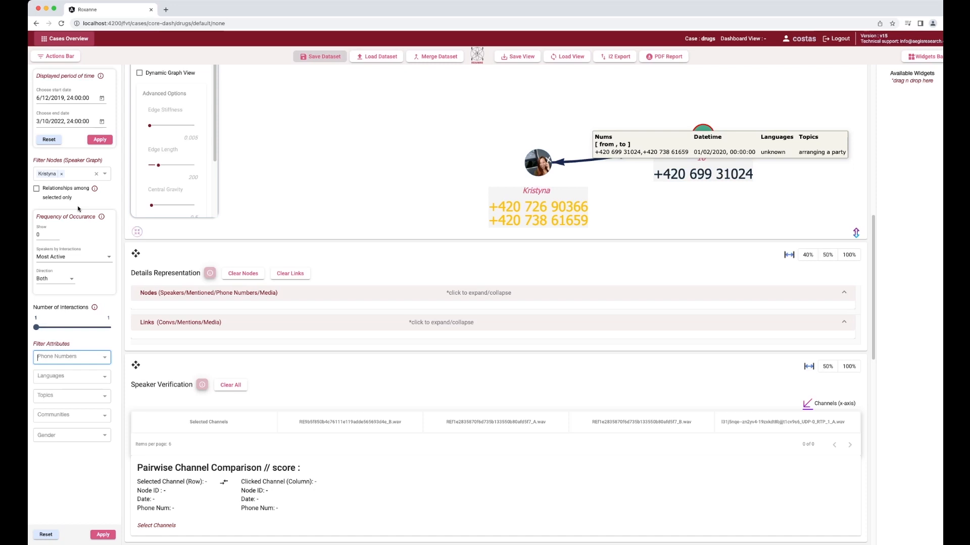
scroll(185, 275, "down", 6)
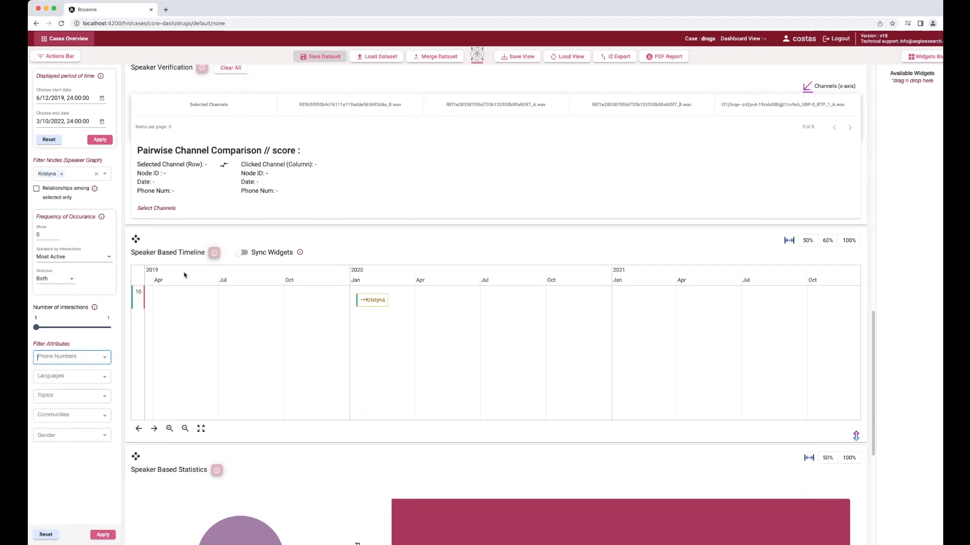
scroll(184, 276, "down", 1)
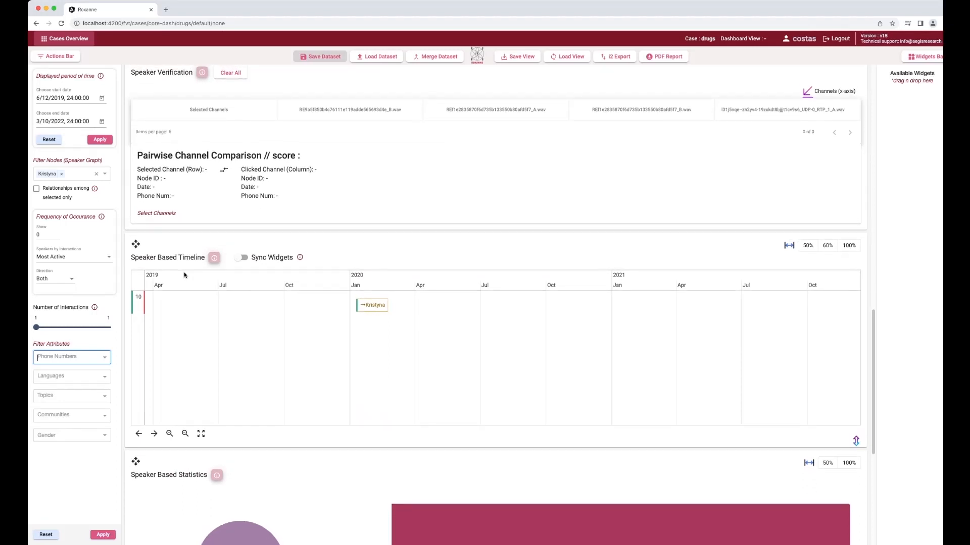
left_click(102, 535)
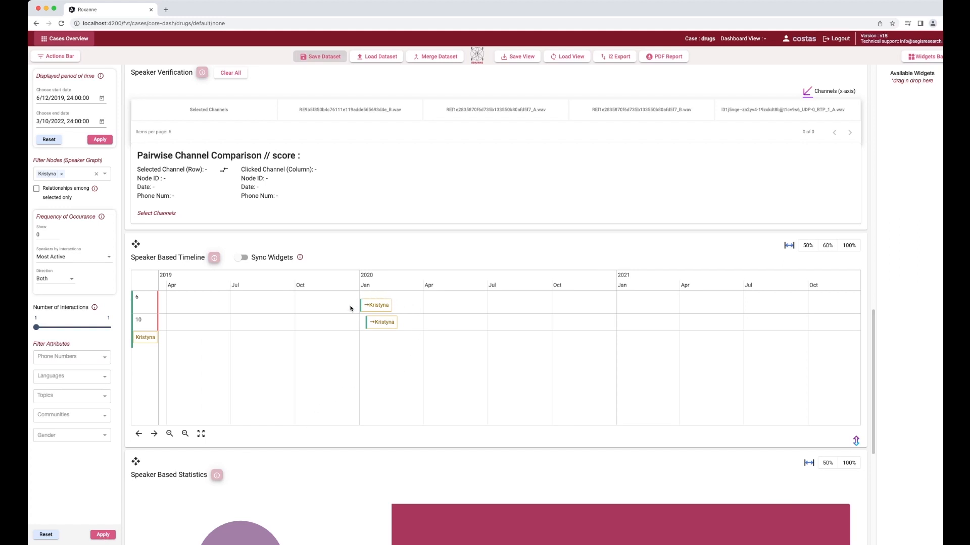
left_click(361, 320)
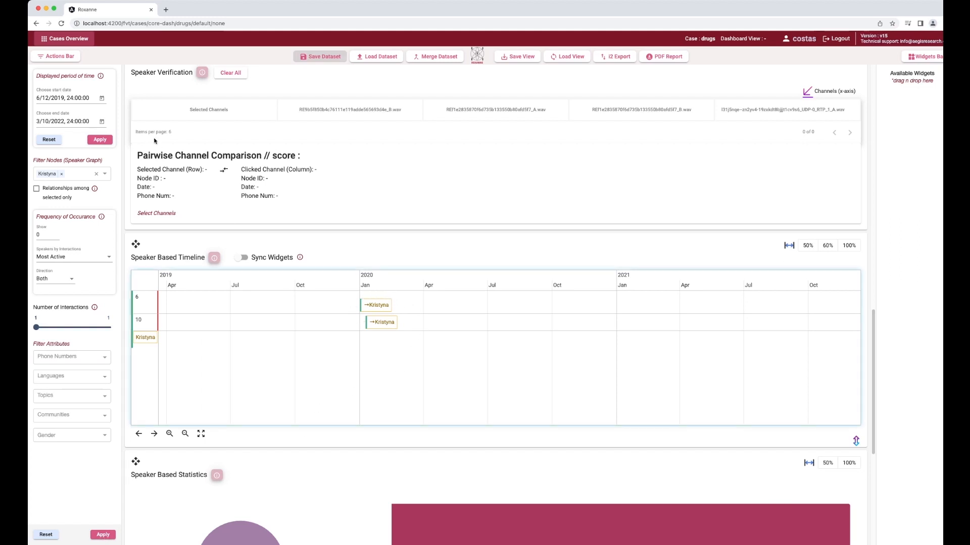
Set the start date of the displayed period of time to 1/1/2020.
left_click(101, 98)
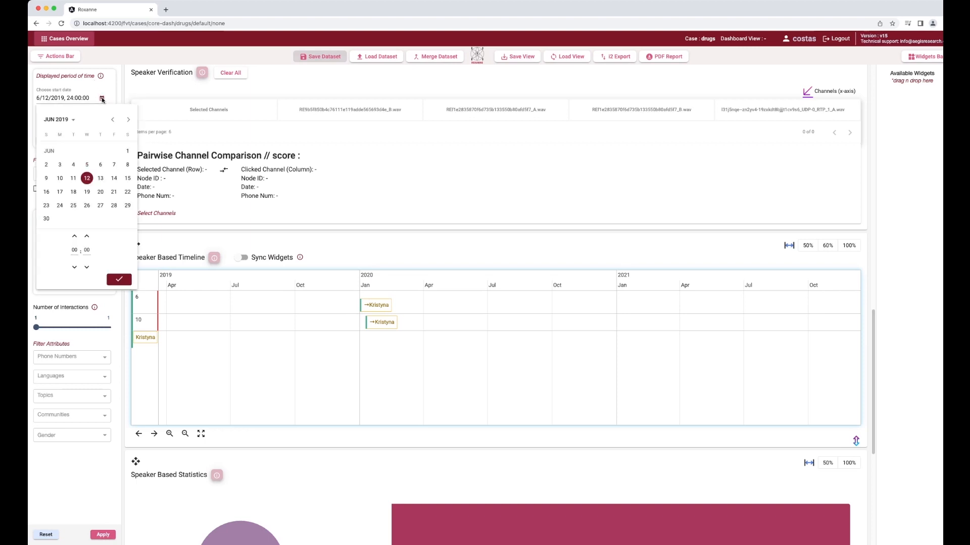
left_click(71, 120)
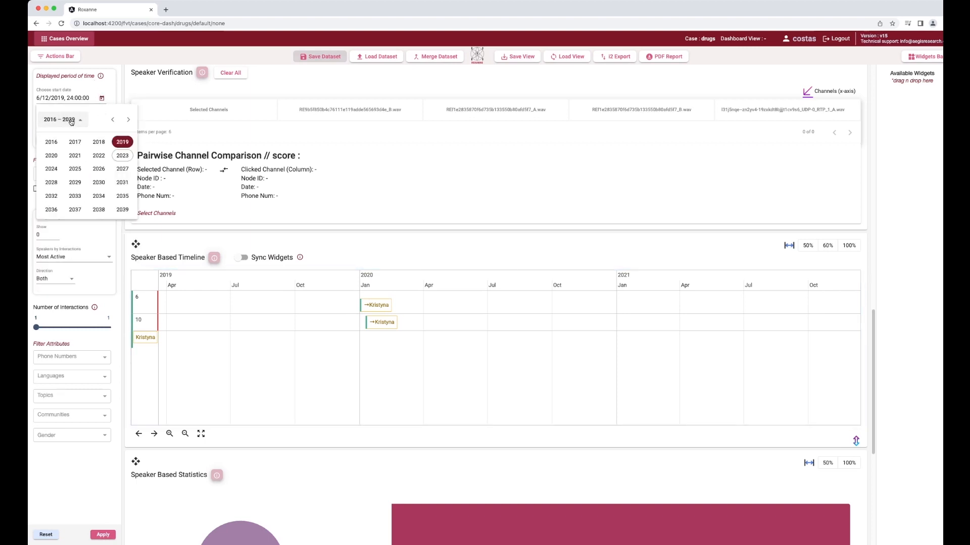
left_click(52, 155)
left_click(53, 155)
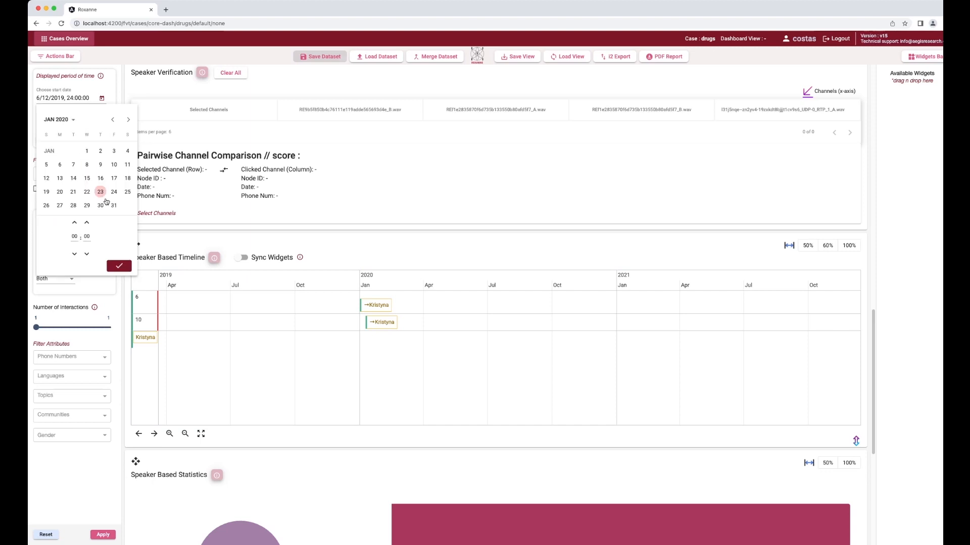
left_click(88, 151)
left_click(121, 265)
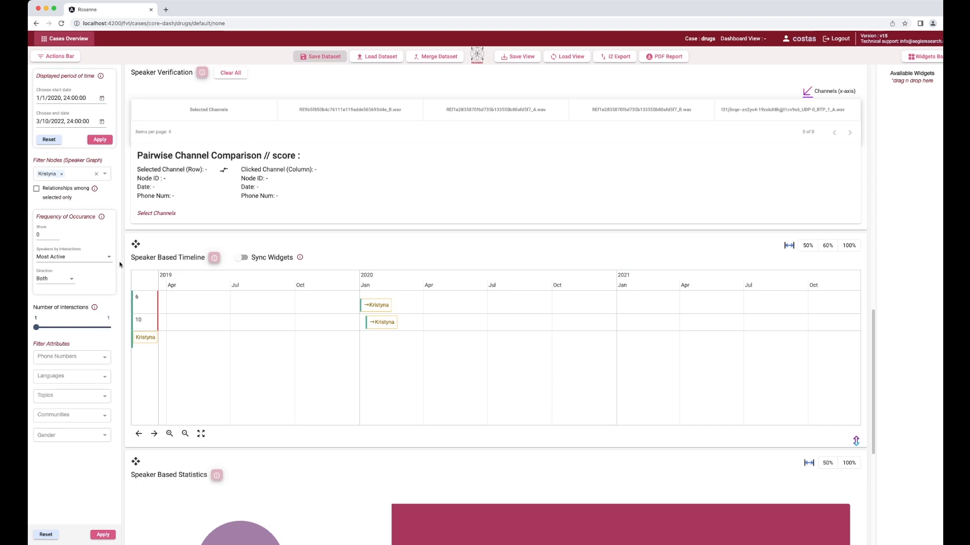
Set the end date of the displayed period to 1/31/2020 and apply the period.
left_click(102, 121)
left_click(70, 143)
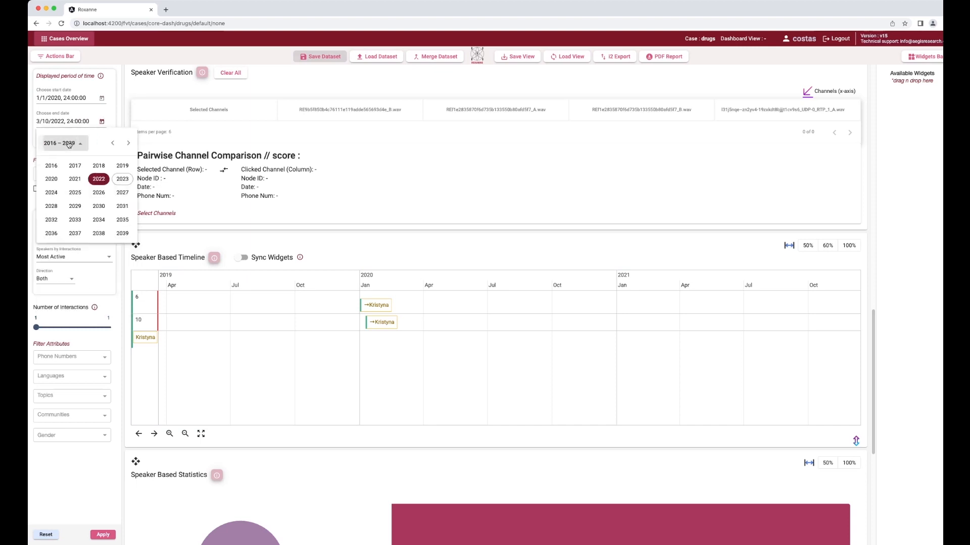
left_click(51, 180)
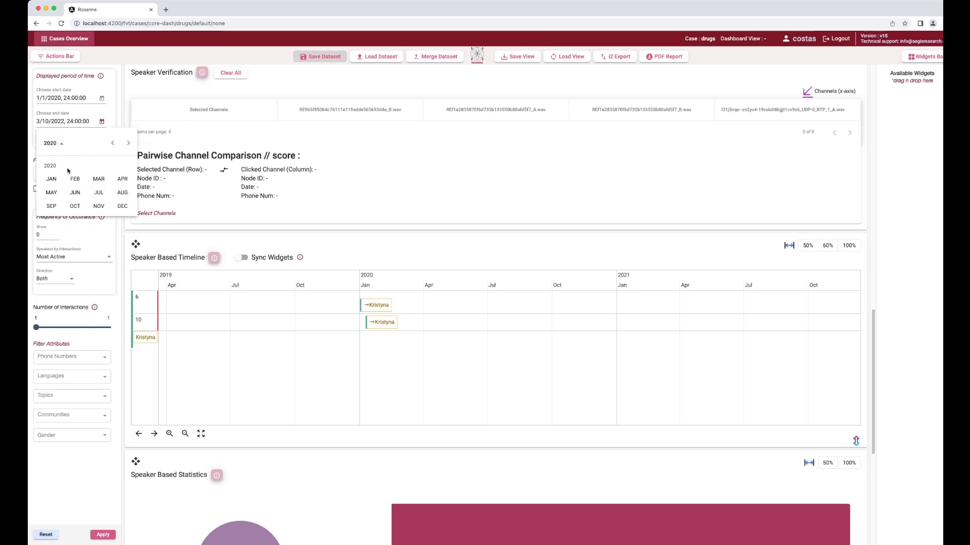
left_click(51, 179)
left_click(111, 228)
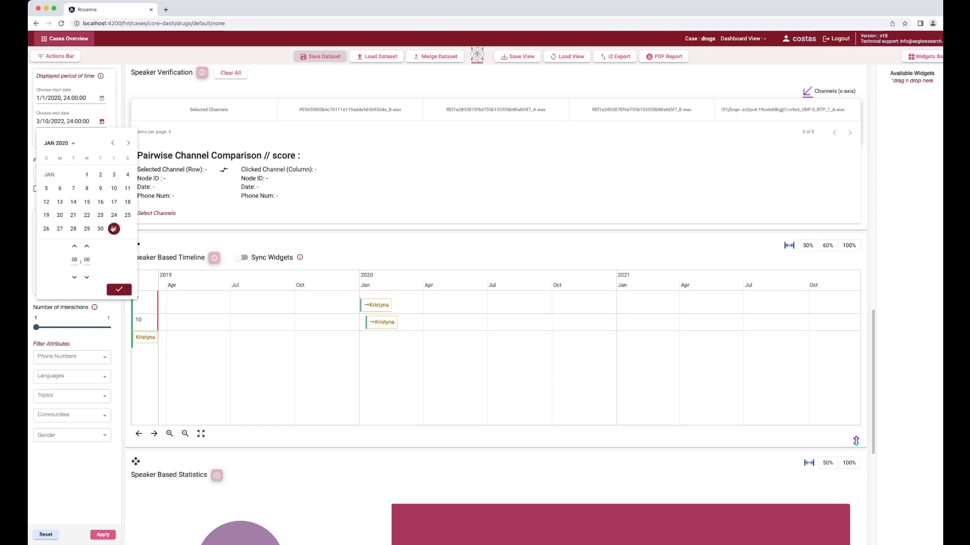
left_click(124, 289)
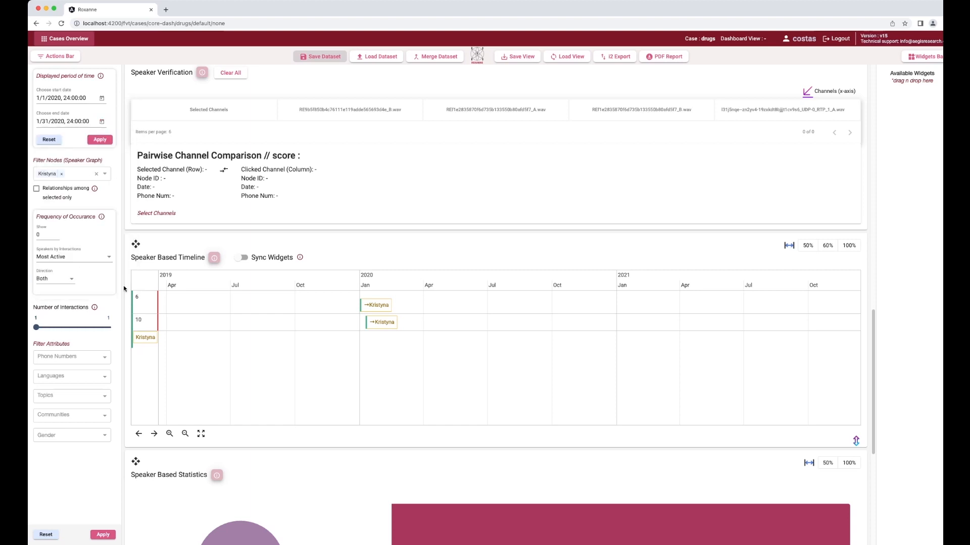
left_click(99, 140)
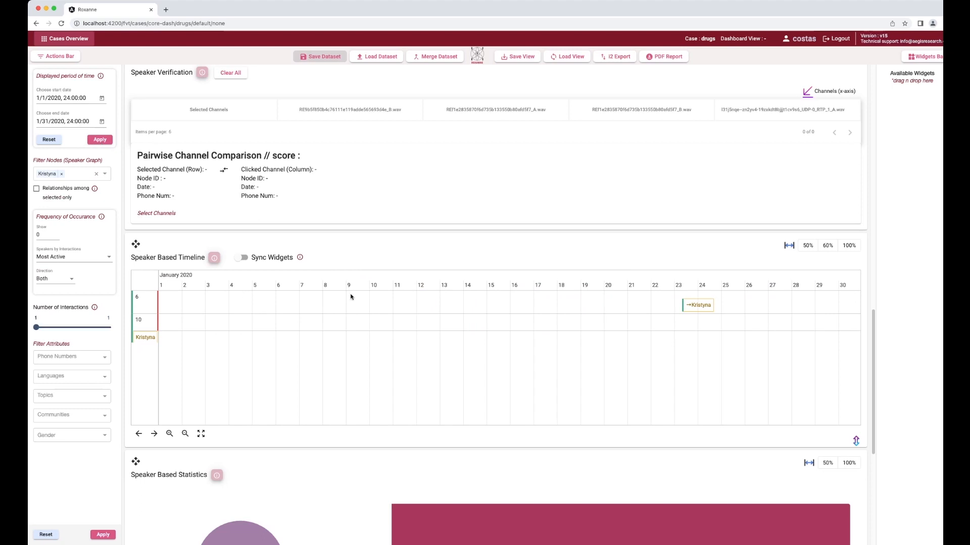
Inspect the details of both links to the filtered speaker on the January–February 2020 timeline and reset the displayed period.
left_click(482, 359)
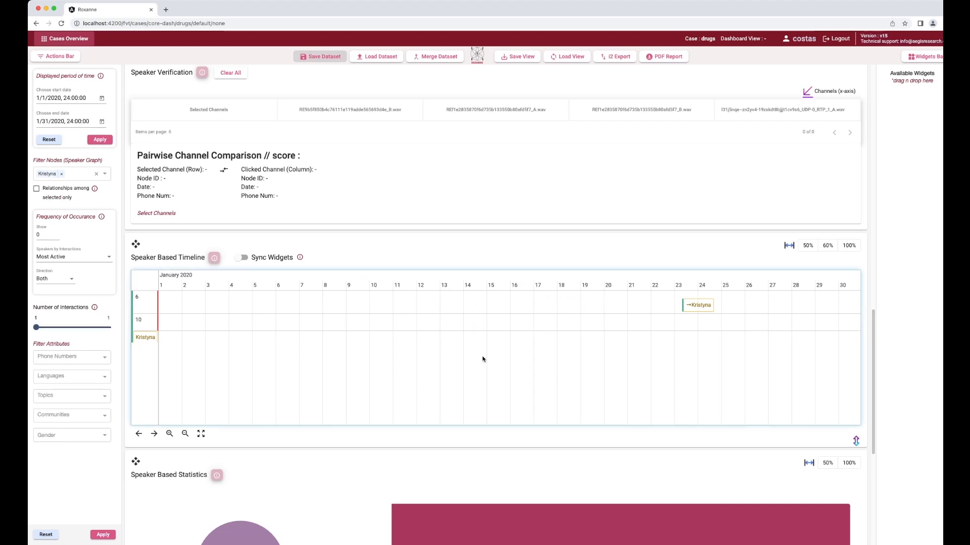
left_click_drag(482, 360, 201, 346)
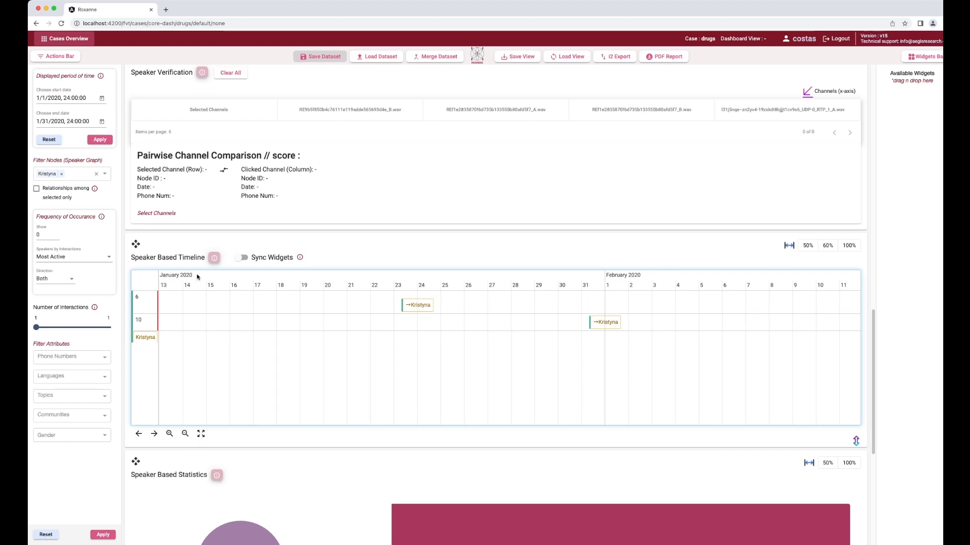
mouse_move(419, 309)
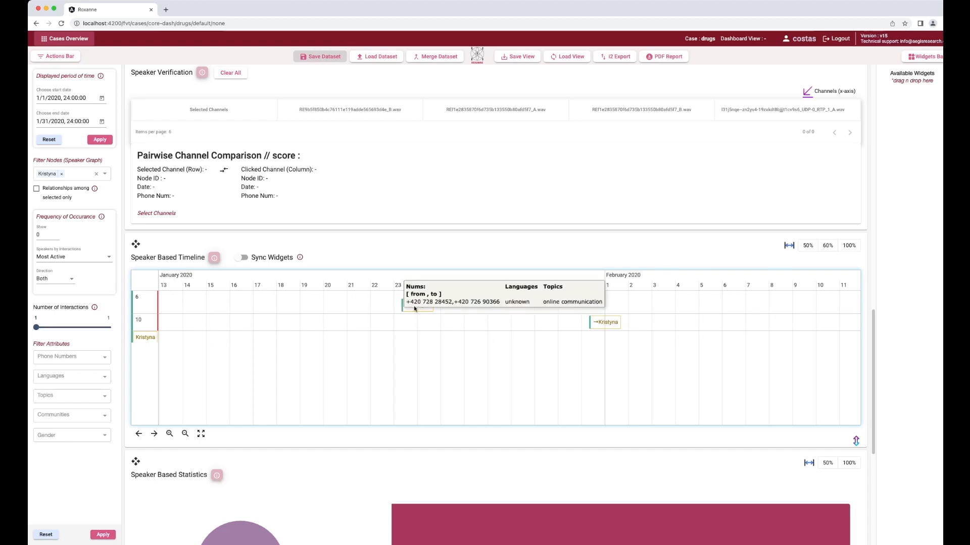
mouse_move(595, 325)
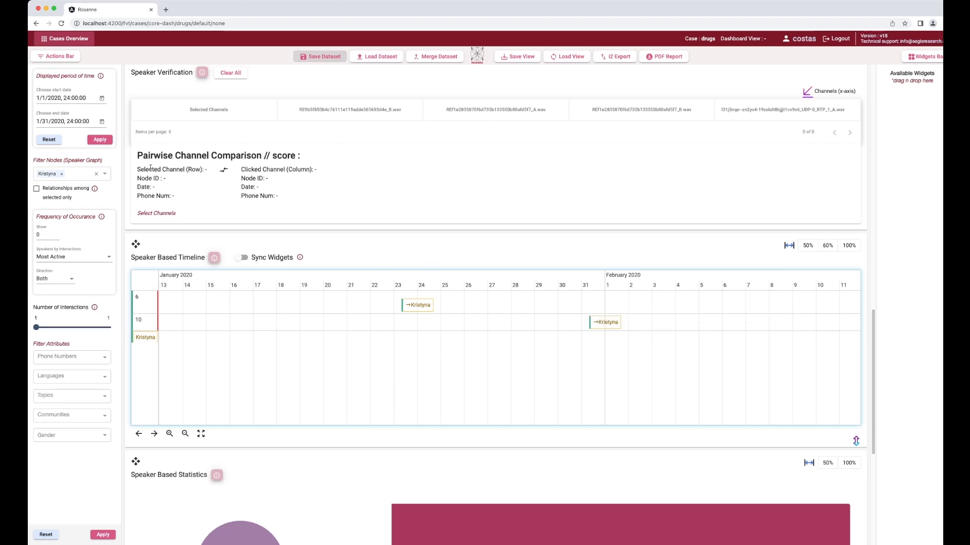
left_click(48, 141)
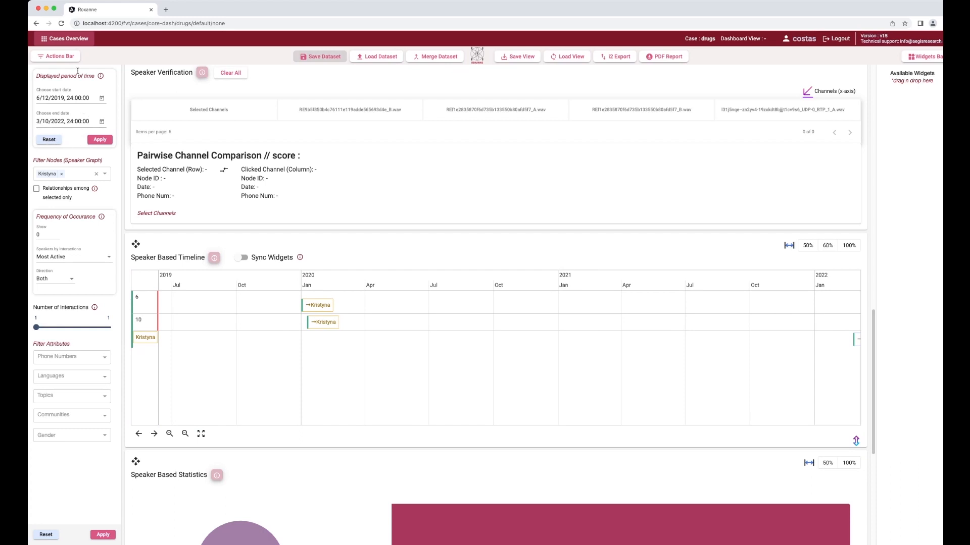
Return to the Cases Overview and open Add Media for the drugs case with Enroll Media disabled.
left_click(75, 39)
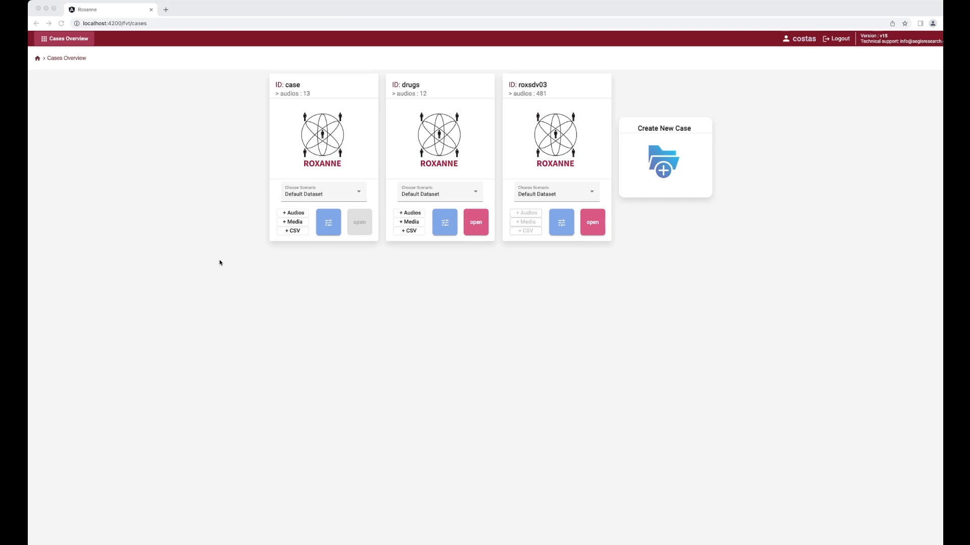
left_click(427, 288)
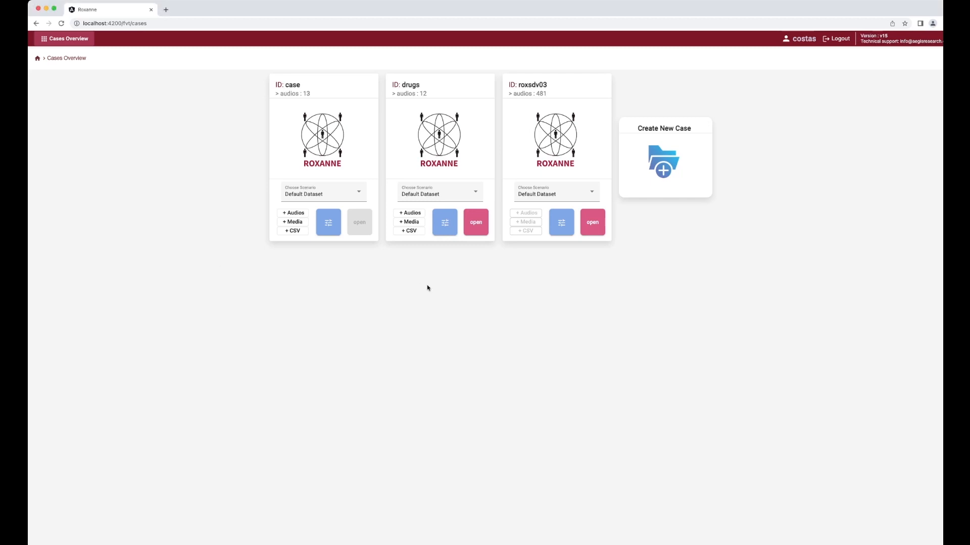
left_click(413, 224)
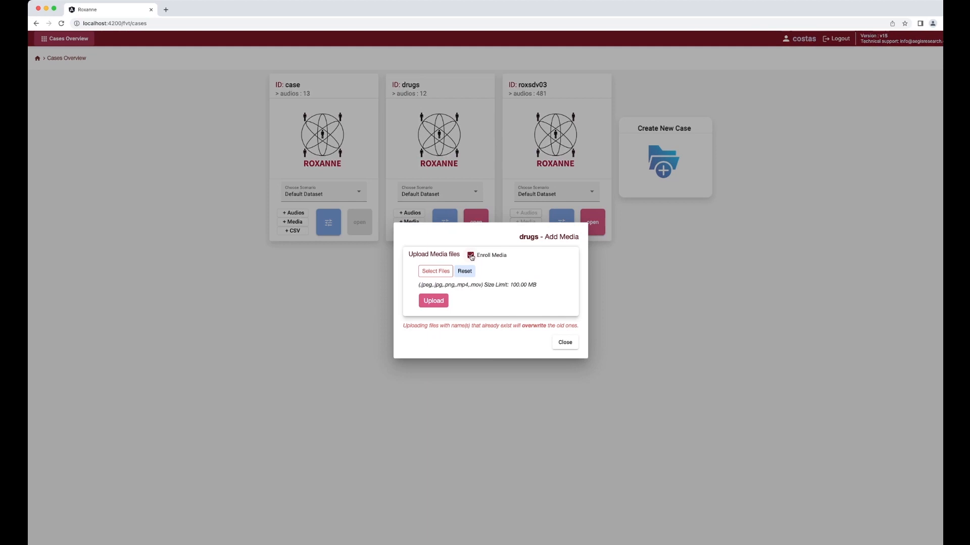
left_click(470, 255)
Upload VID_VIDCHAT_0012_refaced.mp4, img-selfie-1.jpg and VID_VIDCHAT_0011_refaced.mp4 to the drugs case.
left_click(440, 272)
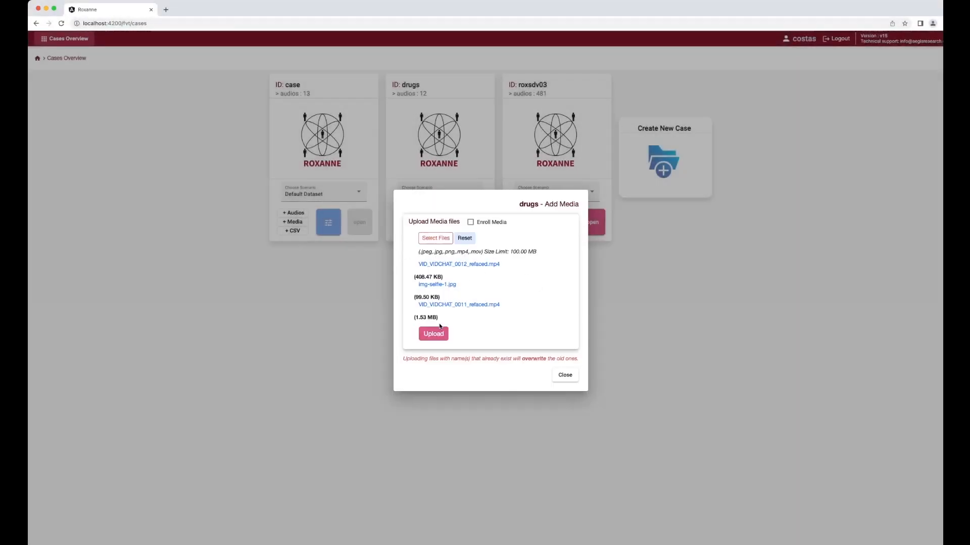
left_click(436, 333)
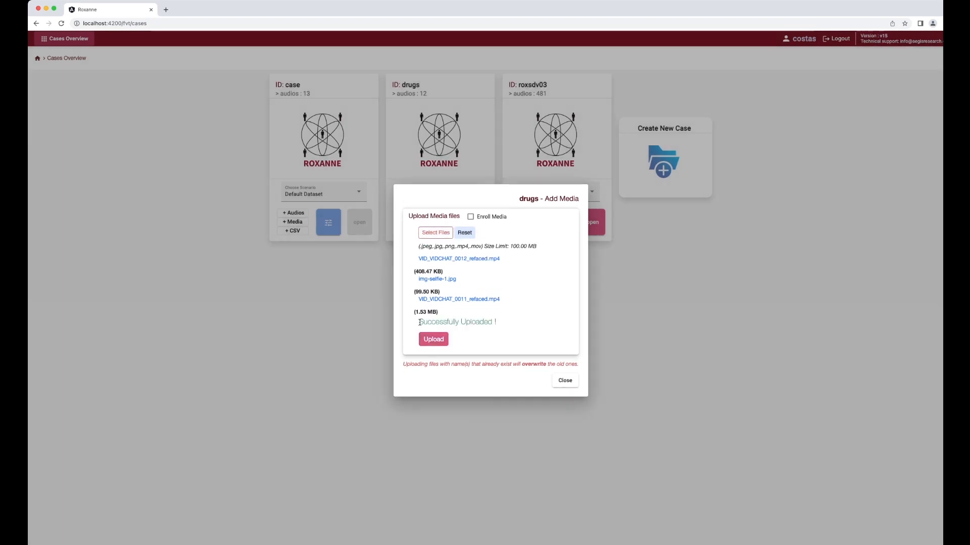
left_click_drag(419, 322, 501, 323)
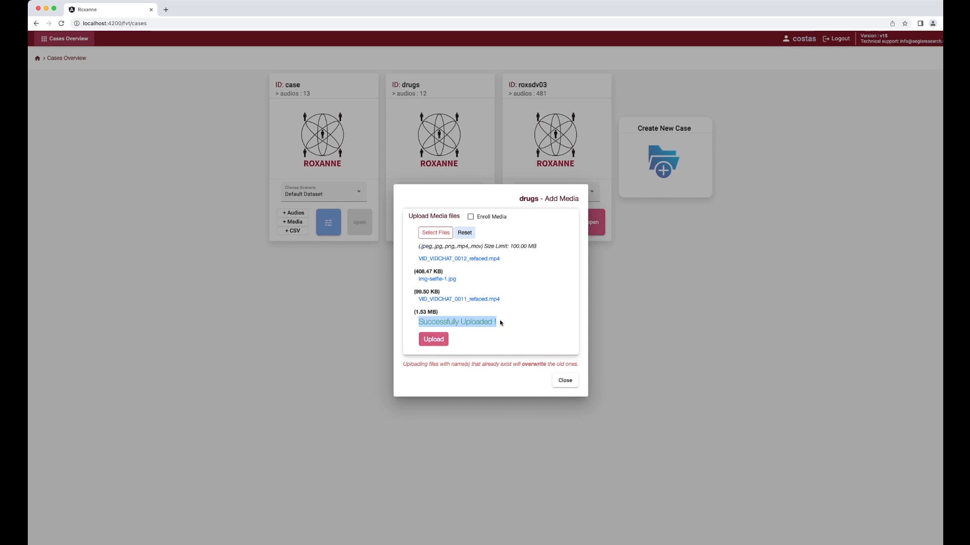
left_click(501, 323)
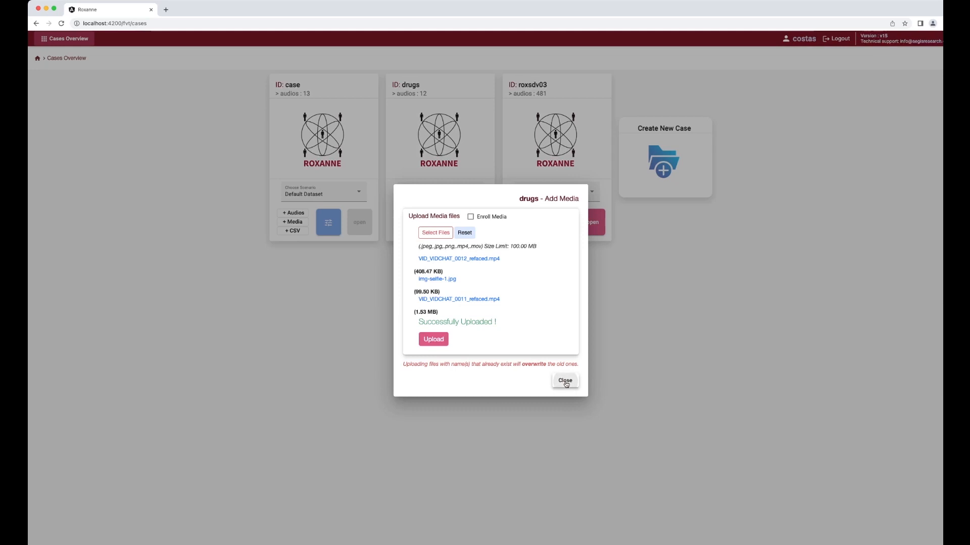
Close the drugs case's Add Media dialog and upload data-phase2.csv as a CSV file to the same case.
left_click(561, 381)
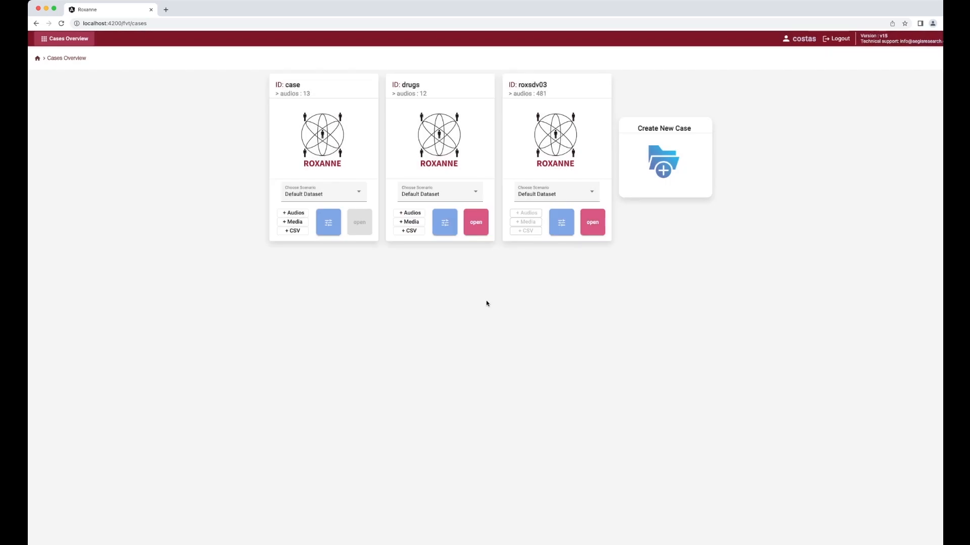
left_click(415, 236)
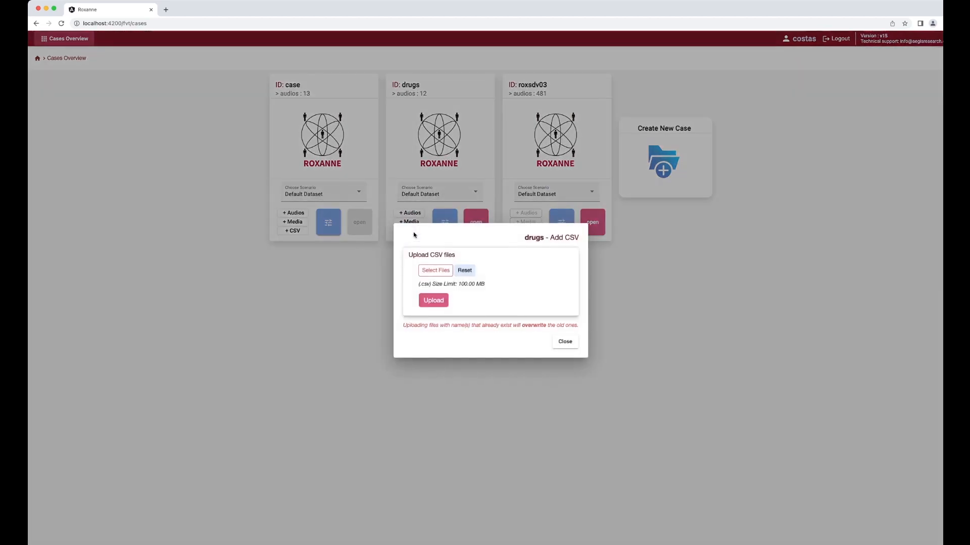
left_click(435, 270)
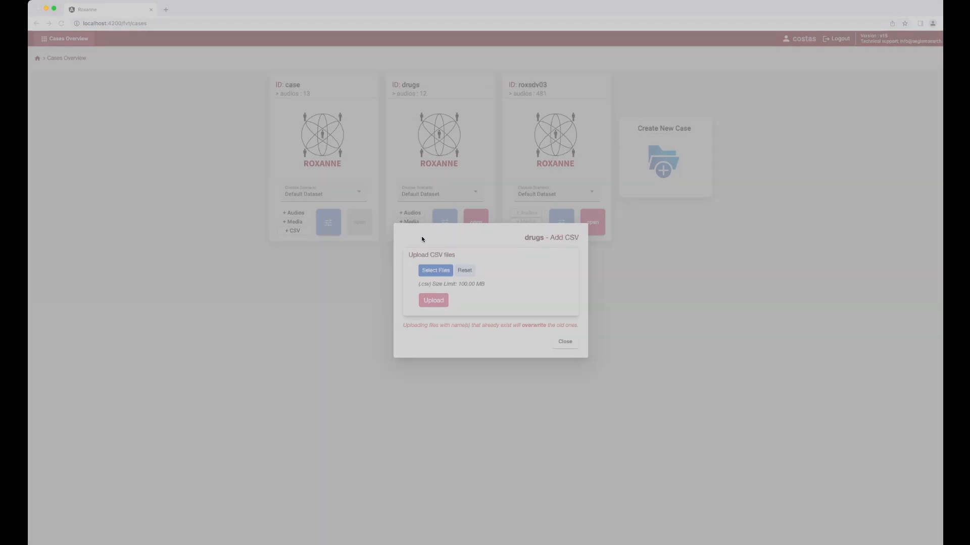
double_click(421, 236)
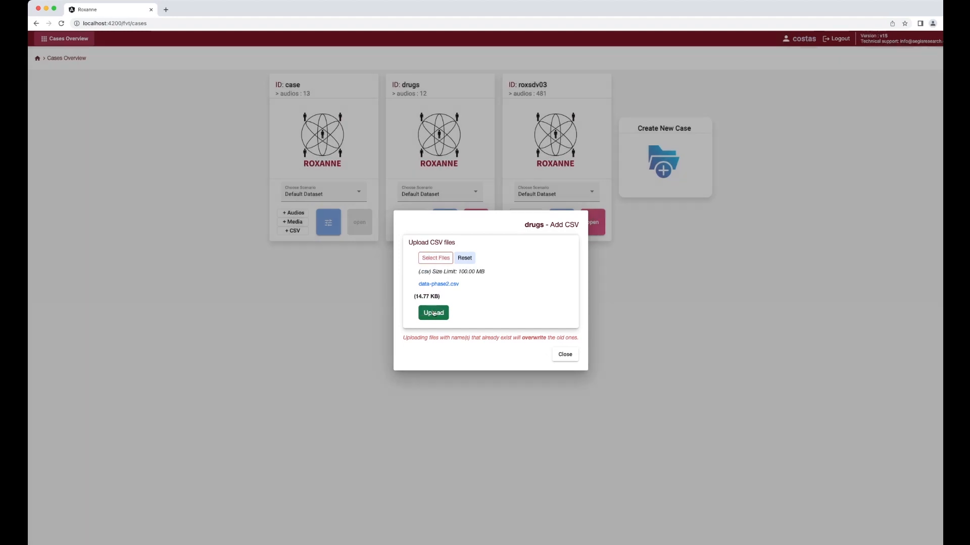
left_click(433, 315)
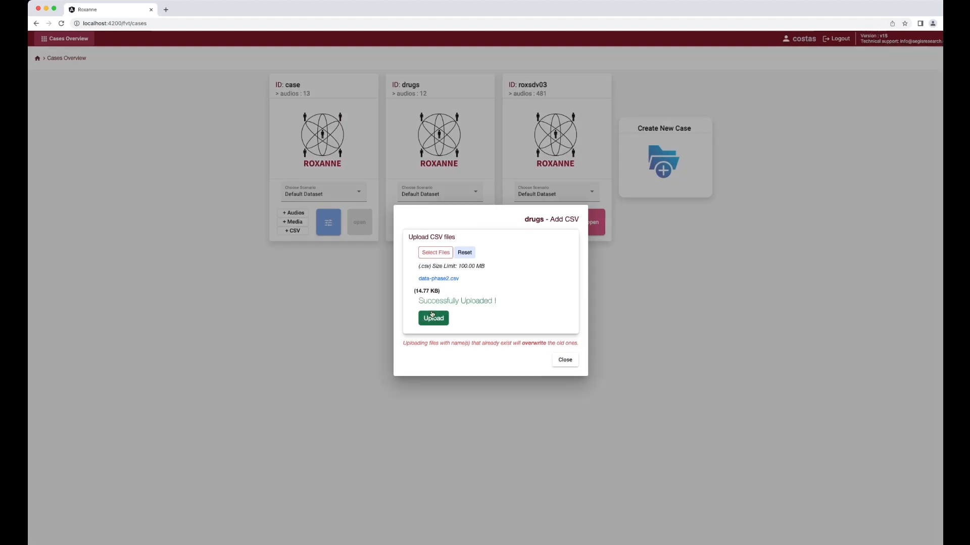
left_click_drag(417, 301, 497, 301)
left_click(497, 300)
left_click(565, 360)
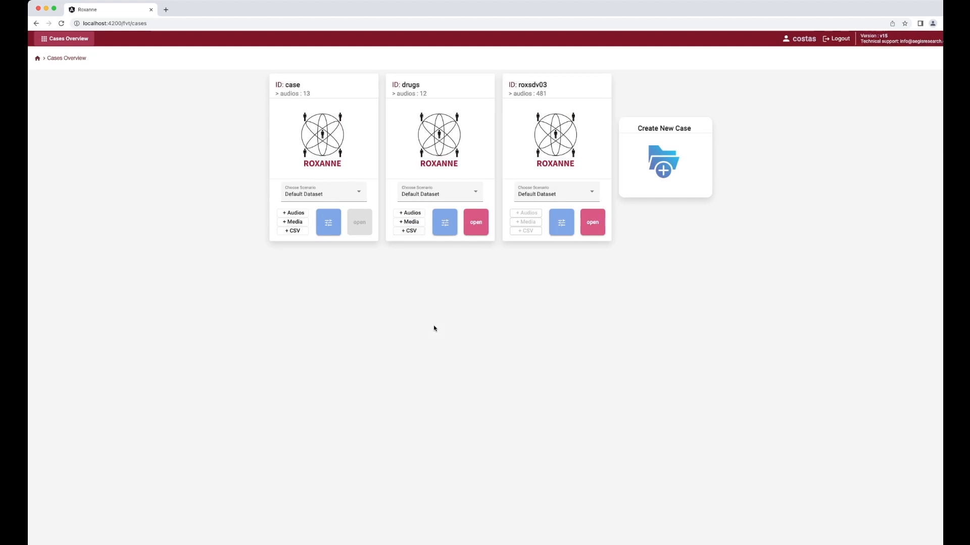
Open the drugs case's configuration and choose data-phase2.csv as its CSV file.
left_click(444, 224)
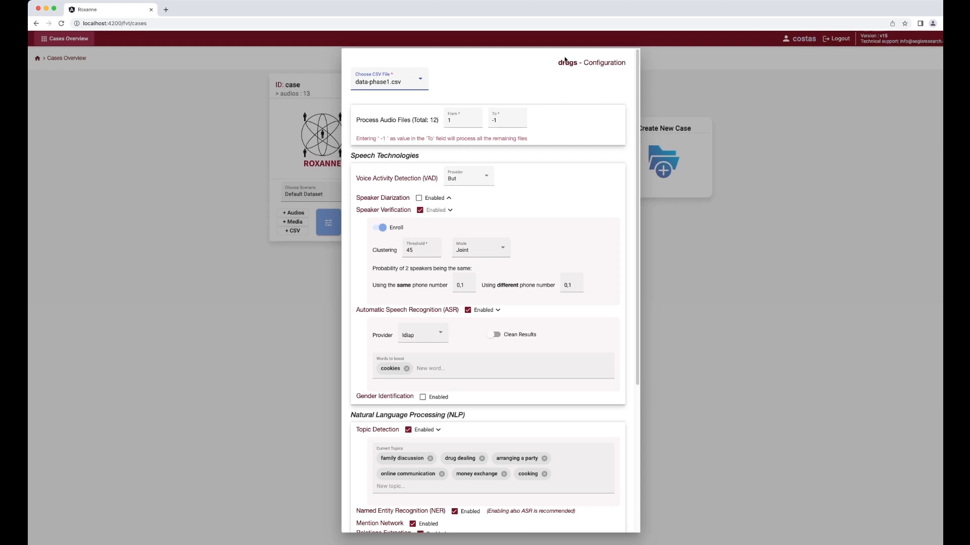
left_click_drag(558, 61, 628, 62)
left_click(550, 91)
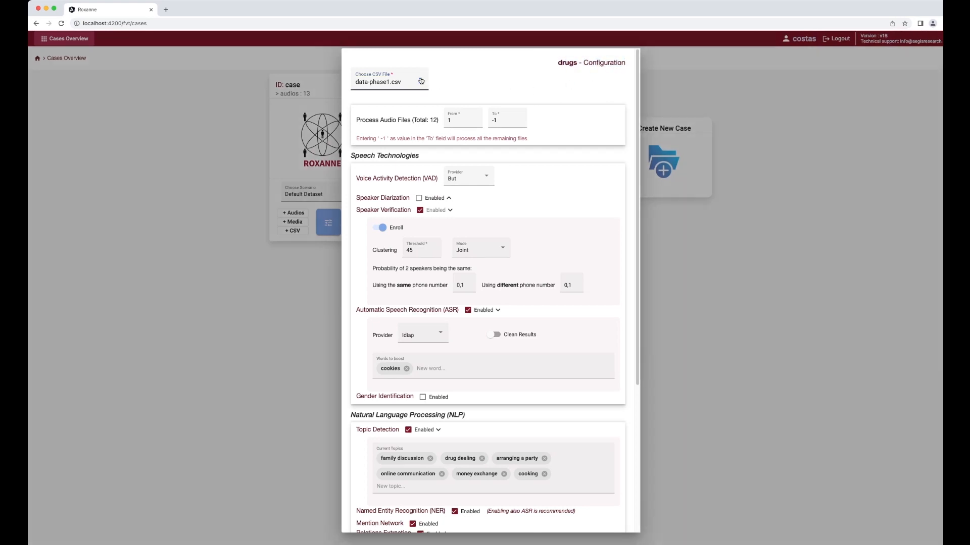
left_click(393, 83)
left_click(392, 101)
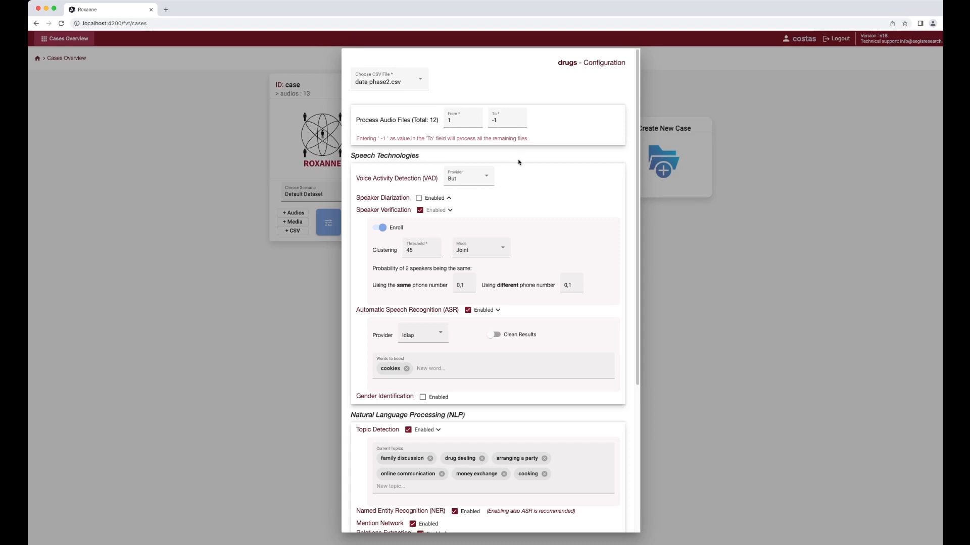
Disable Mention Network in the drugs configuration, then save and run the processing with the Default scenario.
scroll(518, 162, "down", 2)
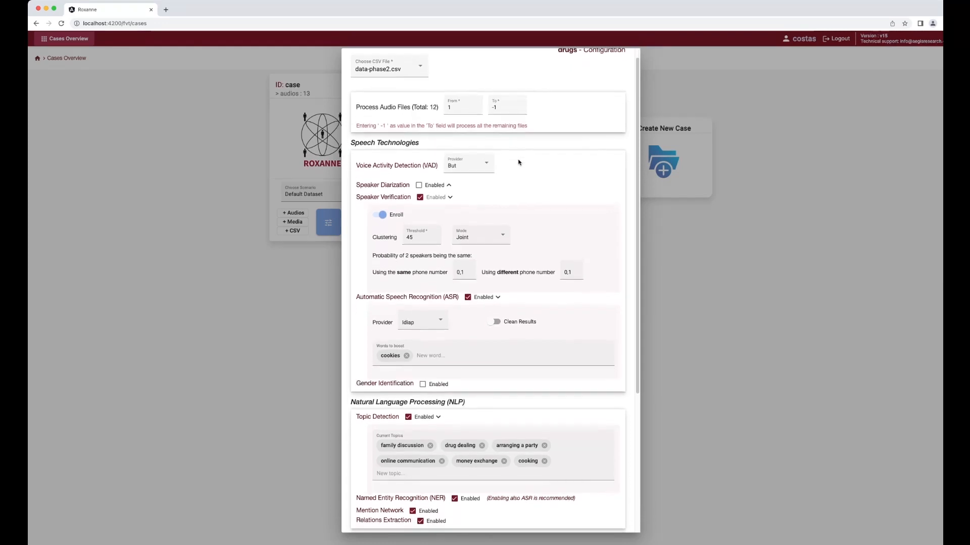
scroll(519, 162, "down", 5)
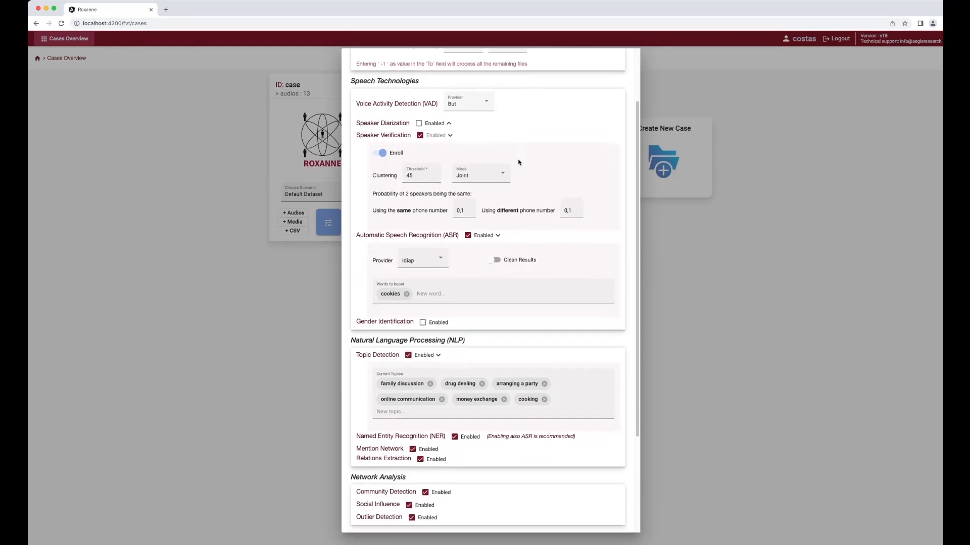
scroll(519, 162, "down", 2)
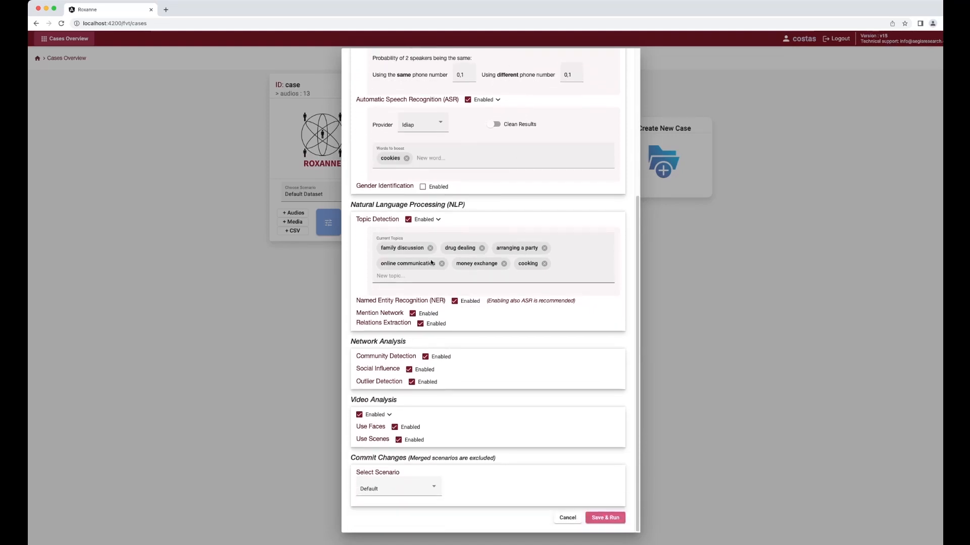
left_click(413, 314)
left_click_drag(355, 313, 403, 316)
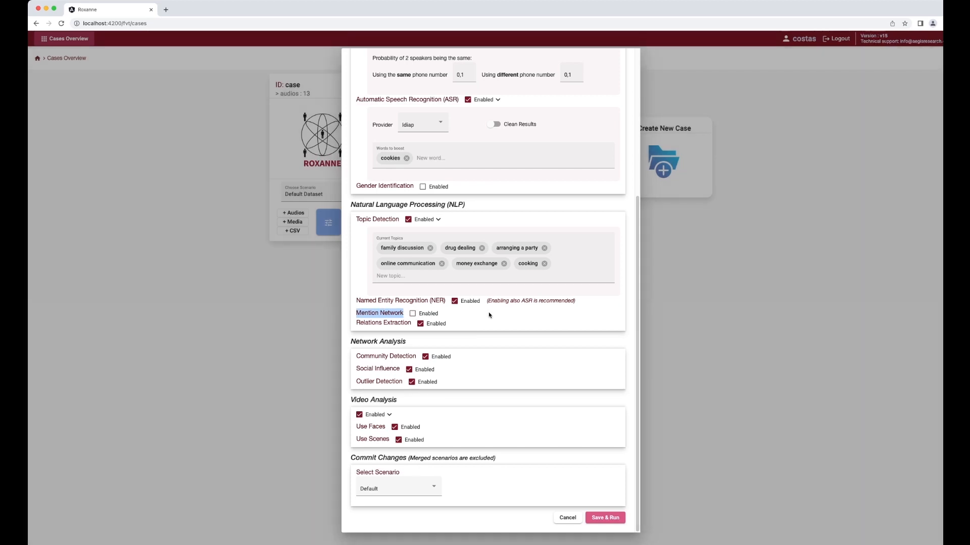
left_click(489, 315)
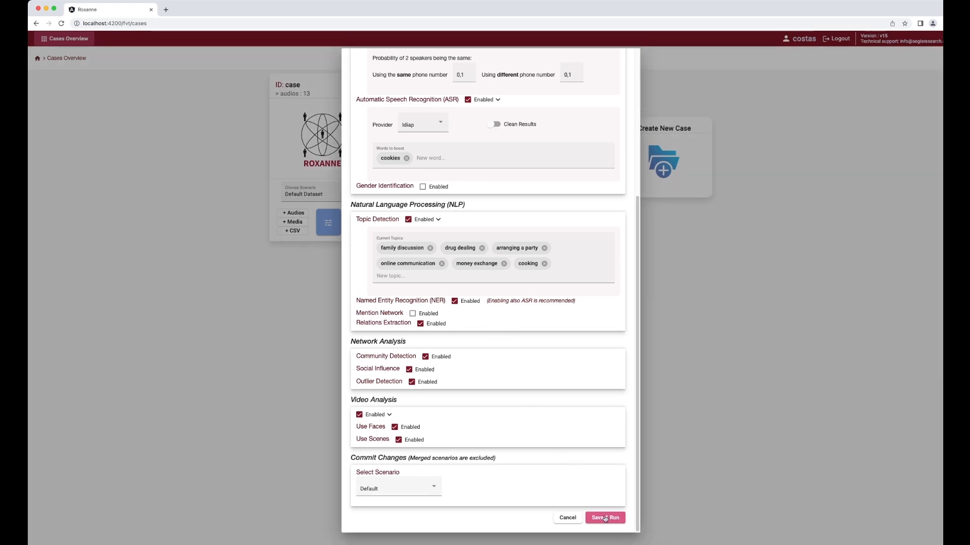
left_click(605, 519)
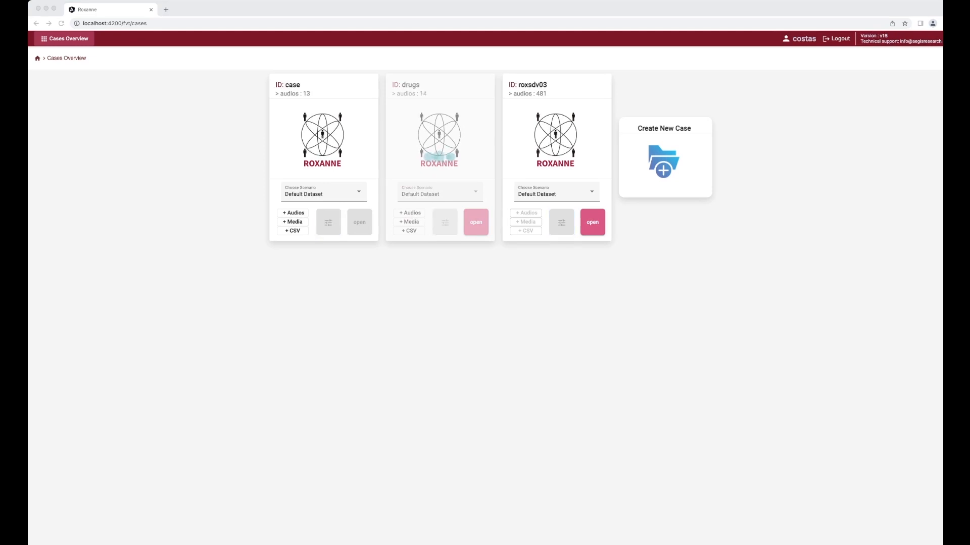
left_click(210, 339)
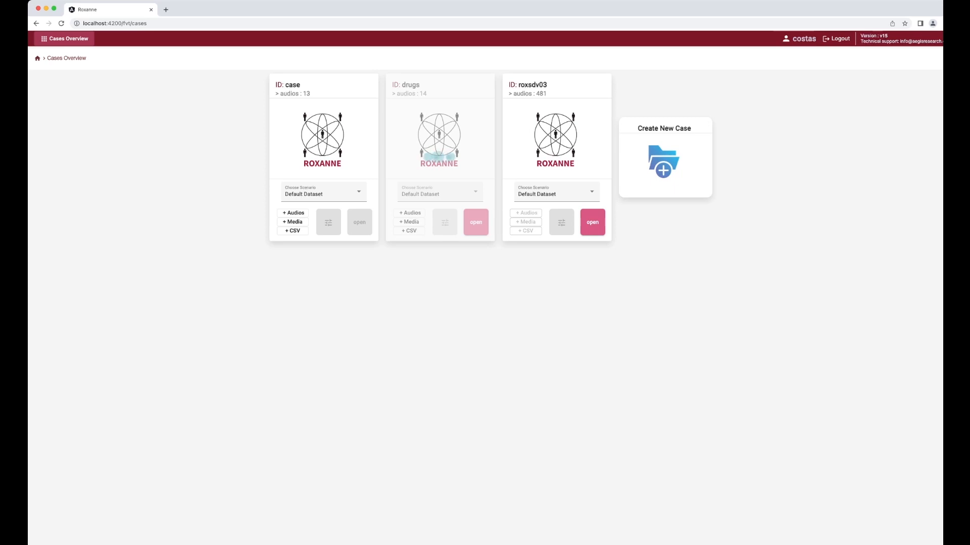
key("super+Tab")
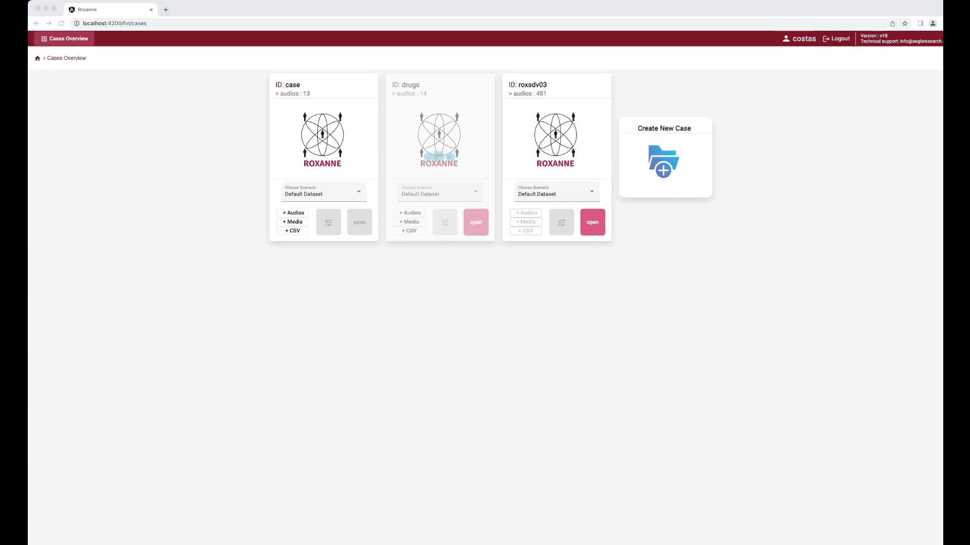
left_click(258, 277)
left_click(315, 359)
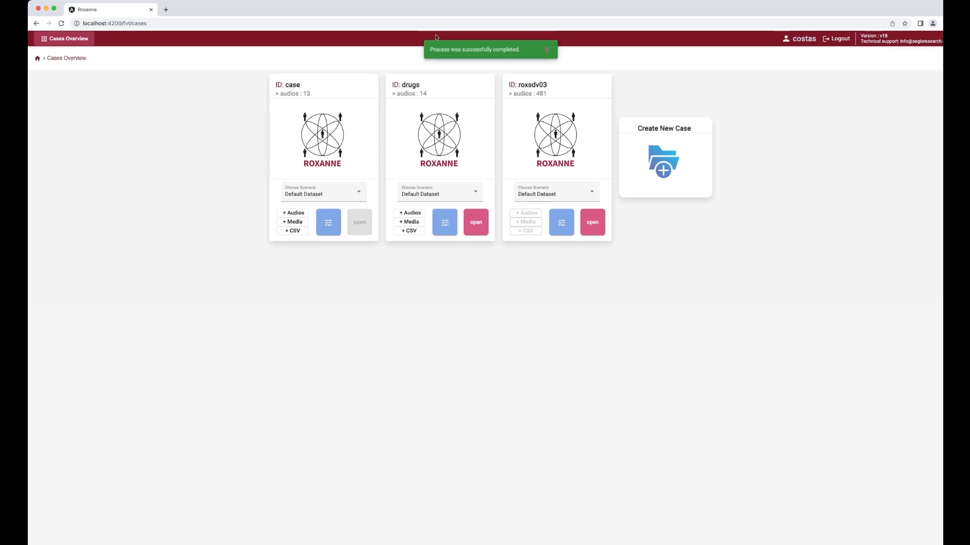
Dismiss the process notification and open the drugs case to view its phone-based and speaker-based graphs.
left_click(546, 50)
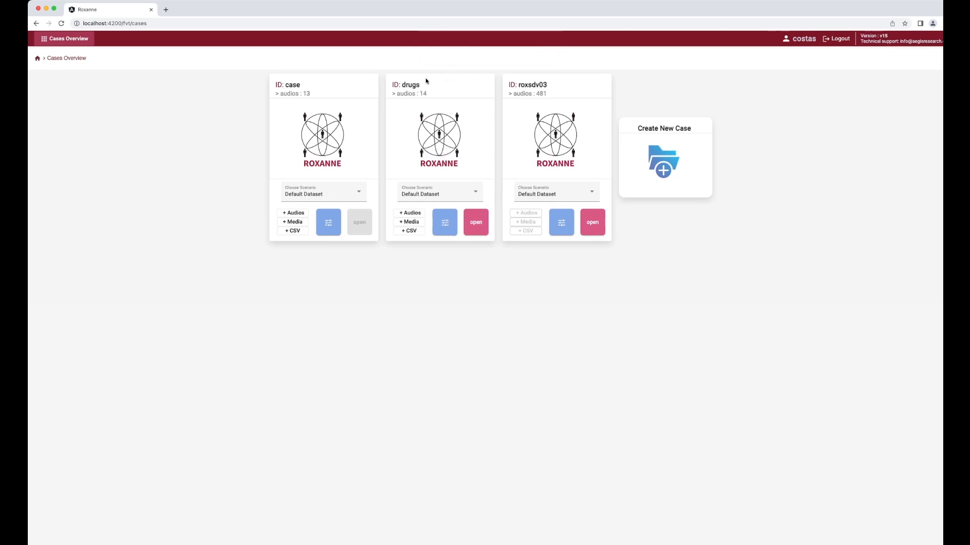
left_click(476, 224)
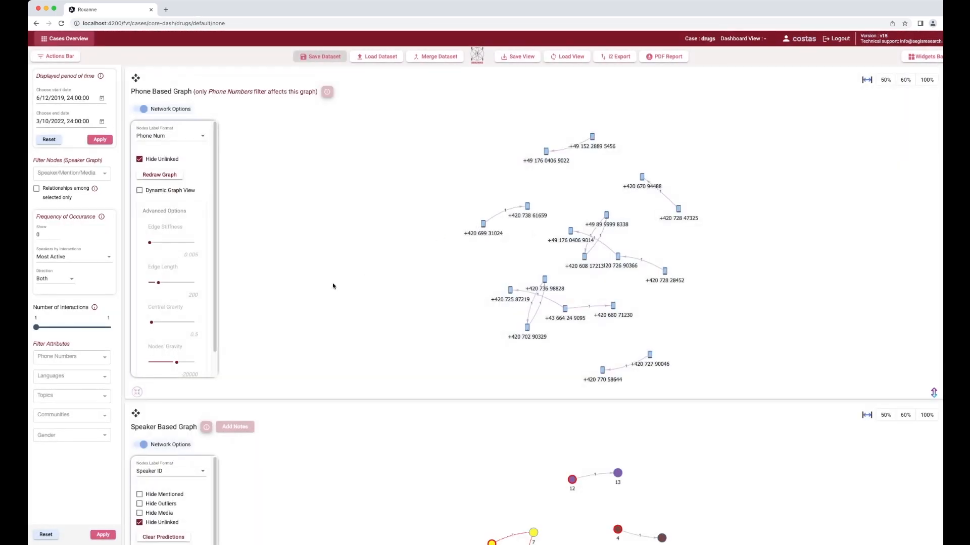
scroll(333, 286, "down", 2)
scroll(333, 287, "down", 5)
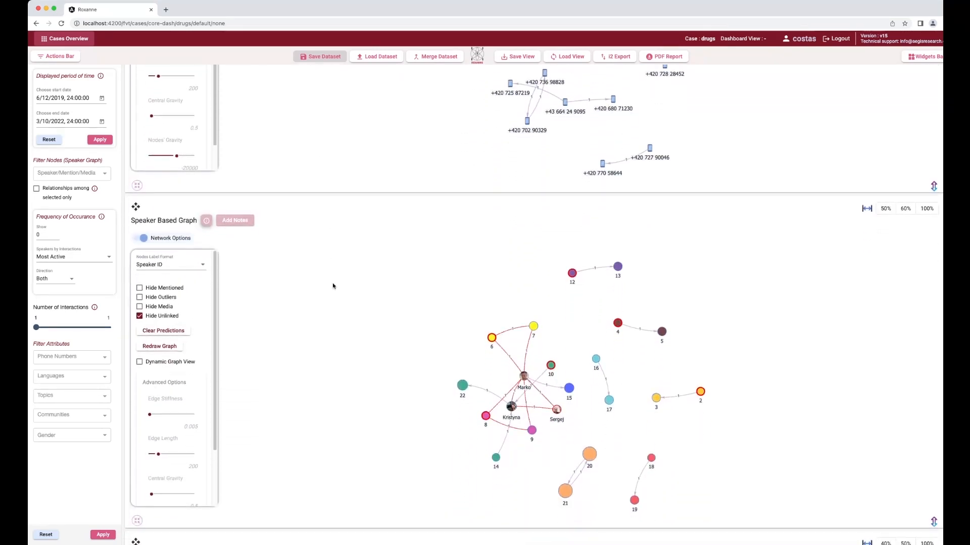
scroll(333, 287, "up", 5)
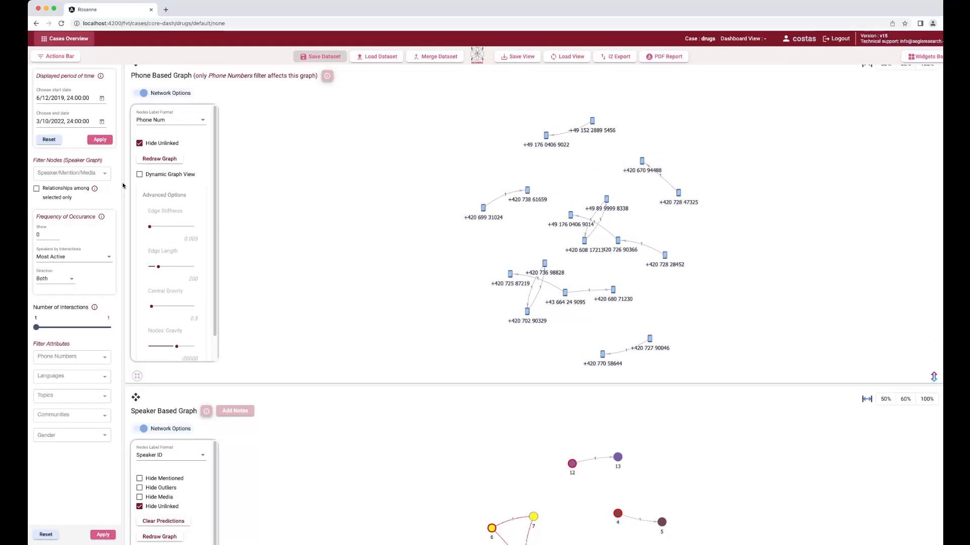
Filter the speaker graph's nodes to the named speaker listed between speakers 10 and 12 and apply the filter.
left_click(99, 176)
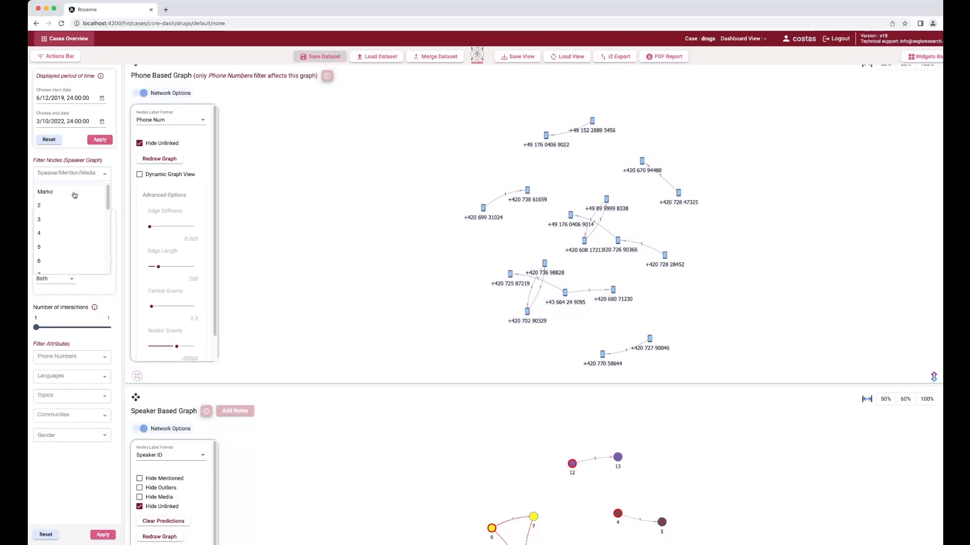
scroll(74, 196, "down", 3)
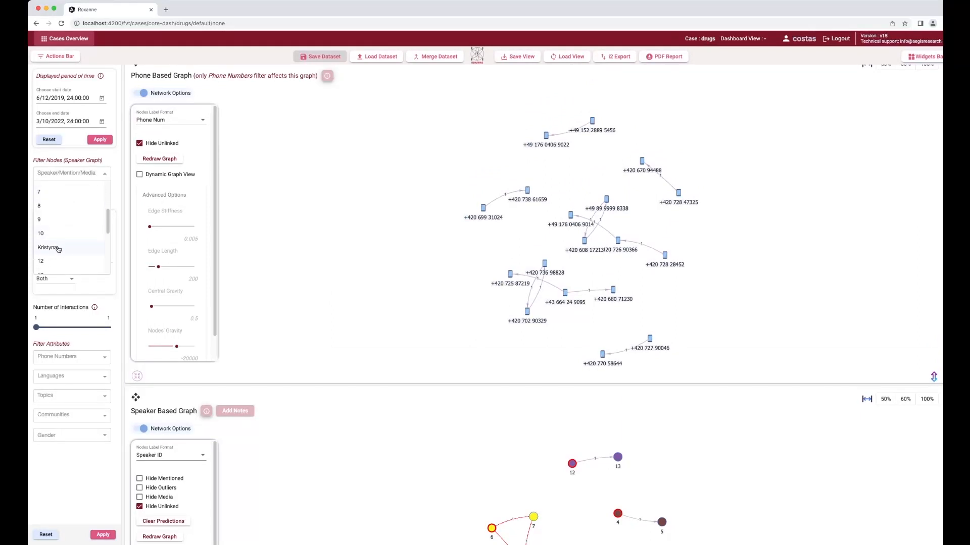
left_click(58, 248)
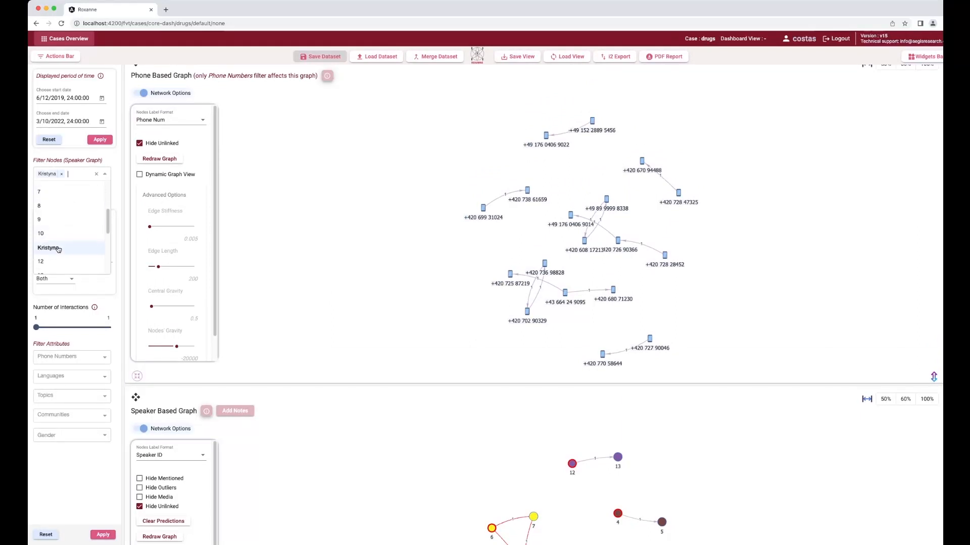
left_click(74, 451)
left_click(100, 535)
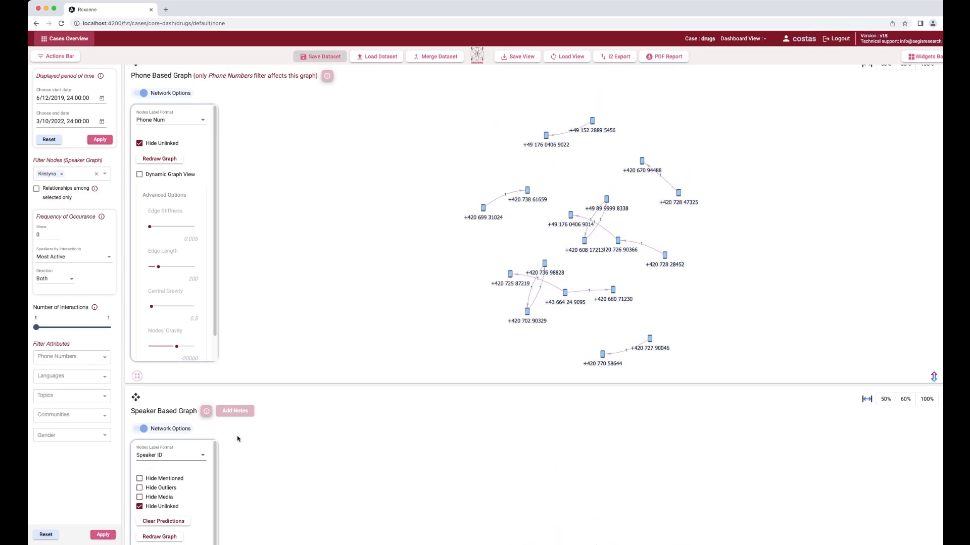
Add the filtered speaker's img-selfie-1.jpg link to the Details Widget and enlarge its image preview.
scroll(311, 436, "down", 1)
scroll(310, 436, "down", 5)
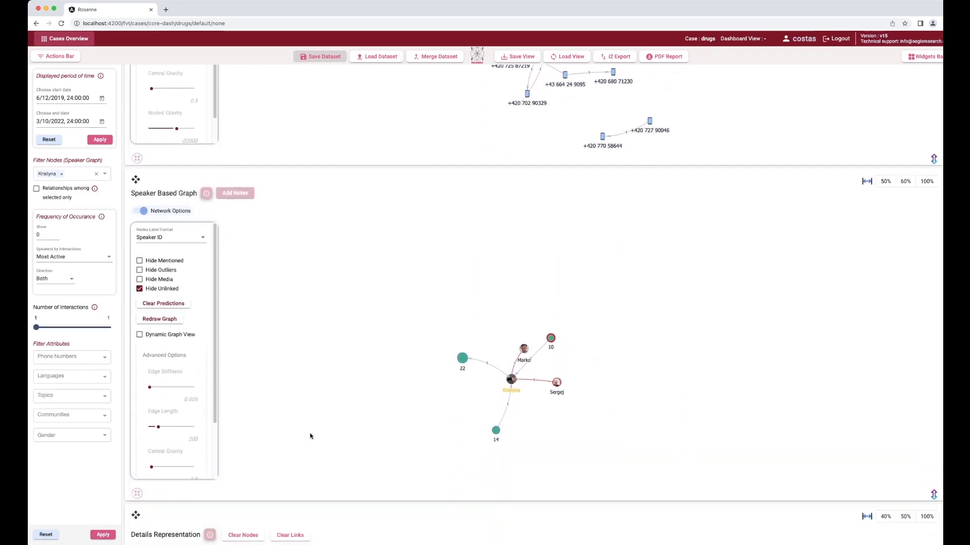
left_click(138, 486)
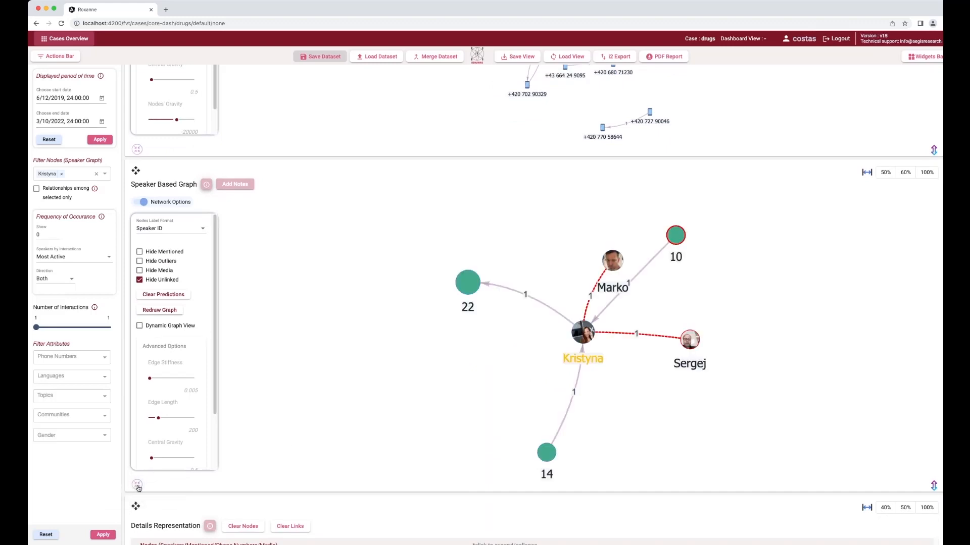
left_click(437, 391)
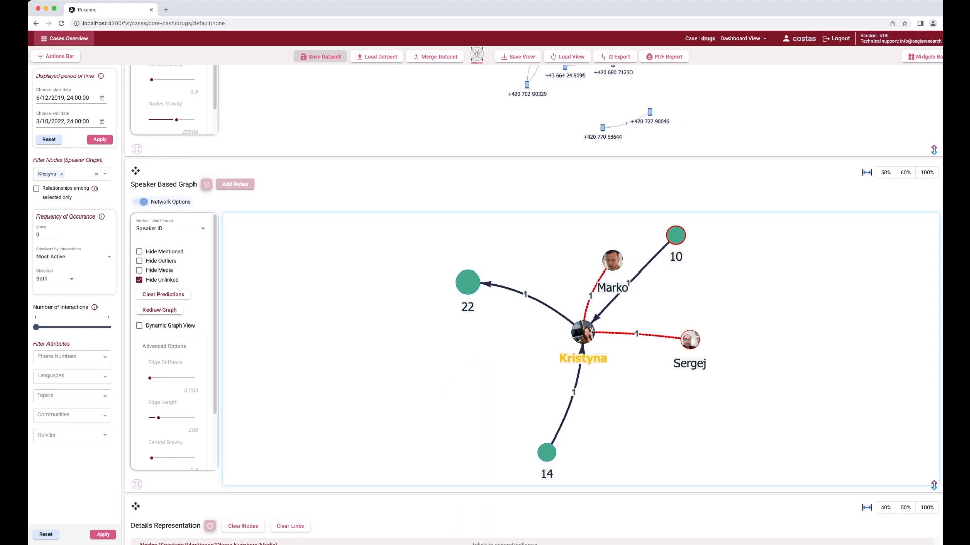
mouse_move(583, 340)
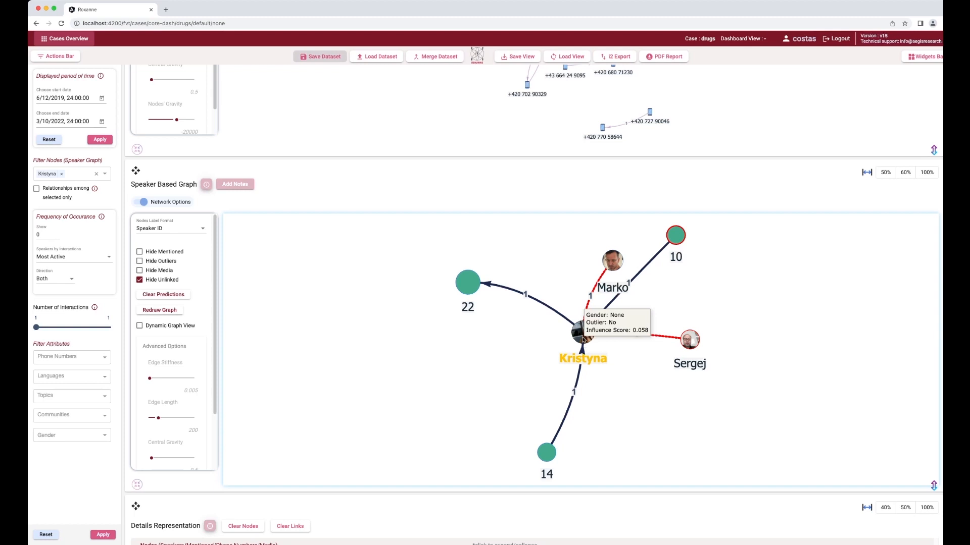
mouse_move(644, 337)
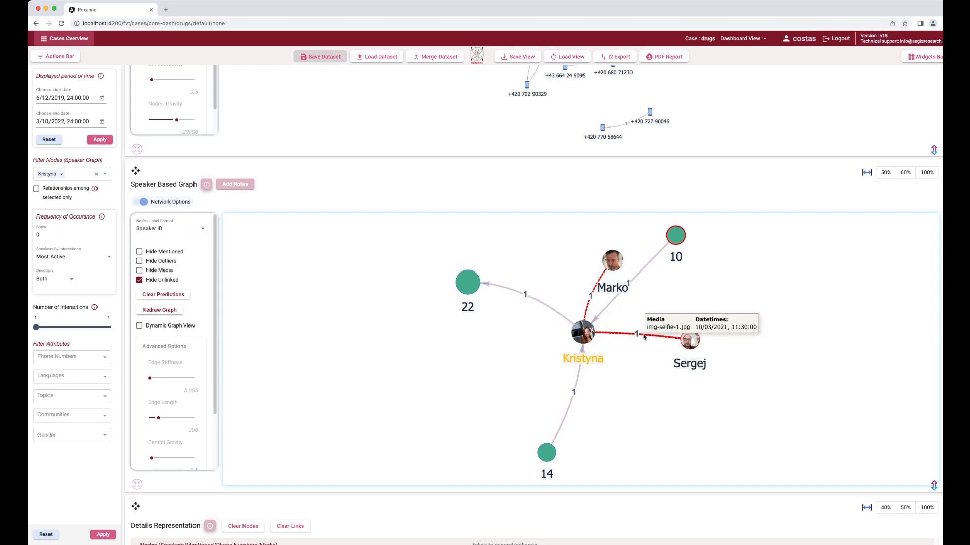
left_click(644, 336)
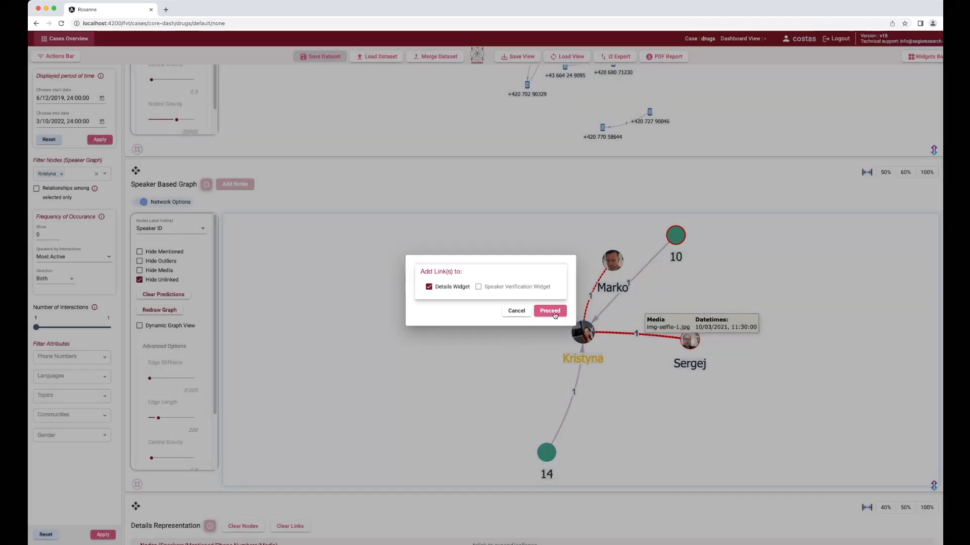
left_click(553, 313)
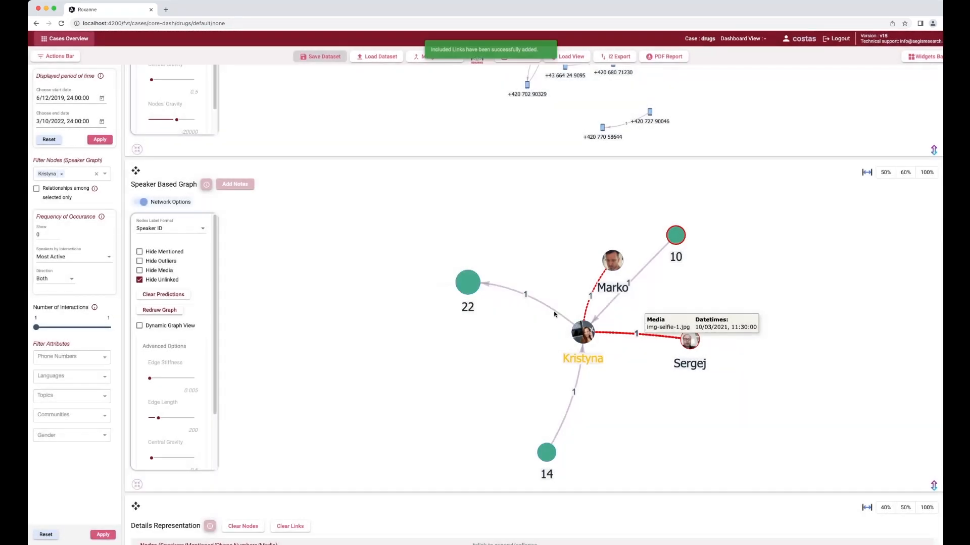
scroll(554, 314, "down", 5)
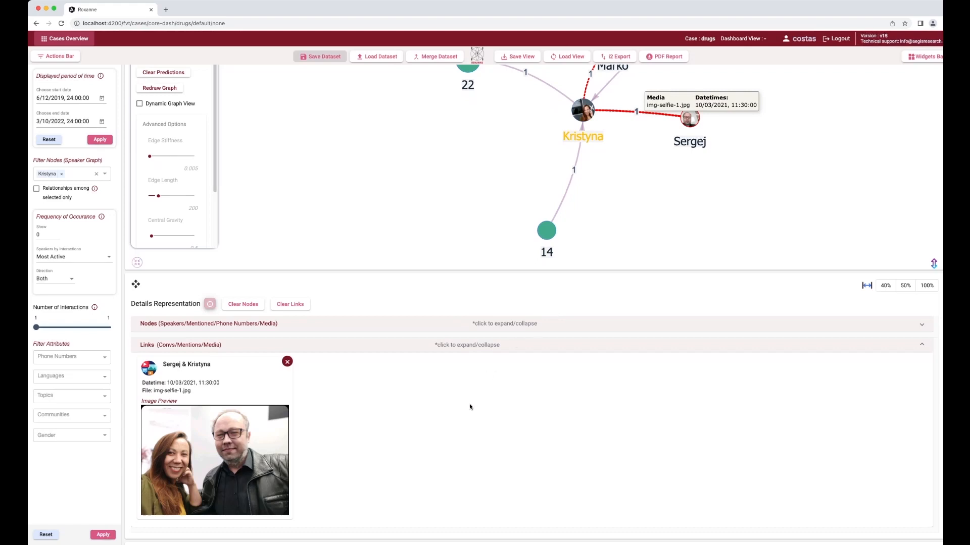
left_click(218, 455)
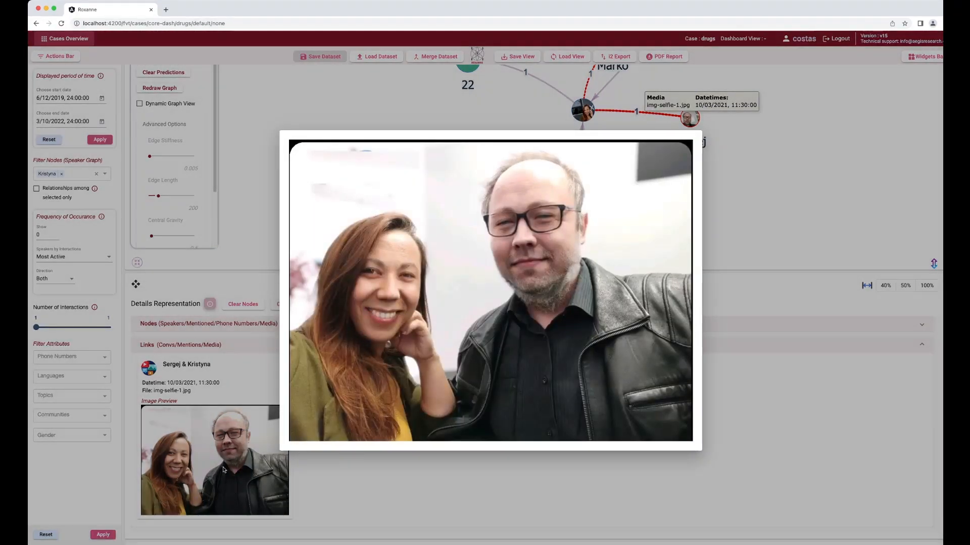
Close the enlarged image preview and save the default dataset's current view under the filtered speaker's first name.
left_click(220, 471)
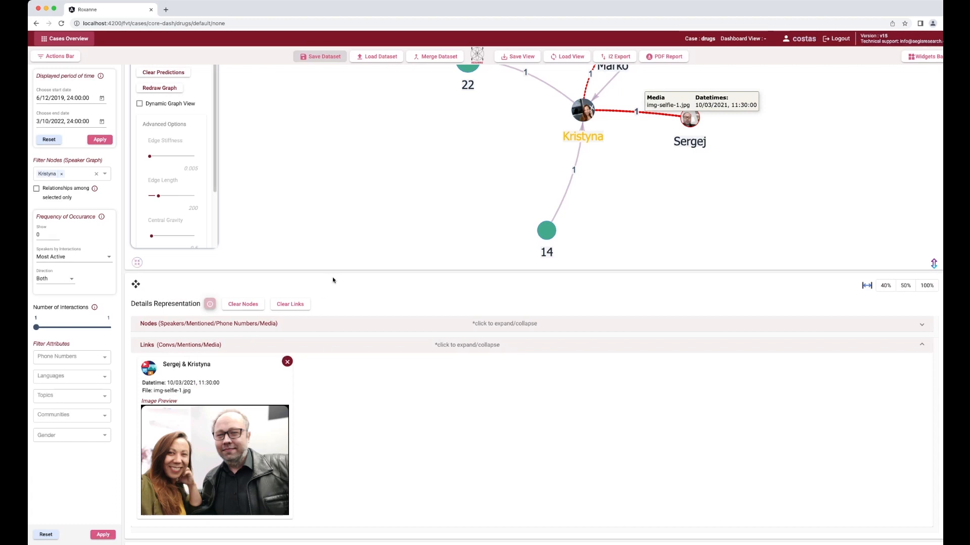
scroll(338, 323, "up", 3)
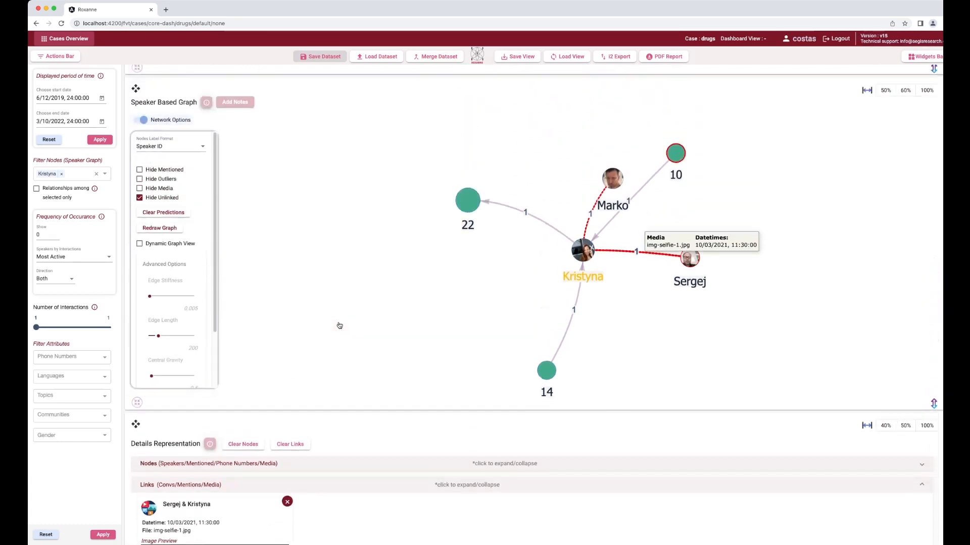
scroll(339, 325, "up", 1)
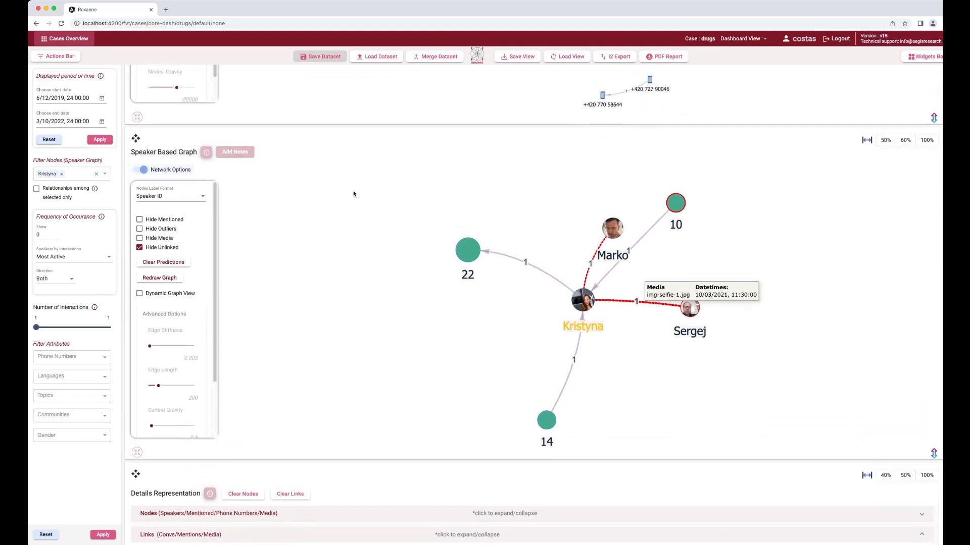
left_click(510, 54)
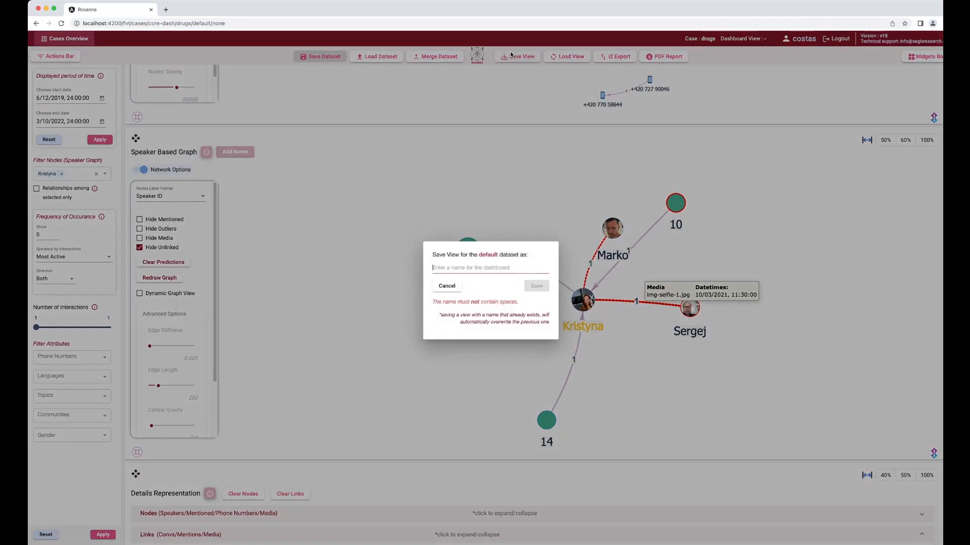
type("Kristyna")
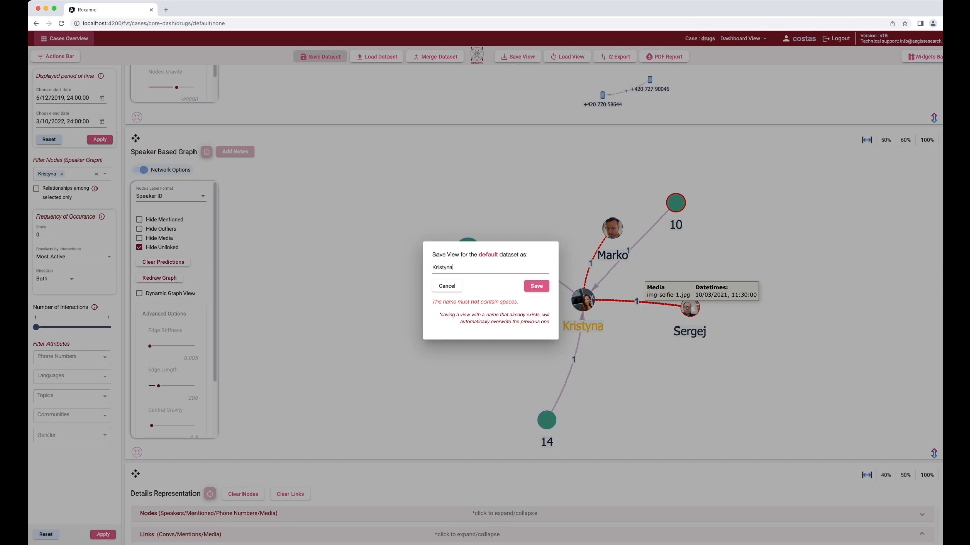
left_click(537, 288)
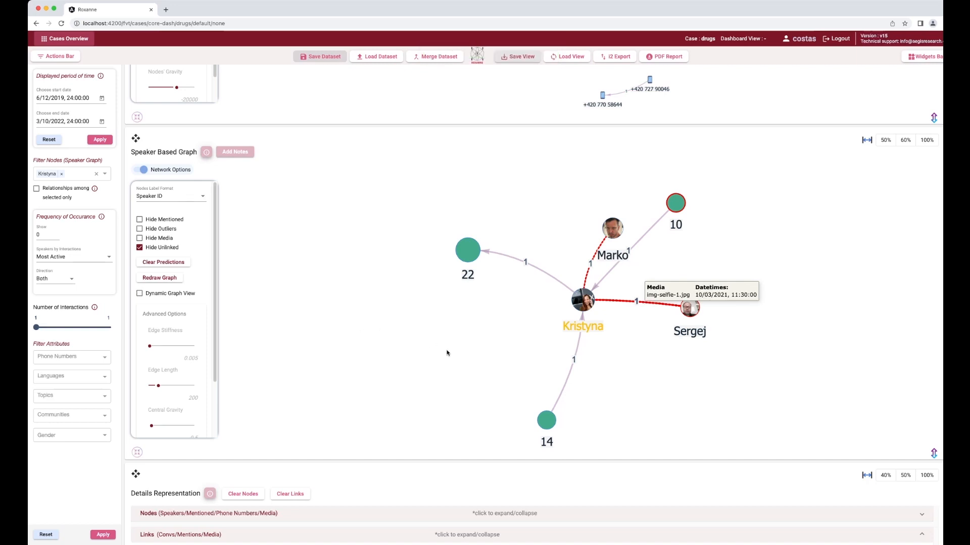
Check which saved views can be loaded for the default dataset, without loading one.
left_click(574, 59)
left_click(494, 283)
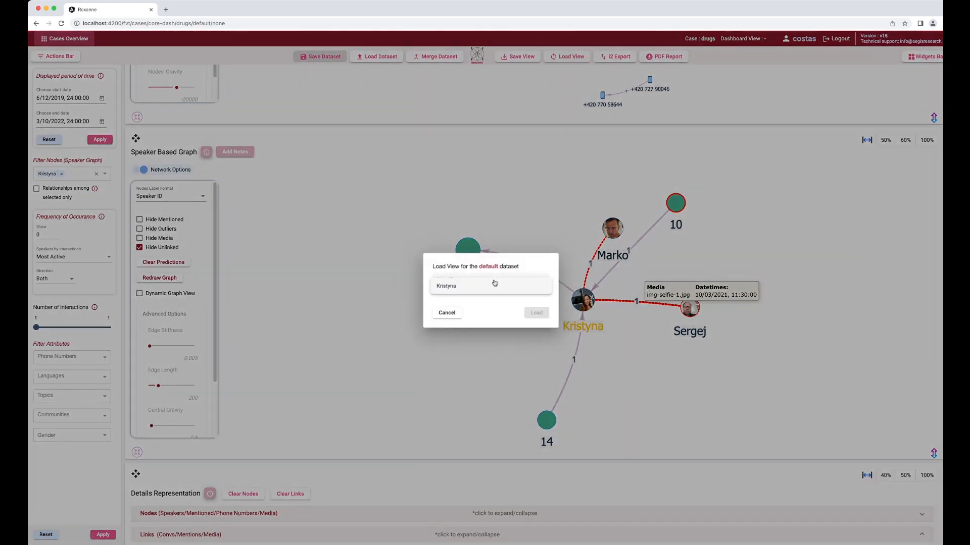
left_click(516, 264)
left_click(447, 315)
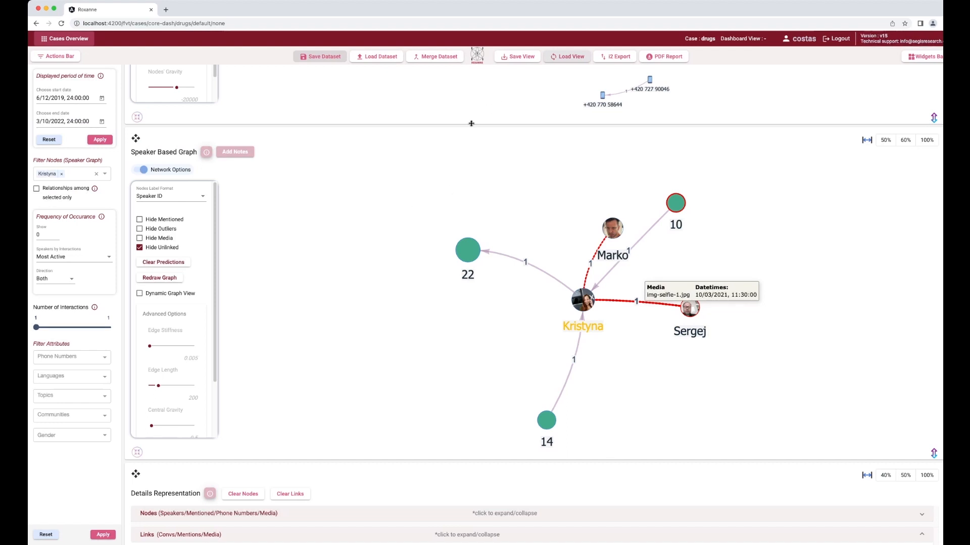
Reset the speaker graph filters, apply them, and clear all links from the Details Representation widget.
left_click(62, 175)
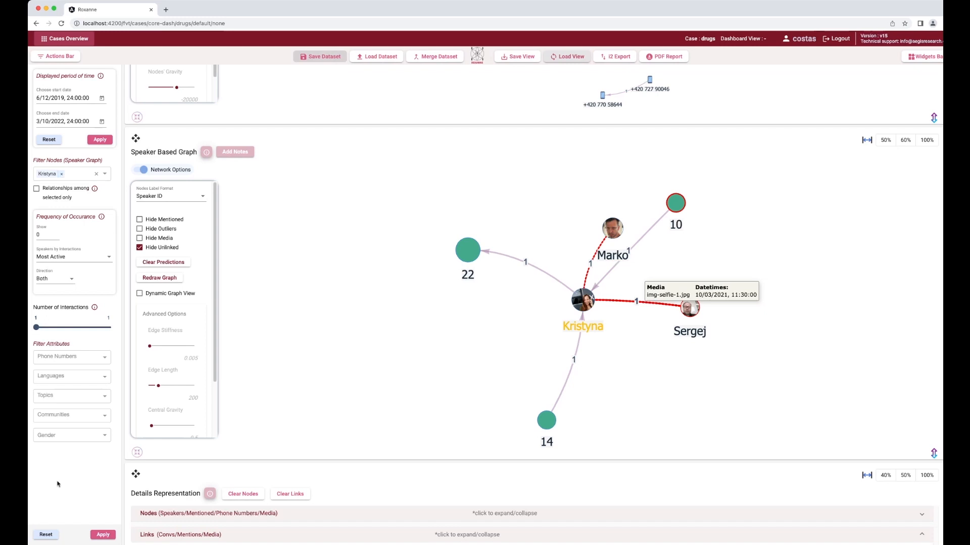
left_click(46, 534)
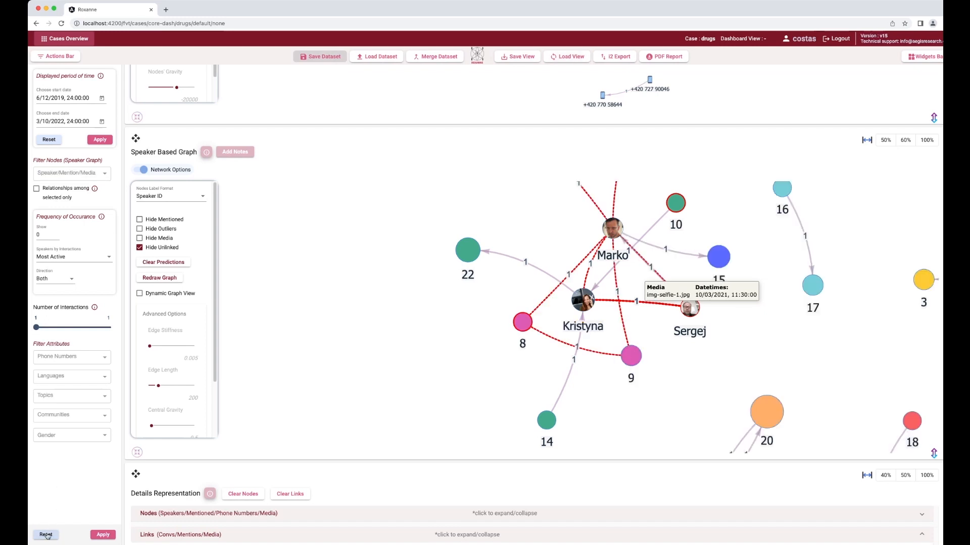
left_click(103, 535)
scroll(251, 286, "down", 5)
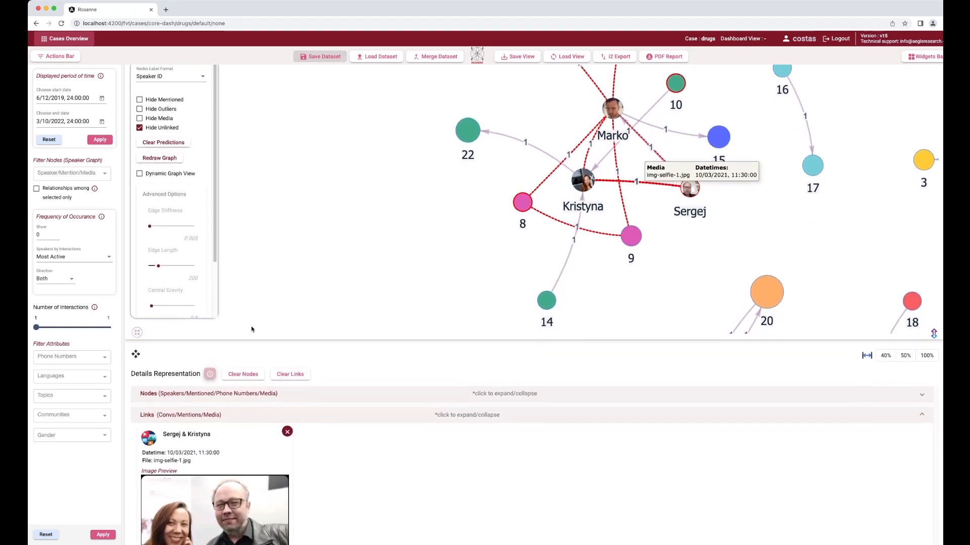
left_click(286, 376)
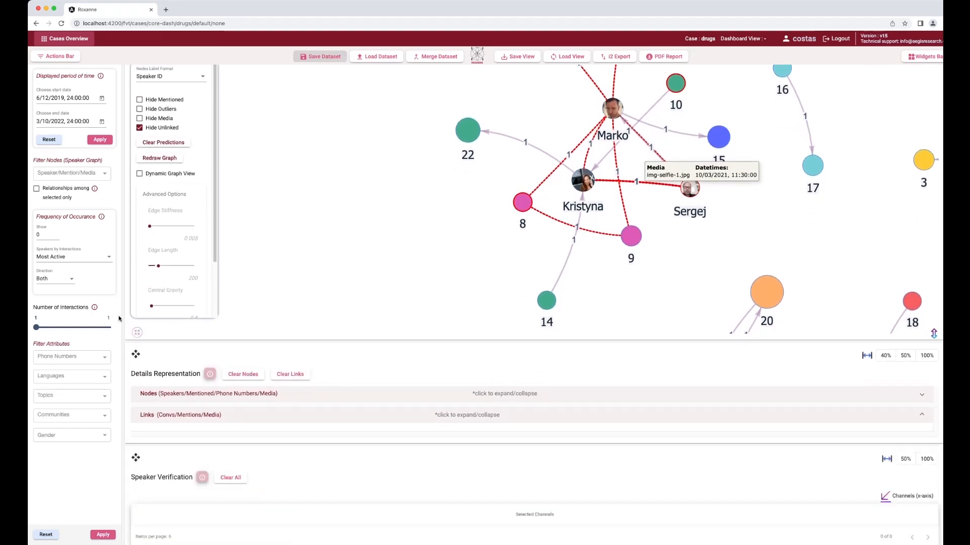
Set the node label format of the Phone Based Graph to Phone Num & Speaker(s).
scroll(124, 319, "up", 15)
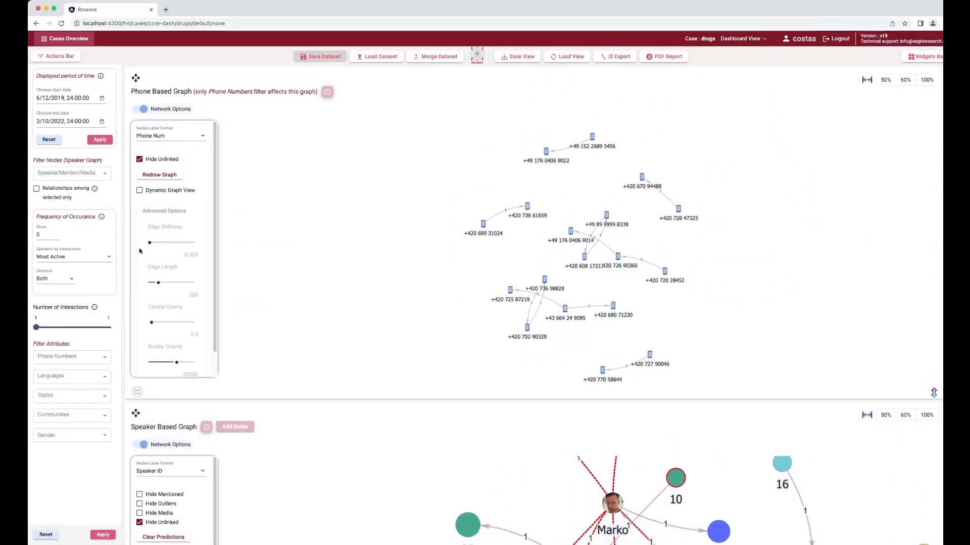
left_click(183, 140)
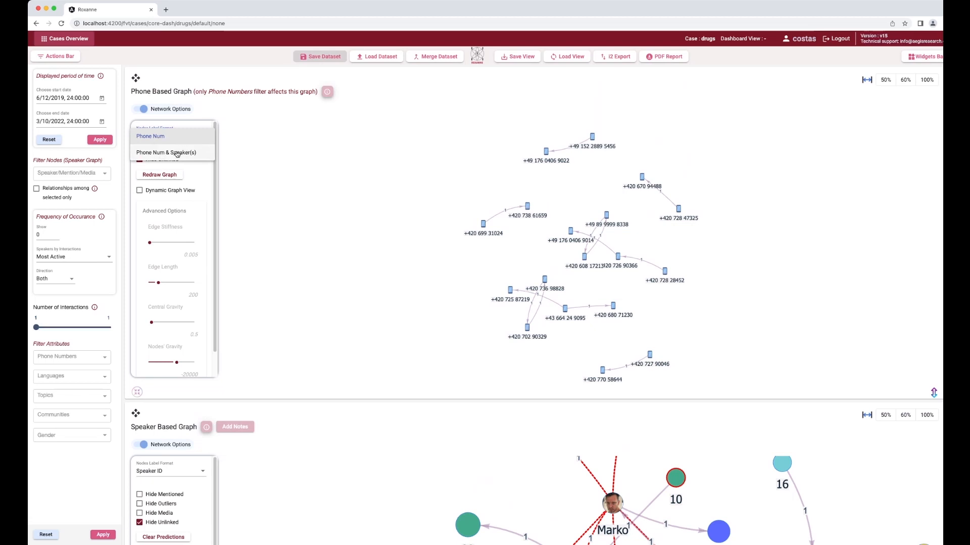
left_click(176, 152)
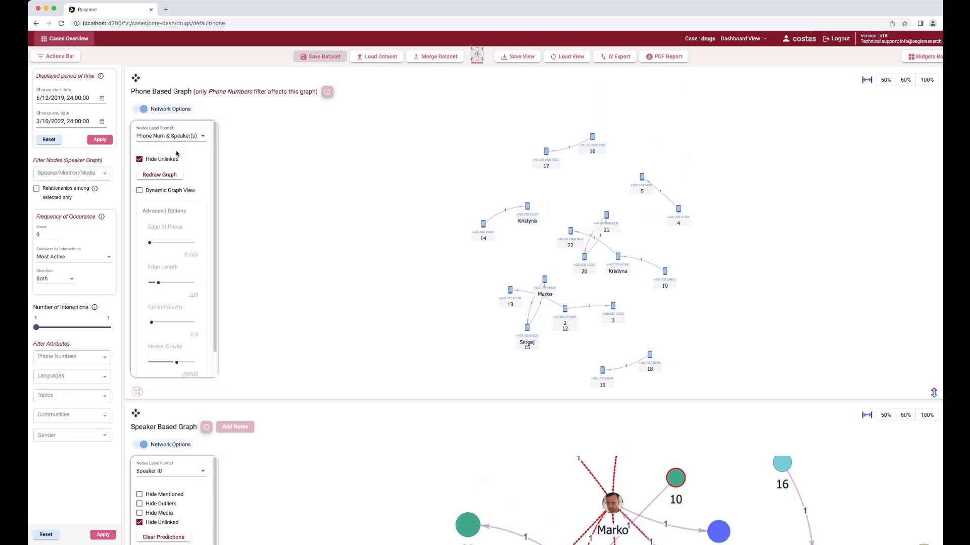
Reposition the phone node that includes speaker 15 above the speaker 13 node and inspect its labels up close.
left_click(374, 313)
left_click(526, 328)
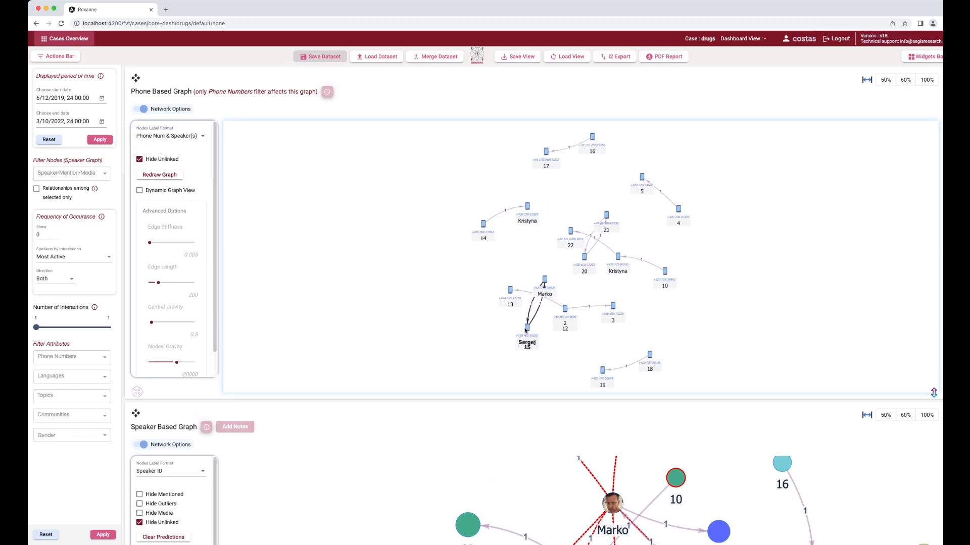
left_click_drag(525, 331, 490, 262)
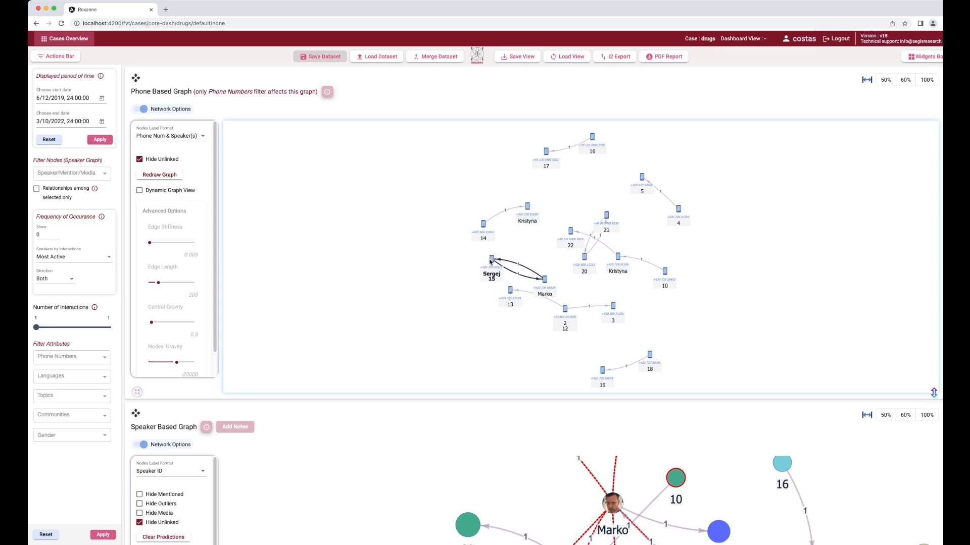
left_click(488, 293)
scroll(488, 293, "up", 5)
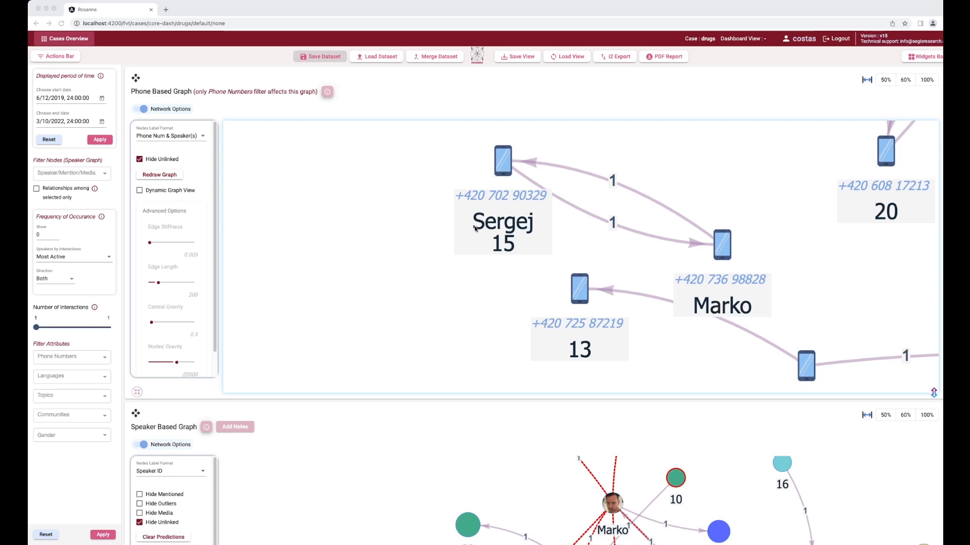
Add the outgoing link from the phone node that includes speaker 15 to the Details Widget.
left_click(561, 180)
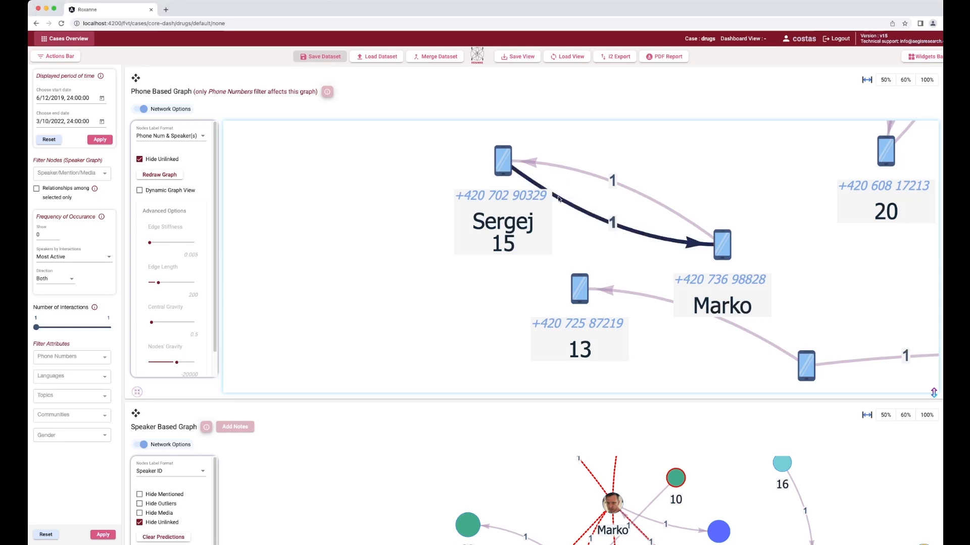
mouse_move(559, 200)
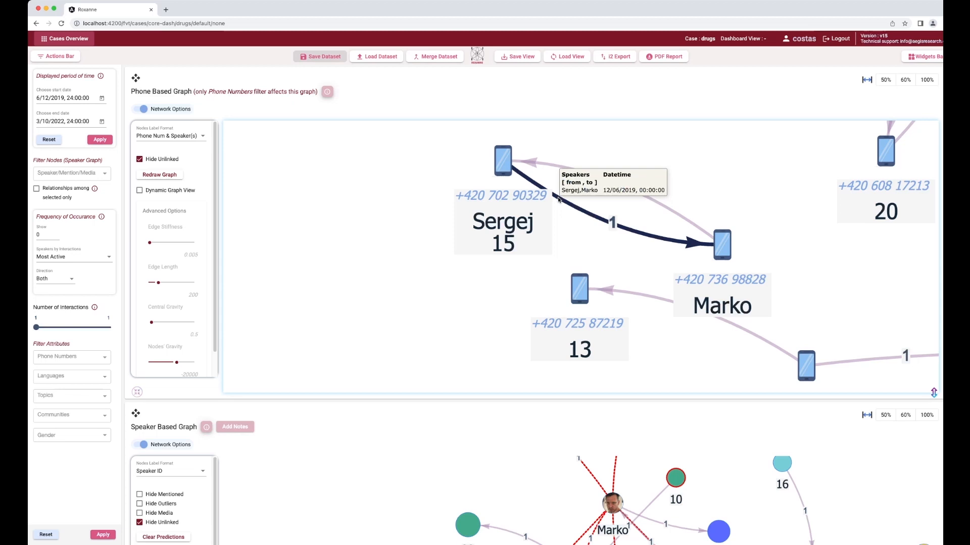
left_click(558, 200)
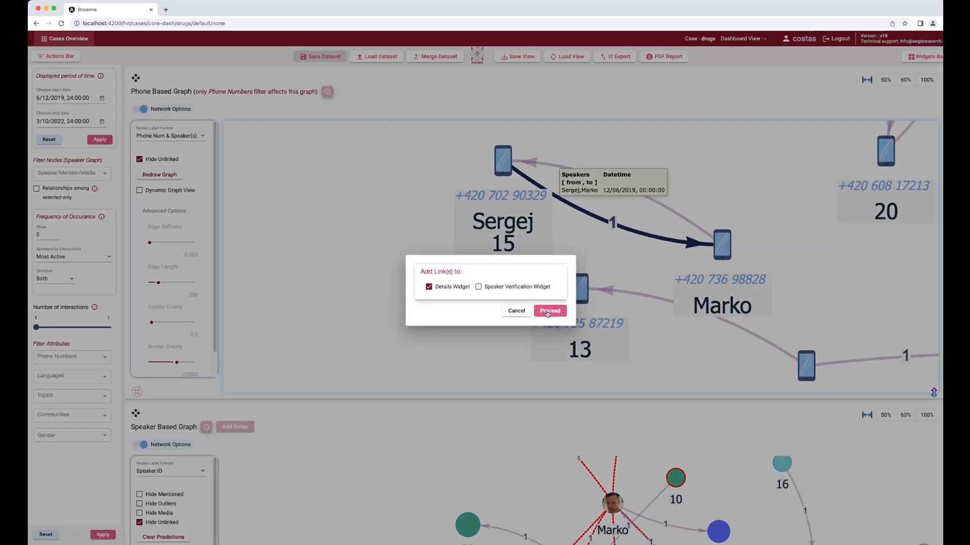
left_click(548, 311)
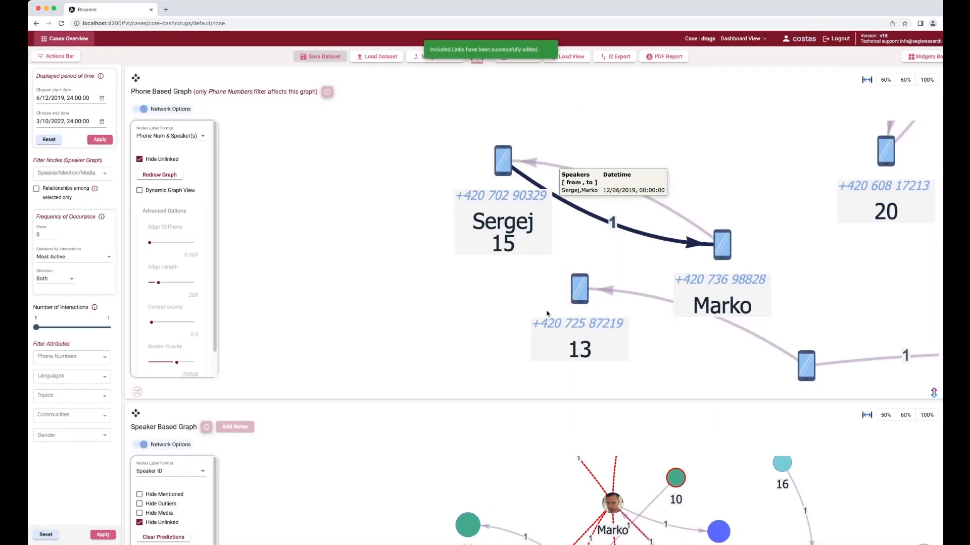
Add the same outgoing phone link to the Speaker Verification Widget only, leaving out the Details Widget.
left_click(579, 209)
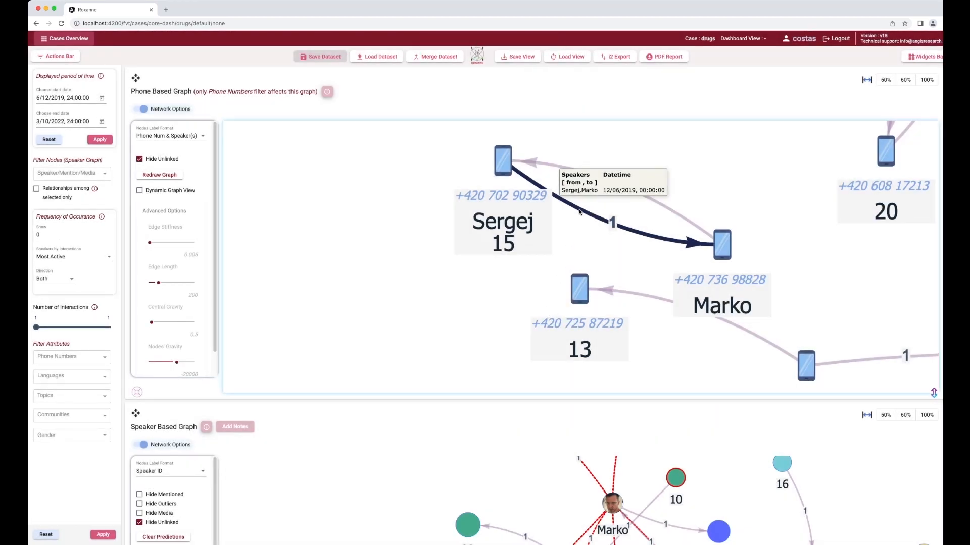
double_click(579, 212)
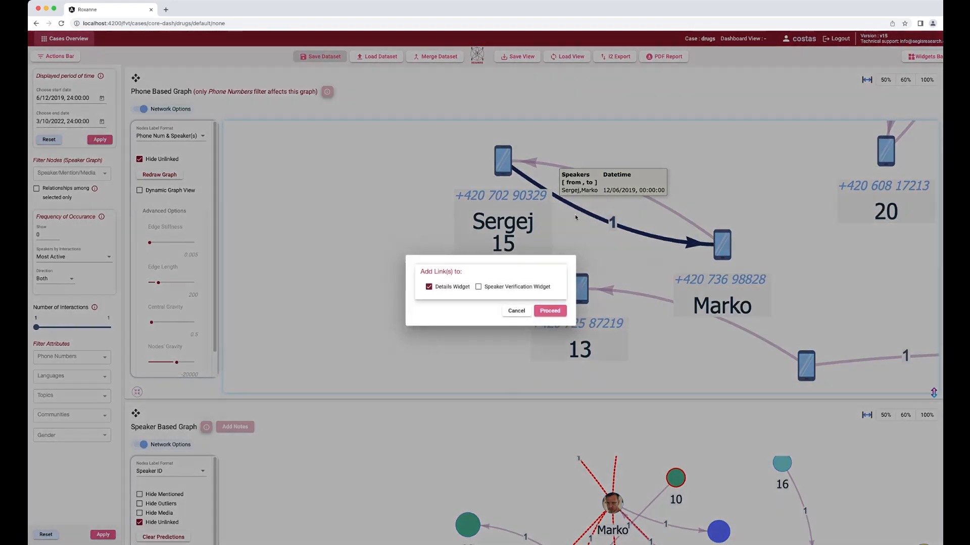
left_click(530, 287)
left_click(461, 288)
left_click(549, 311)
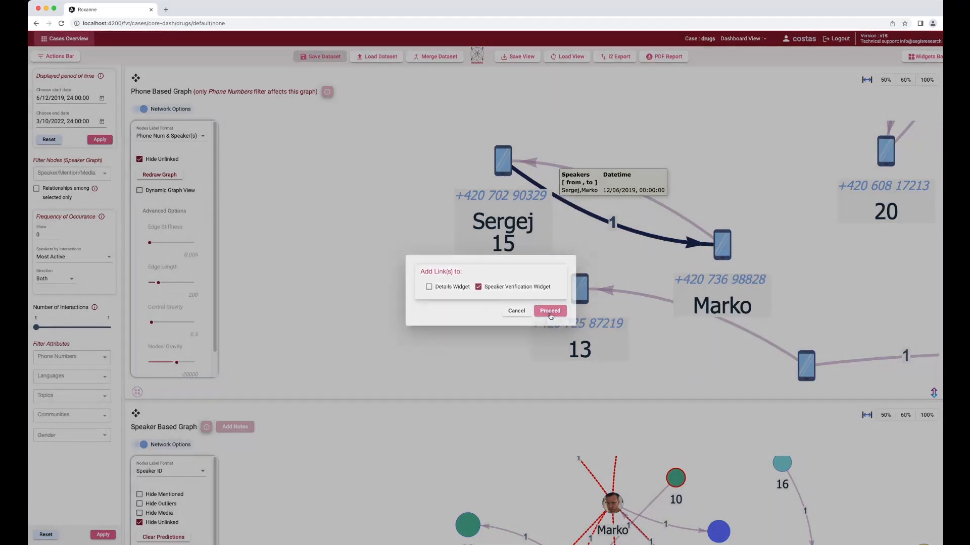
Open the pairwise channel comparison for the 0.26 score in the first channel row of Speaker Verification.
scroll(549, 313, "down", 2)
scroll(549, 313, "down", 10)
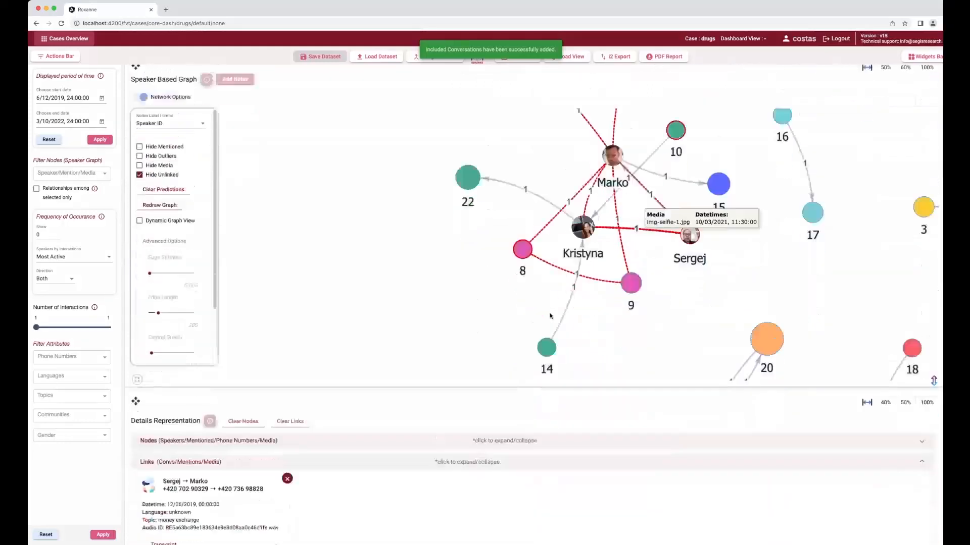
scroll(551, 317, "down", 2)
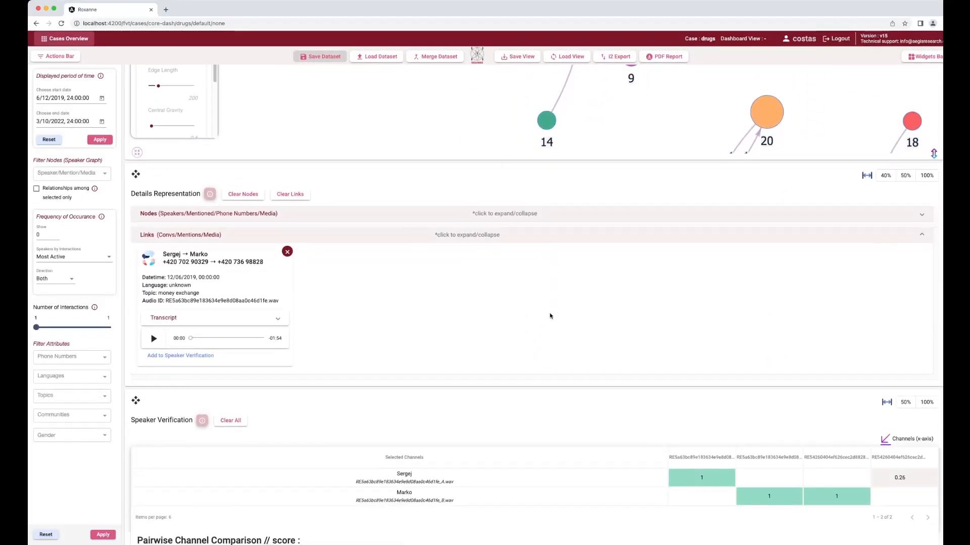
scroll(550, 316, "down", 1)
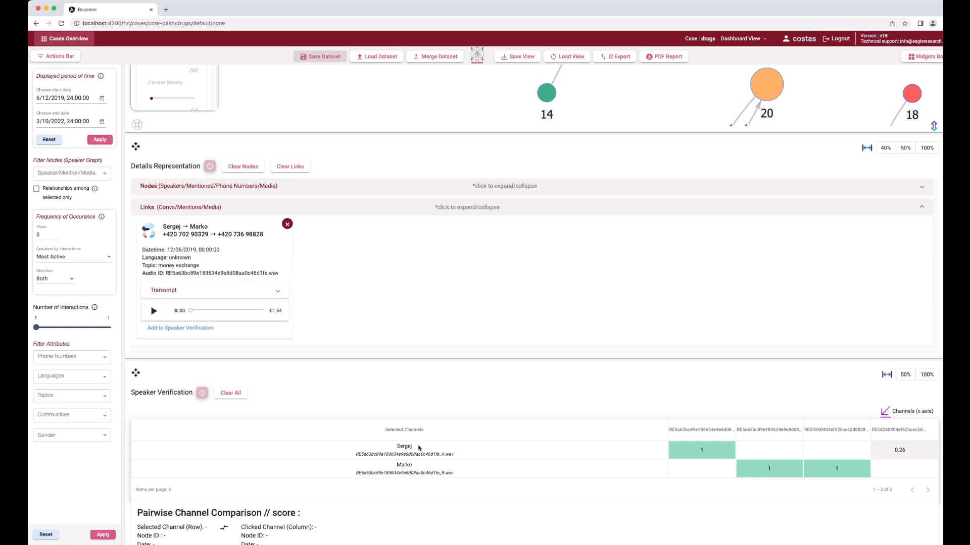
scroll(419, 448, "down", 2)
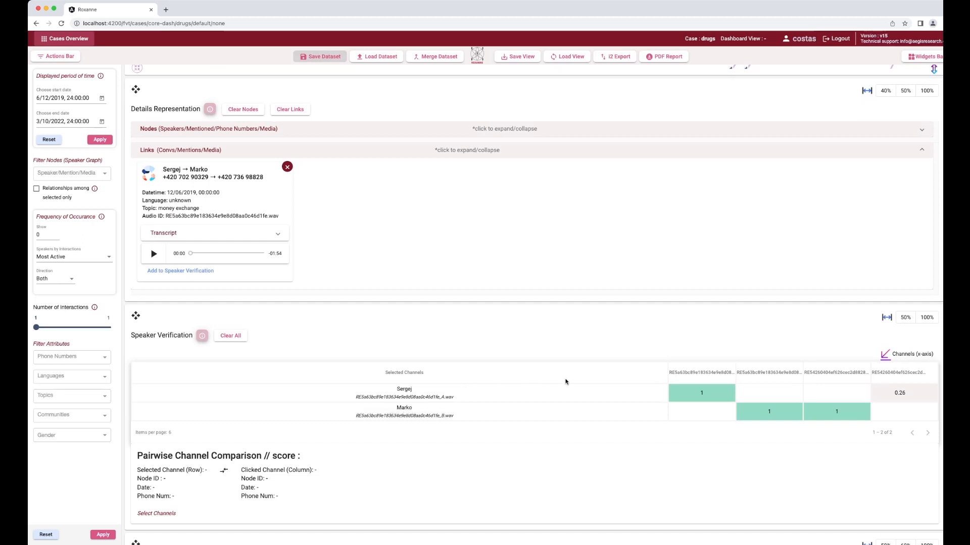
left_click(897, 393)
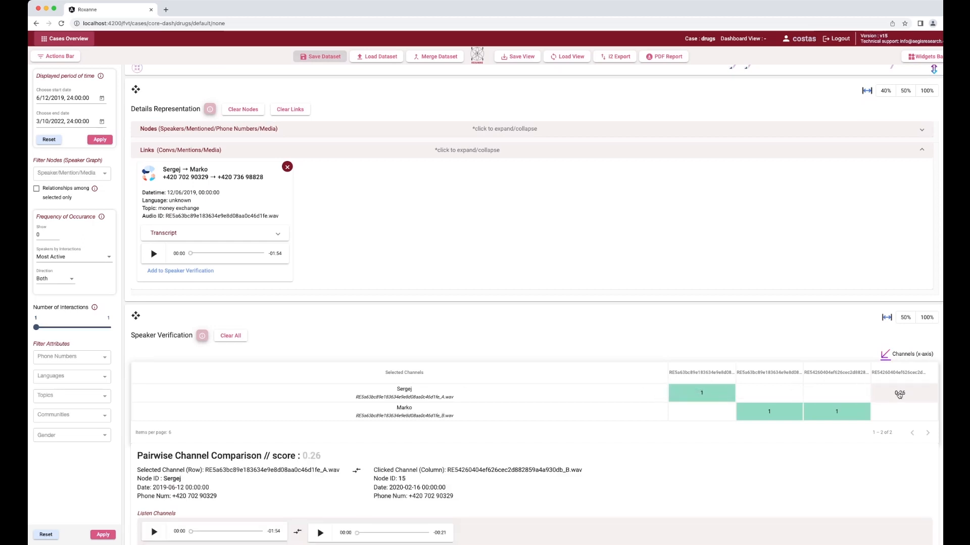
scroll(690, 444, "down", 2)
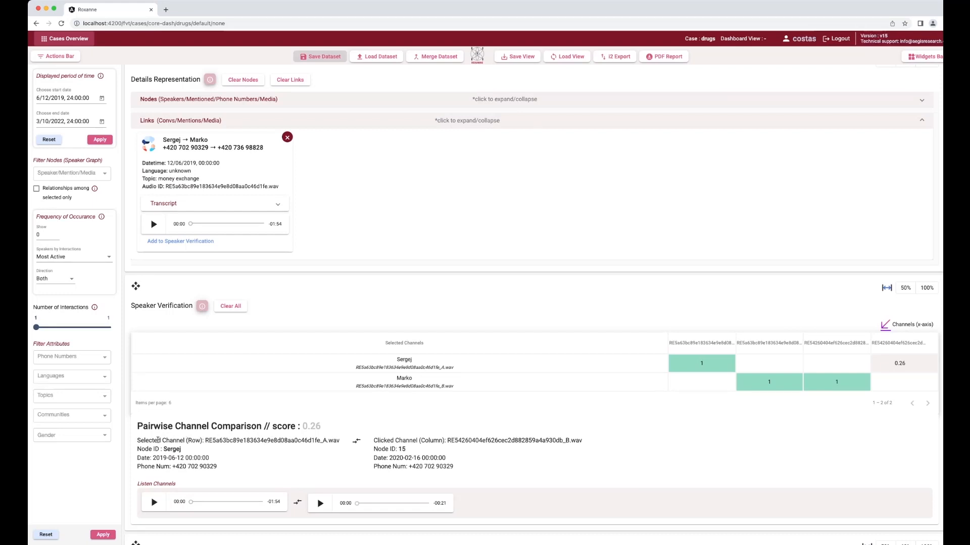
Compare the node IDs of the two paired channels and listen briefly to each channel's recording.
double_click(166, 449)
double_click(402, 449)
left_click(154, 503)
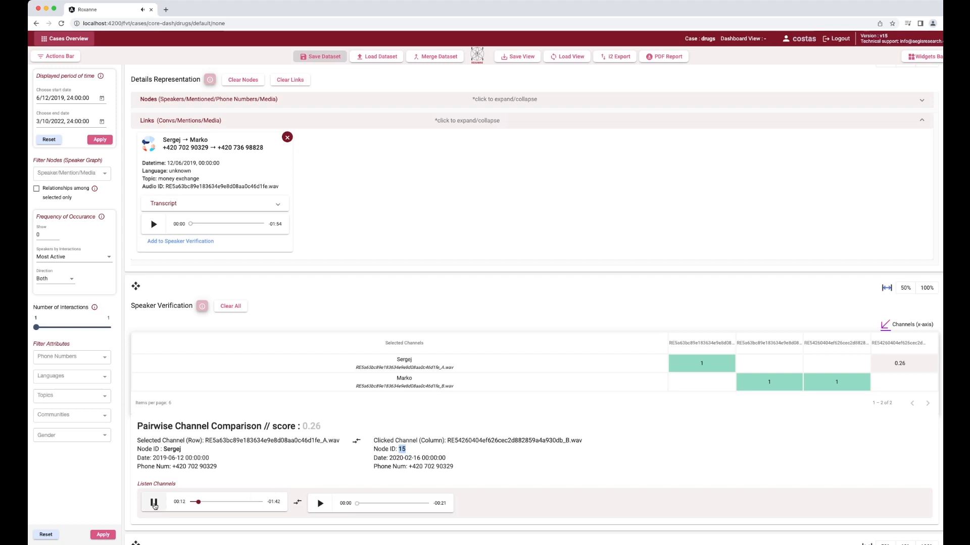
left_click(154, 503)
left_click(320, 504)
left_click(320, 505)
scroll(302, 446, "up", 2)
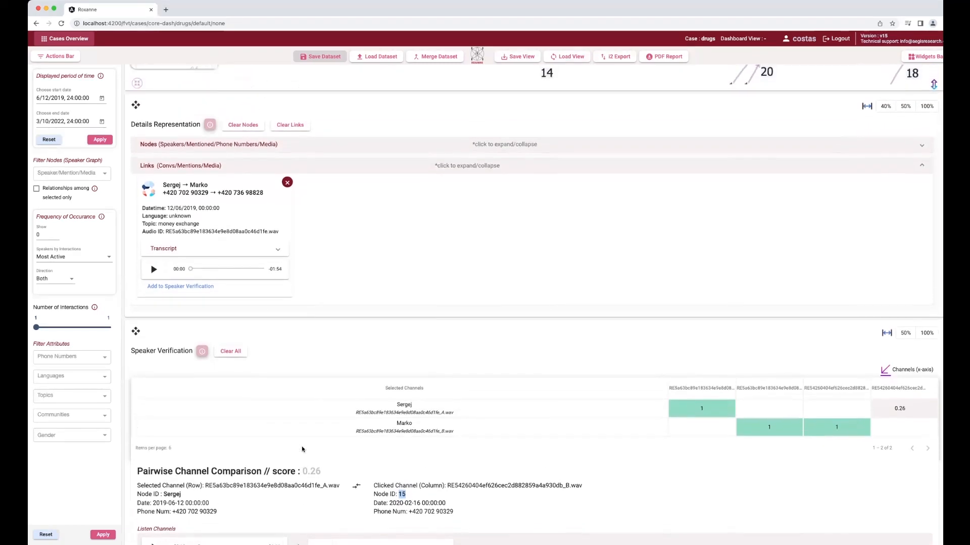
scroll(301, 446, "up", 12)
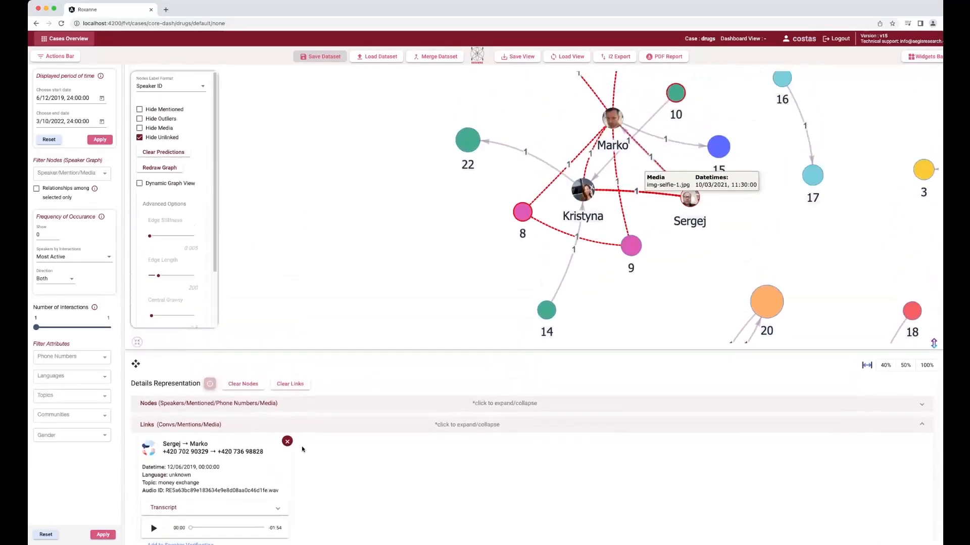
scroll(301, 447, "up", 1)
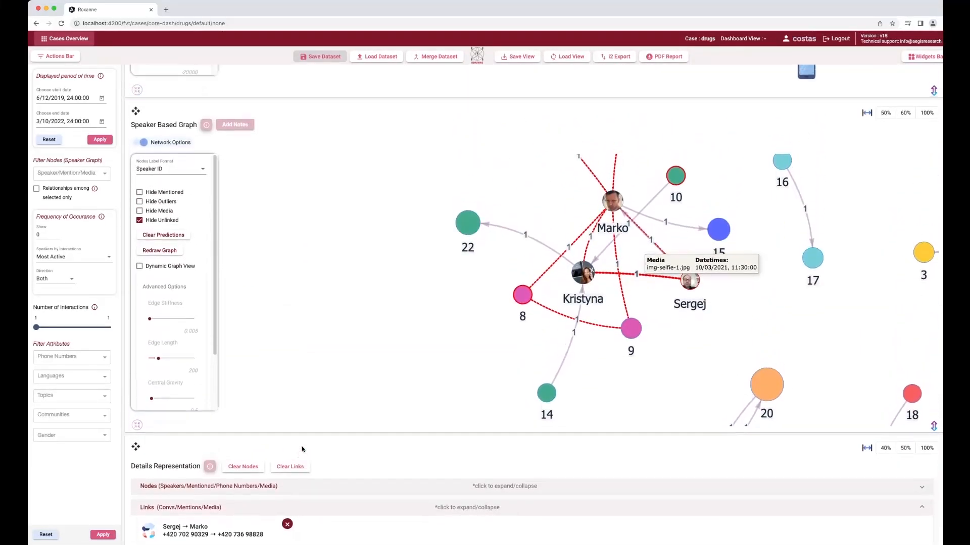
Filter the Speaker Based Graph to show only speaker 15 and its links.
scroll(302, 447, "up", 1)
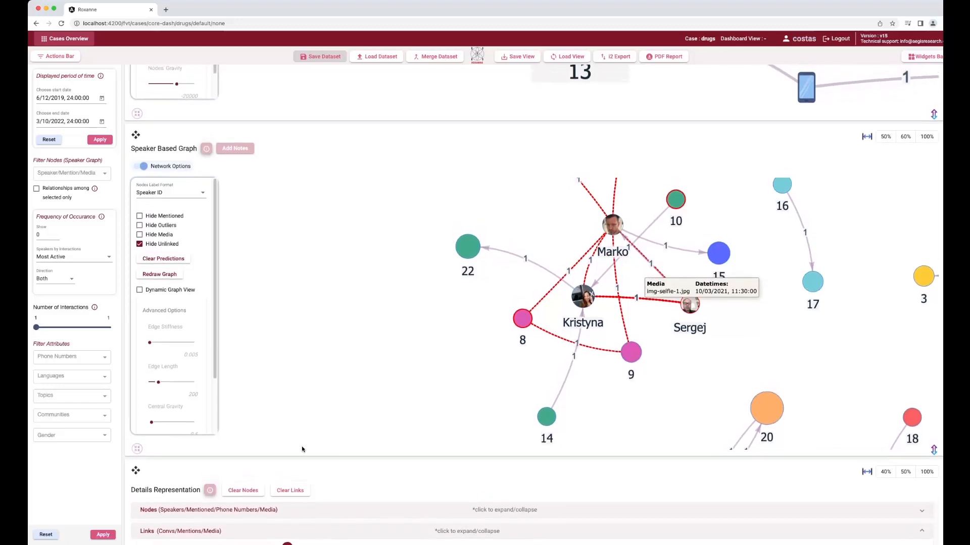
scroll(302, 447, "up", 1)
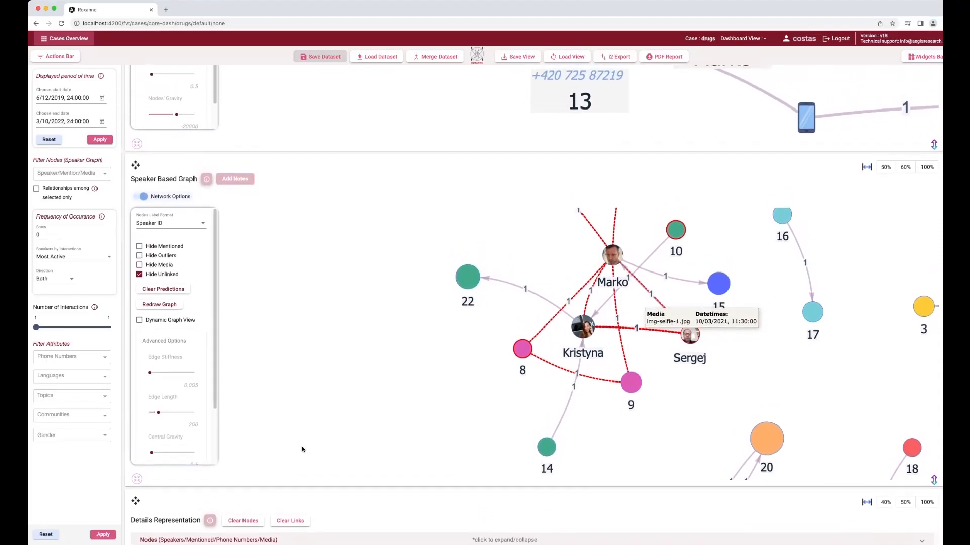
left_click(103, 174)
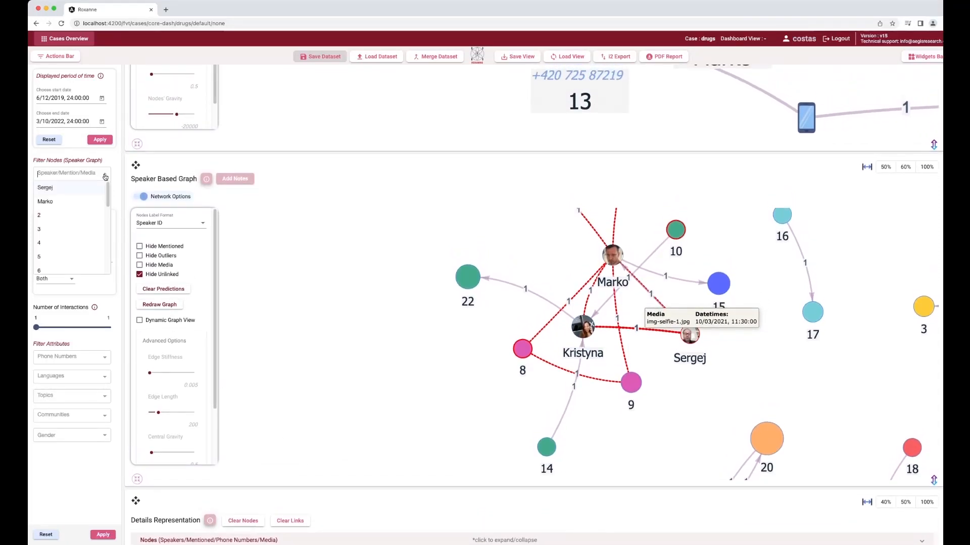
scroll(76, 222, "down", 5)
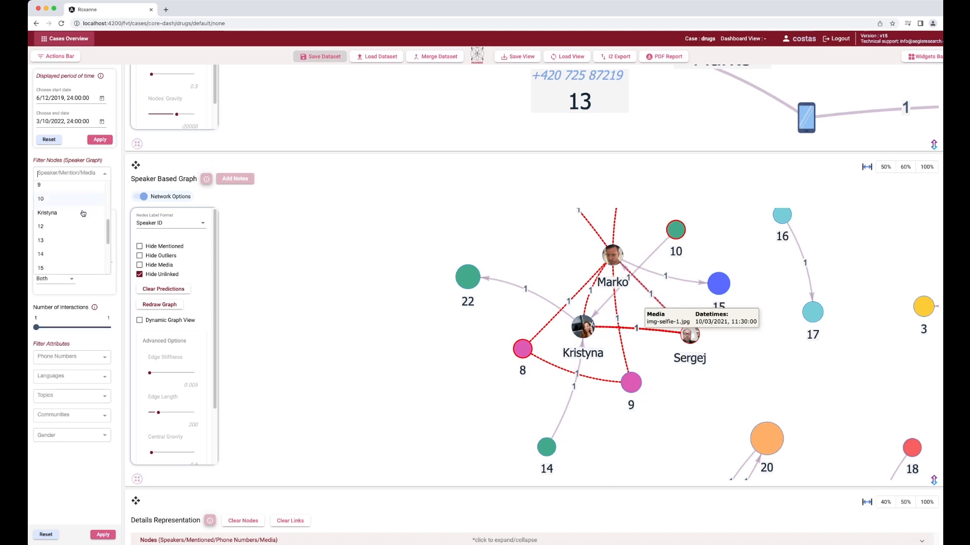
left_click(49, 259)
left_click(71, 487)
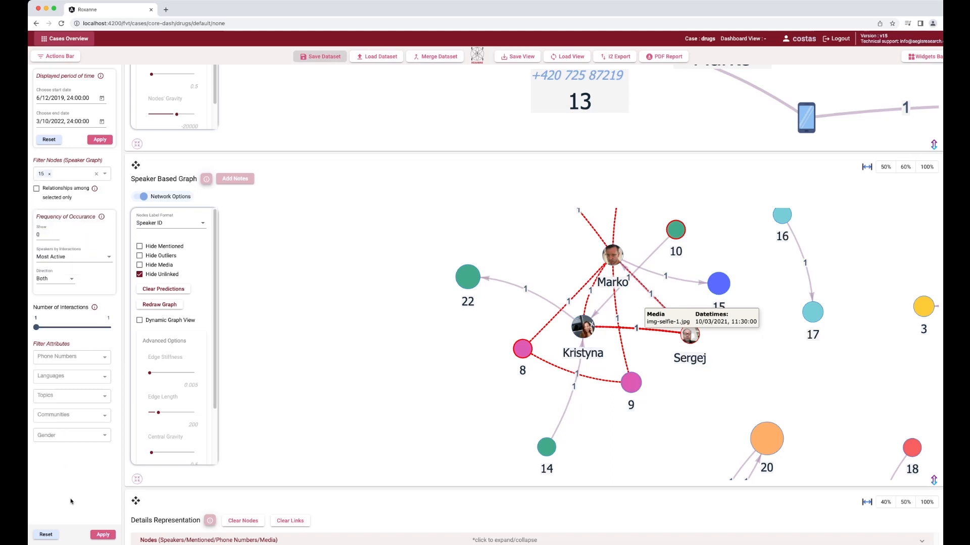
left_click(97, 534)
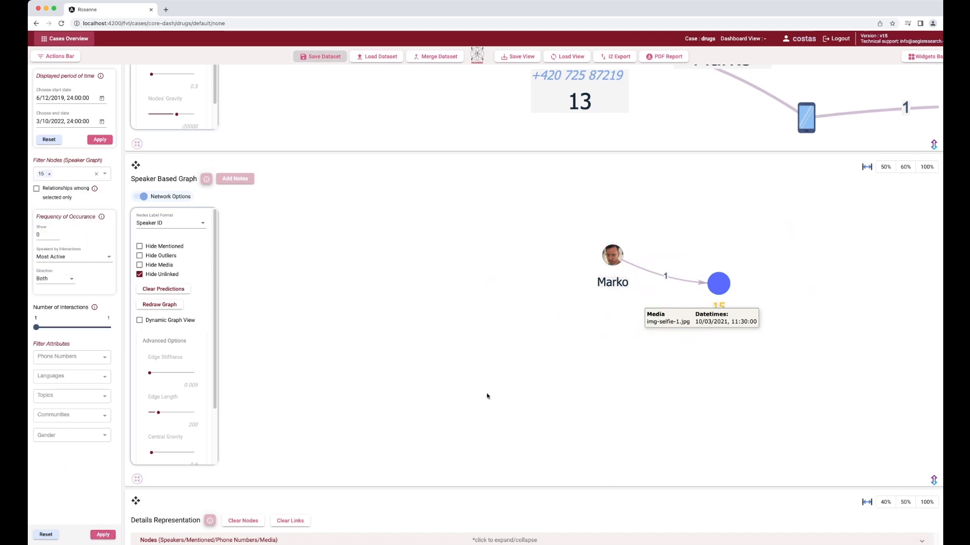
Add the speaker 15 node from the Speaker Based Graph to the Details Widget.
left_click(727, 290)
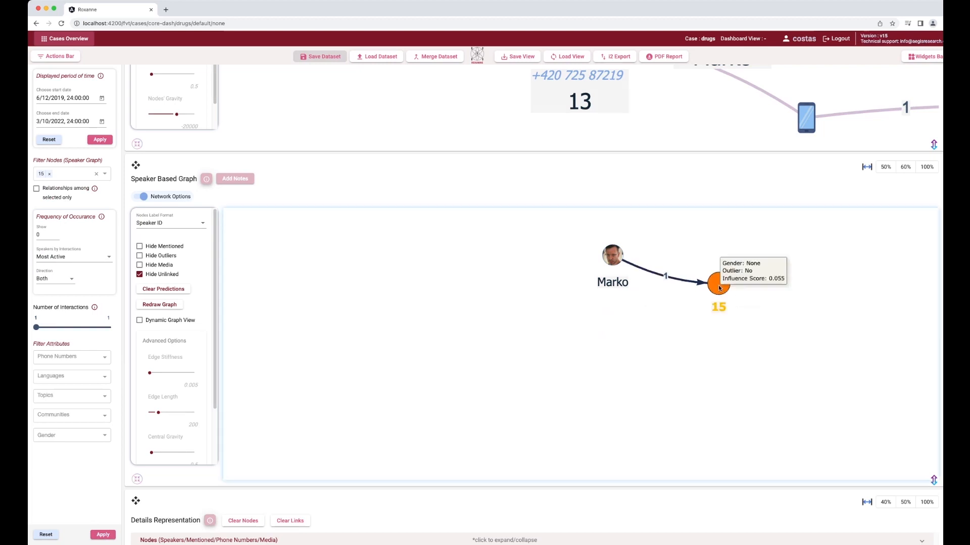
left_click(719, 289)
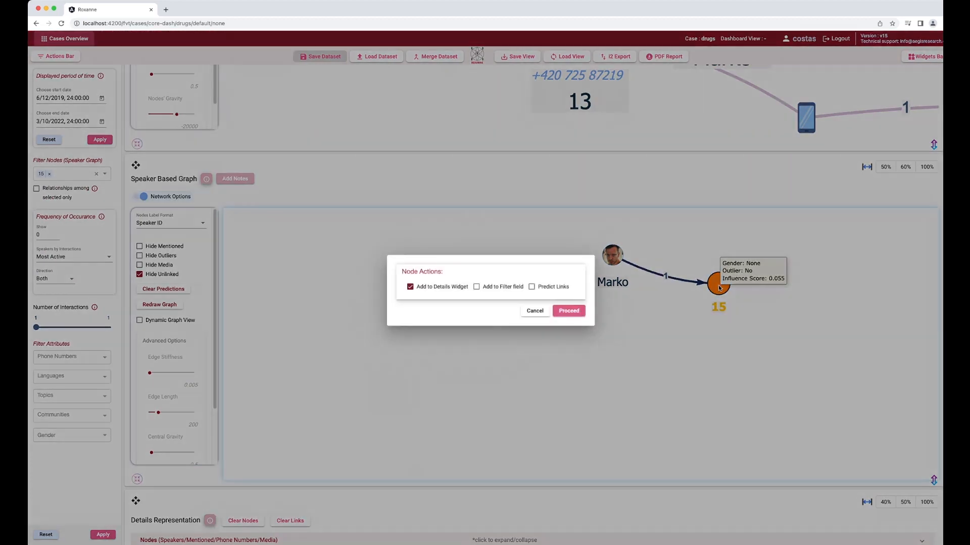
left_click(569, 310)
scroll(530, 356, "down", 3)
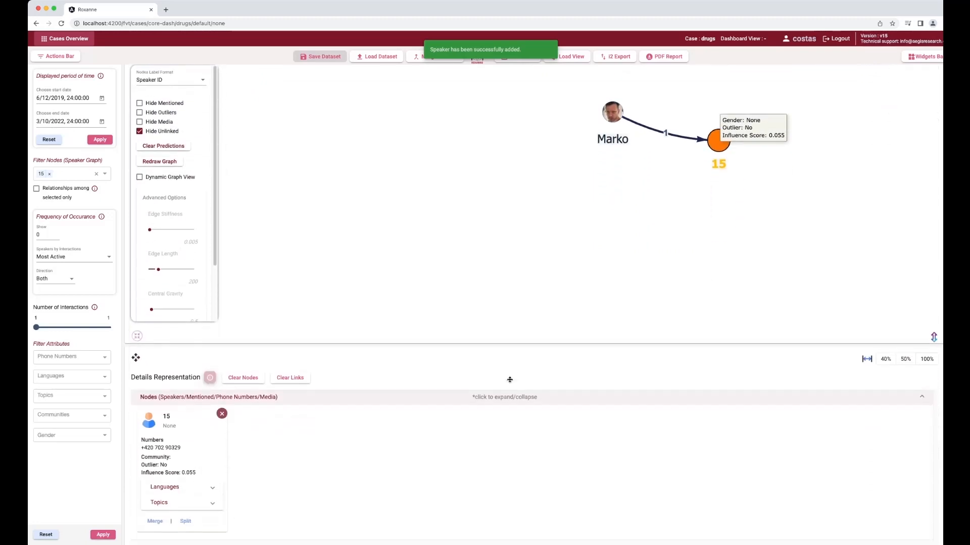
Merge speaker 15 into the first named speaker in the list of available speaker IDs.
scroll(510, 380, "down", 2)
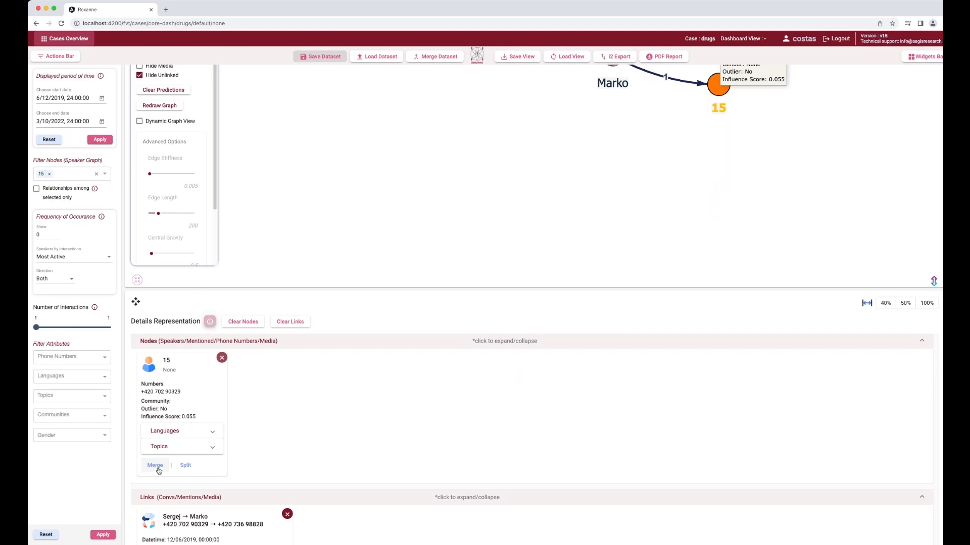
left_click(156, 466)
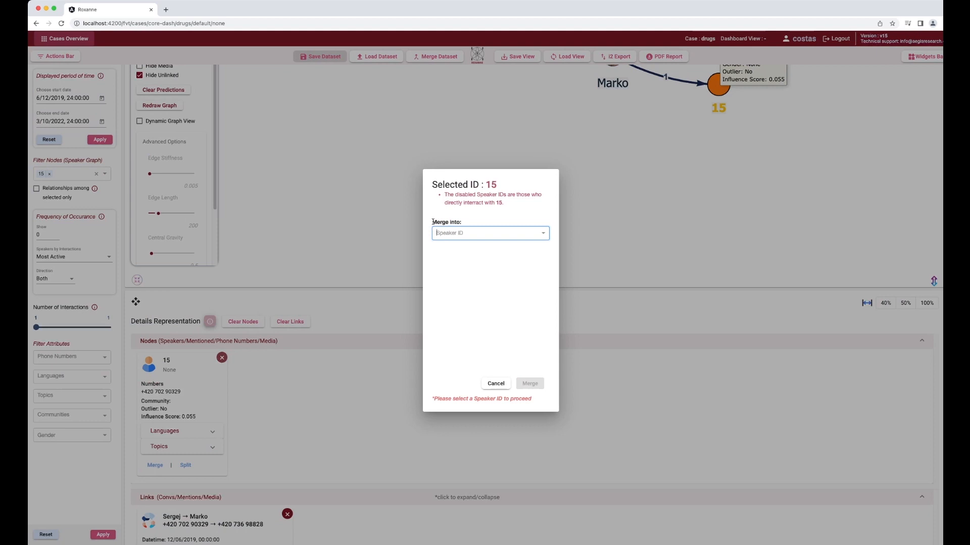
left_click(478, 233)
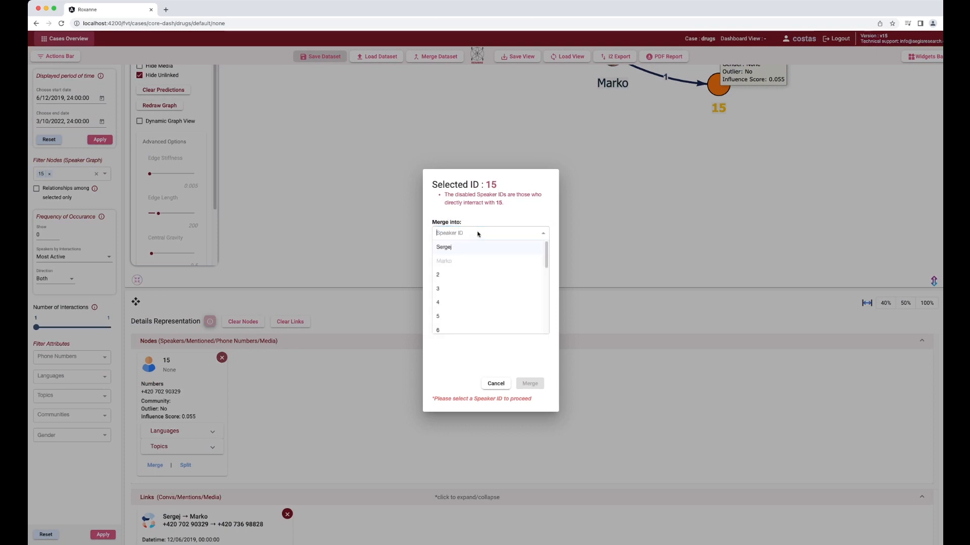
left_click(449, 248)
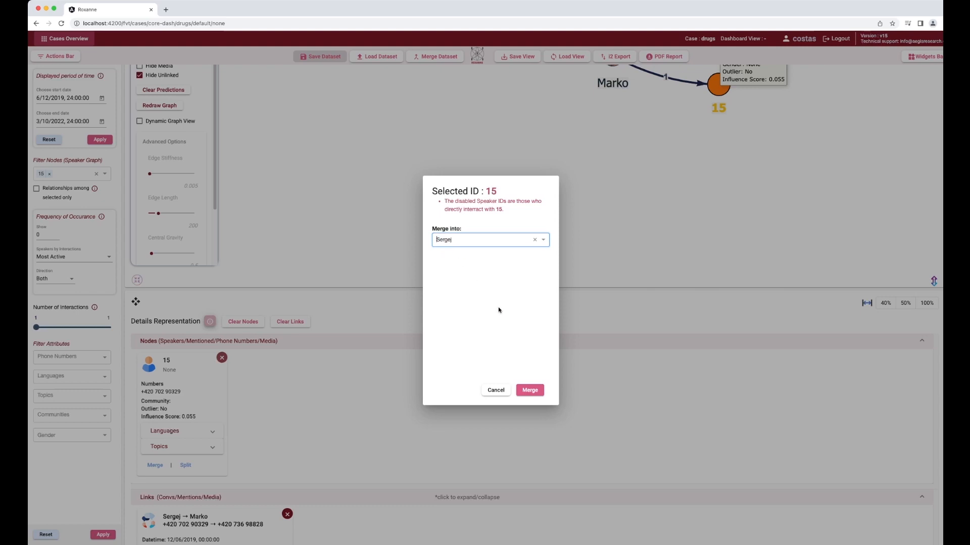
left_click(530, 391)
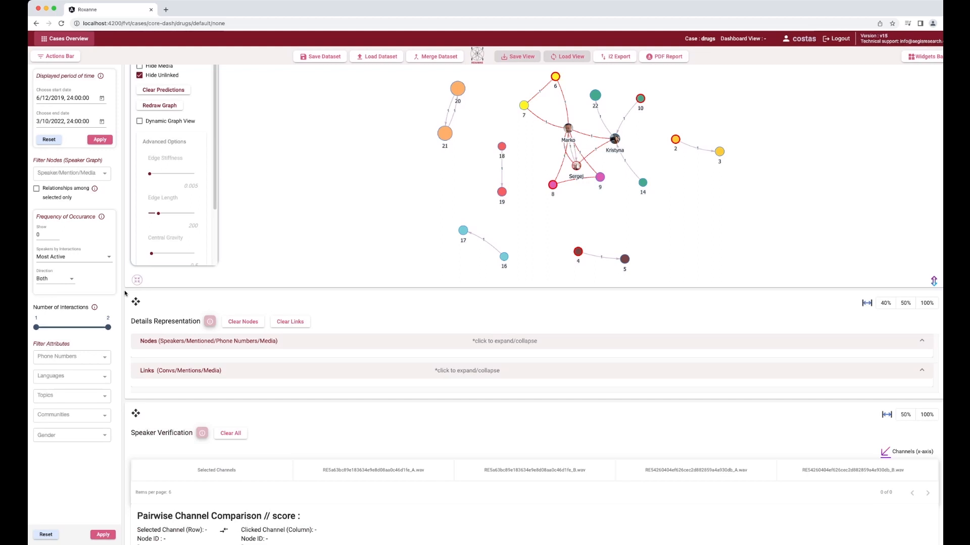
Look through the Speaker Graph node filter list to check whether speaker 15 is still listed.
scroll(125, 293, "up", 3)
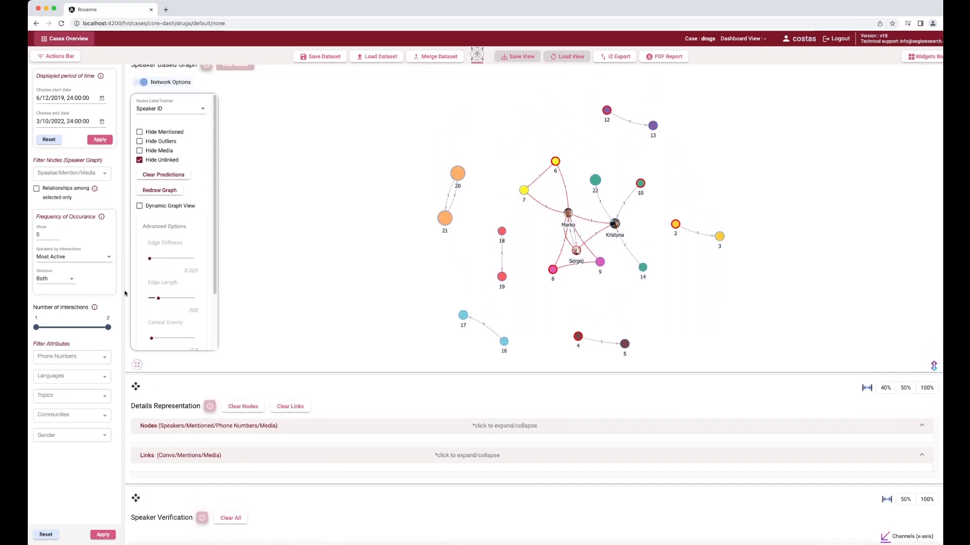
left_click(100, 175)
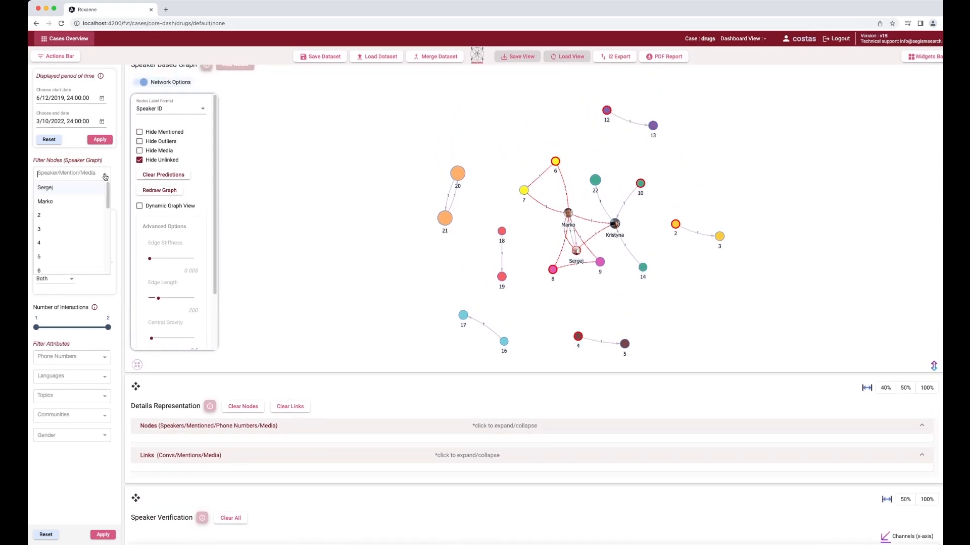
scroll(75, 211, "down", 1)
scroll(75, 211, "down", 3)
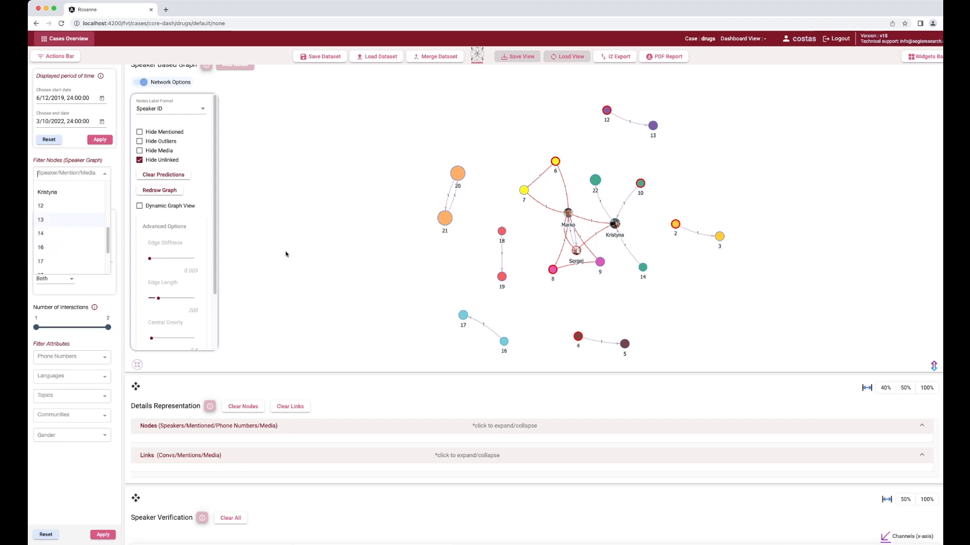
left_click(286, 254)
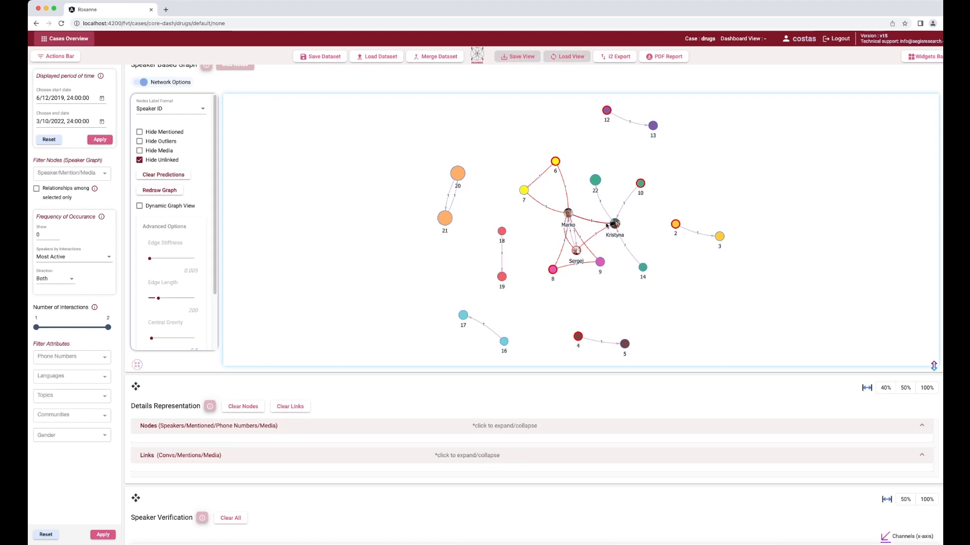
Filter the Speaker Based Graph to the named speaker linked with nodes 10, 14 and 22.
mouse_move(617, 227)
left_click(104, 177)
scroll(67, 227, "down", 5)
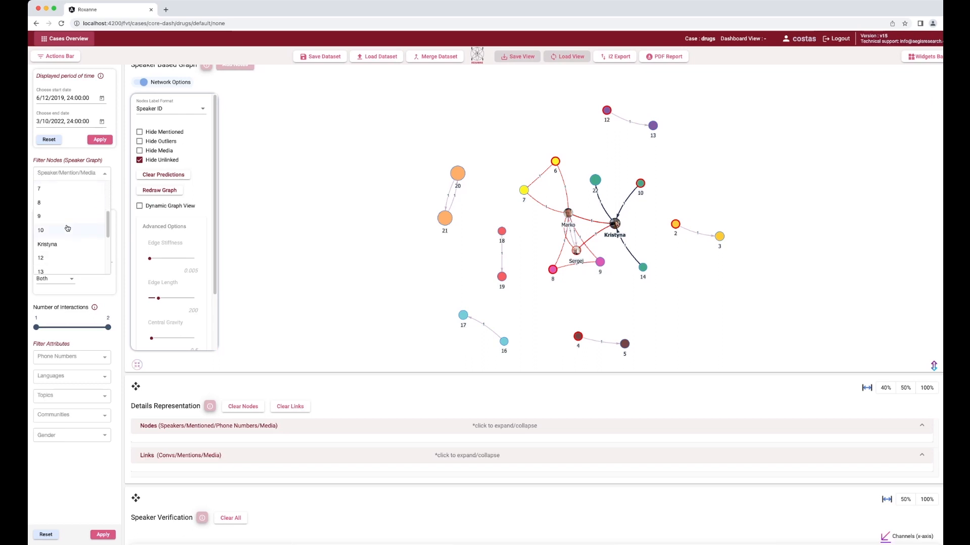
scroll(68, 228, "down", 1)
left_click(53, 238)
left_click(79, 466)
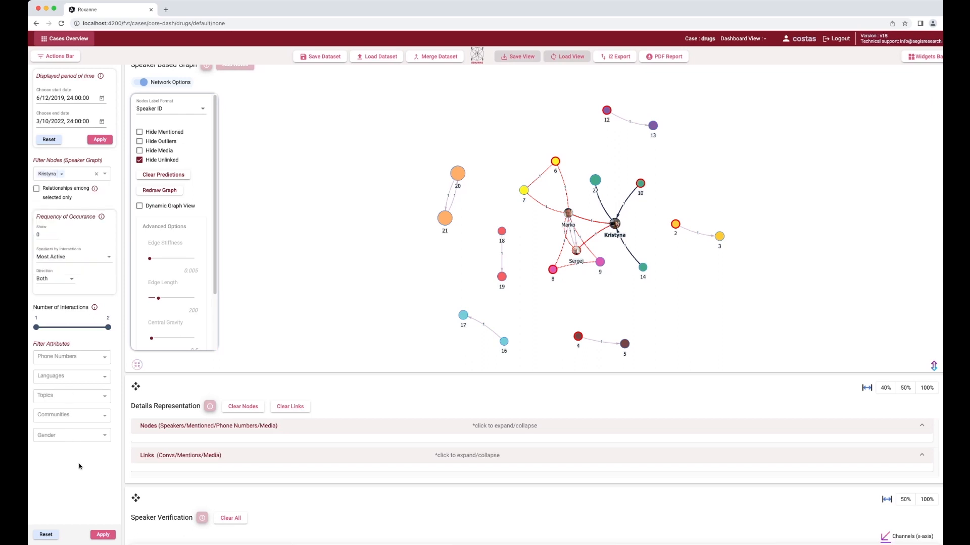
left_click(102, 535)
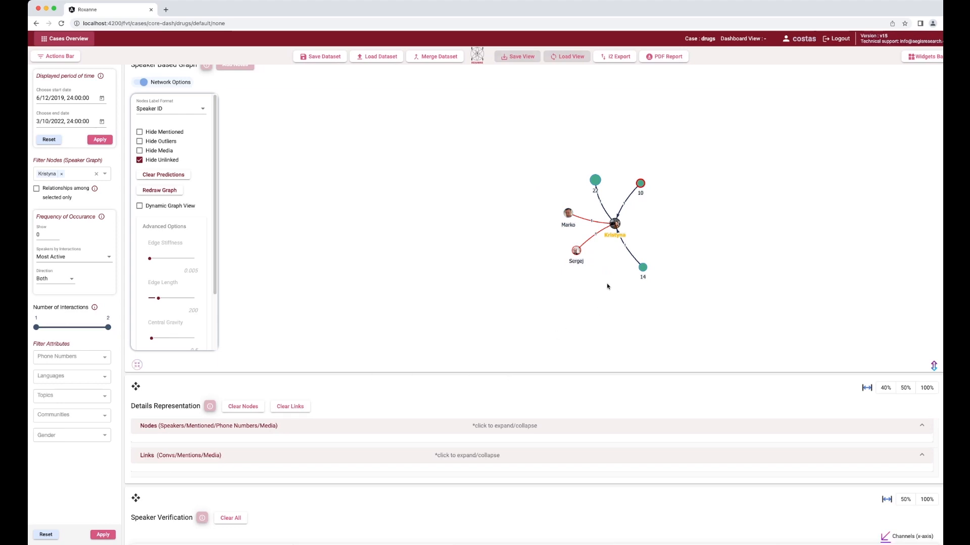
Predict links for the filtered speaker without adding it to the Details Widget, fit the graph to view and select the predicted link.
left_click(615, 226)
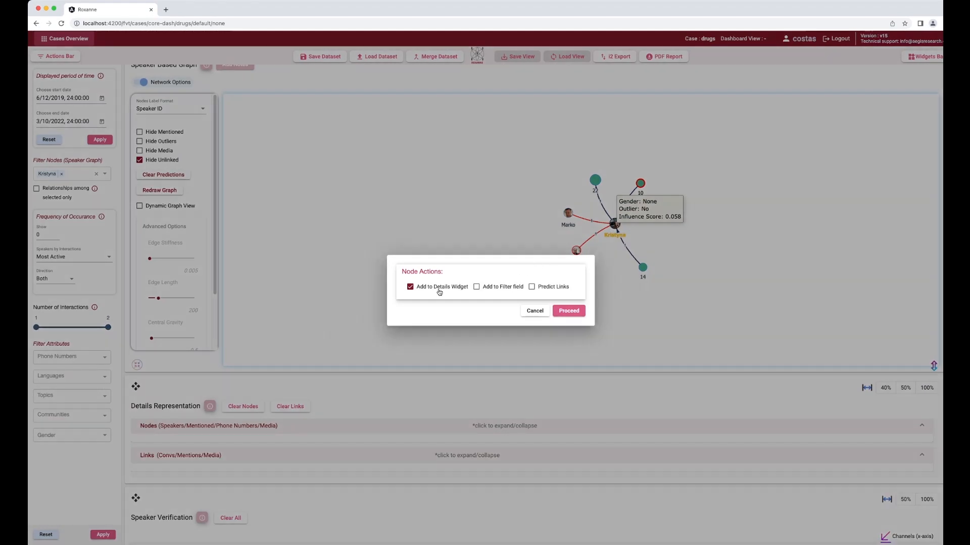
left_click(443, 290)
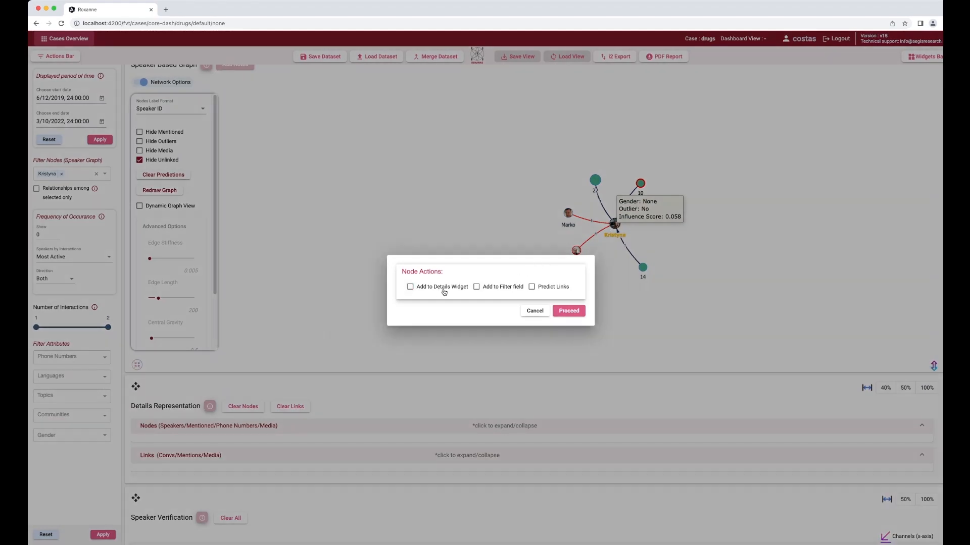
left_click(547, 289)
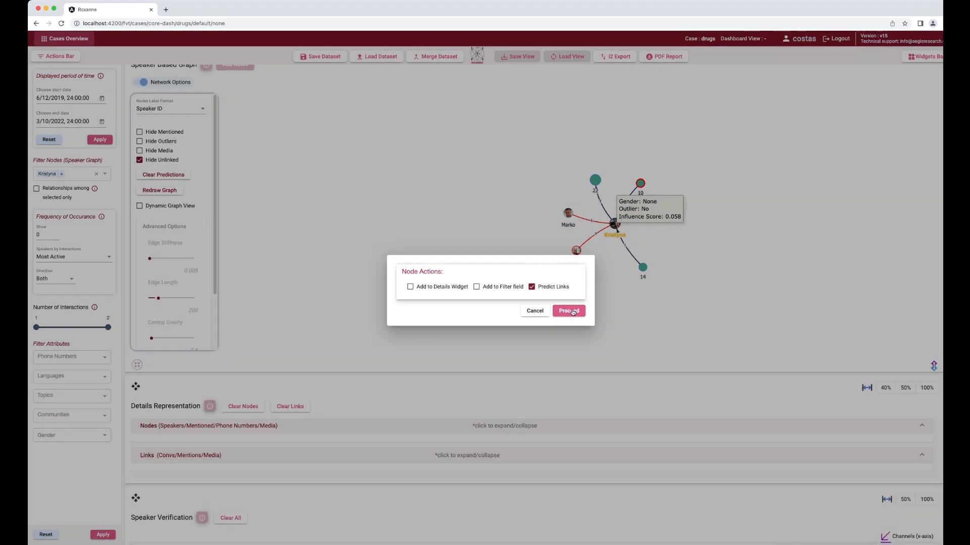
left_click(570, 311)
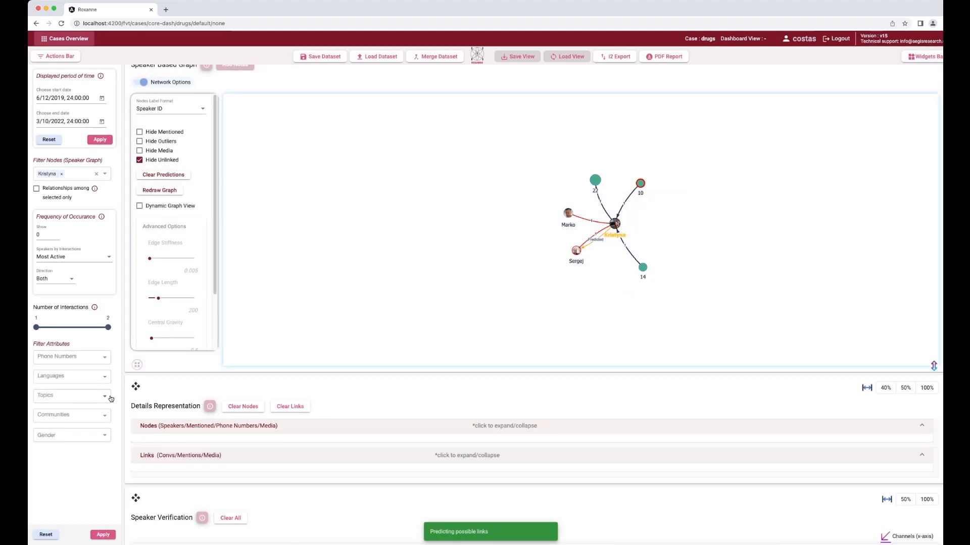
left_click(137, 364)
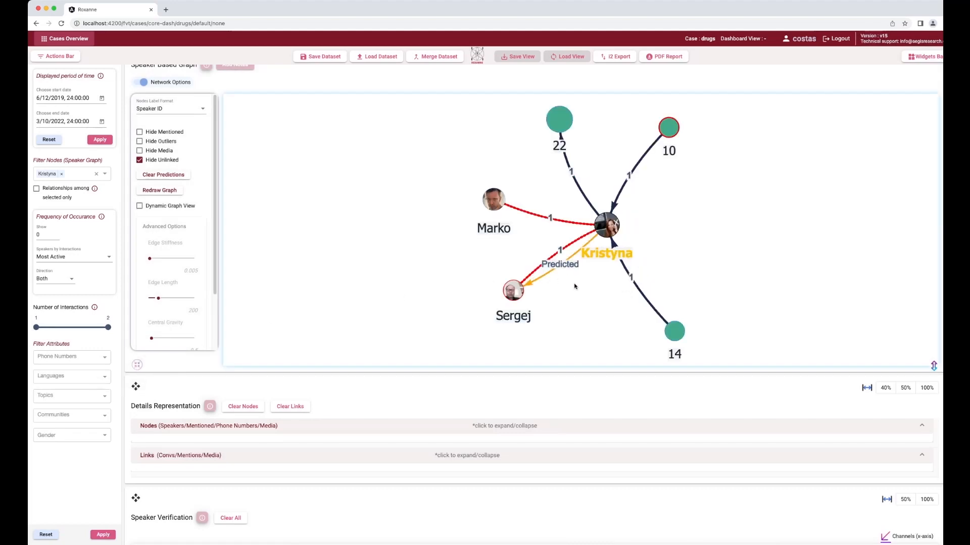
left_click(575, 258)
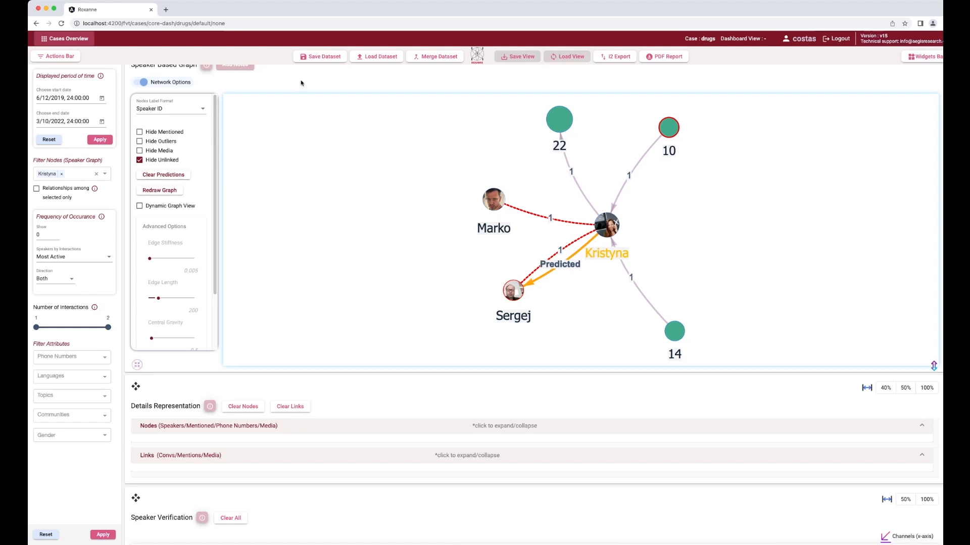
Add a note to the Speaker Based Graph saying the two named speakers are connected "because a selfie was found on hie phone.".
scroll(301, 83, "up", 1)
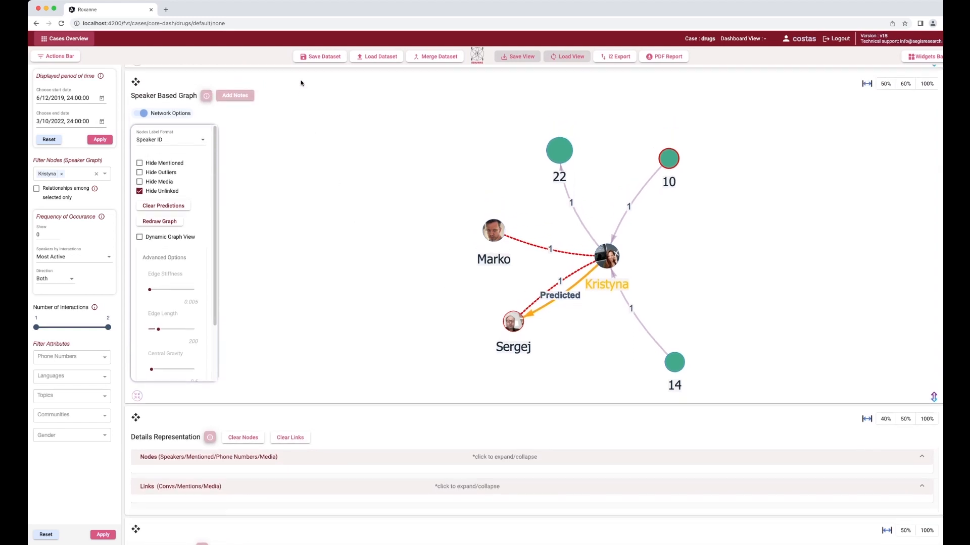
left_click(238, 101)
left_click(302, 413)
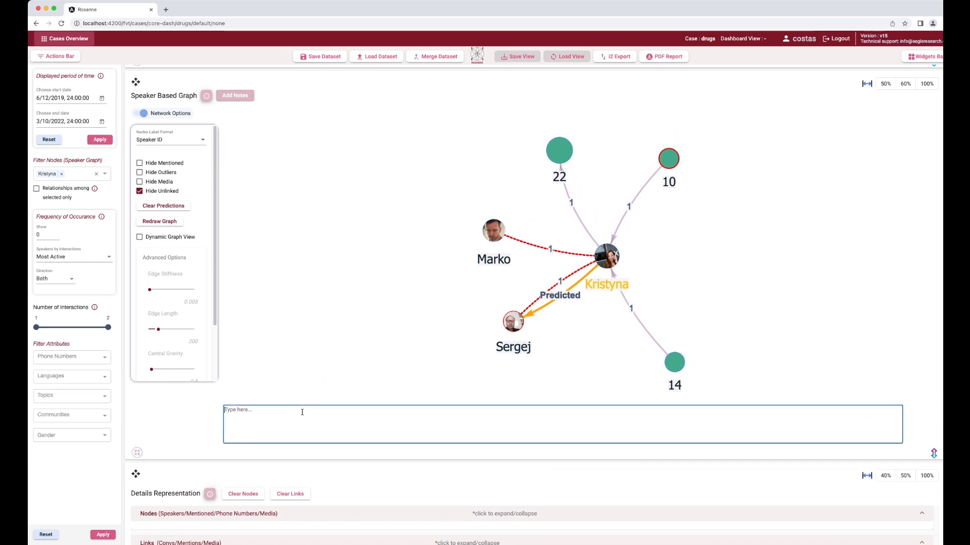
type("Kristyna is connected to Marko becas")
key("BackSpace")
key("BackSpace")
type("ause a selfi ")
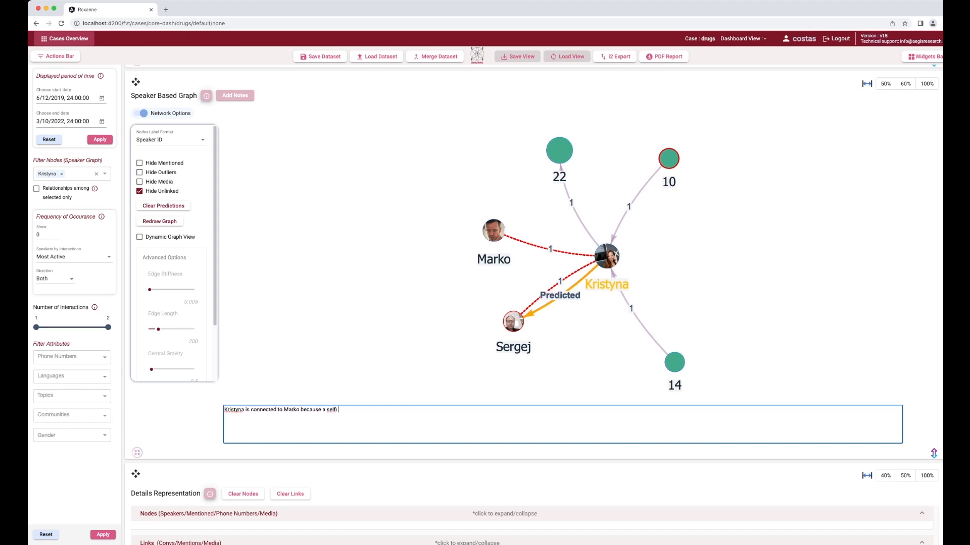
type("was found on hos ph")
key("BackSpace")
key("BackSpace")
key("BackSpace")
key("BackSpace")
type("ie phone")
type("e")
left_click(414, 410)
Complete the graph note with the sentence "We should wiretap the newly found phone number!".
type("We should wiretap the")
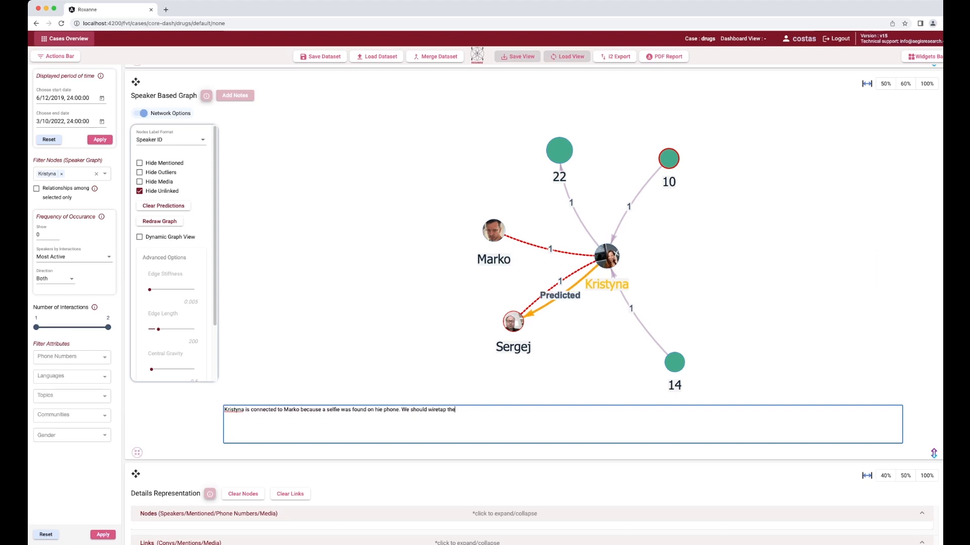
type(" newly found phone number!")
left_click(218, 456)
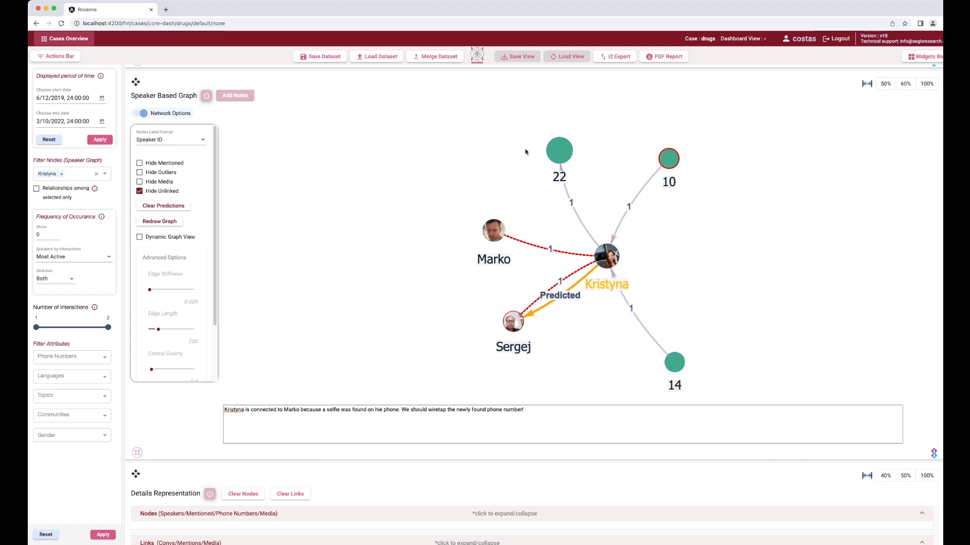
Generate the case's PDF report, open the downloaded drugs-default_report.pdf and enlarge its Conclusions page.
left_click(667, 58)
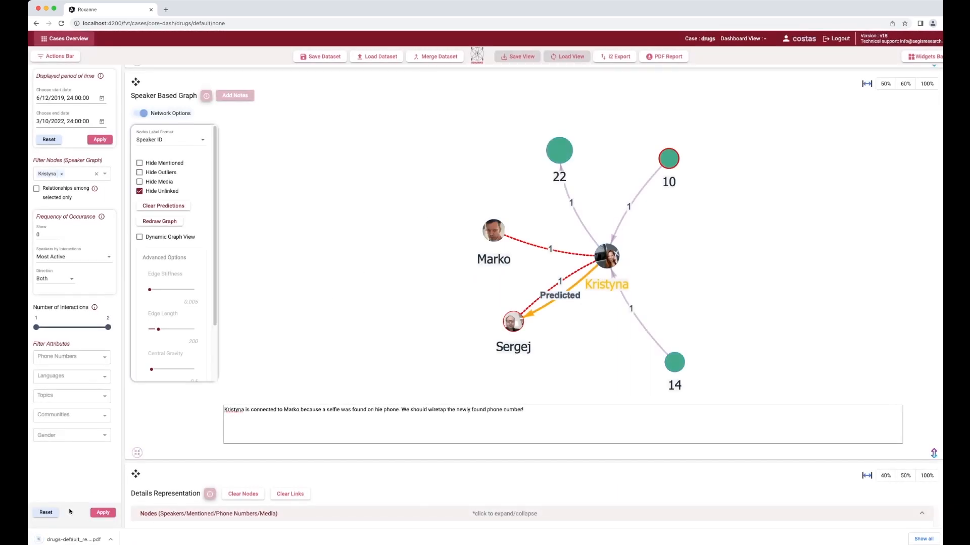
left_click(92, 540)
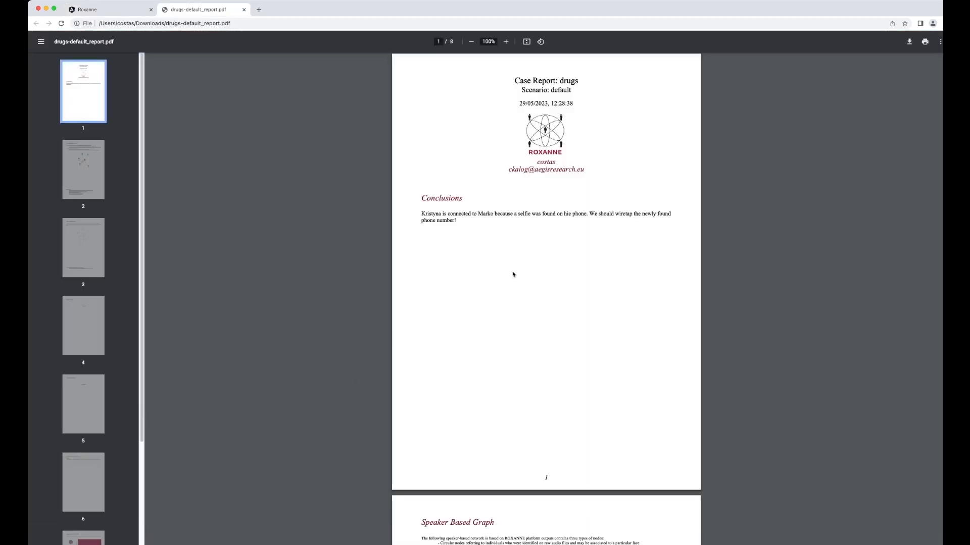
key("super+equal")
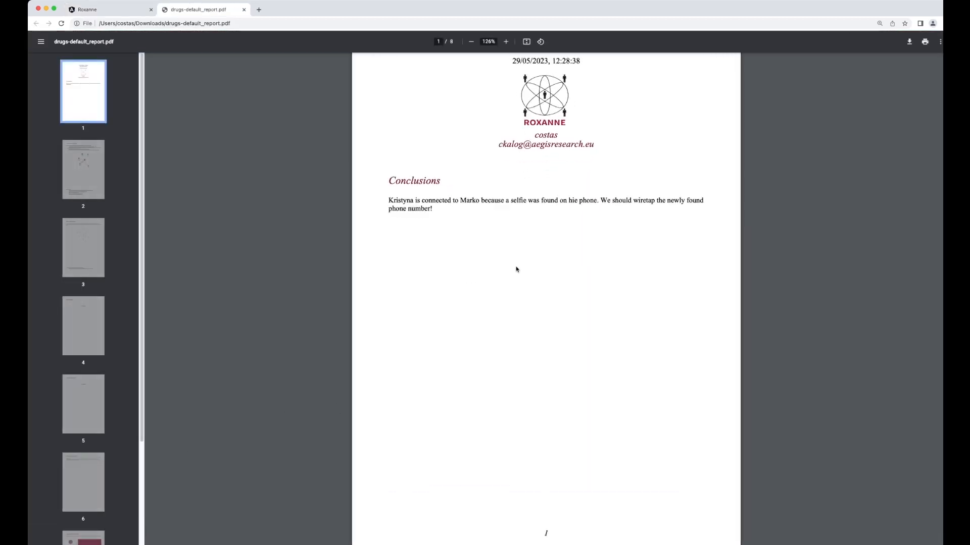
Enlarge the report's first page to 204% and read through the note under Conclusions.
scroll(516, 270, "up", 1)
scroll(516, 269, "down", 6)
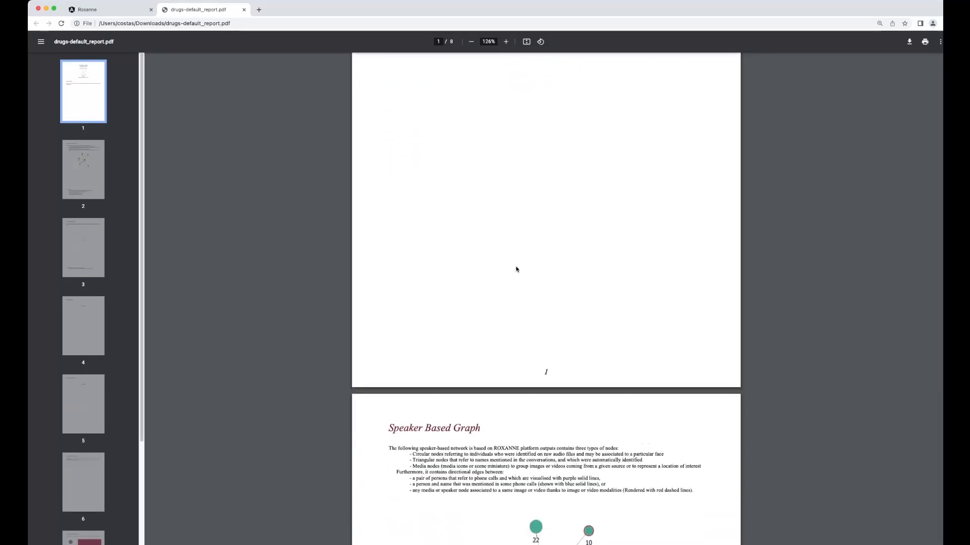
scroll(516, 269, "down", 2)
scroll(517, 269, "up", 8)
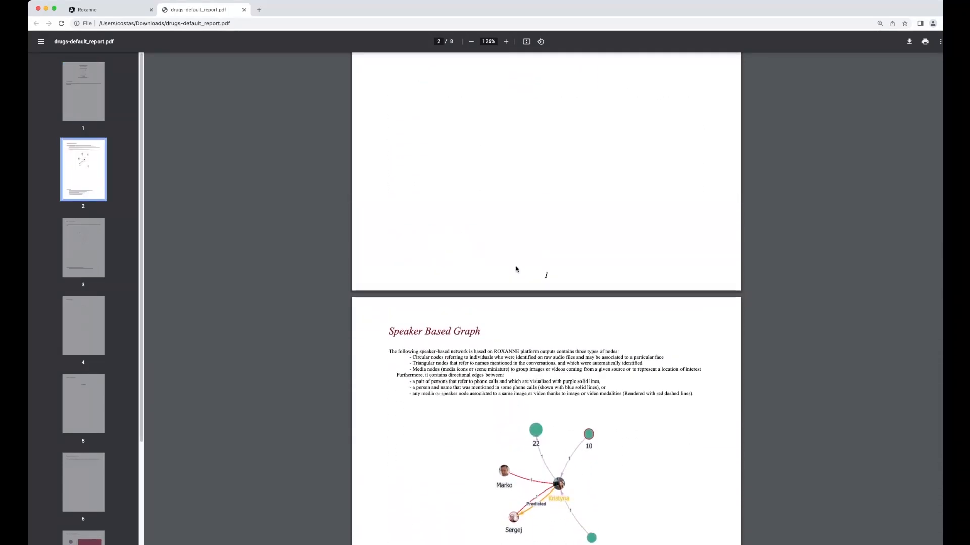
scroll(518, 266, "up", 5, "ctrl")
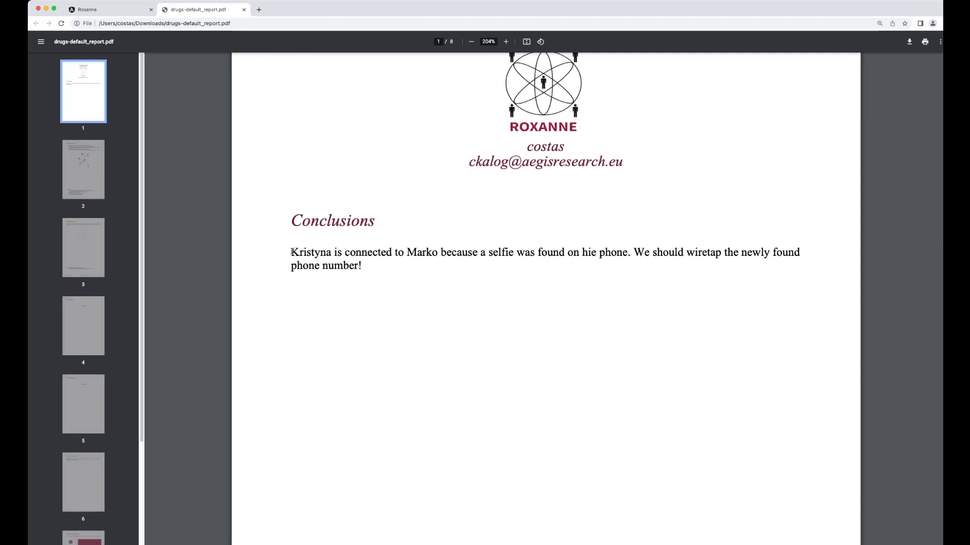
left_click_drag(294, 251, 363, 267)
left_click(365, 265)
Review the report's Speaker Based Graph, Phone Based Graph and Details Widget pages with their explanatory notes.
scroll(365, 265, "down", 10)
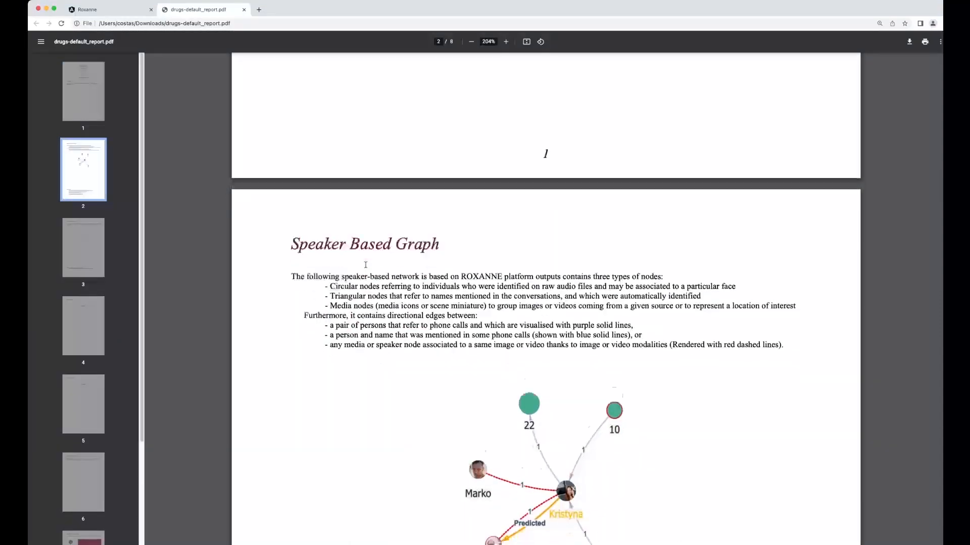
scroll(365, 265, "down", 5)
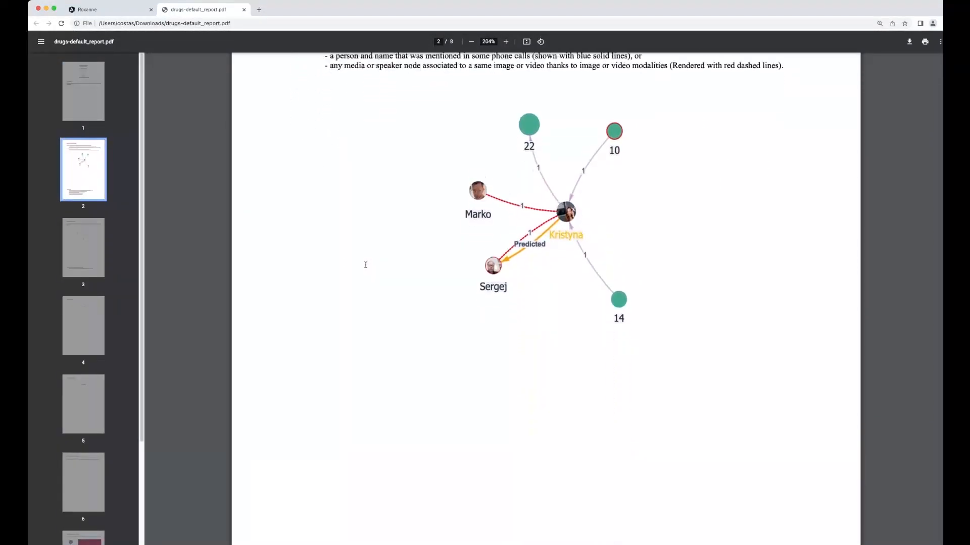
scroll(366, 265, "down", 1)
scroll(366, 266, "down", 10)
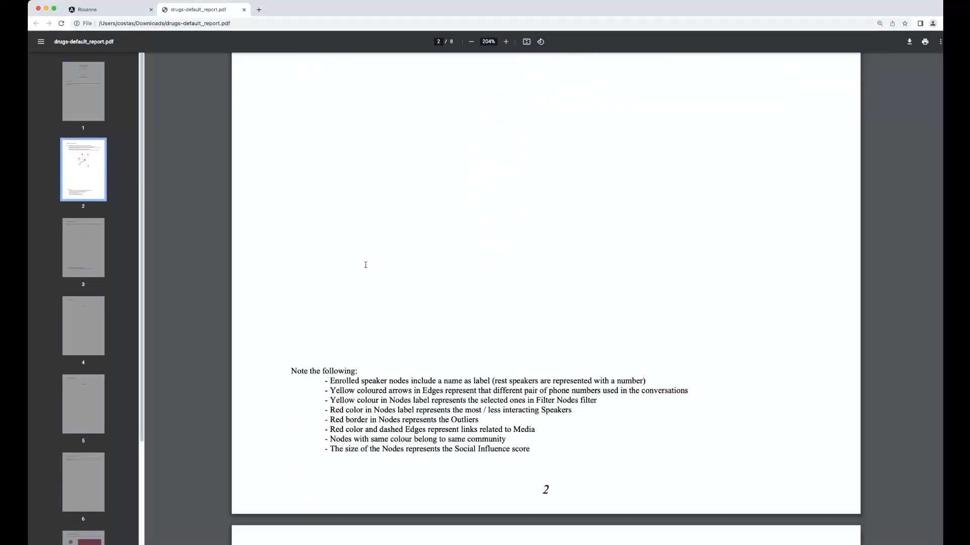
scroll(366, 265, "down", 7)
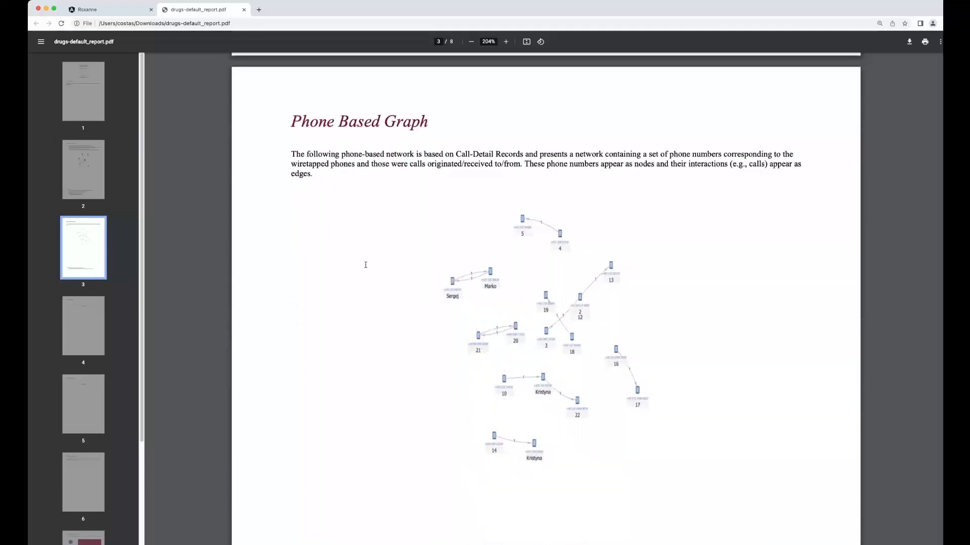
scroll(366, 265, "down", 10)
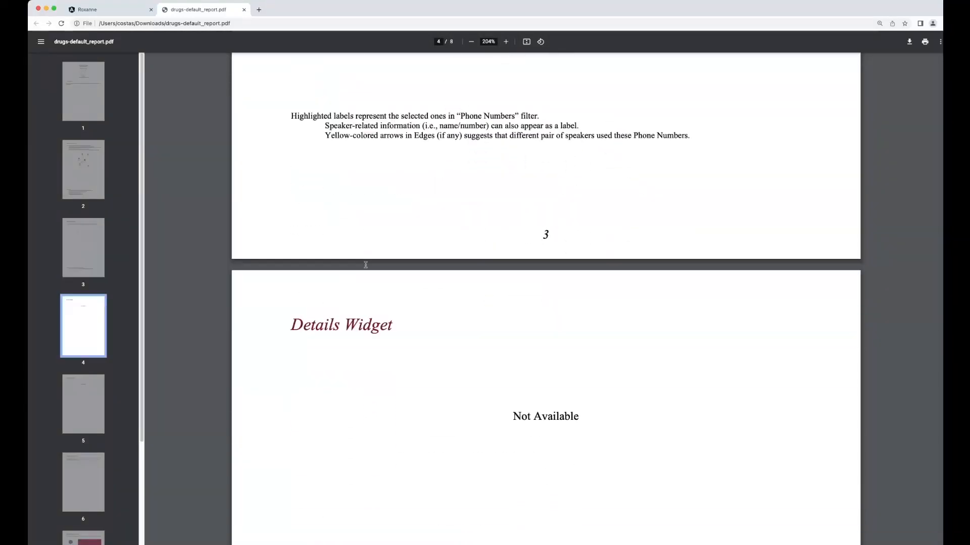
scroll(365, 265, "down", 1)
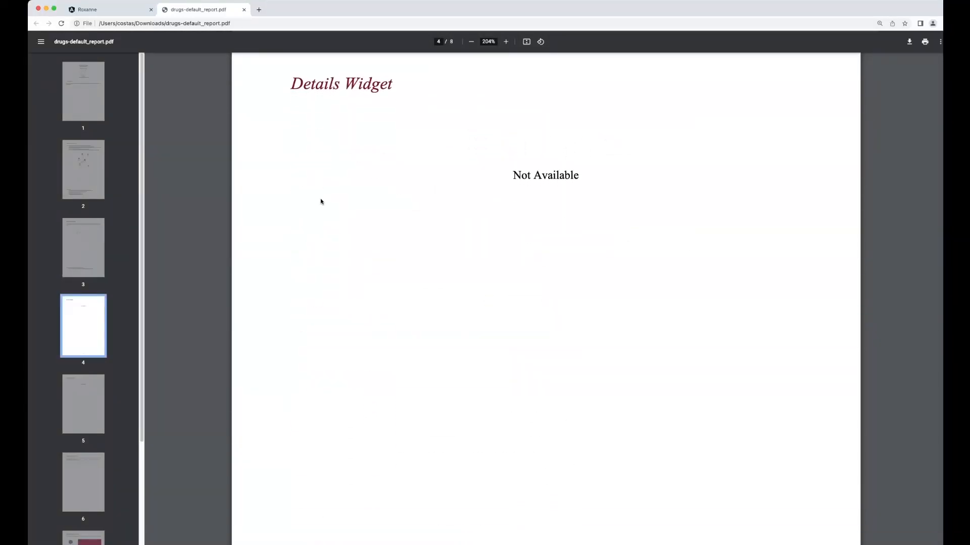
Close the PDF report, export the drugs dataset in the i2 Analyst compatible format and return to the Cases Overview.
left_click(243, 11)
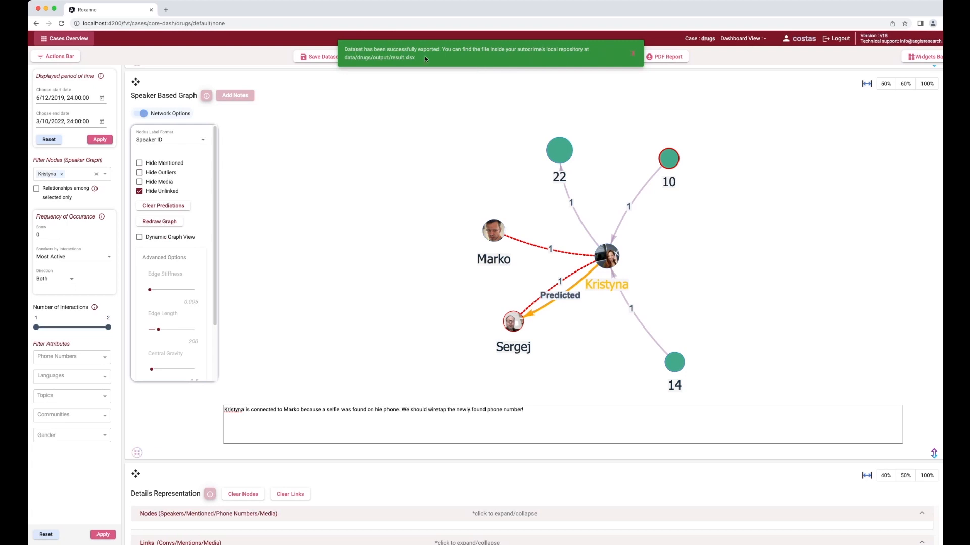
left_click(634, 57)
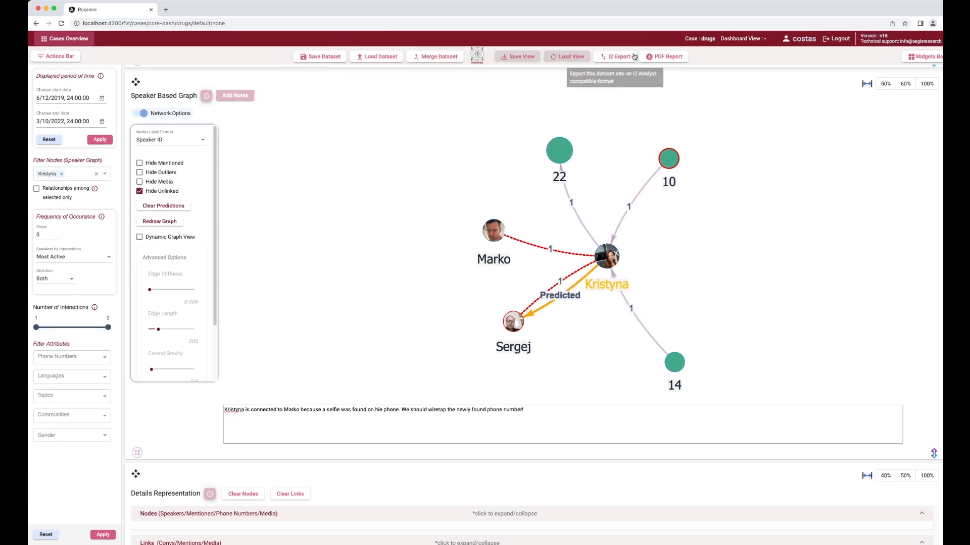
left_click(73, 39)
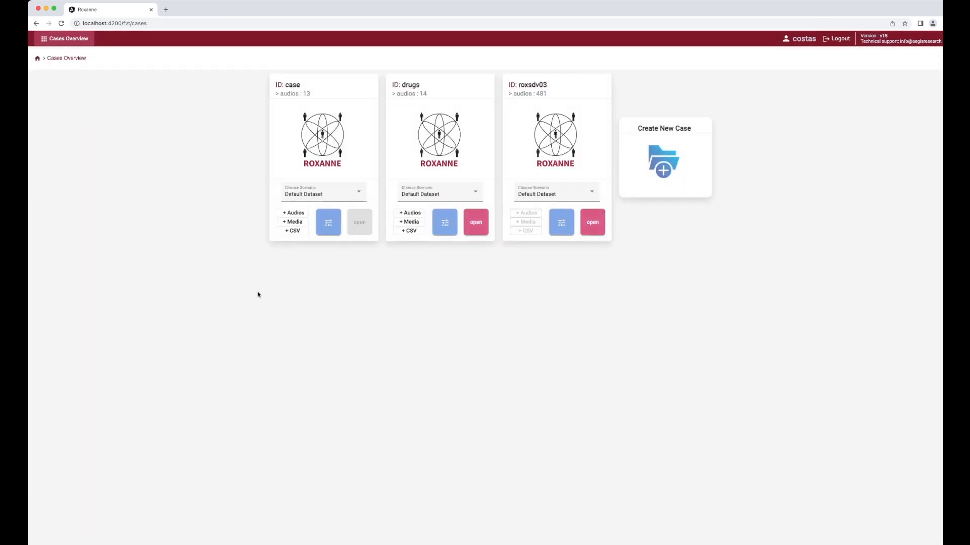